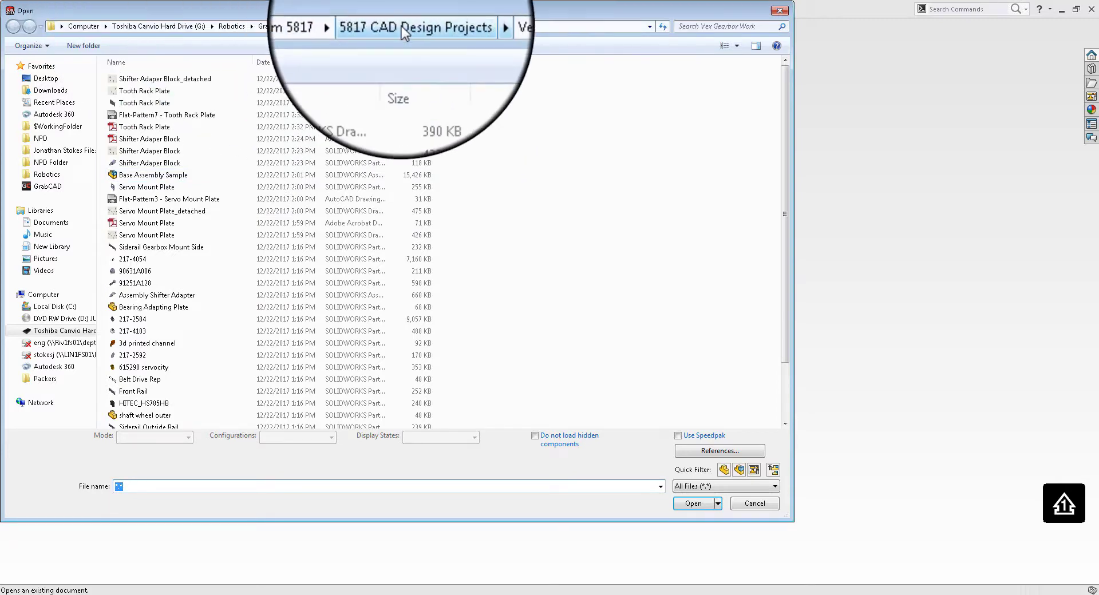
Browse through the UNIREX Team 5817 and 5817 CAD Design Projects folders to the 18 Gauge Templates folder
left_click(401, 25)
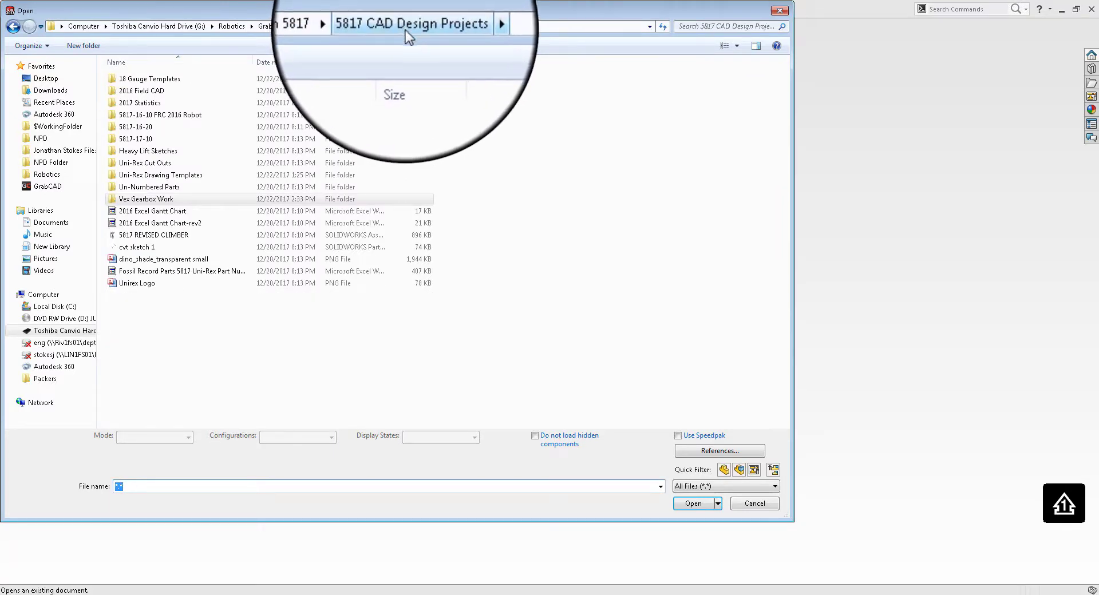
left_click(641, 331)
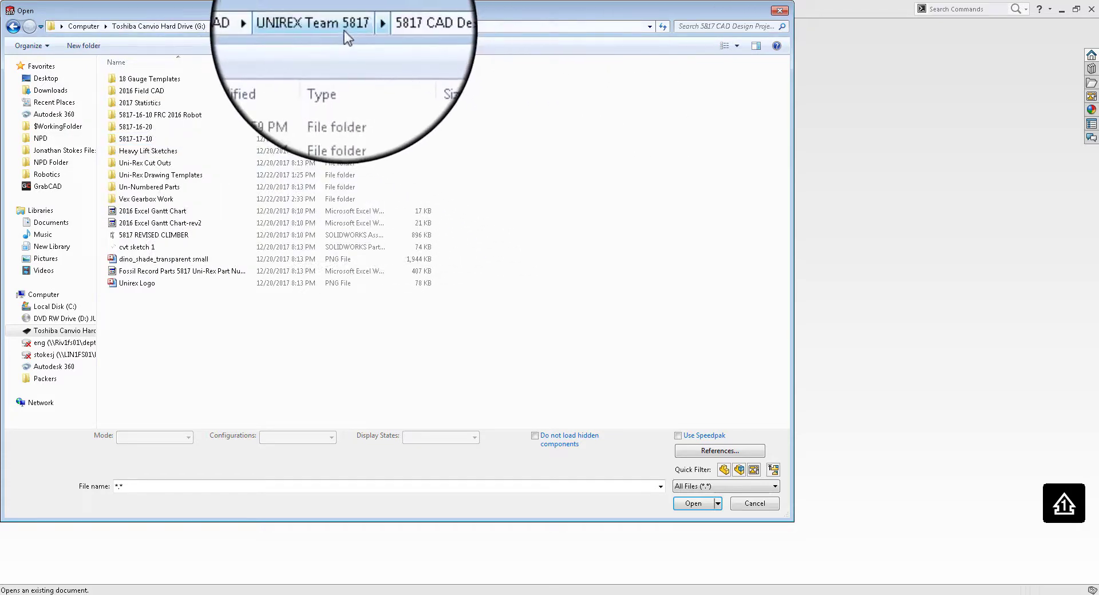
left_click(323, 25)
left_click(278, 27)
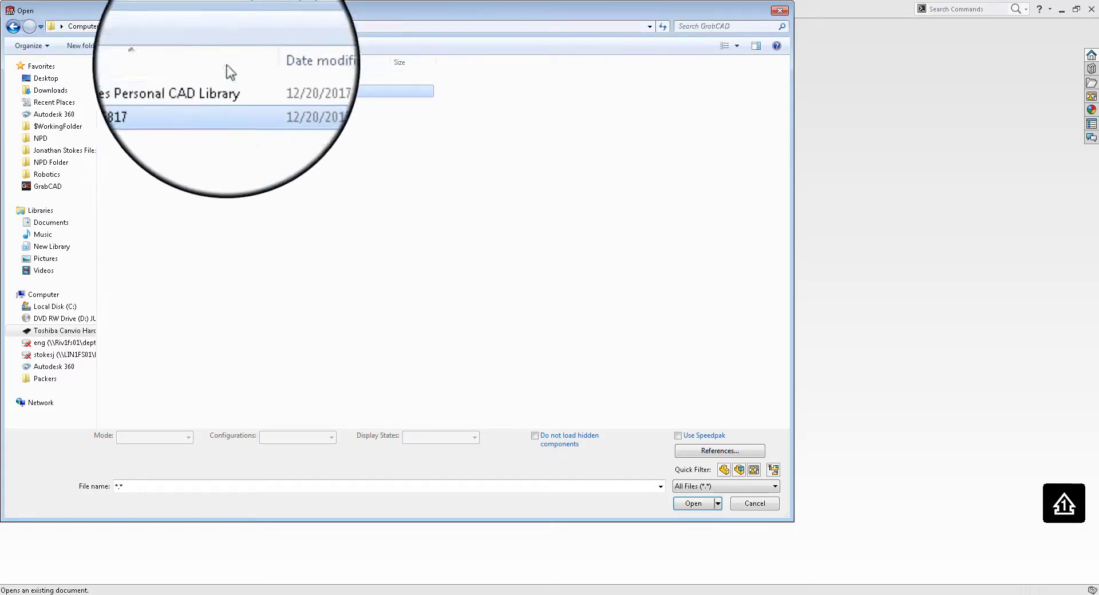
double_click(195, 90)
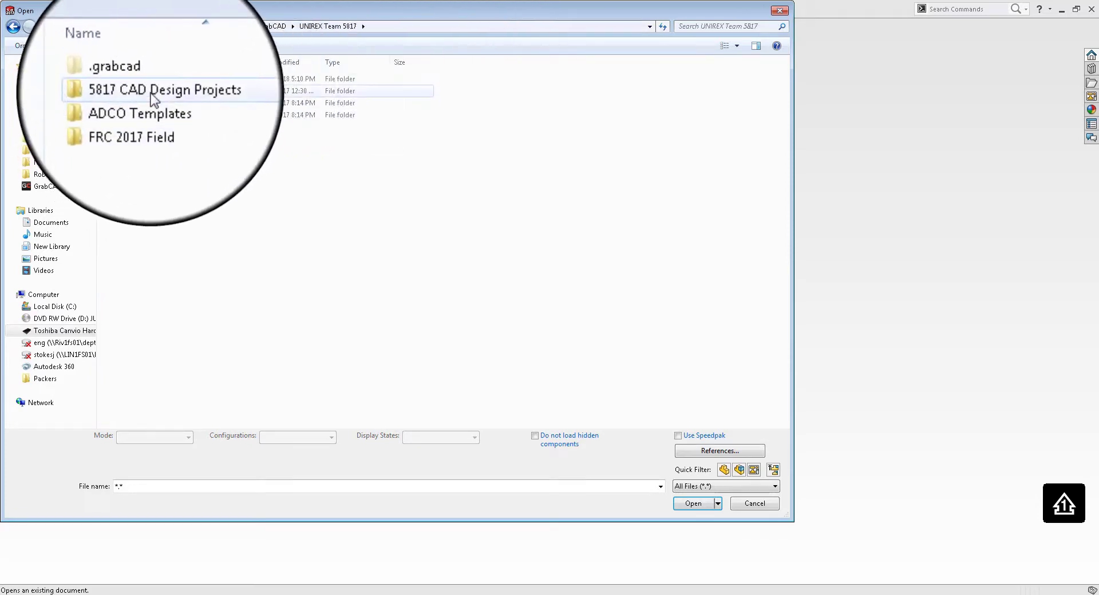
double_click(155, 91)
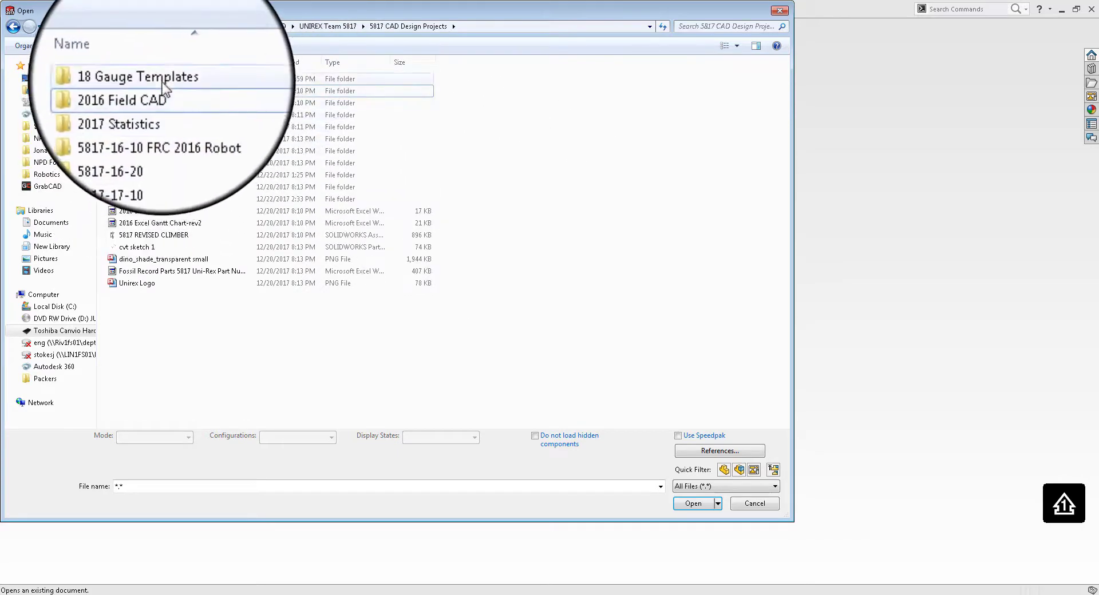
left_click(212, 80)
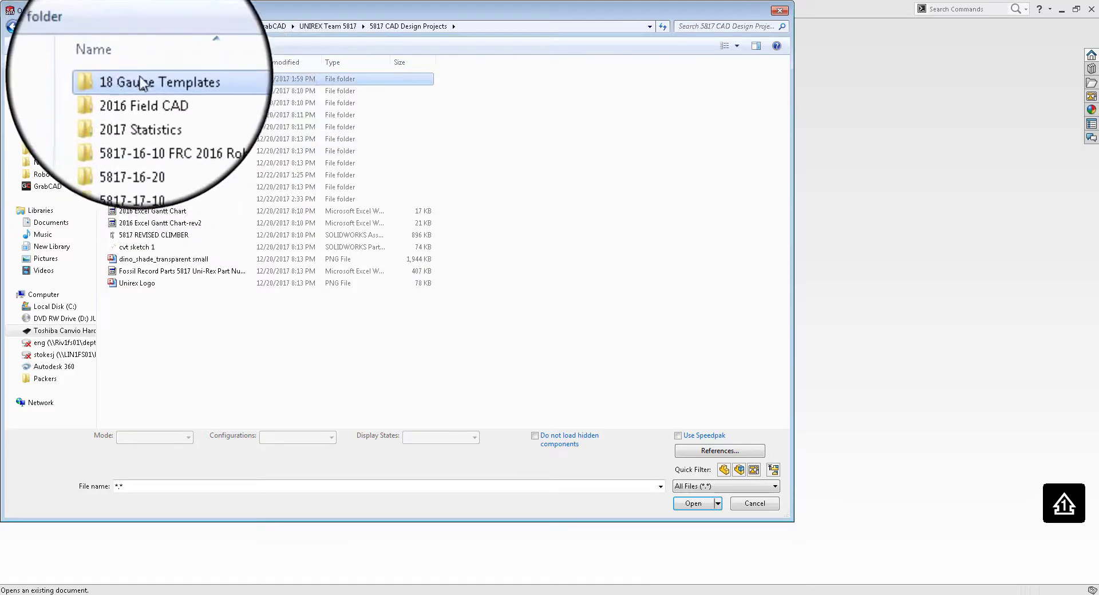
double_click(141, 81)
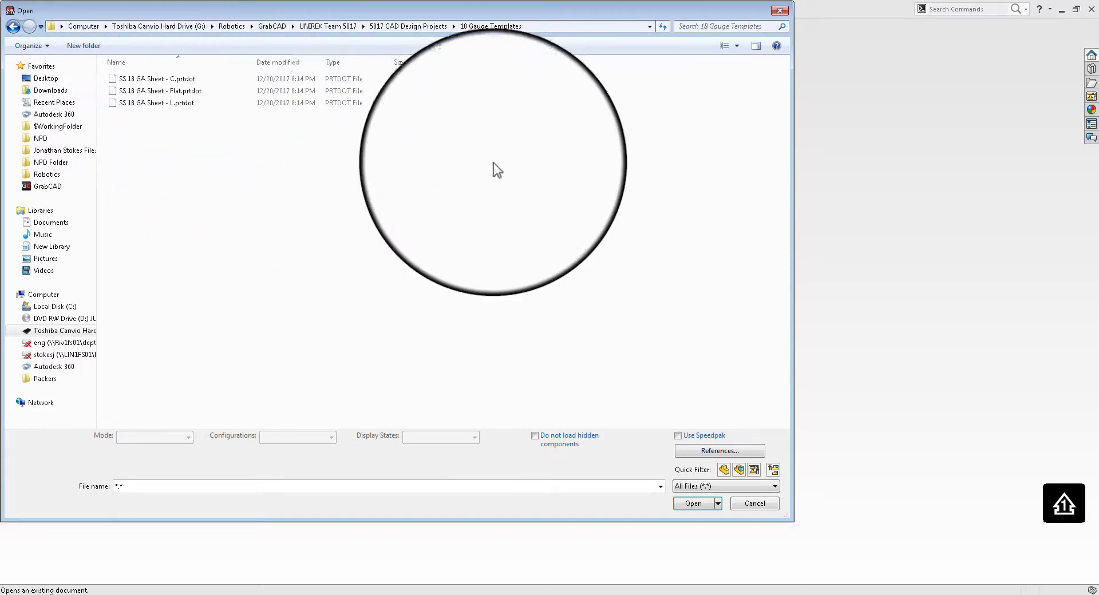
Open the sheet metal part template SS 18 GA Sheet - C.prtdot
left_click_drag(507, 14, 662, 42)
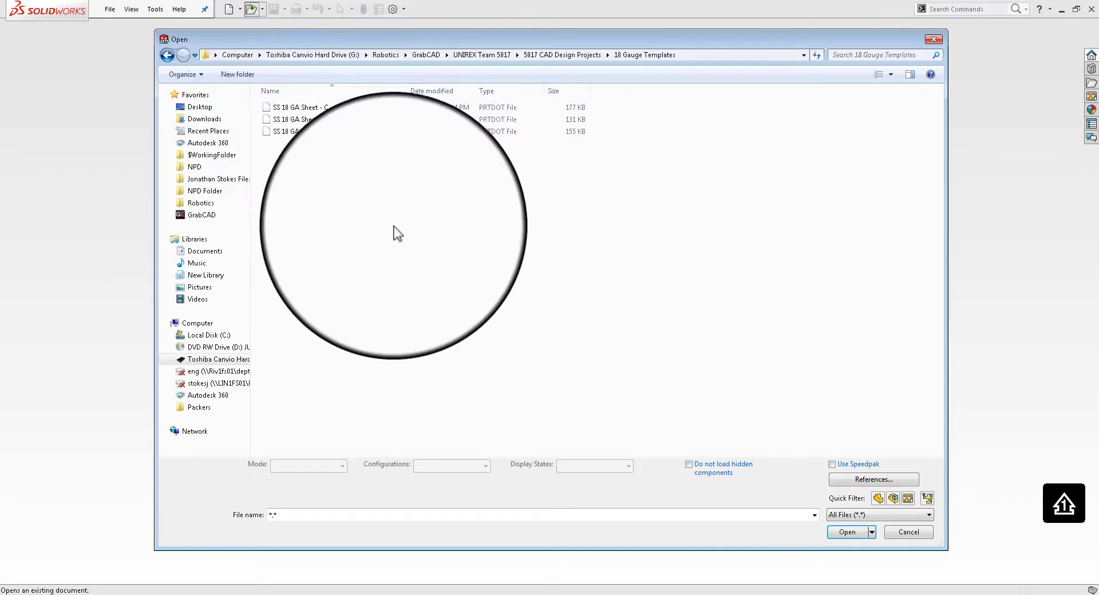
left_click(314, 108)
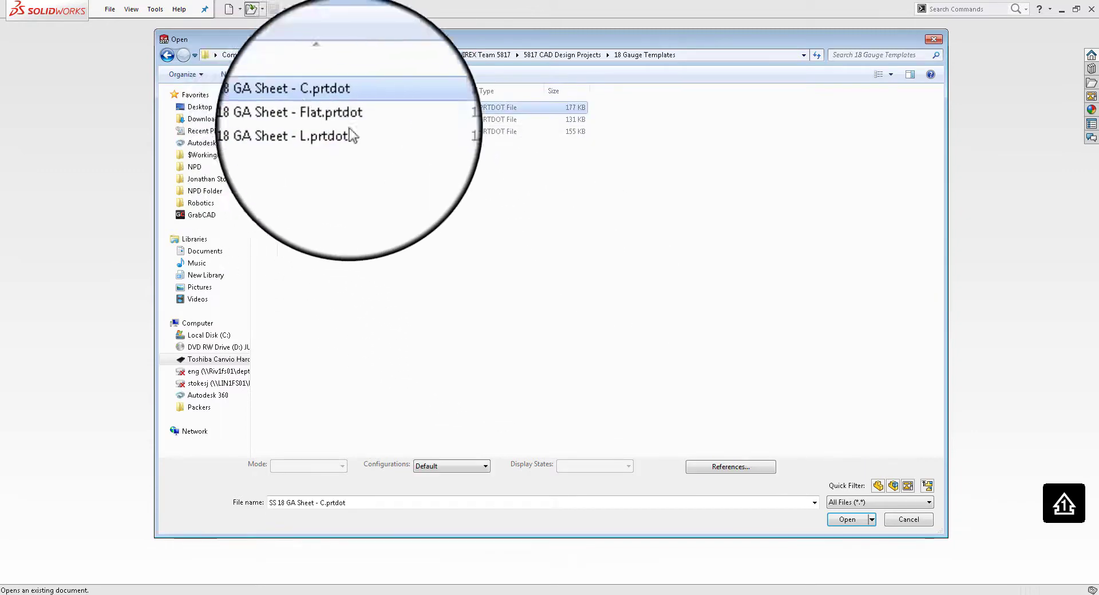
left_click(844, 521)
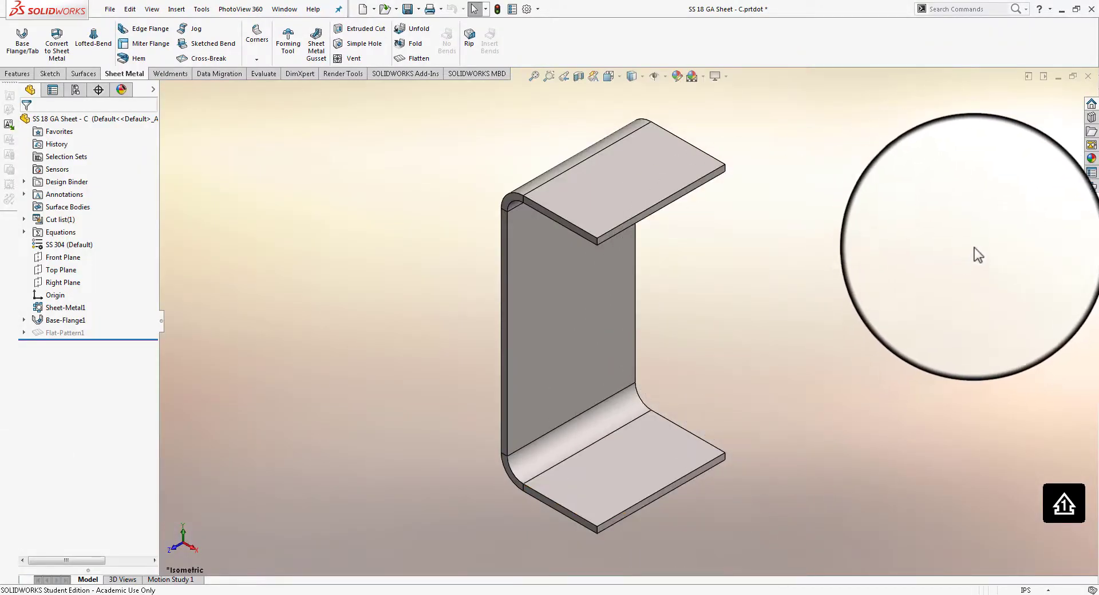
Examine the C-shaped sheet metal part in the front and isometric views
mouse_move(749, 409)
middle_mouse_down()
mouse_move(842, 382)
mouse_move(836, 343)
mouse_move(682, 388)
mouse_move(807, 437)
mouse_move(839, 331)
mouse_move(744, 279)
middle_mouse_up()
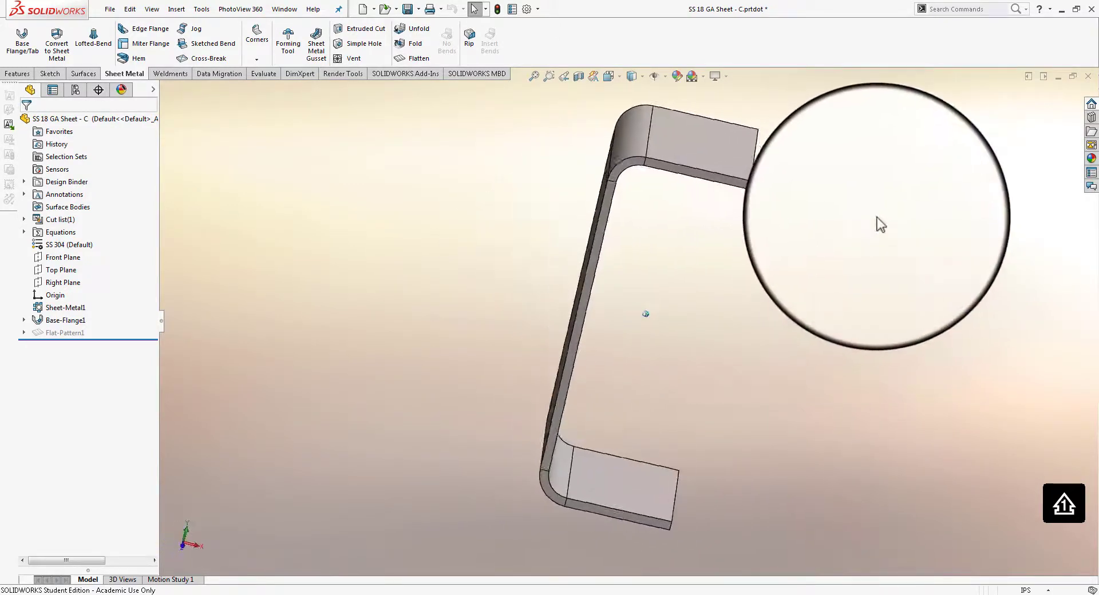
left_click(608, 75)
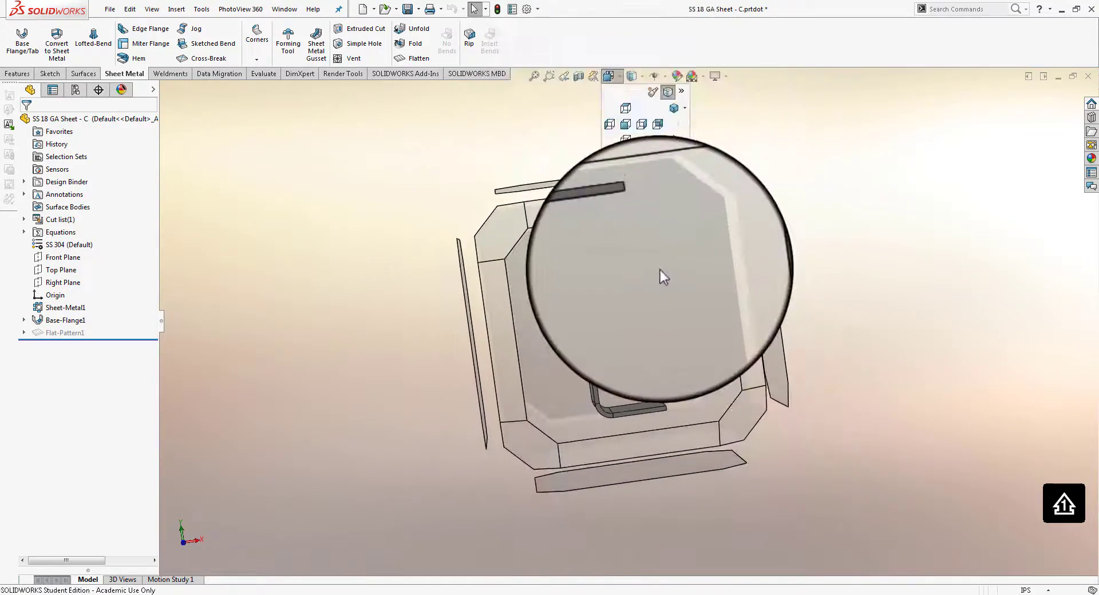
left_click(658, 278)
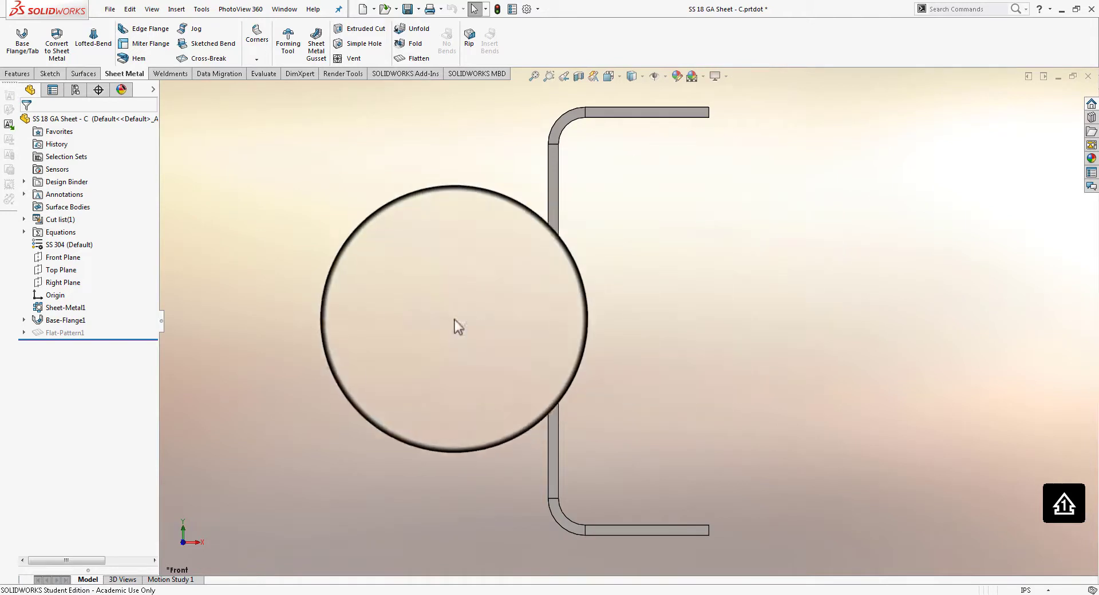
key("ctrl+7")
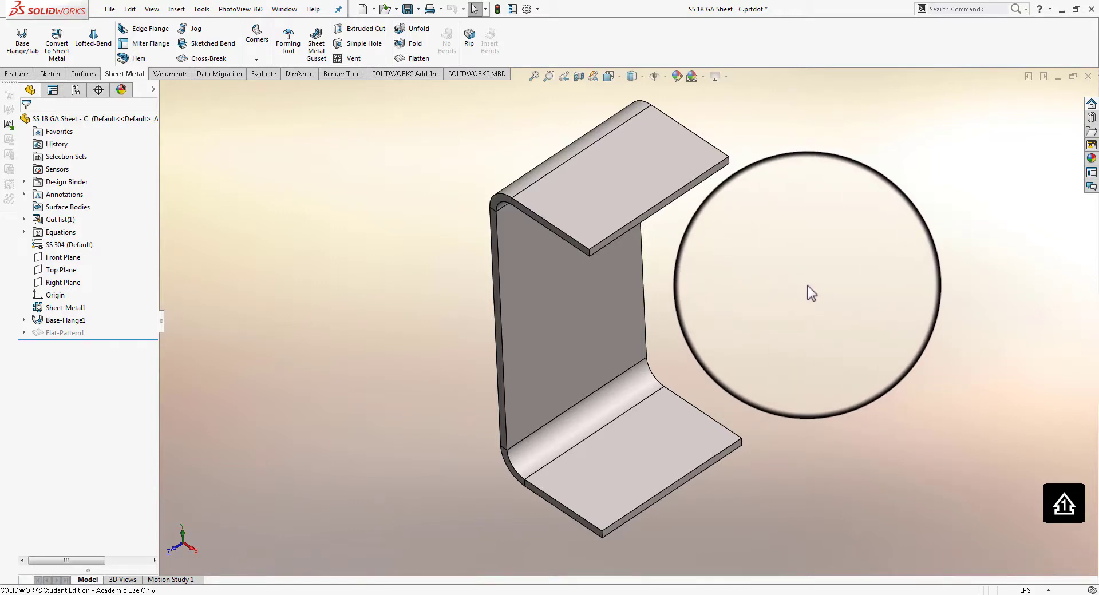
middle_click_drag(812, 250, 620, 80)
left_click(618, 80)
left_click(677, 329)
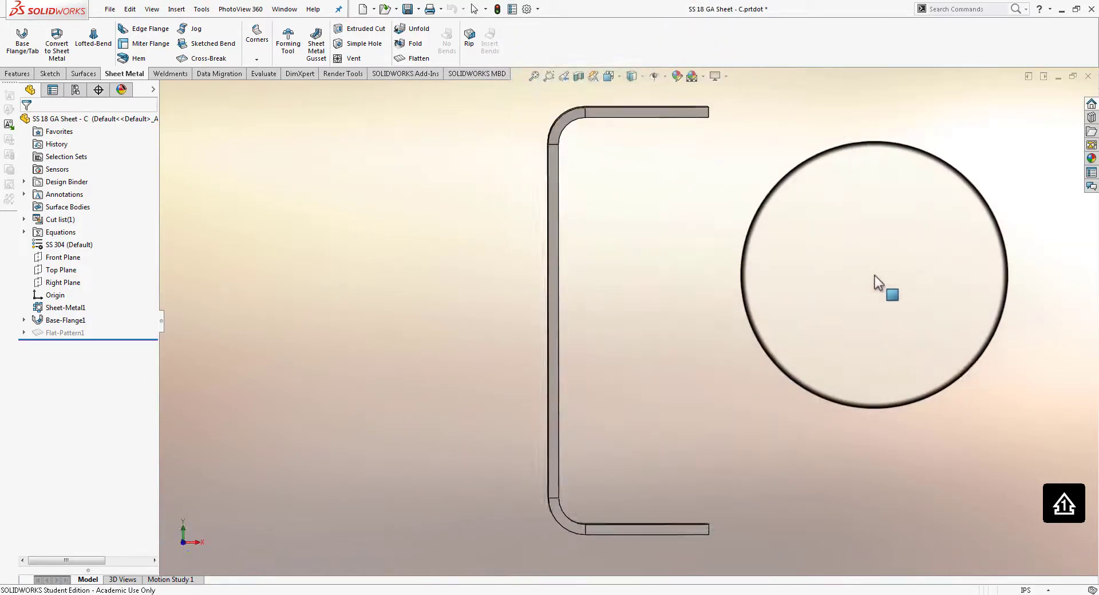
key("ctrl+7")
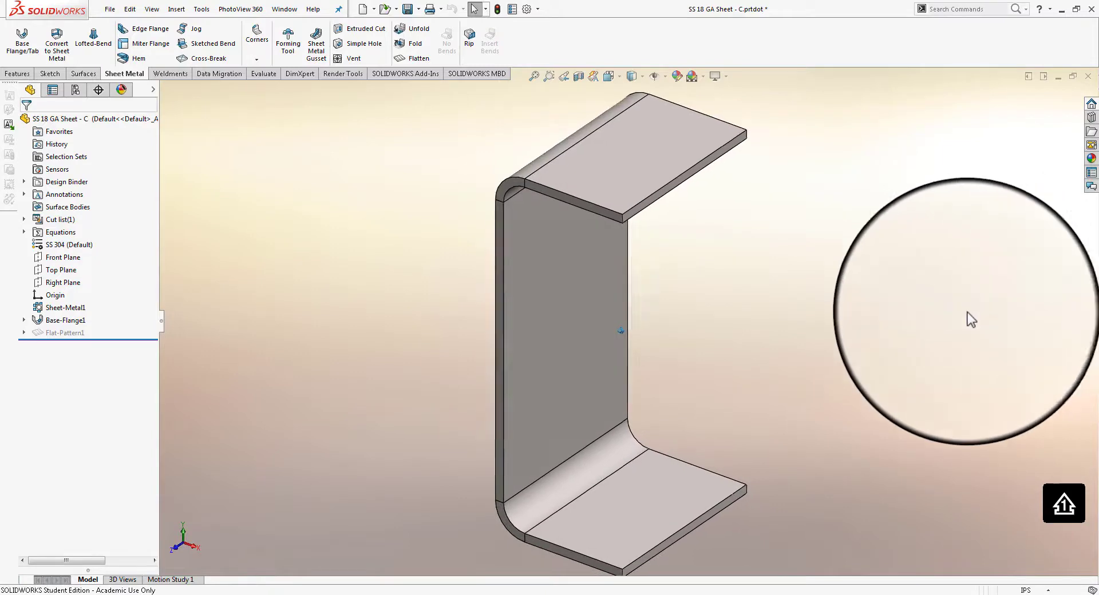
Switch to Windows Explorer and open the Fossil Record Parts 5817 Uni-Rex Part Numbering Book from the 5817 CAD Design Projects folder
left_click(69, 594)
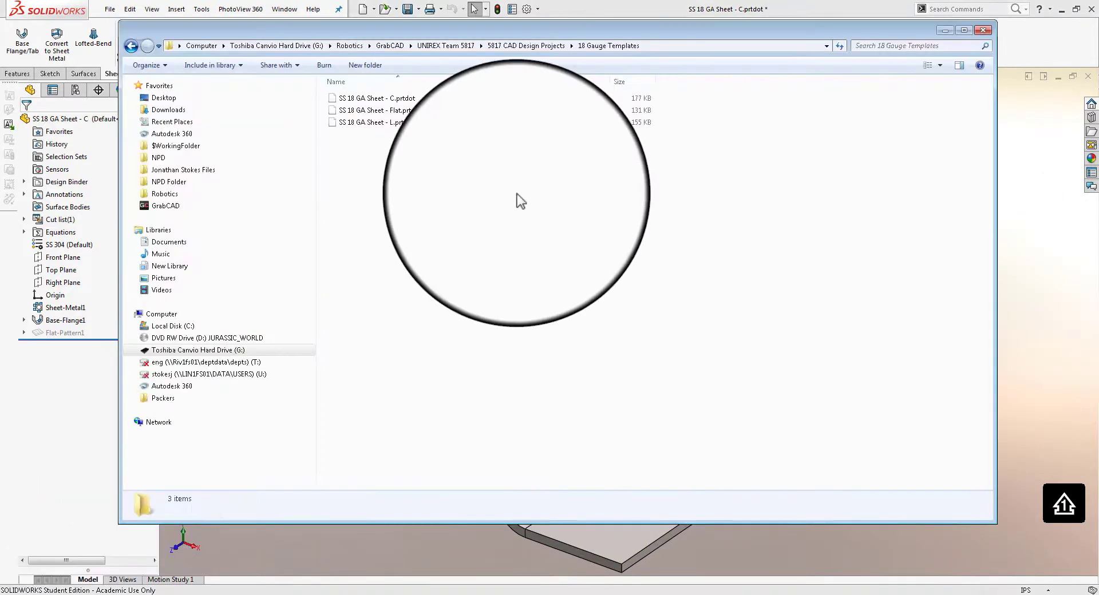
left_click(525, 45)
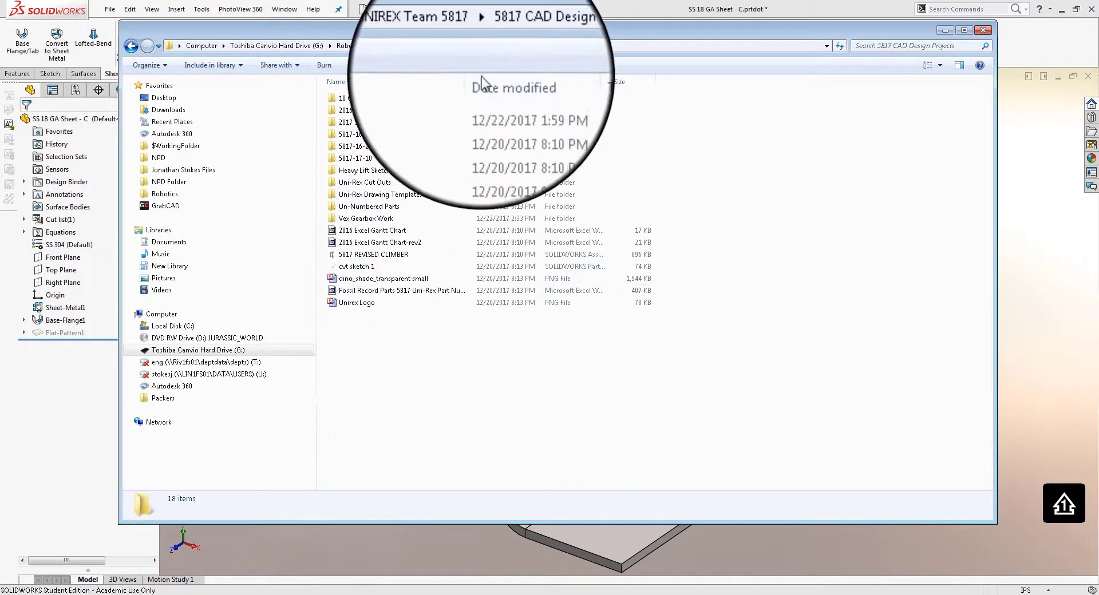
left_click_drag(473, 81, 581, 85)
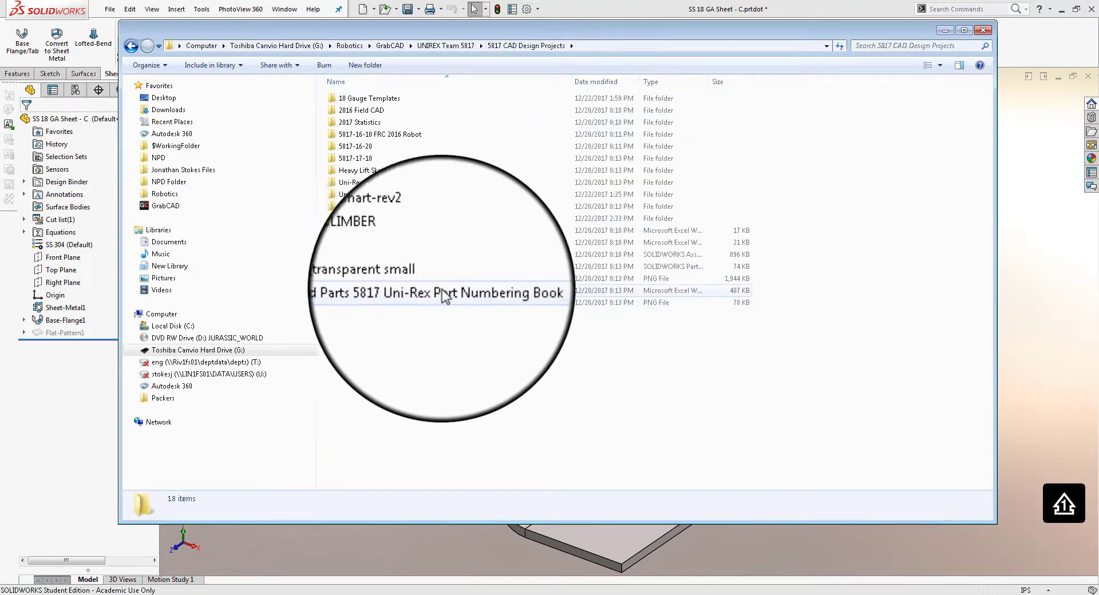
double_click(435, 290)
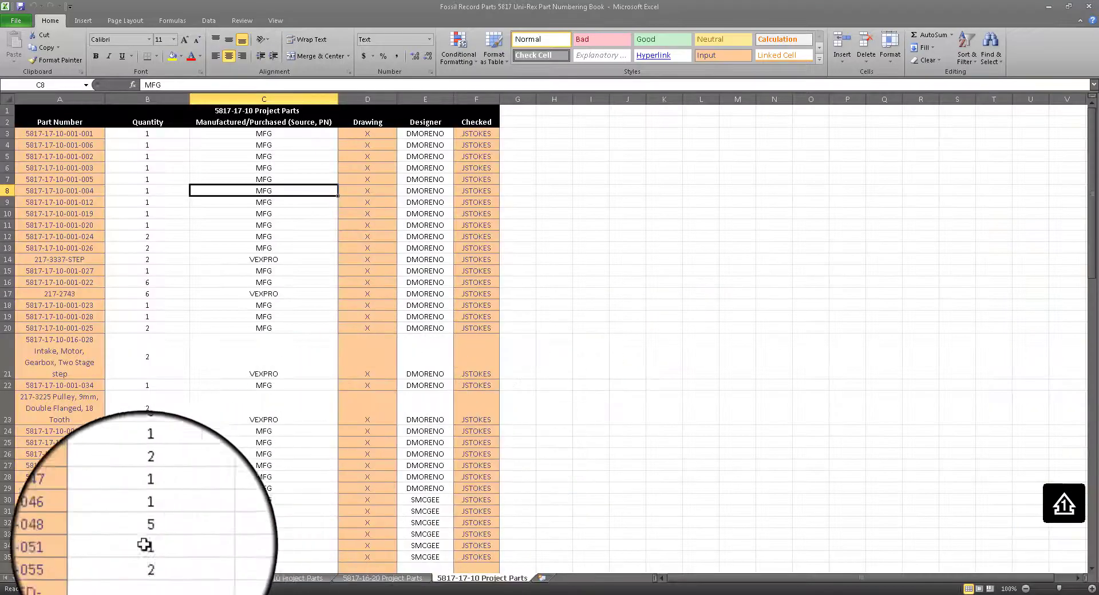
Review the workbook's home page, the part numbering guide and the columns of the Designers sheet
left_click(61, 579)
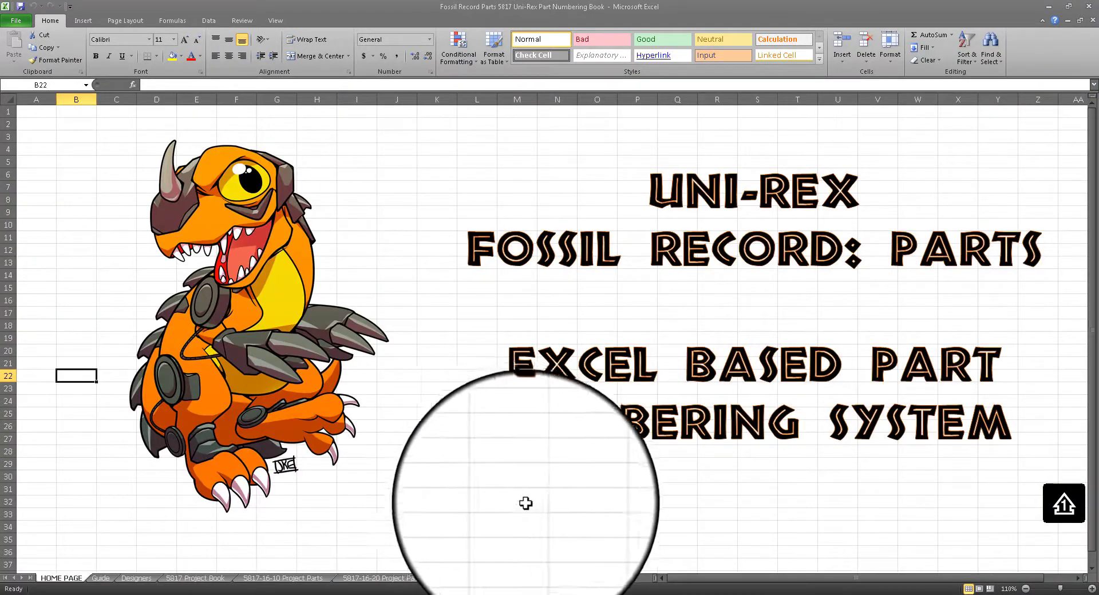
left_click(101, 578)
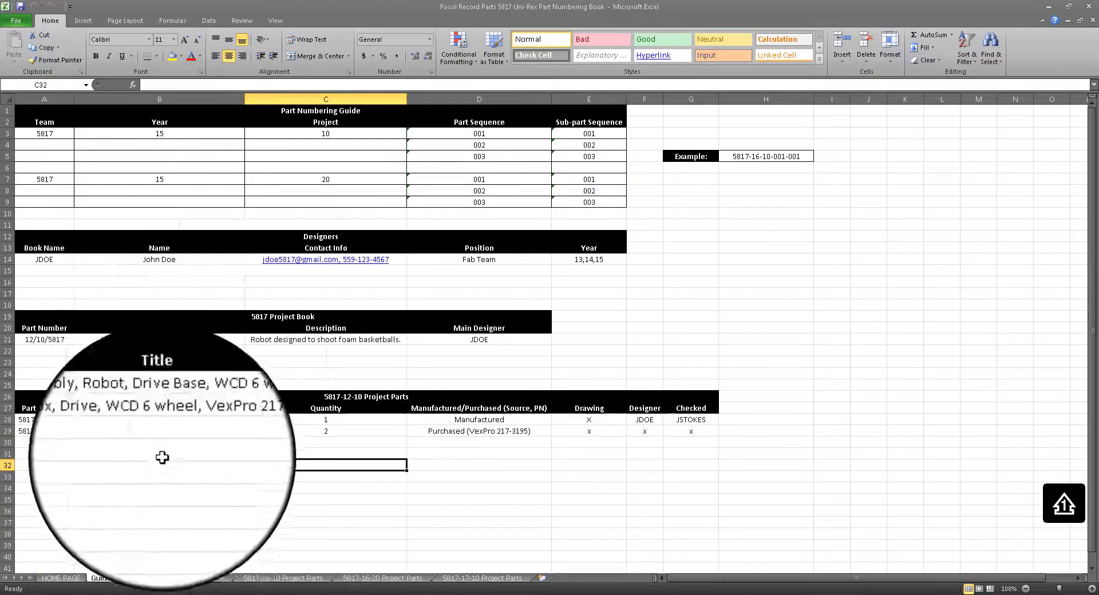
left_click(140, 579)
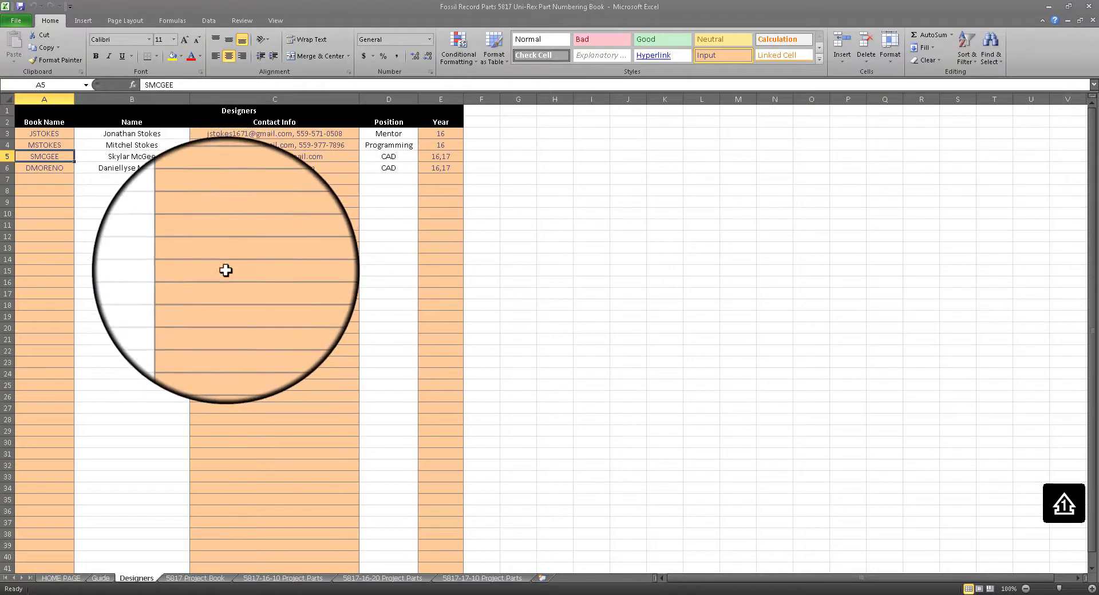
left_click(35, 179)
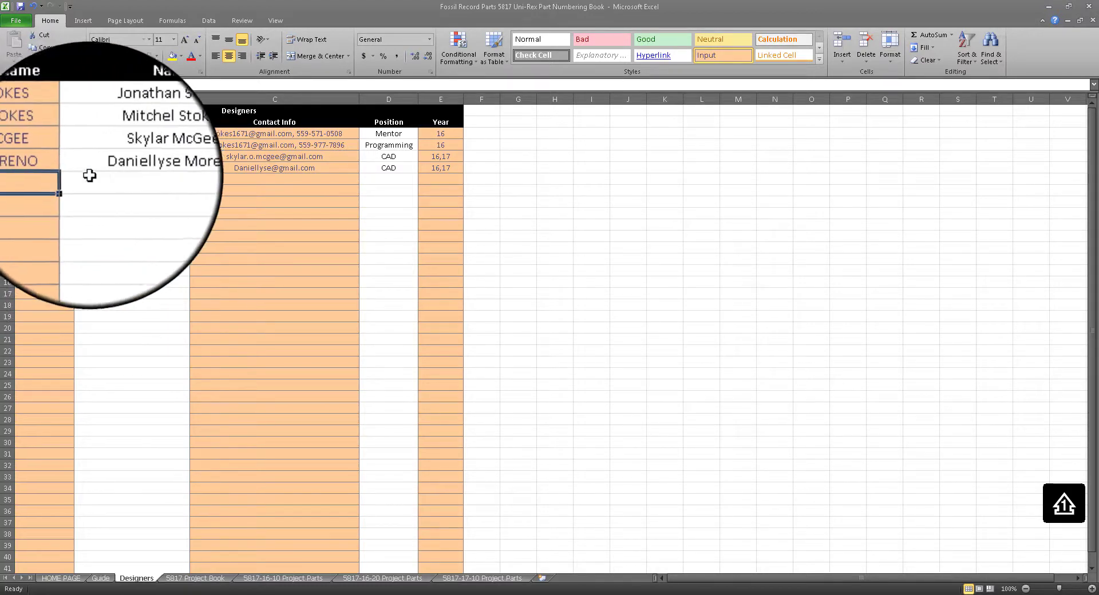
left_click(228, 181)
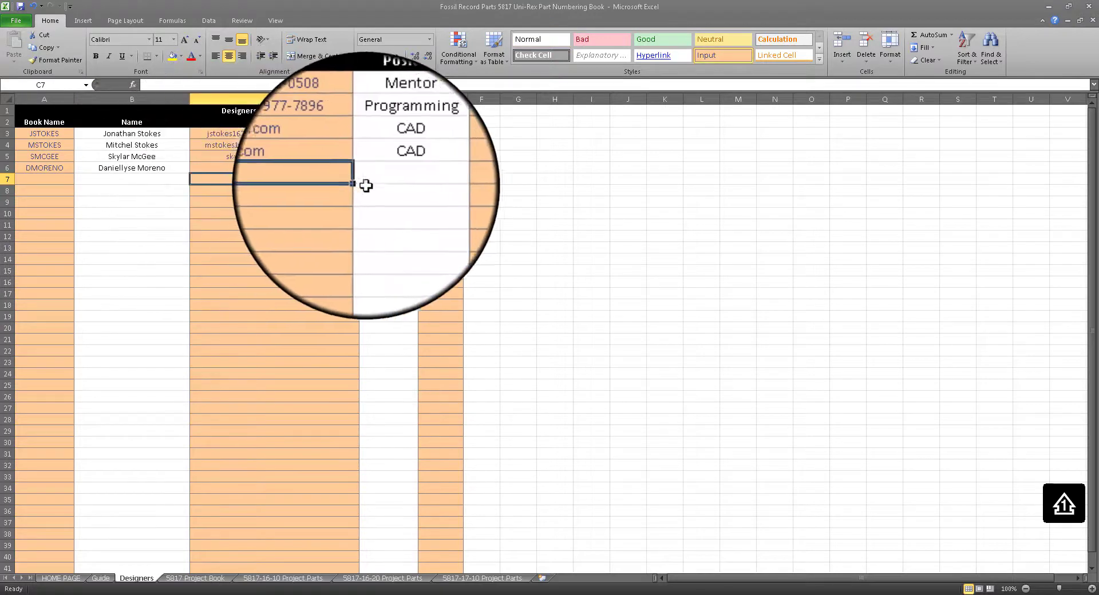
left_click(384, 180)
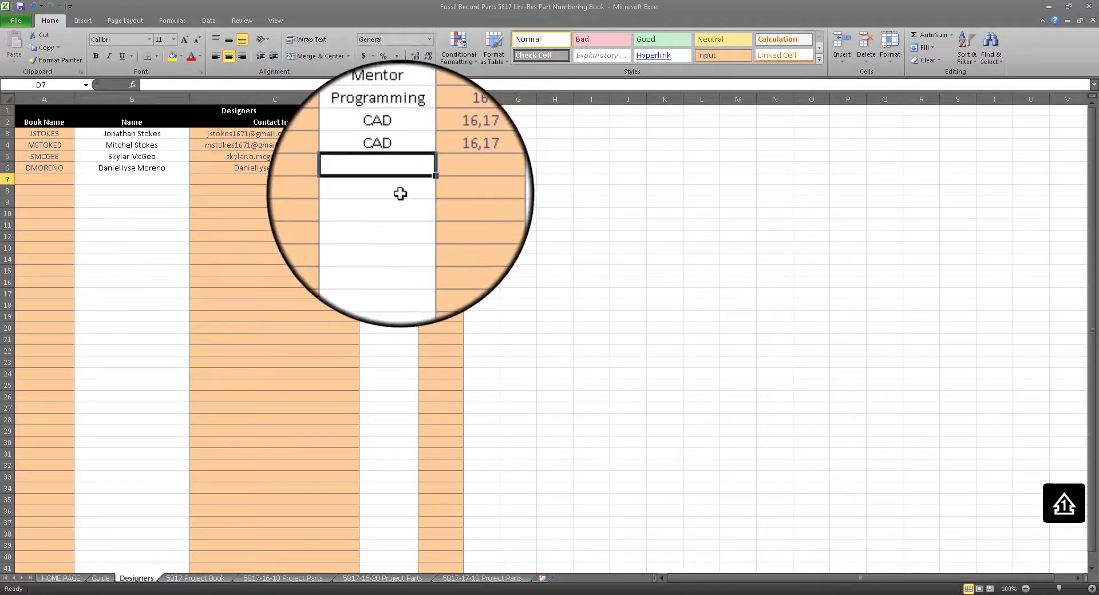
left_click(442, 179)
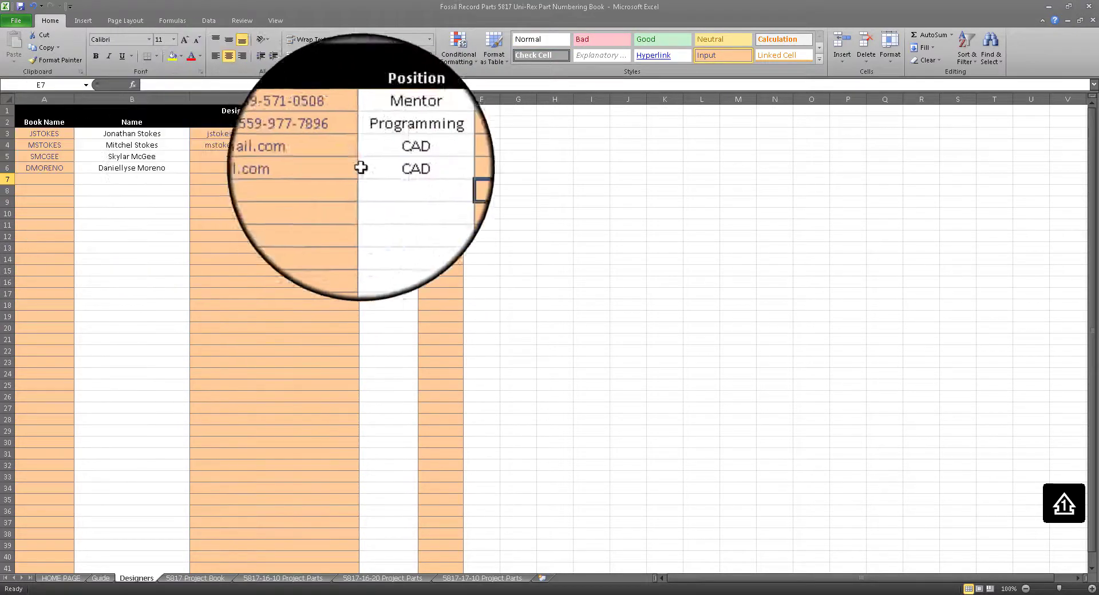
Add year 18 for both CAD designers on the Designers sheet so cells E5 and E6 read "16,17, 18"
double_click(460, 156)
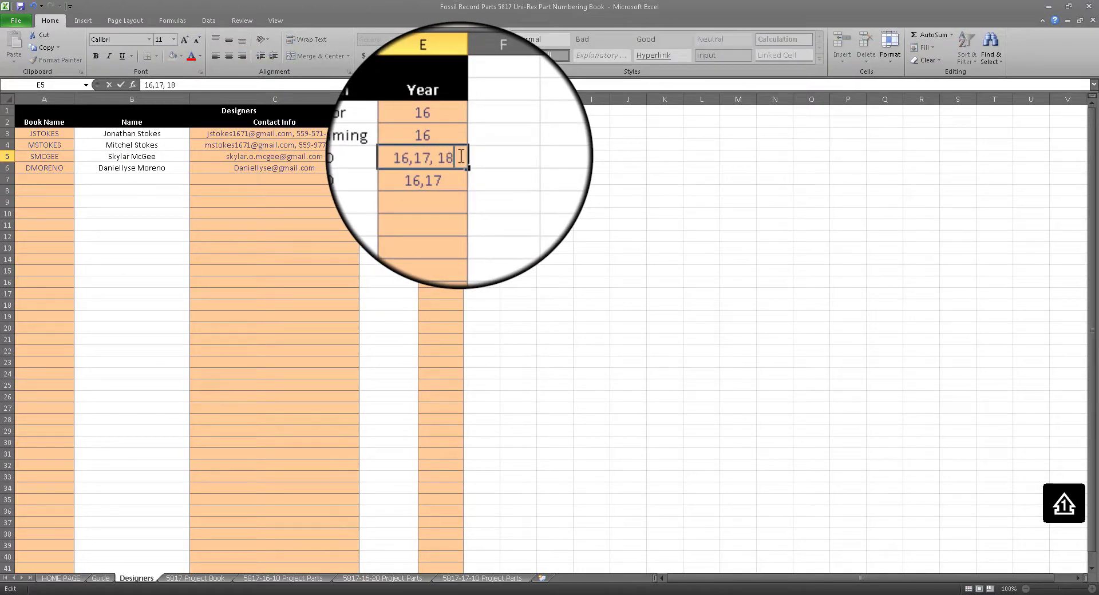
double_click(460, 167)
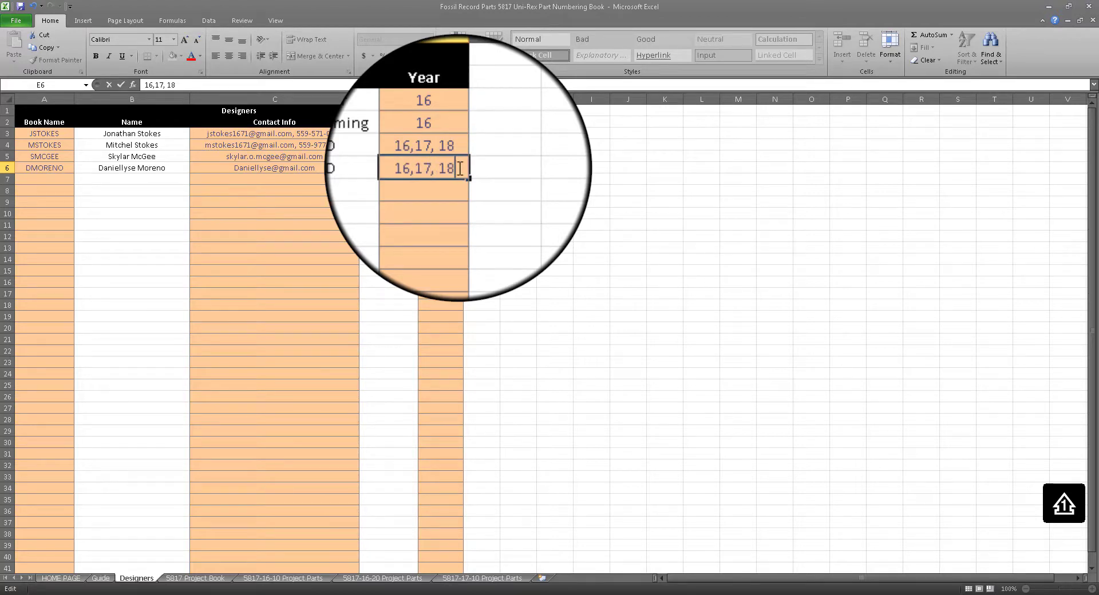
type("18")
left_click(441, 191)
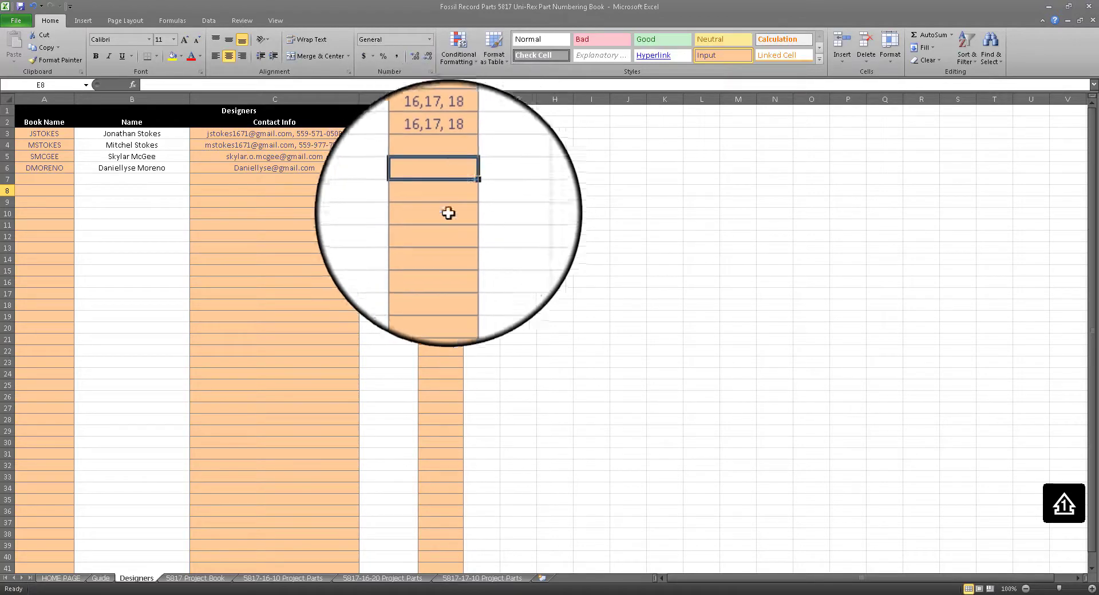
Enter the new project number 5817-18-10 in the first empty Part Number cell of the 5817 Project Book sheet
left_click(216, 579)
left_click(56, 137)
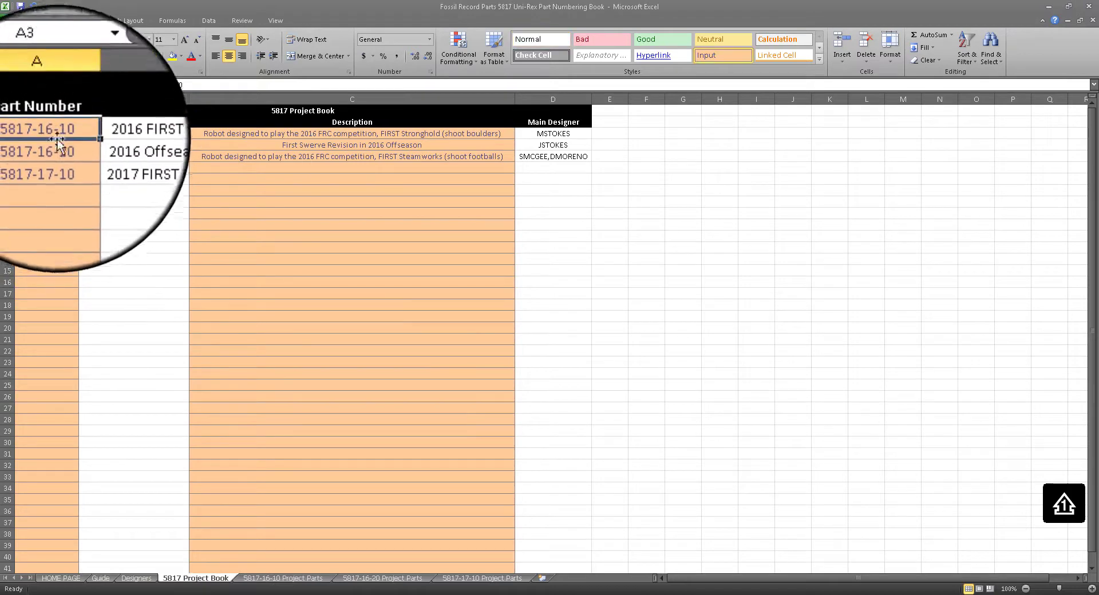
left_click(51, 165)
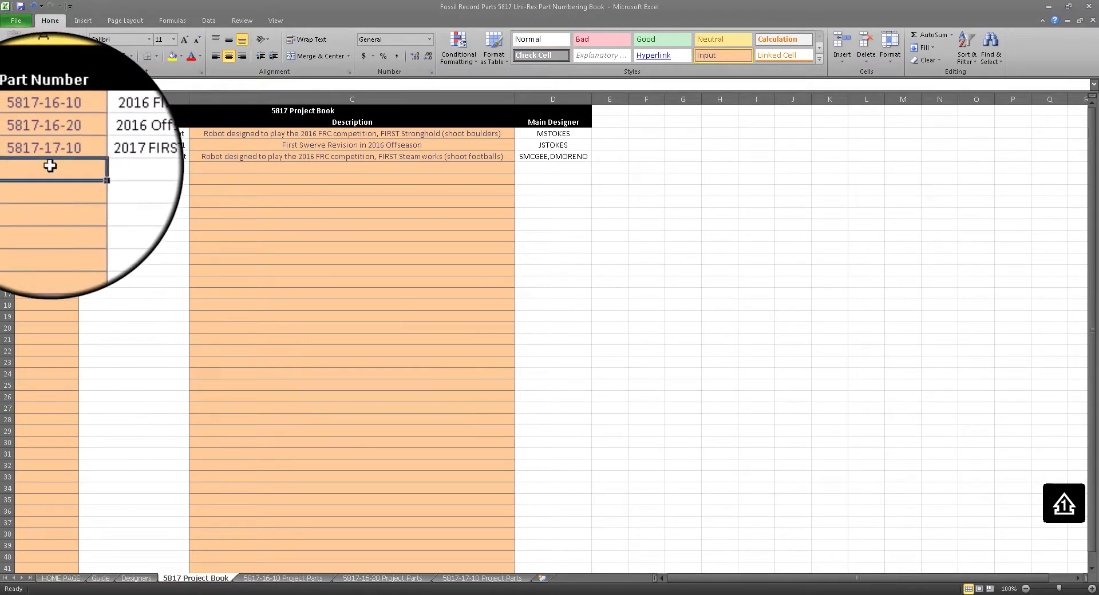
type("5817-18-10")
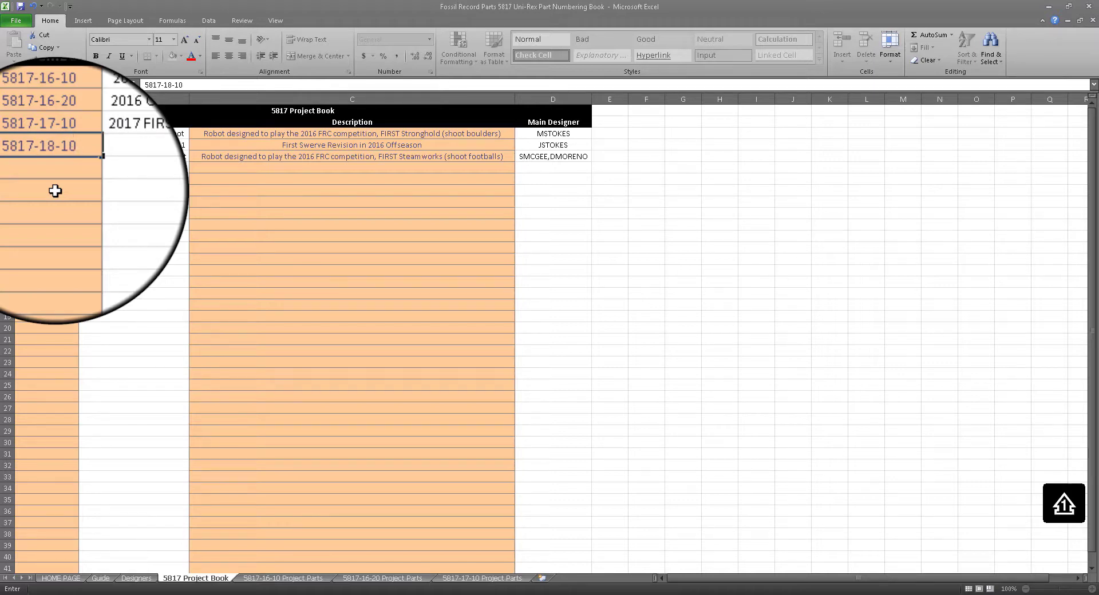
left_click(91, 167)
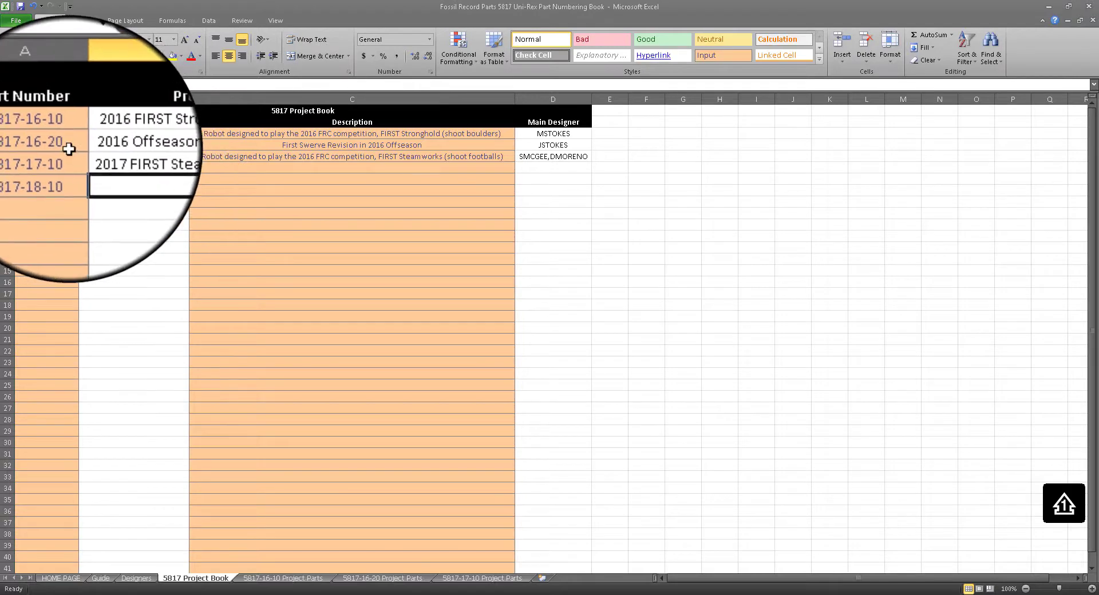
left_click(70, 147)
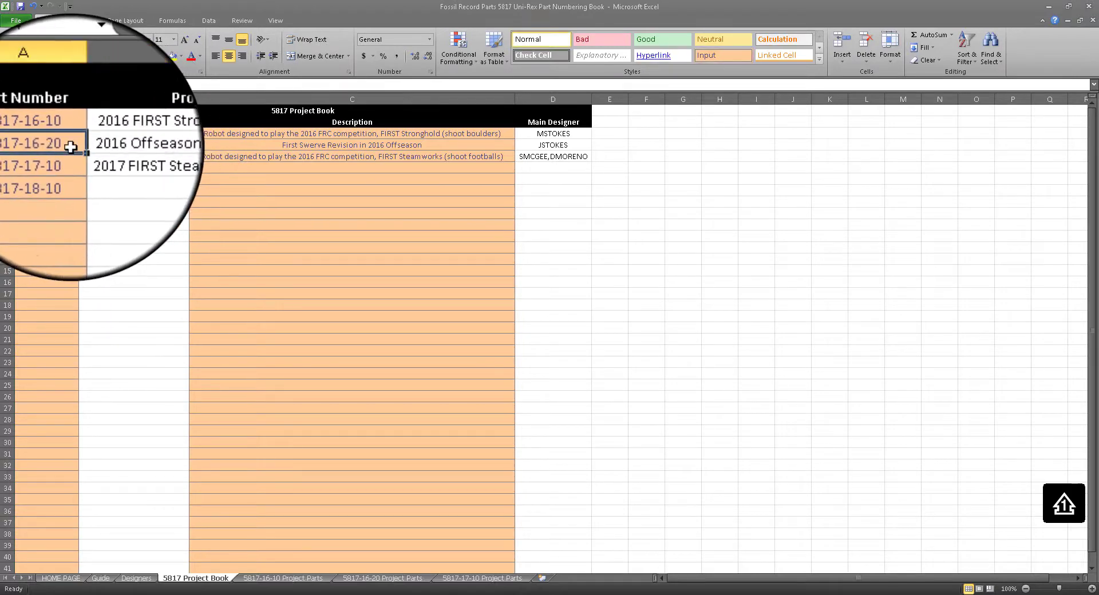
Enter "2018 FIRST Power-Up Robot" as the project name for part number 5817-18-10 in cell B6
left_click(112, 148)
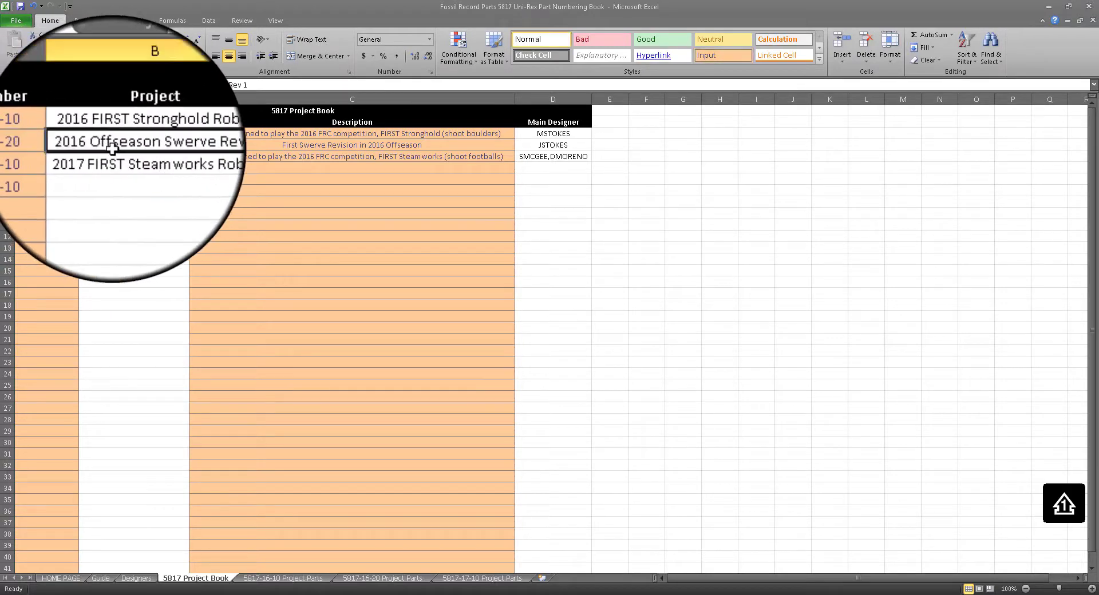
left_click(71, 149)
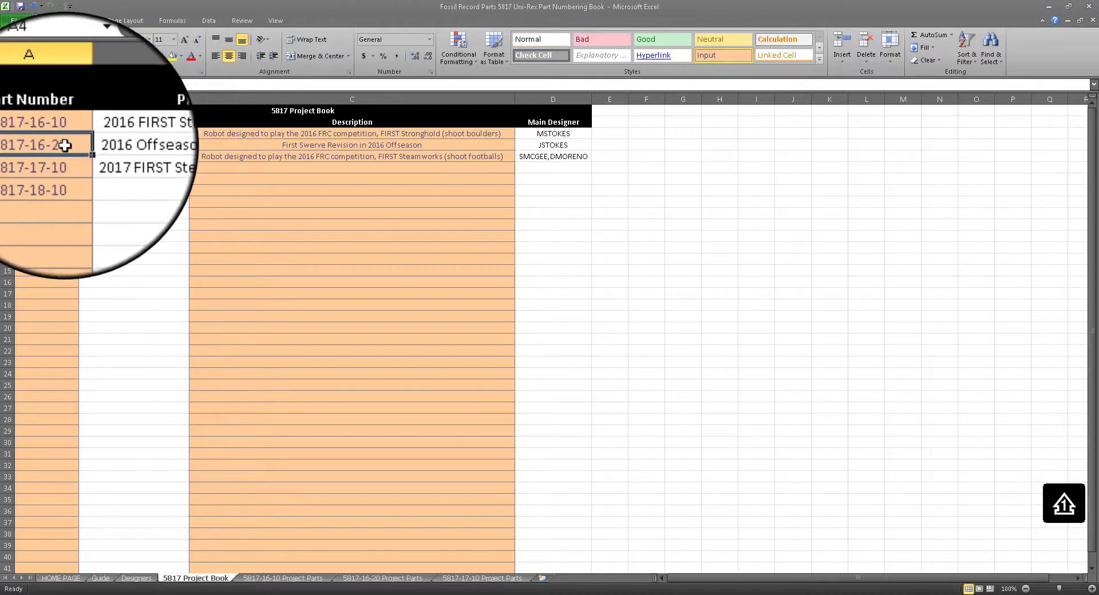
left_click(104, 155)
left_click(61, 156)
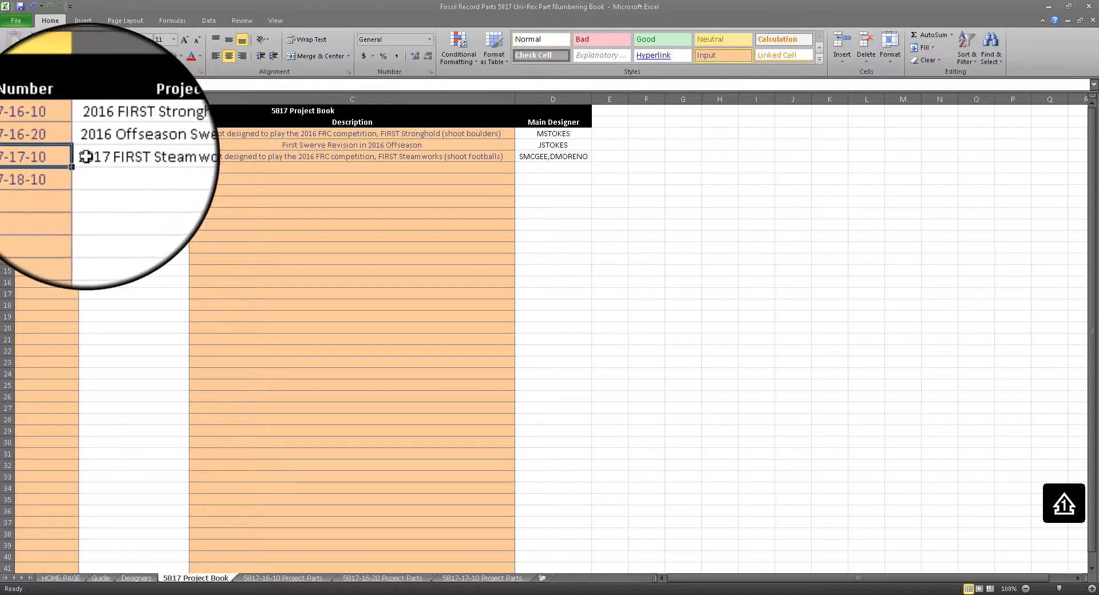
left_click(83, 169)
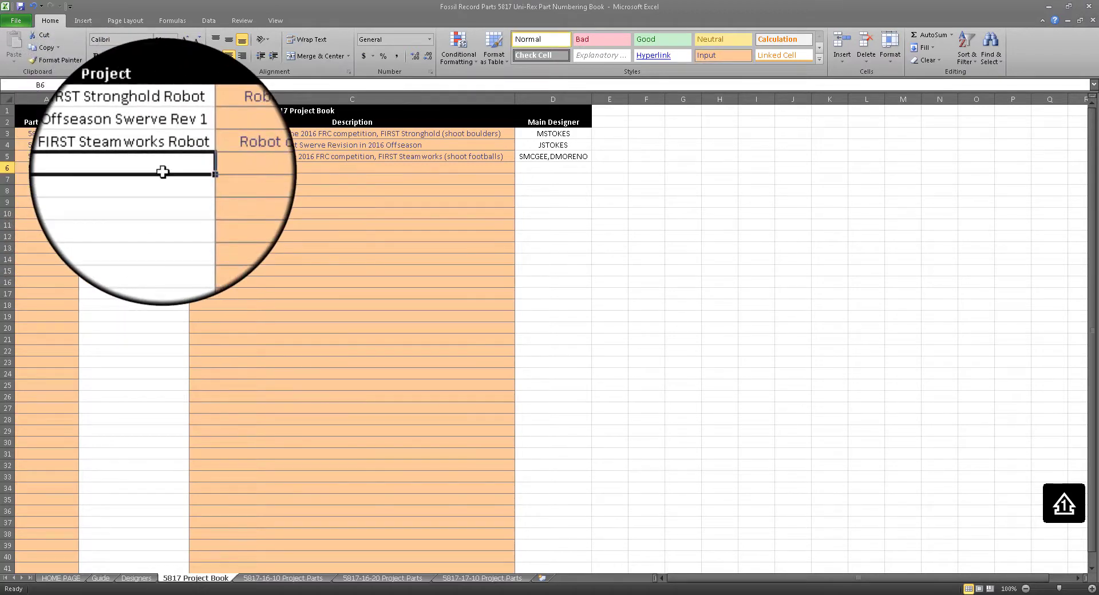
type("2018 FIR")
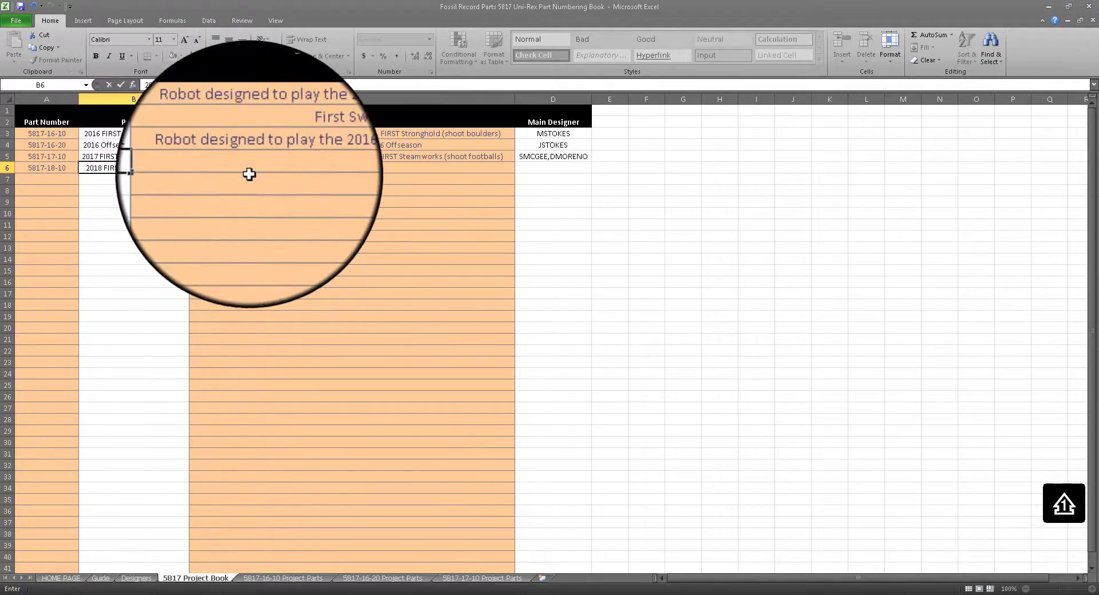
Enter the description "Robot designed to play the 2018 FRC competition, FIRST Power-Up (Hopefully and arm game)" for project 5817-18-10
key("Tab")
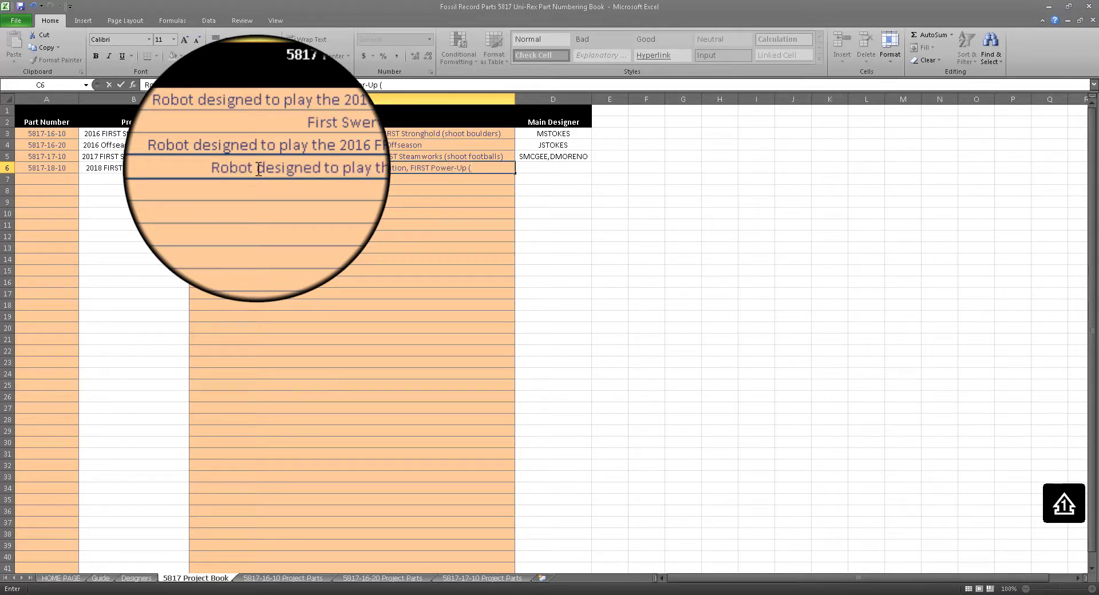
type("pef")
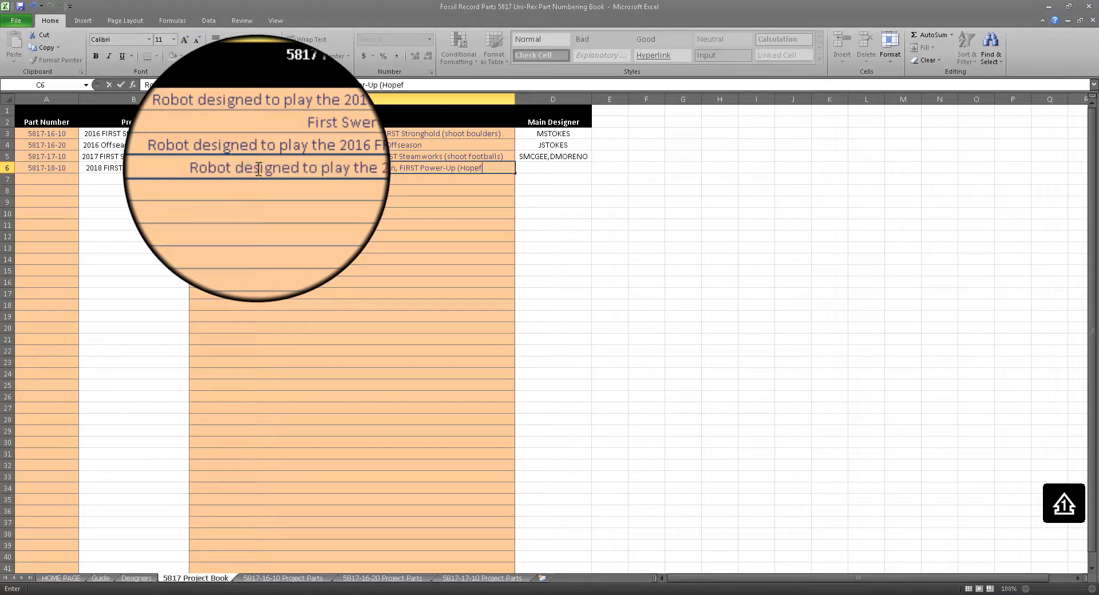
type("ully and arm game)")
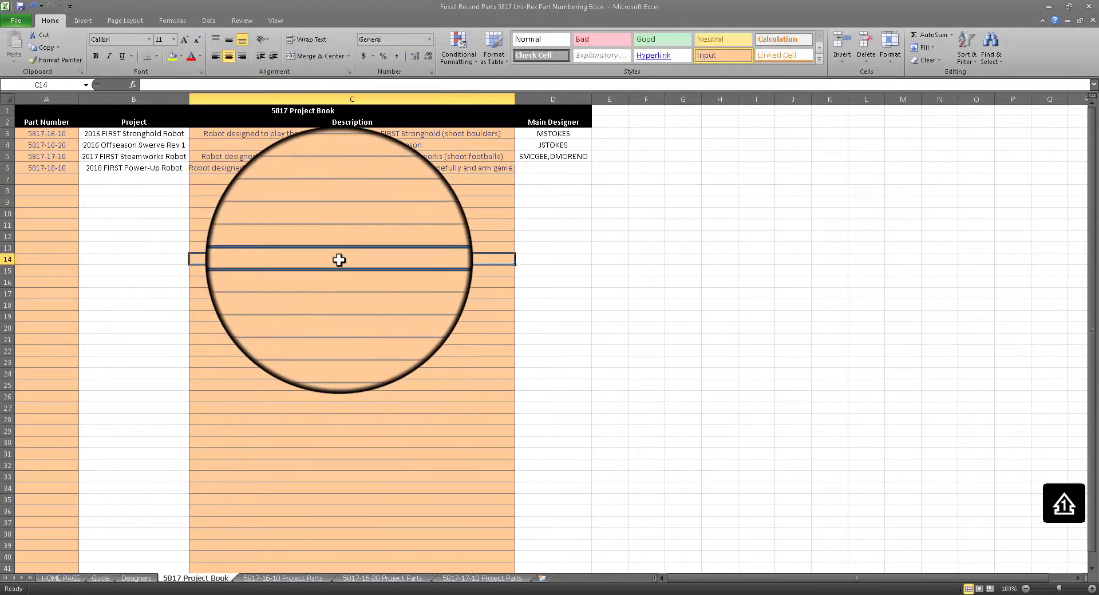
Fill the Main Designer cell of the 5817-18-10 row with the same designers as the 2017 project above it
left_click(540, 169)
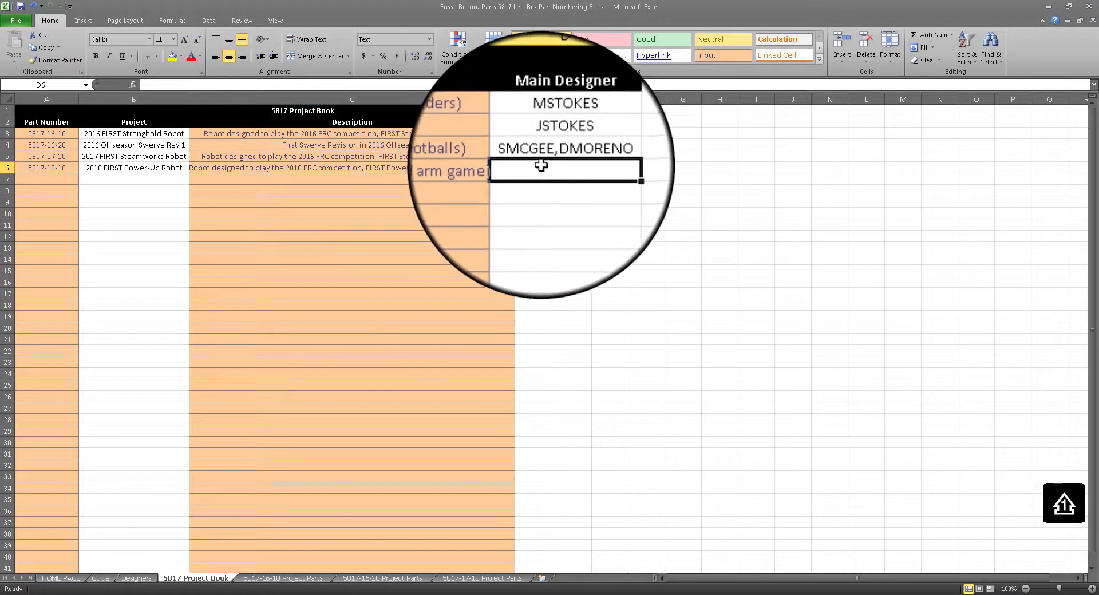
left_click(578, 157)
left_click_drag(593, 162, 572, 171)
left_click(558, 177)
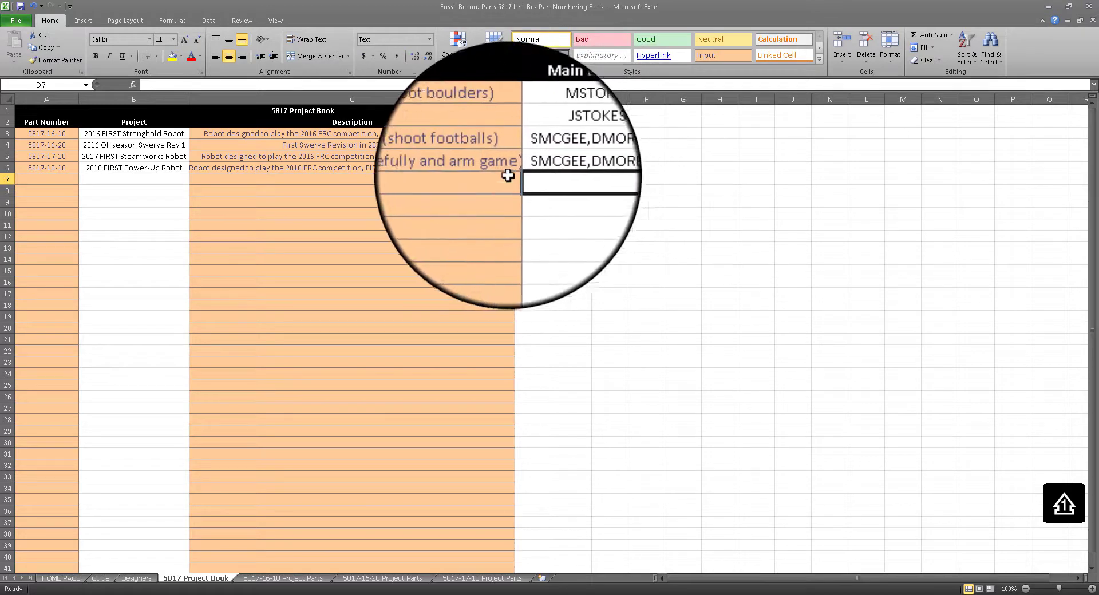
left_click(483, 180)
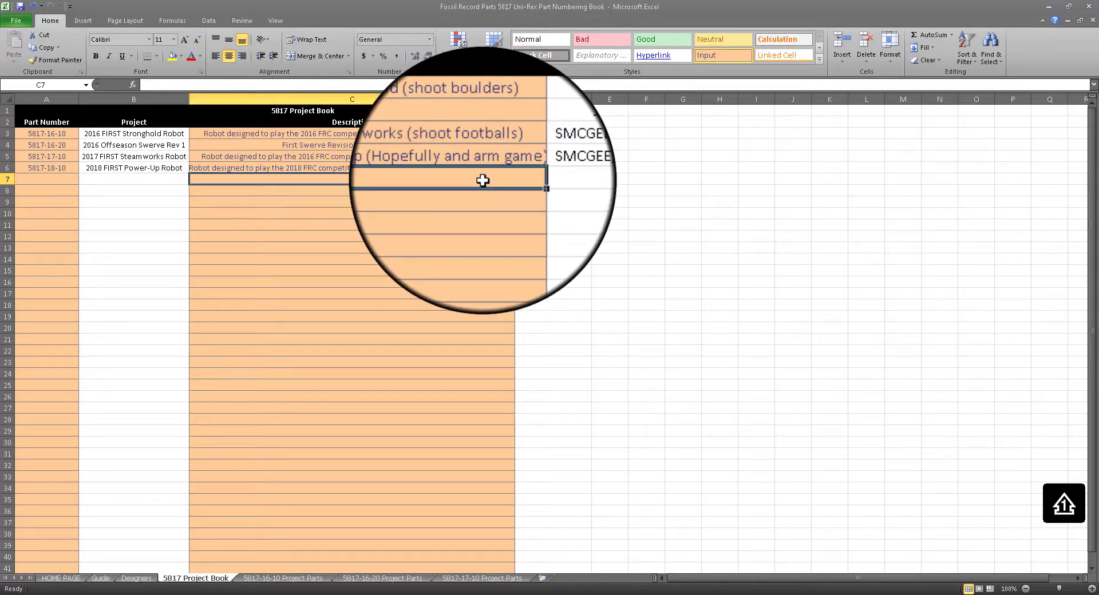
Open the 5817-16-10 Project Parts sheet at 120% zoom and examine its part numbers and titles
left_click(281, 579)
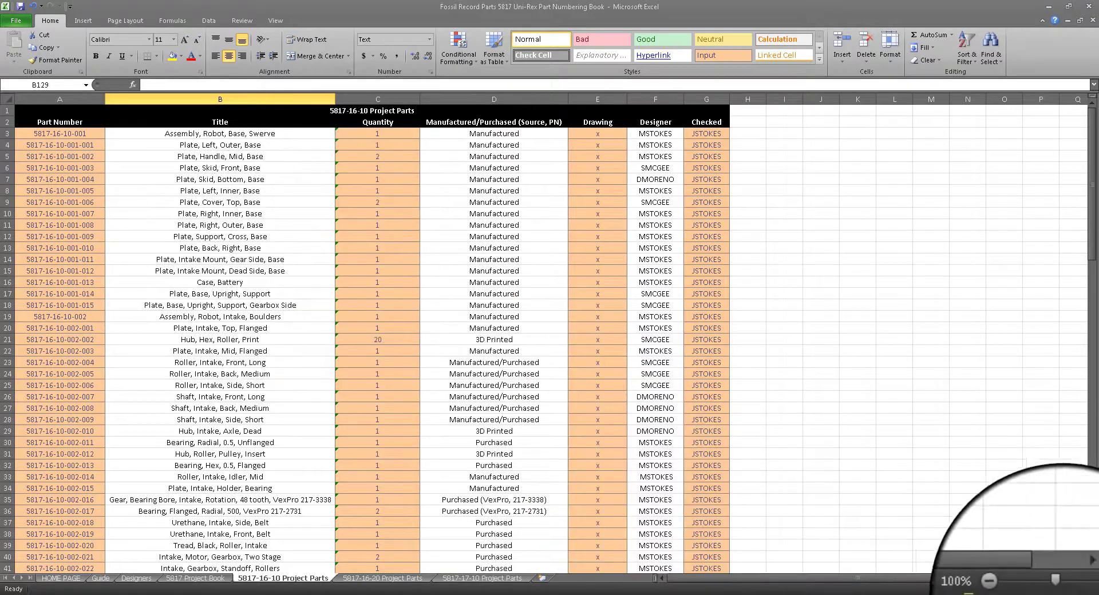
left_click(1088, 588)
left_click(1089, 588)
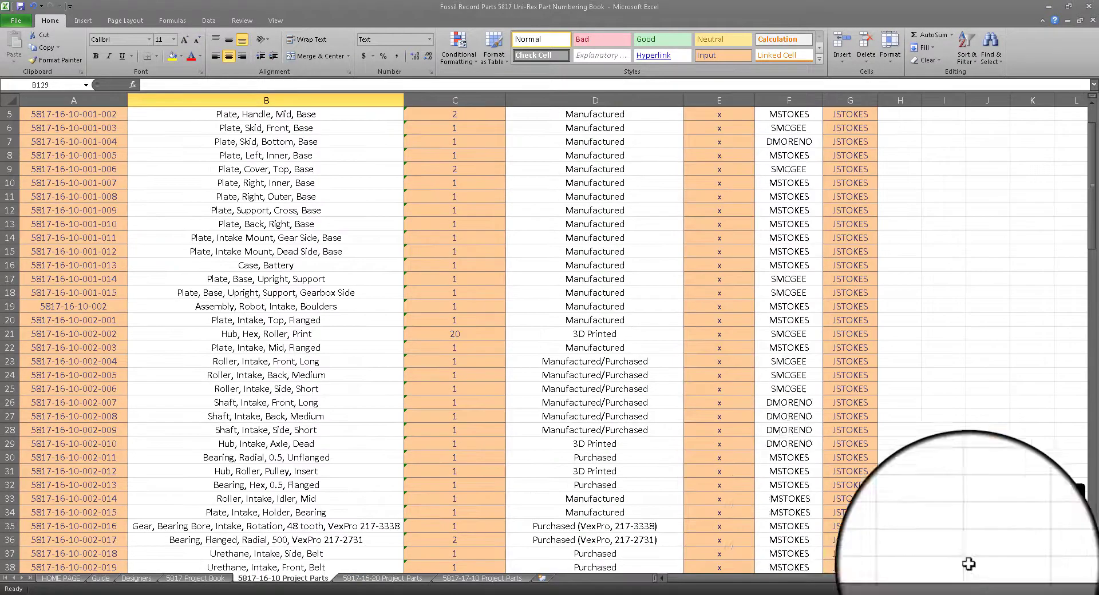
scroll(103, 223, "down", 4)
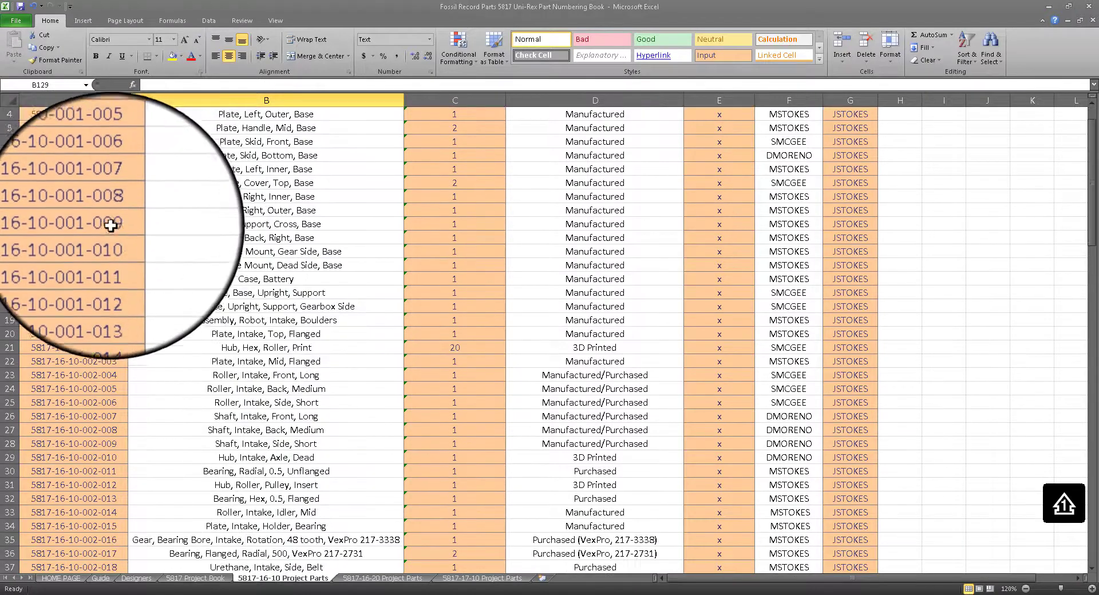
scroll(125, 226, "down", 4)
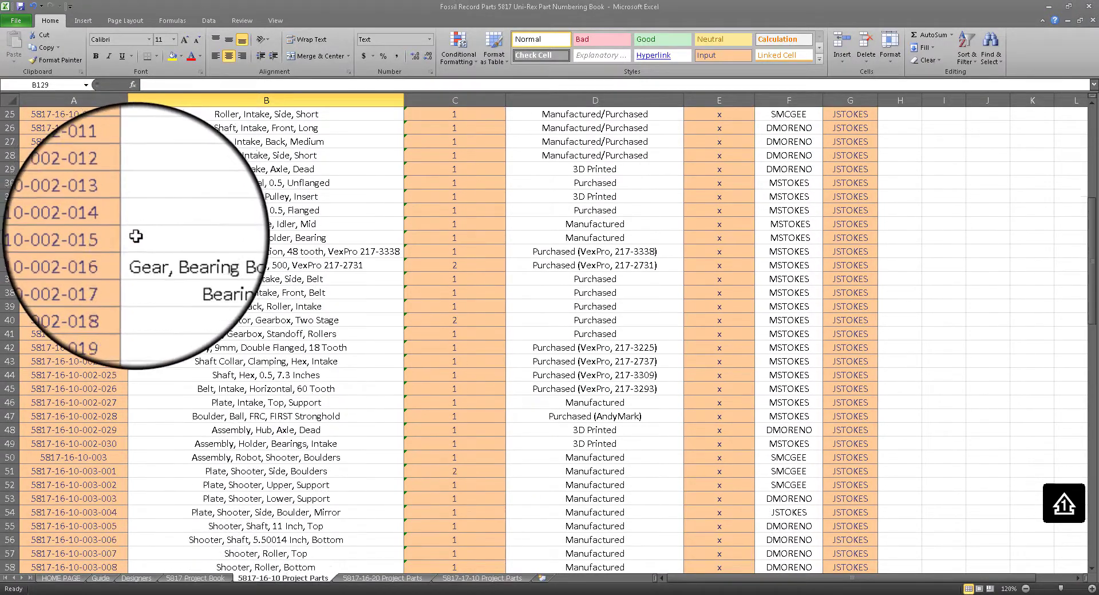
scroll(154, 240, "up", 8)
Examine the Quantity and Manufactured/Purchased columns, including the source entry of the purchased 48 tooth VexPro gear
left_click(476, 140)
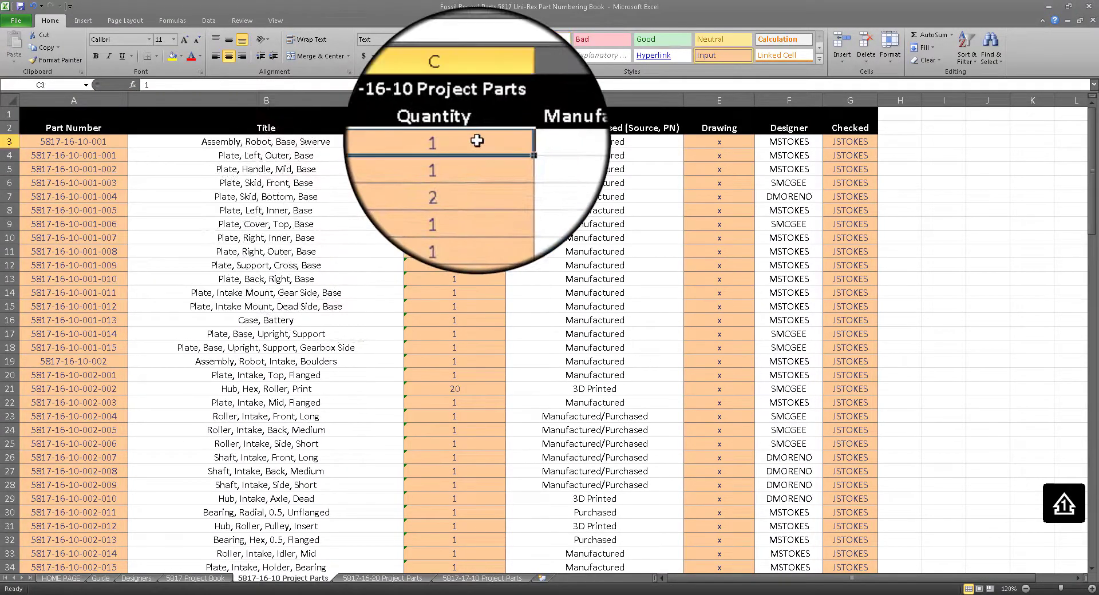
left_click(538, 142)
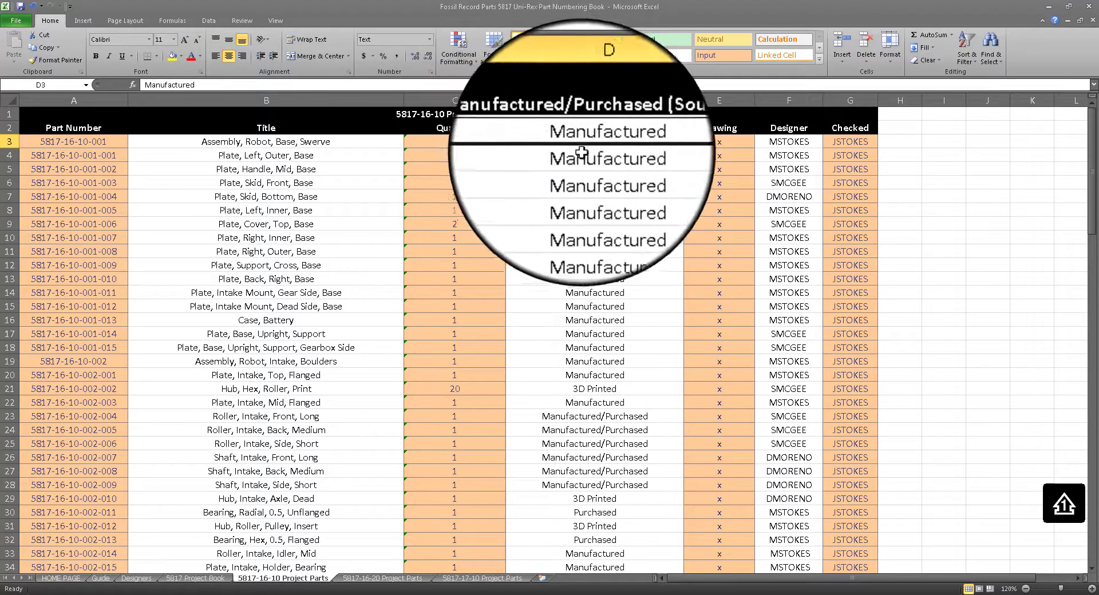
scroll(656, 248, "down", 4)
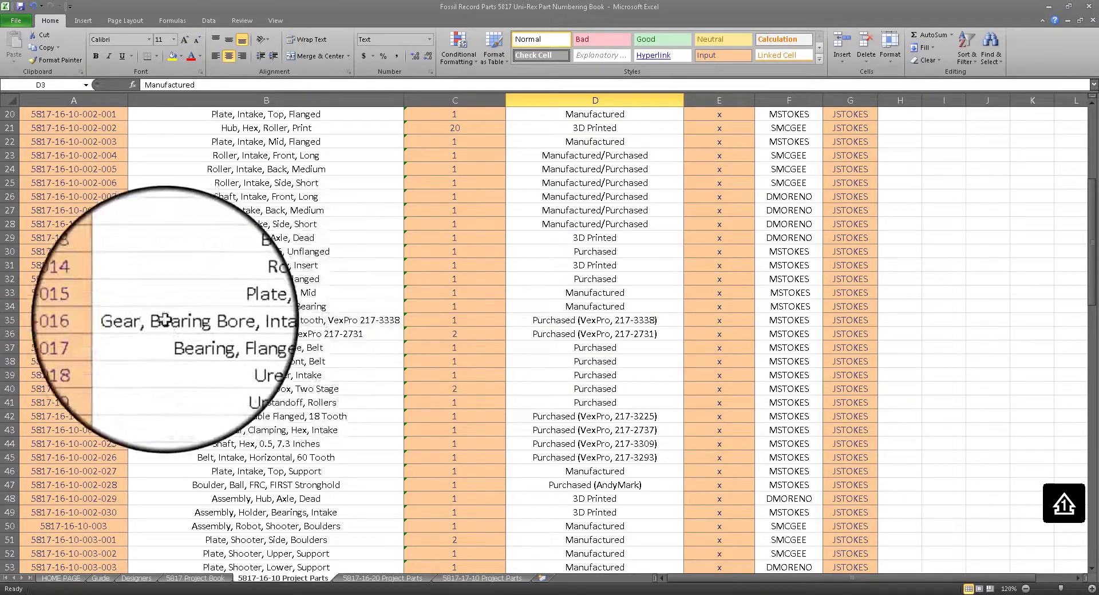
left_click(283, 321)
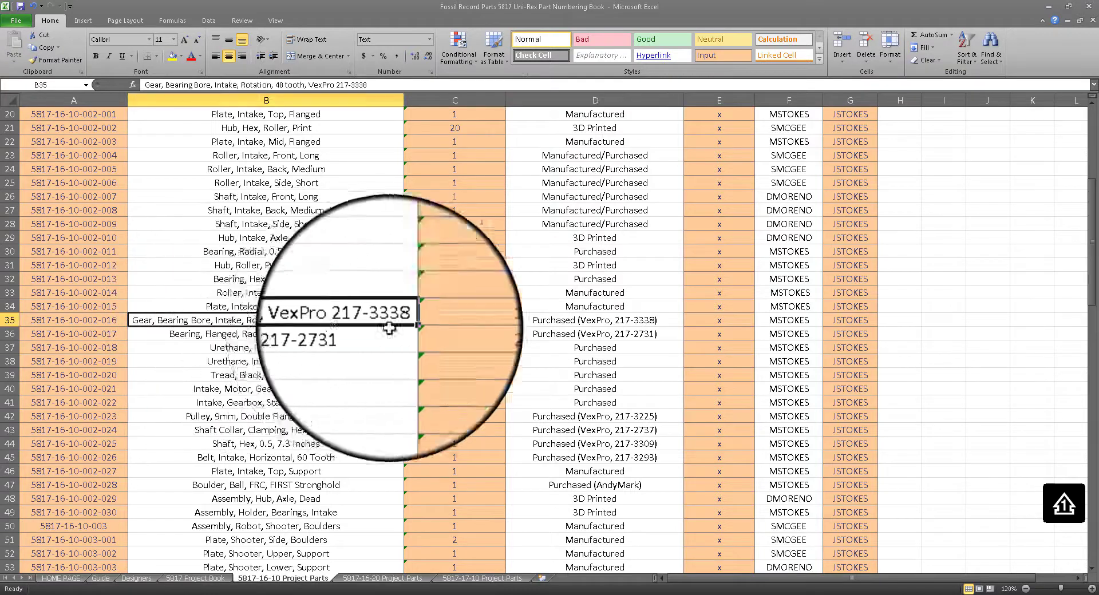
left_click(581, 326)
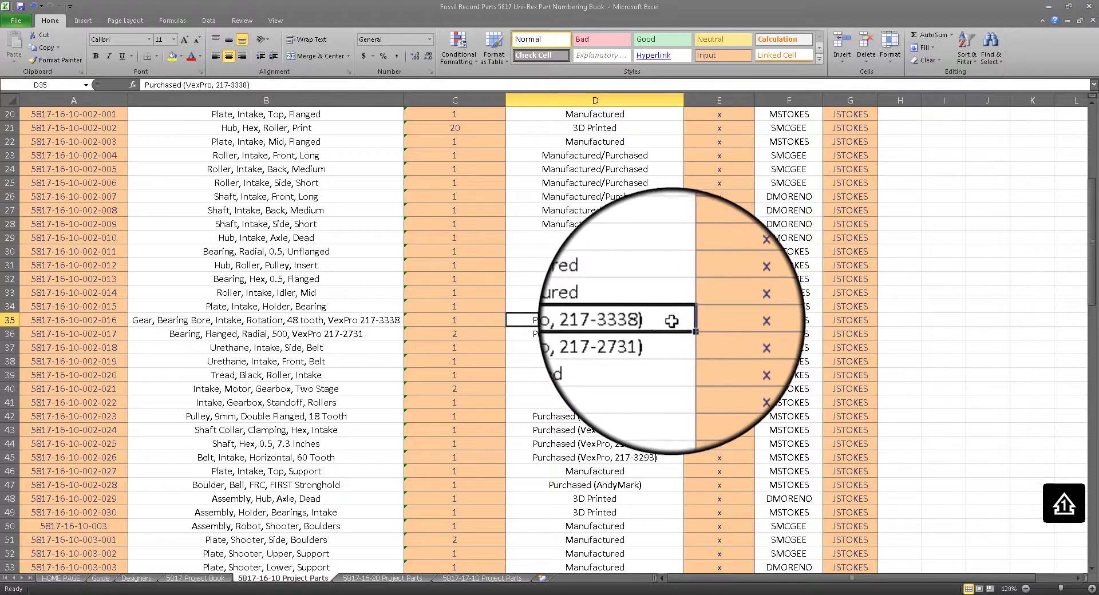
double_click(640, 320)
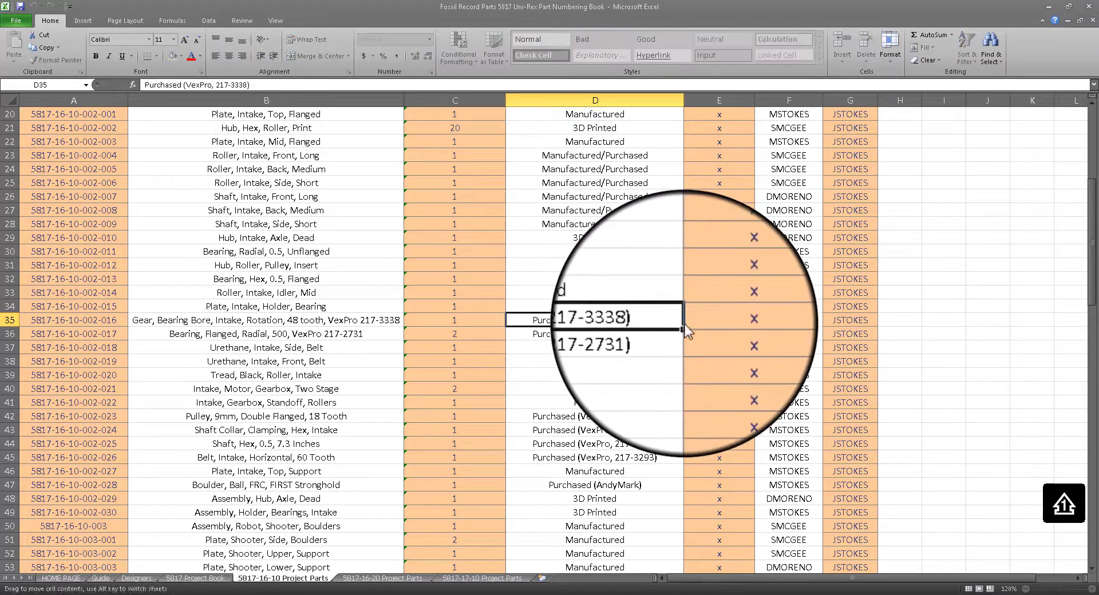
key("Escape")
scroll(664, 320, "up", 7)
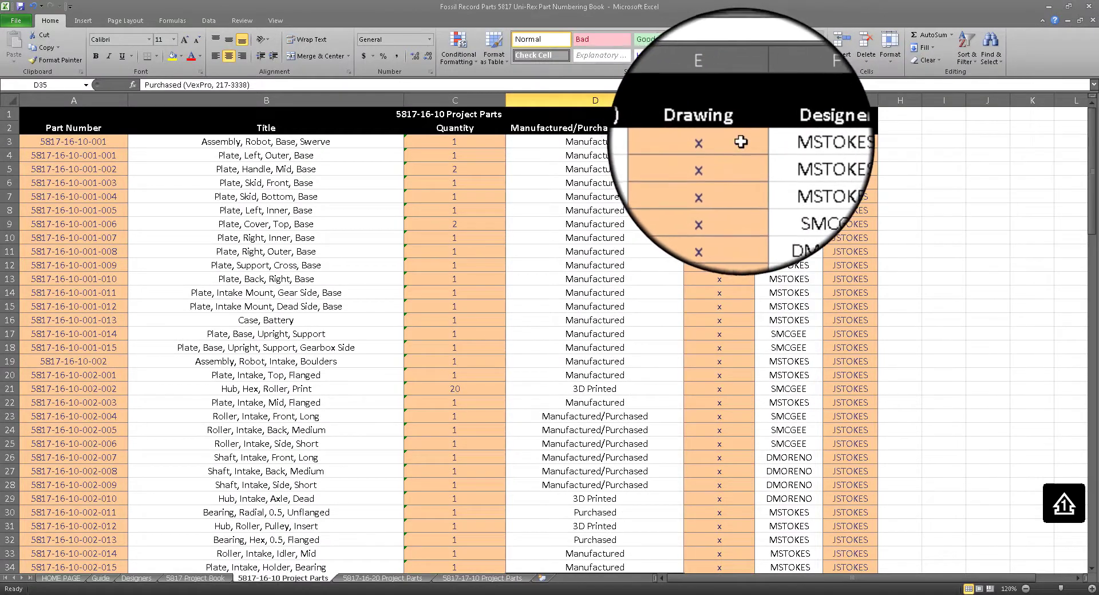
Examine the marks in the Drawing column for the first parts of the 5817-16-10 project
left_click(727, 142)
left_click(743, 155)
left_click(742, 169)
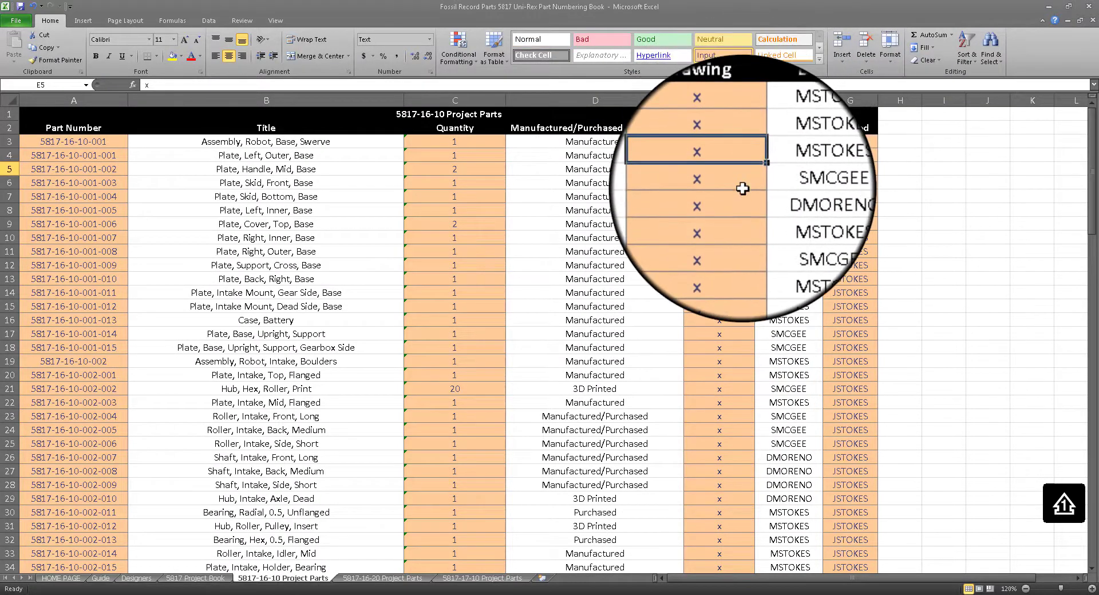
left_click(741, 184)
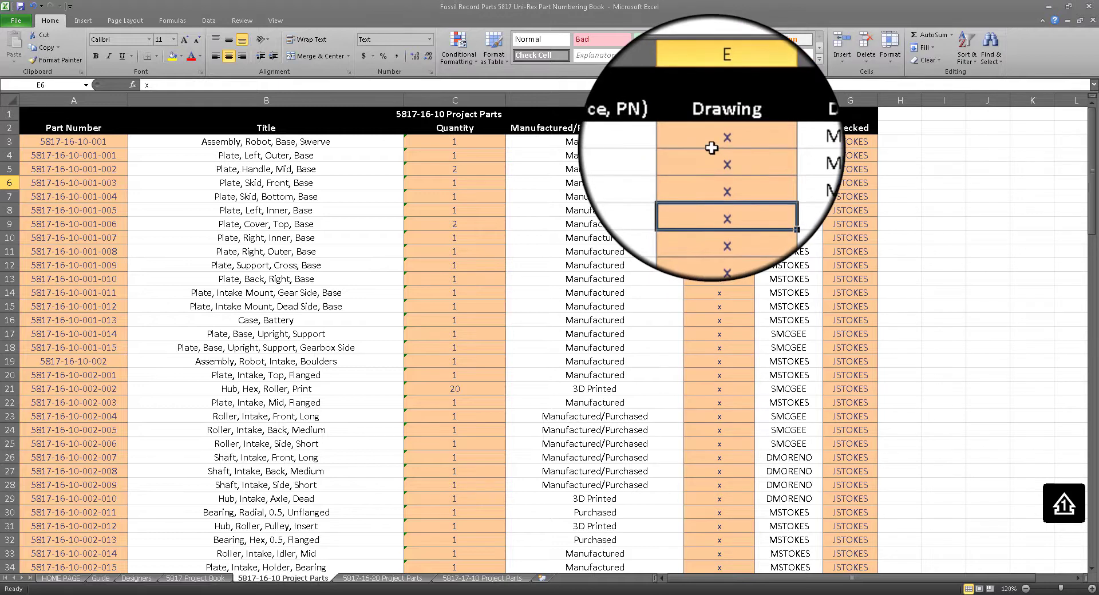
scroll(713, 154, "down", 1)
scroll(718, 159, "up", 1)
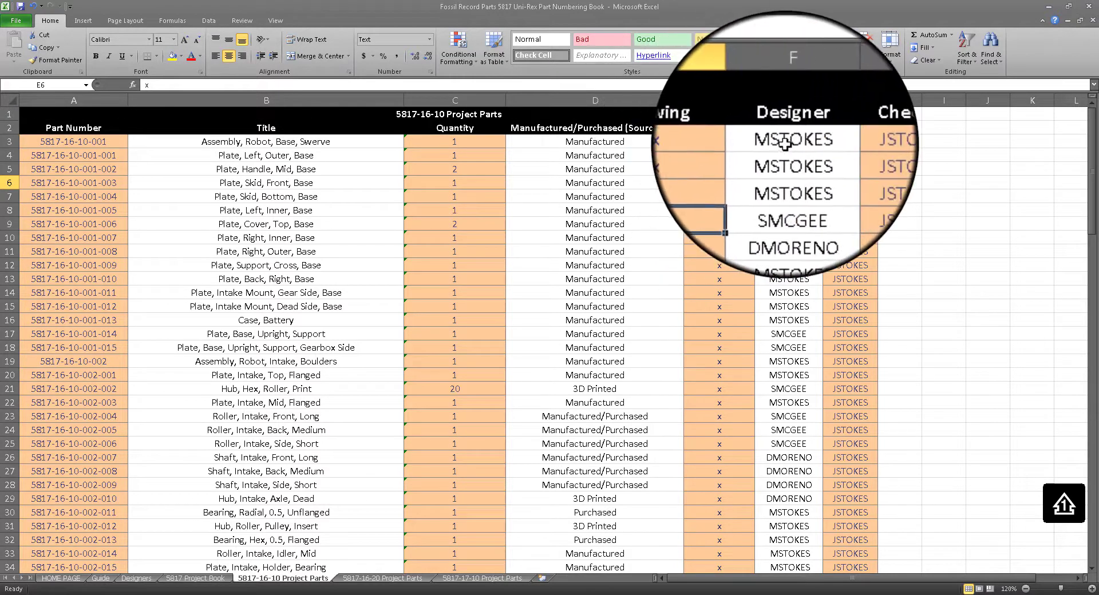
Examine the Designer and Checked columns throughout the 5817-16-10 parts list
left_click(788, 142)
scroll(798, 275, "down", 2)
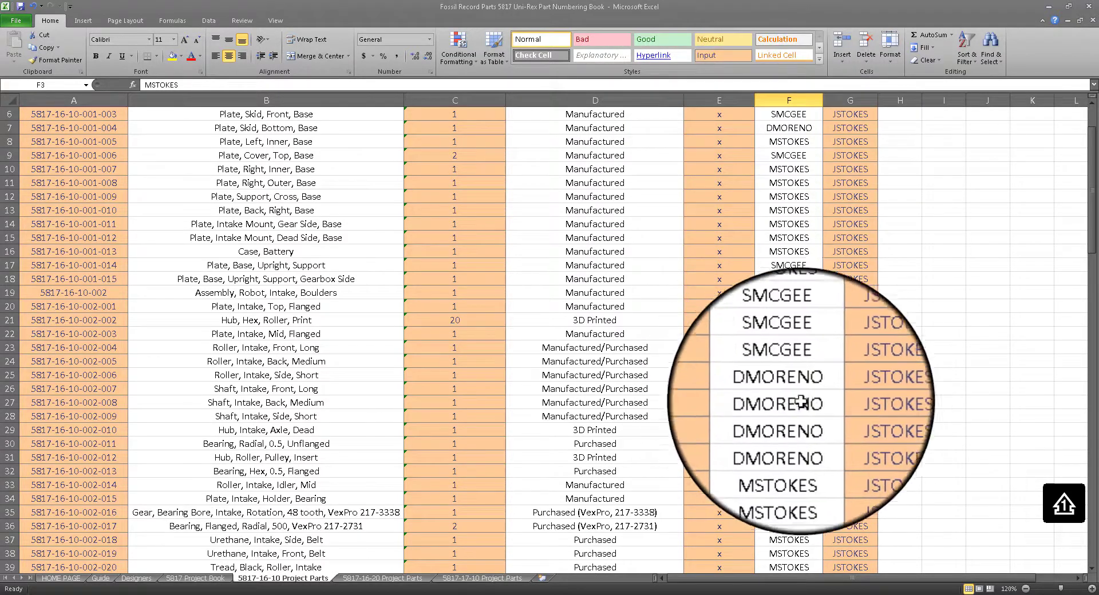
left_click(789, 430)
left_click(788, 402)
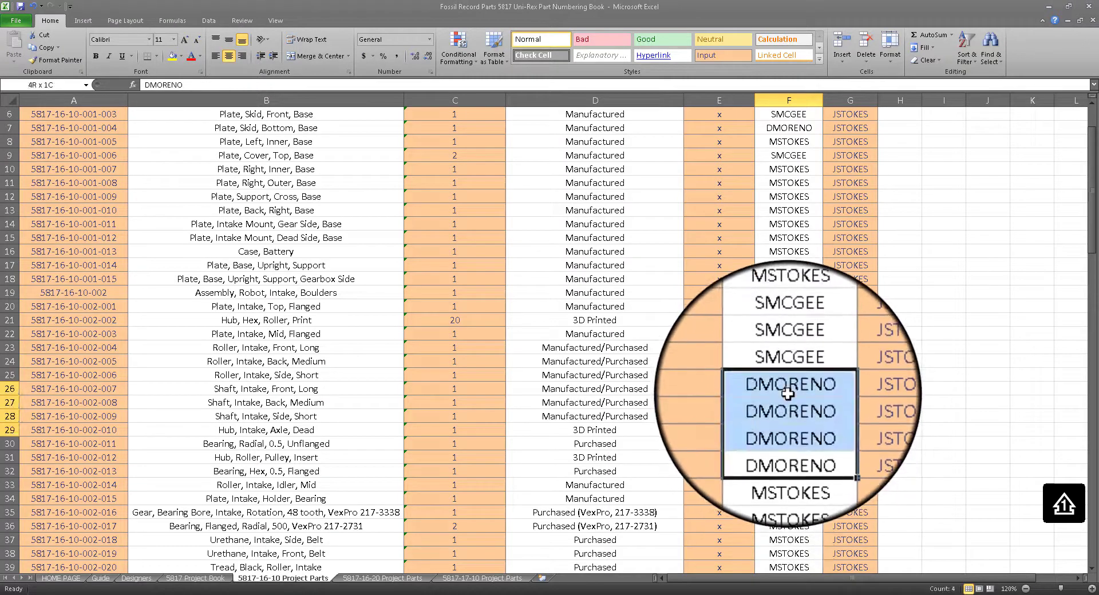
scroll(801, 344, "up", 2)
left_click(850, 141)
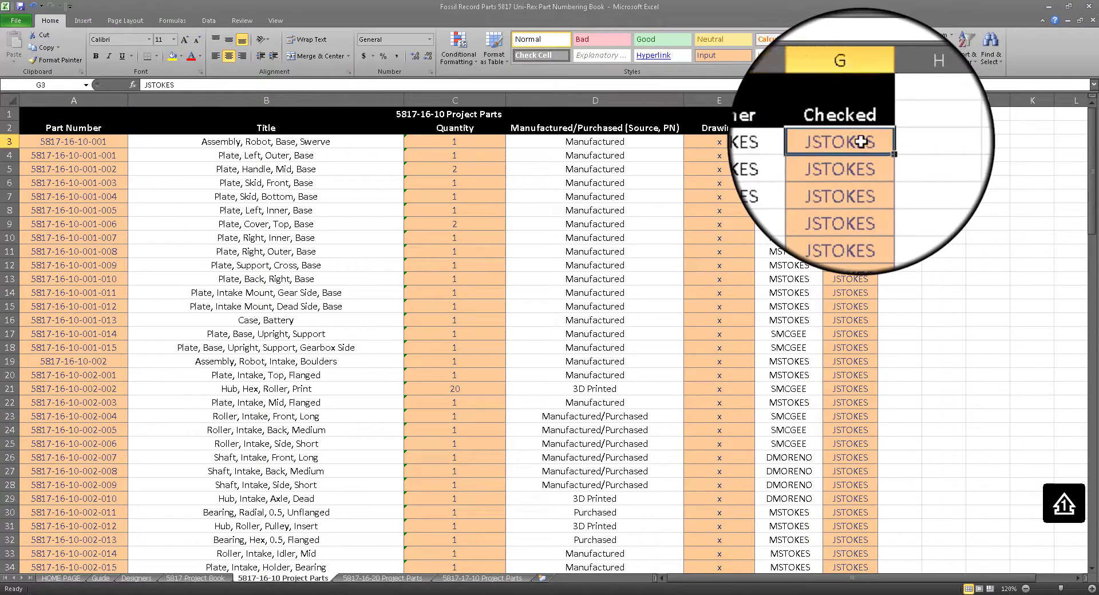
scroll(835, 241, "down", 6)
scroll(828, 294, "down", 15)
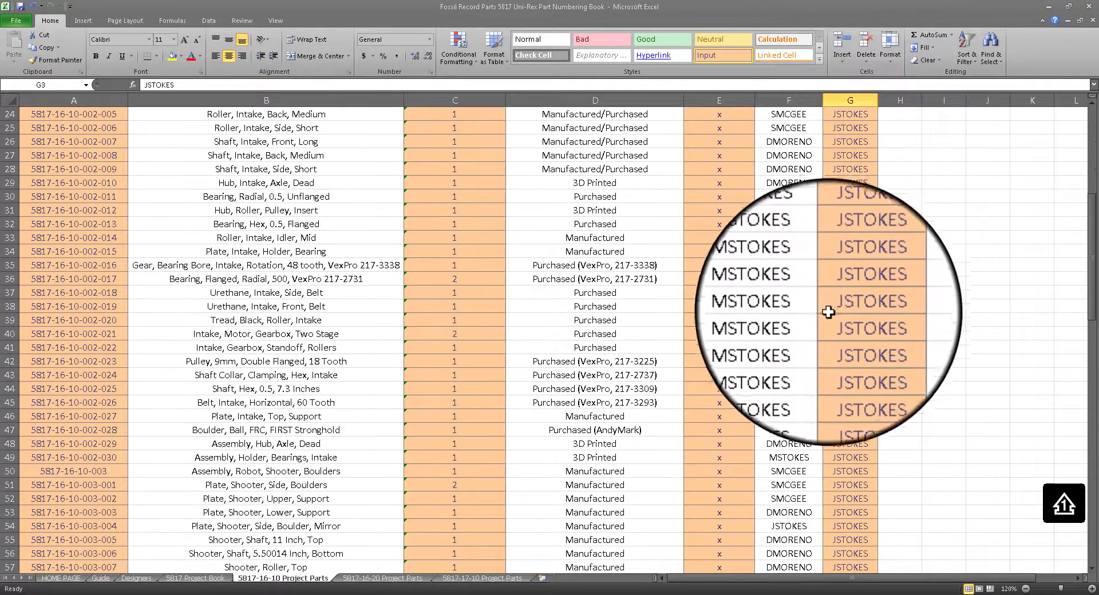
scroll(819, 304, "up", 20)
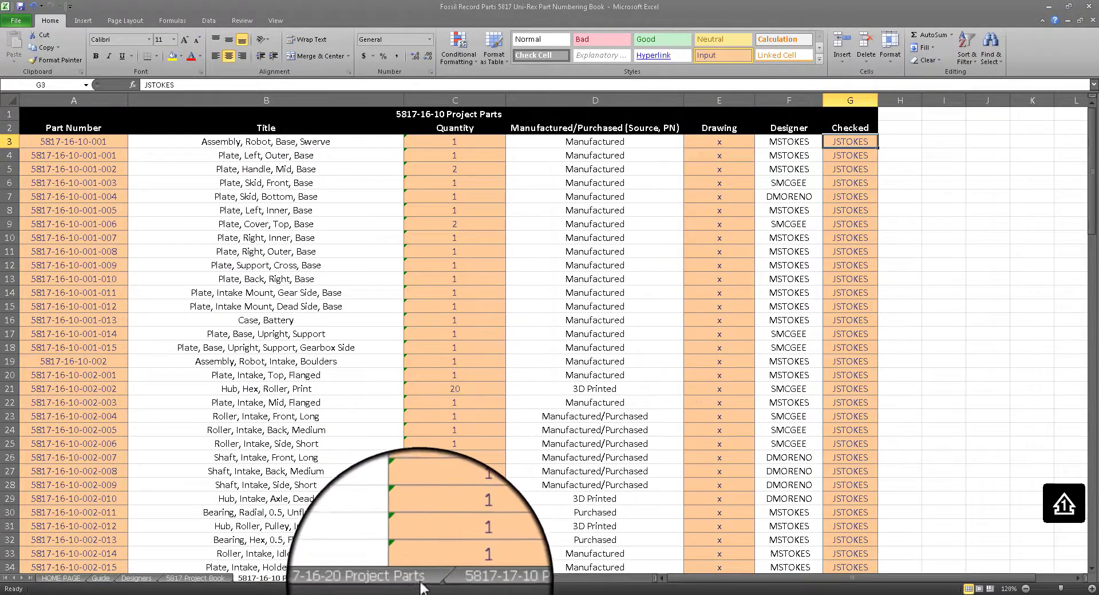
Open the 5817-17-10 Project Parts sheet and examine the purchased part numbers 217-3337-STEP and 217-2743
left_click(475, 578)
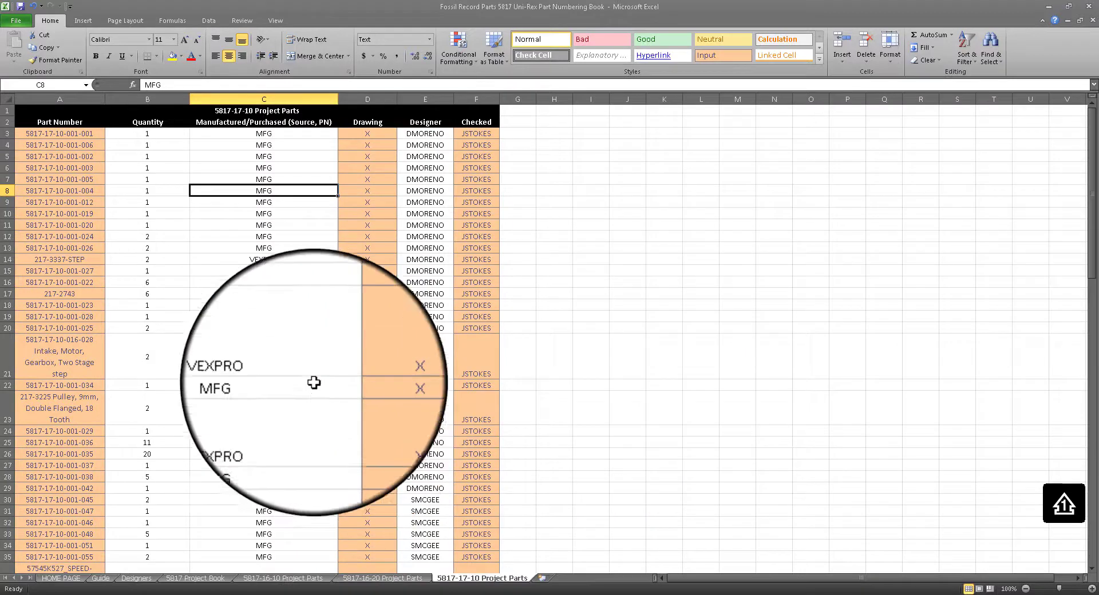
left_click(58, 260)
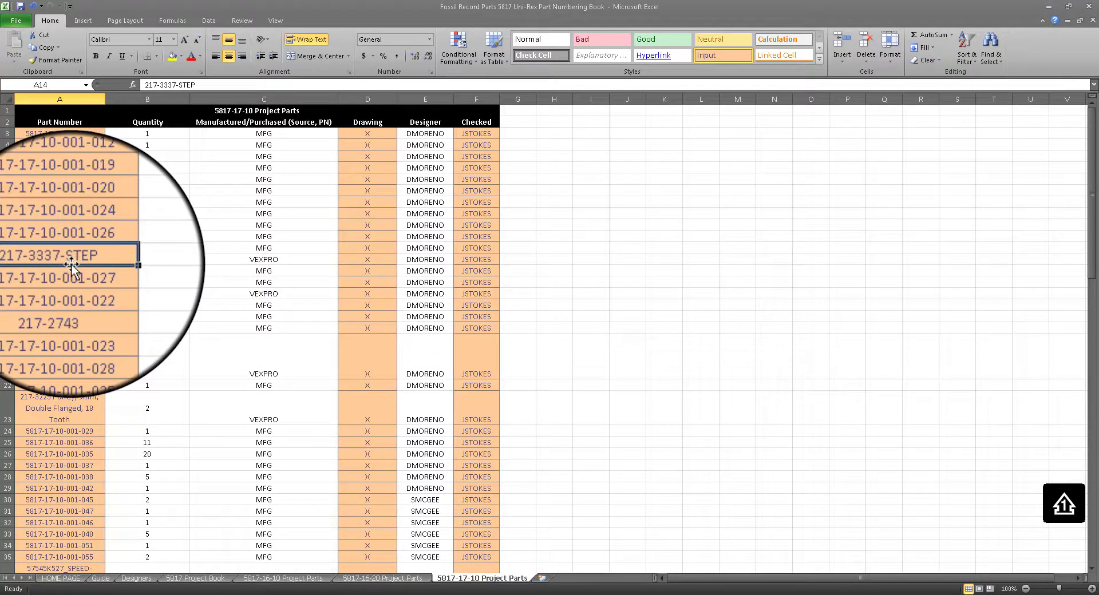
left_click(66, 294)
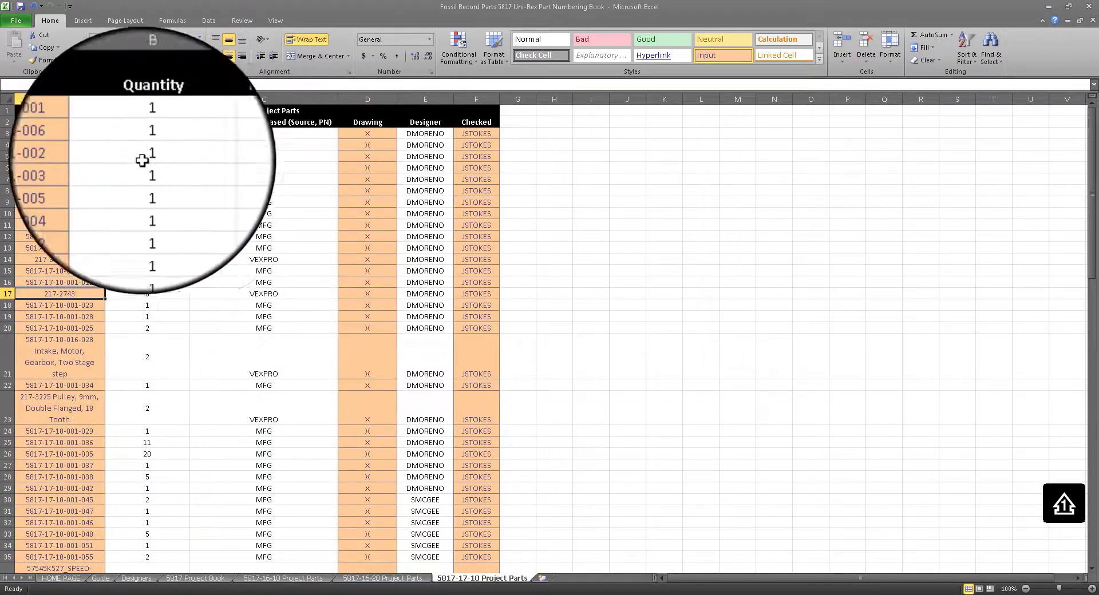
left_click(87, 259)
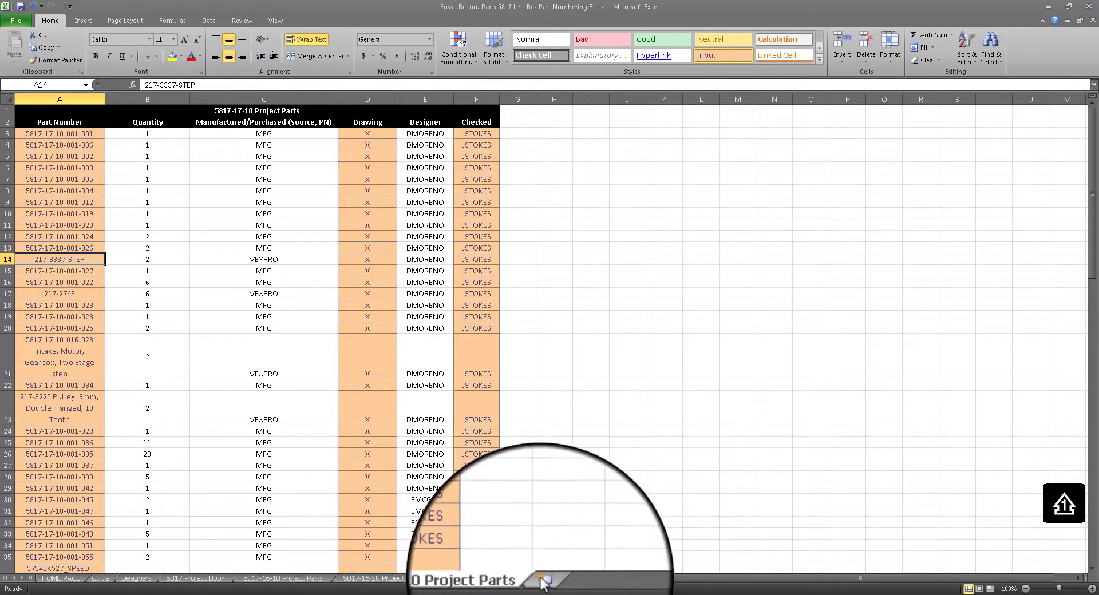
left_click(540, 577)
left_click(518, 577)
right_click(545, 576)
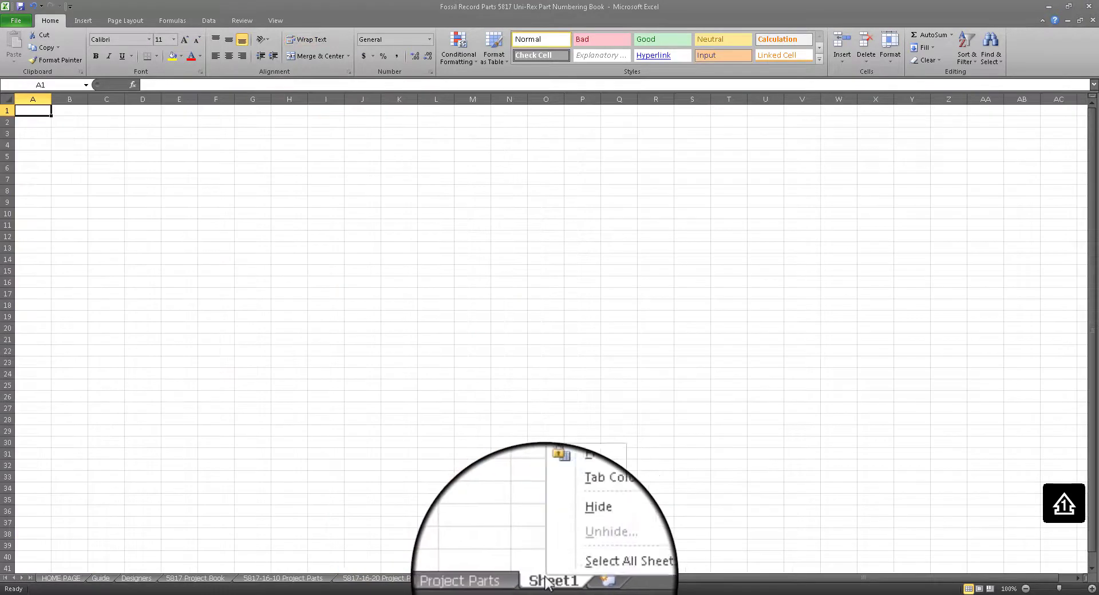
left_click(581, 460)
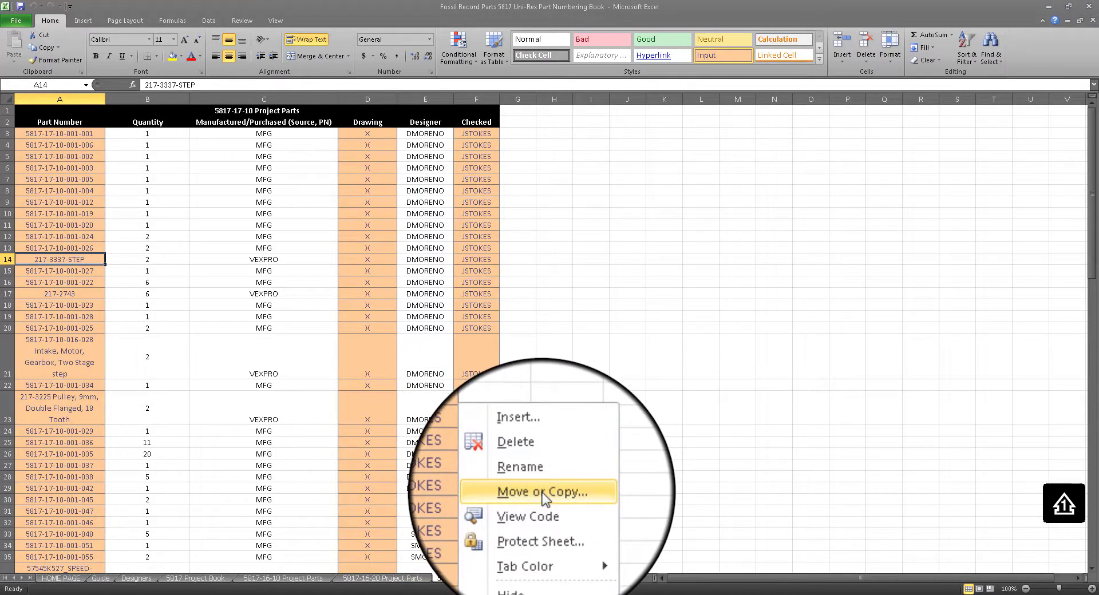
Try to copy the 5817-17-10 Project Parts sheet with the Move or Copy command
left_click(543, 491)
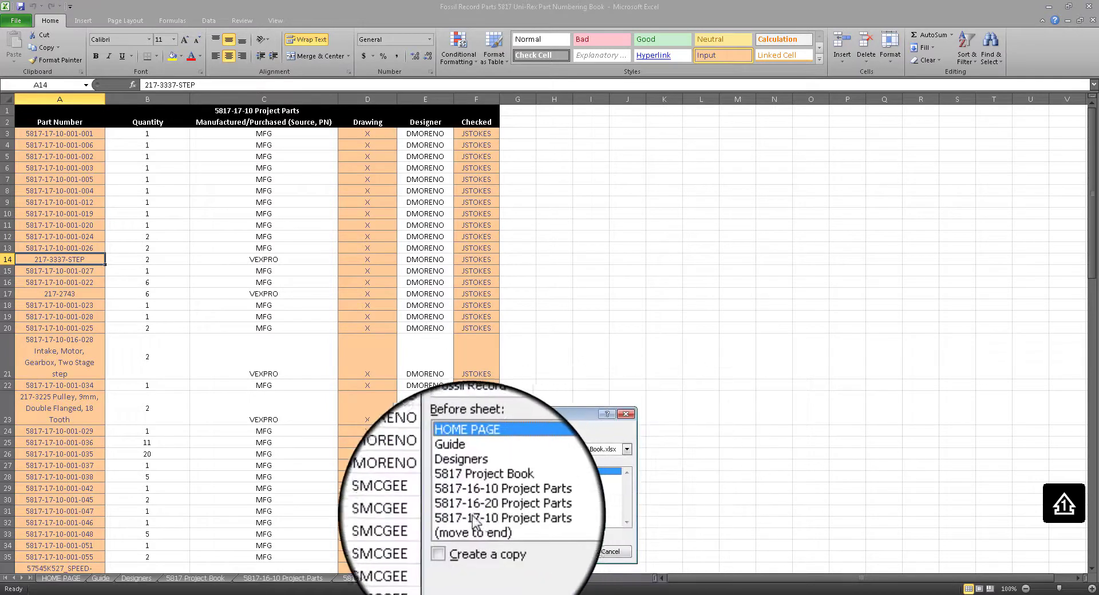
left_click(478, 502)
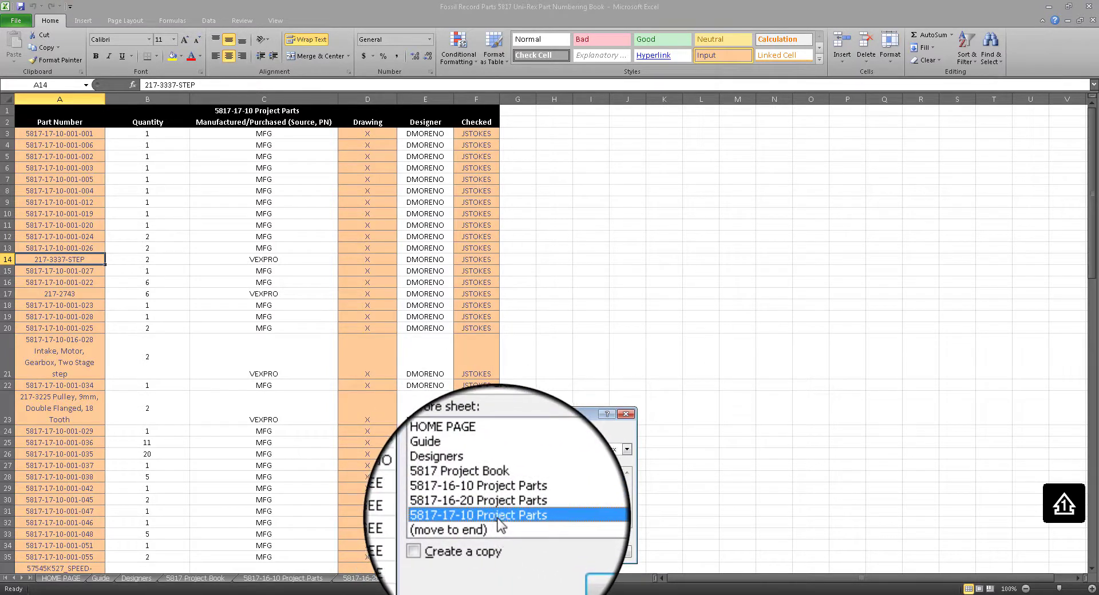
left_click(498, 543)
left_click(564, 555)
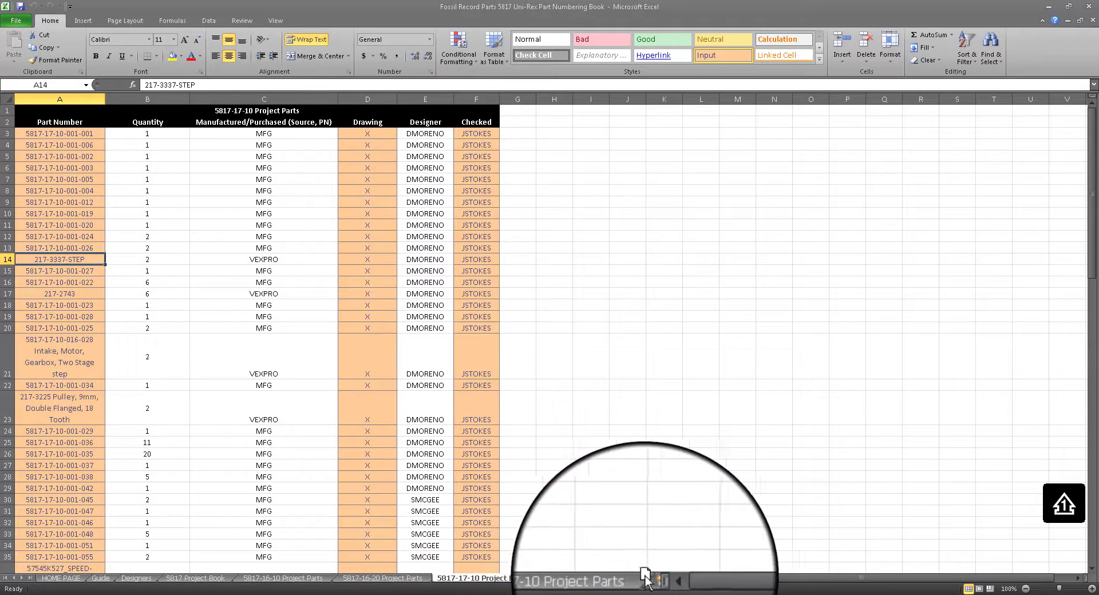
Duplicate the 5817-17-10 Project Parts sheet after the original and rename the copy 5817-18-10 Project Parts
left_click_drag(645, 575, 525, 584)
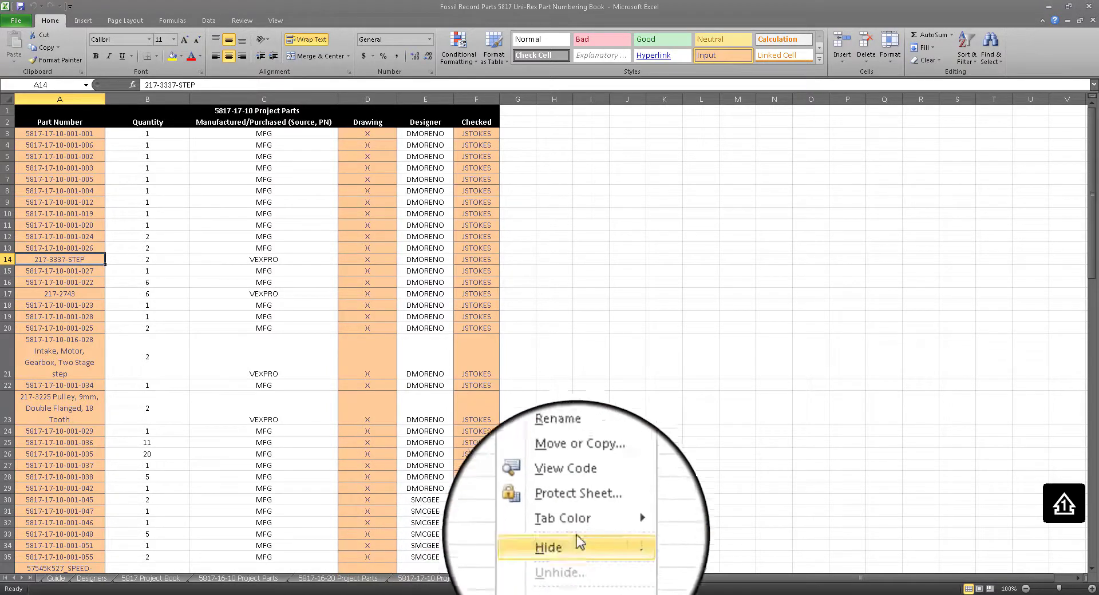
left_click(578, 475)
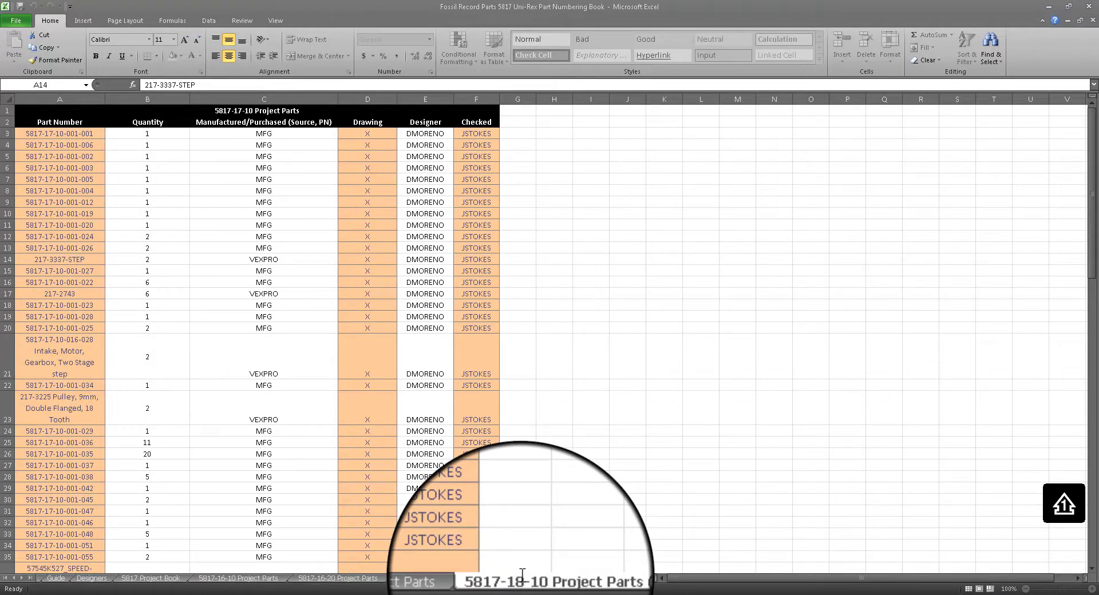
left_click(518, 534)
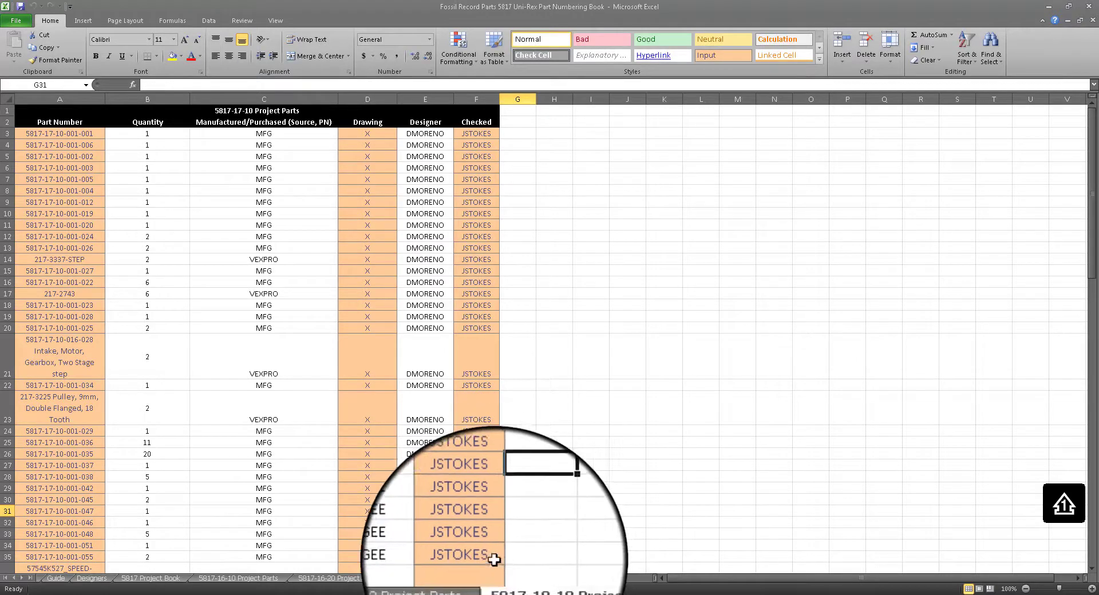
Clear the old part entries in A4:F35 of the 5817-18-10 Project Parts sheet
left_click_drag(477, 556, 69, 146)
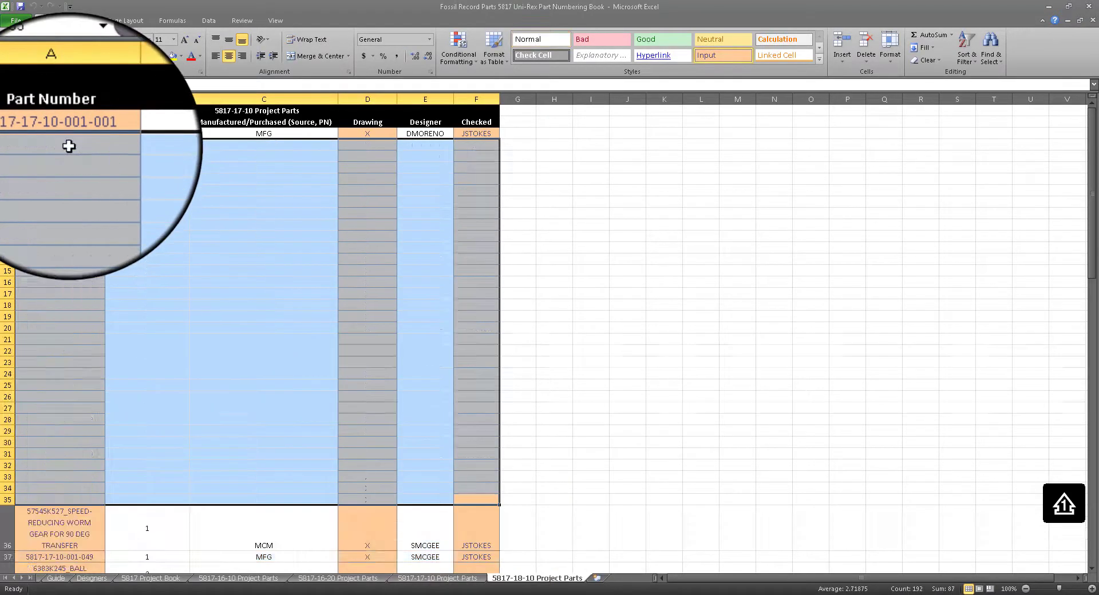
scroll(171, 300, "down", 20)
scroll(171, 299, "up", 20)
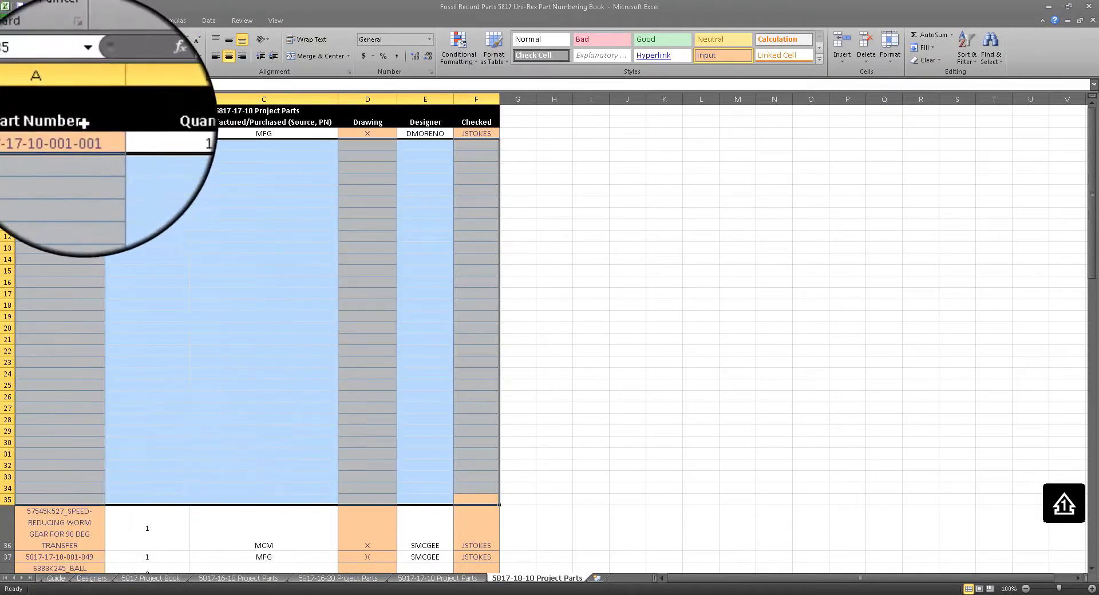
left_click(79, 136)
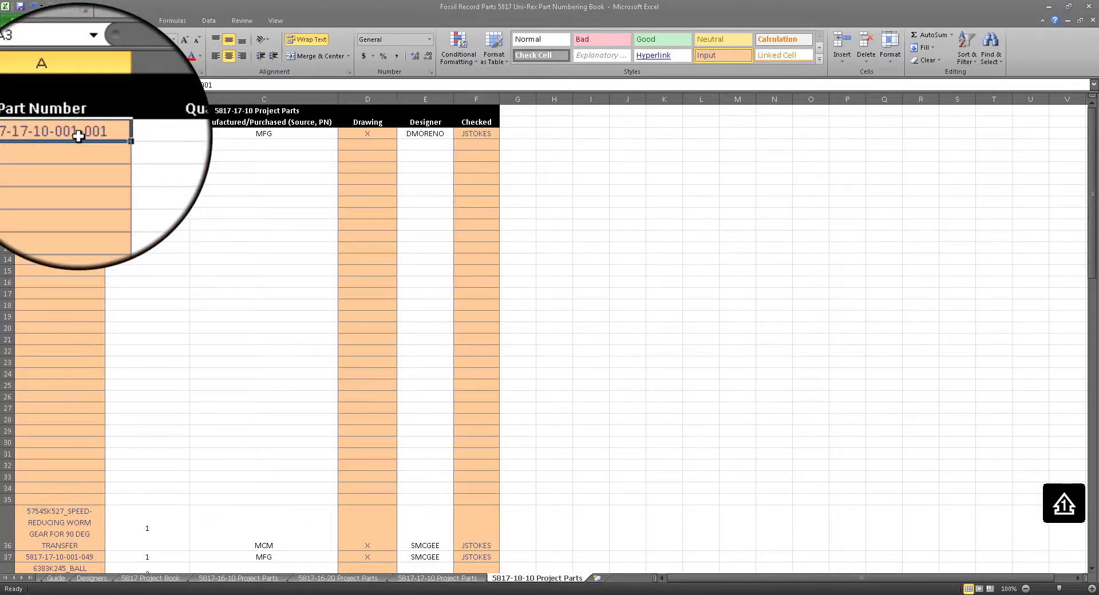
Change the sheet's title in the merged header row to 5817-18-10 Project Parts
left_click(1091, 588)
left_click(1090, 589)
left_click(1091, 588)
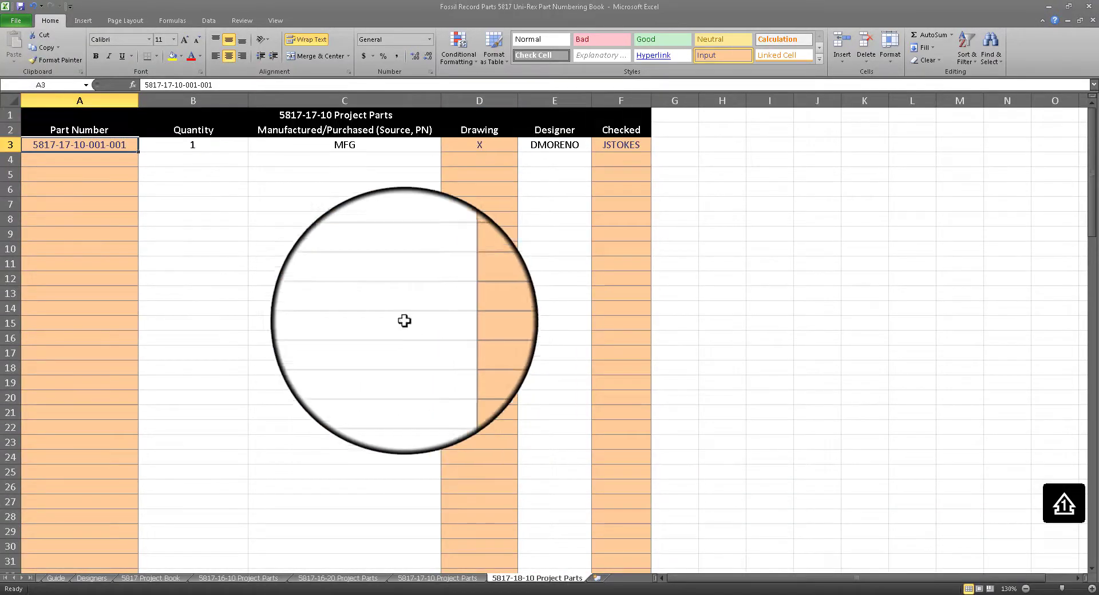
double_click(92, 145)
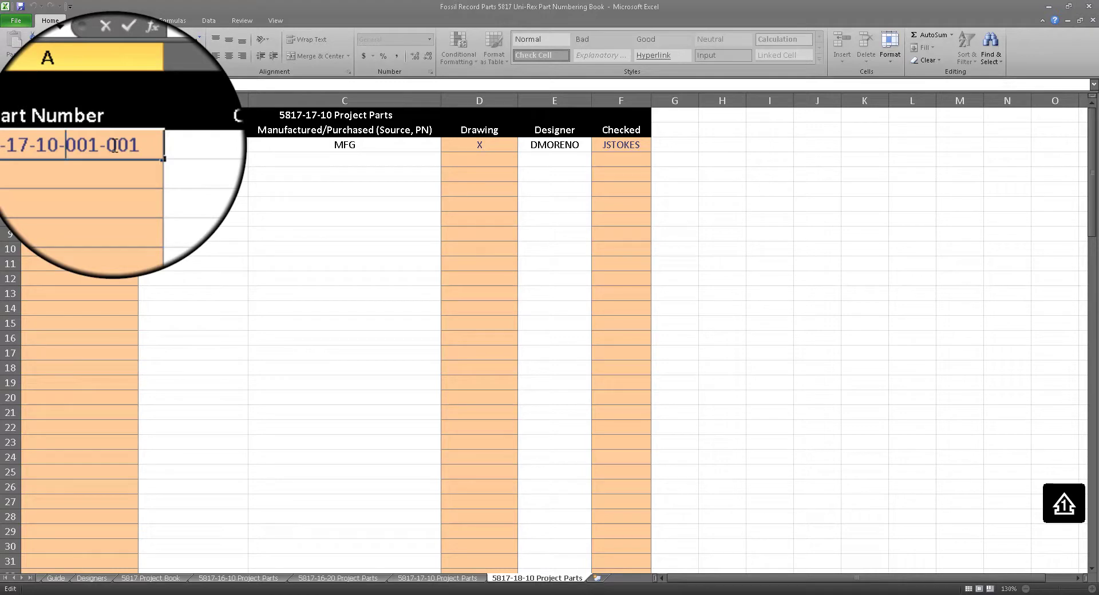
left_click(321, 117)
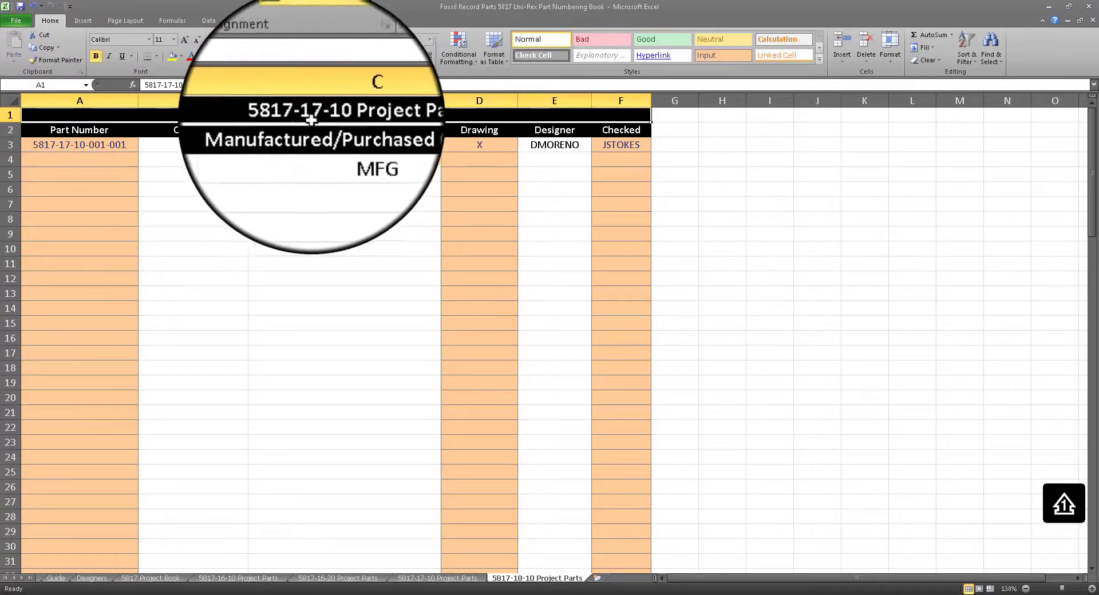
double_click(317, 118)
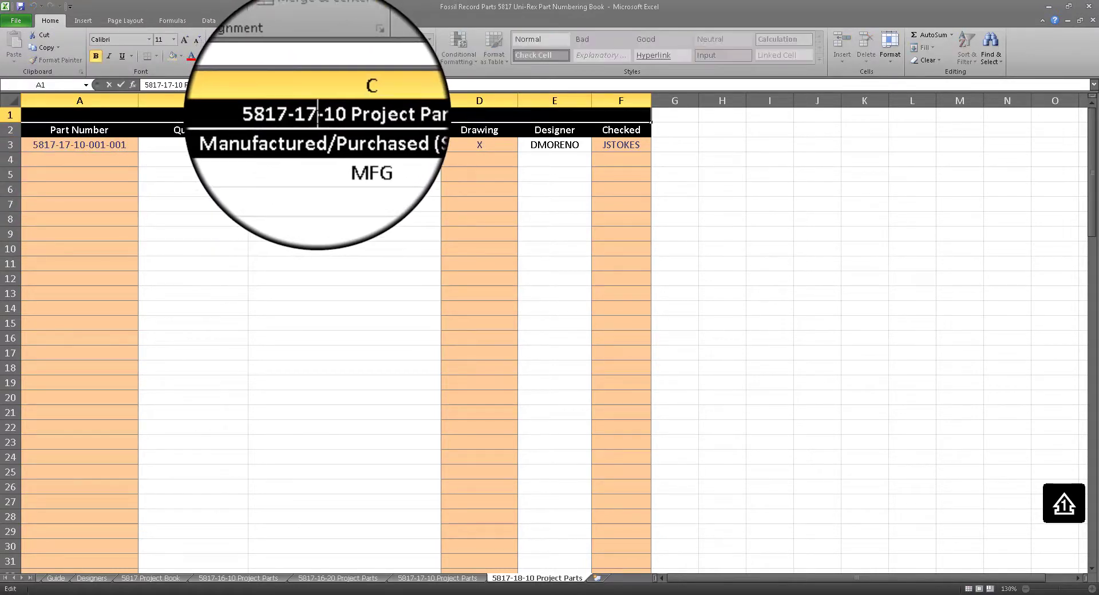
left_click(387, 134)
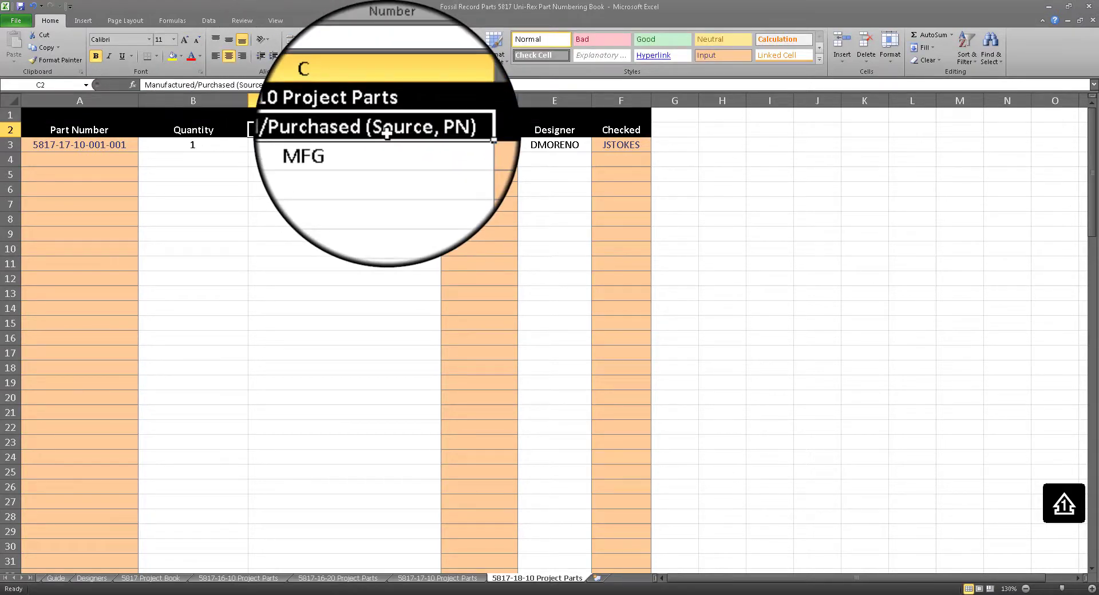
double_click(135, 147)
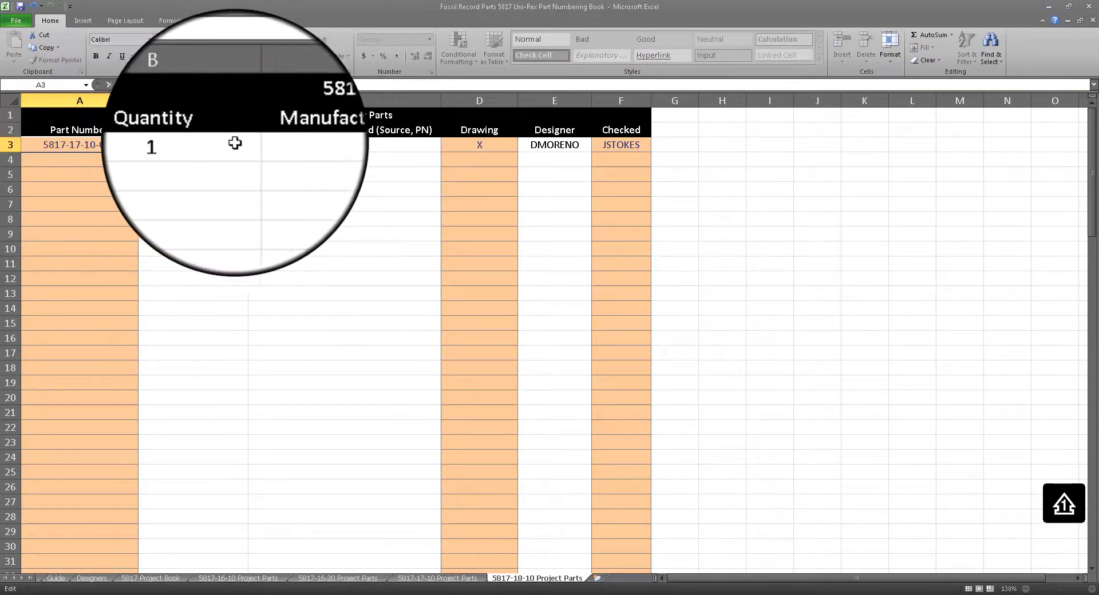
left_click(310, 143)
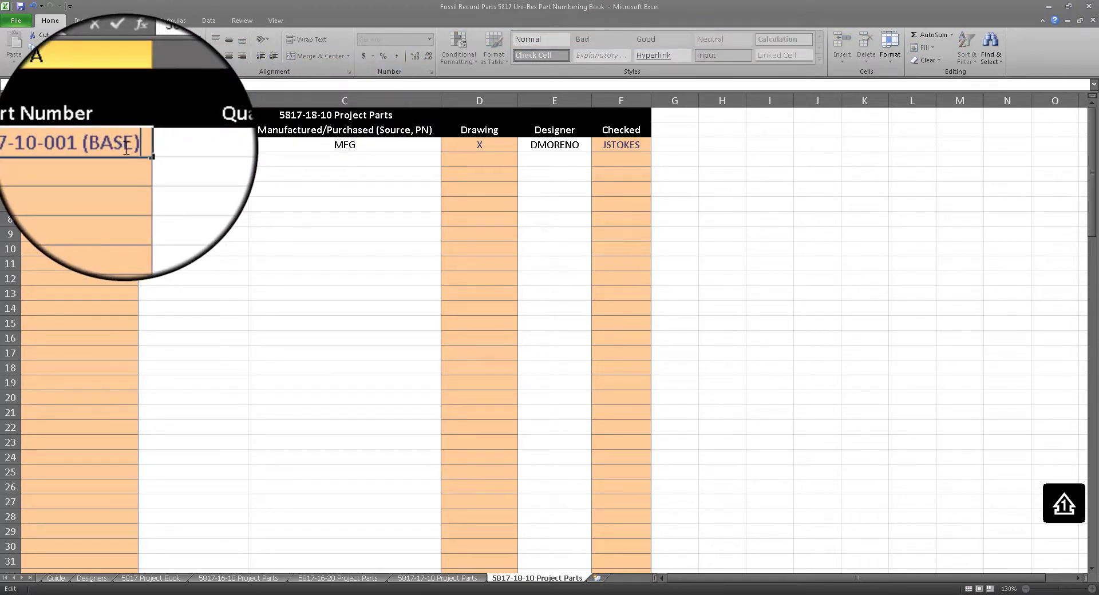
left_click(108, 162)
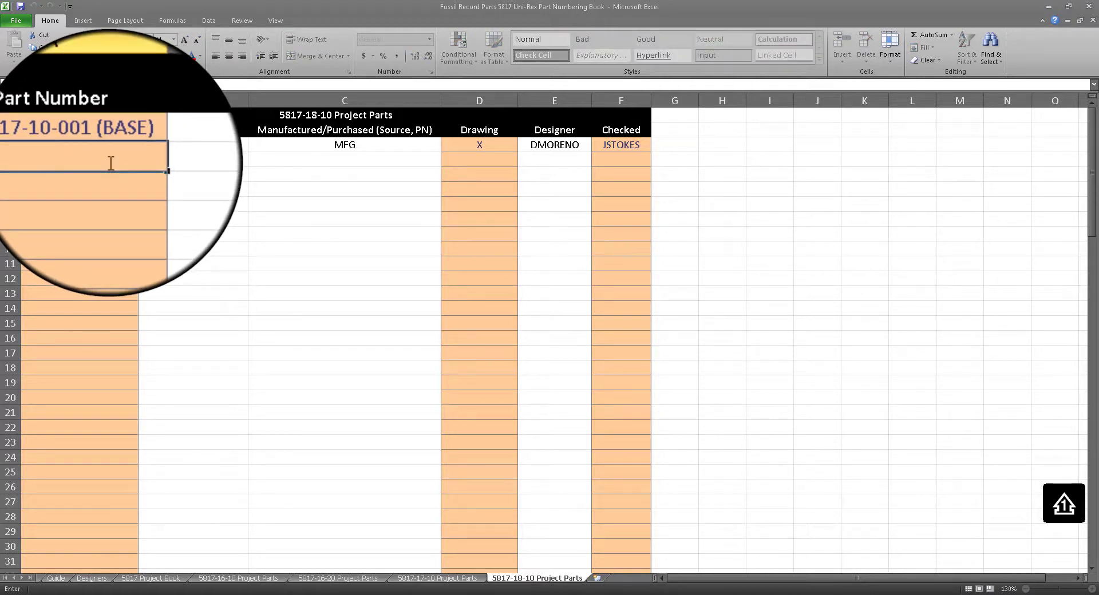
double_click(67, 147)
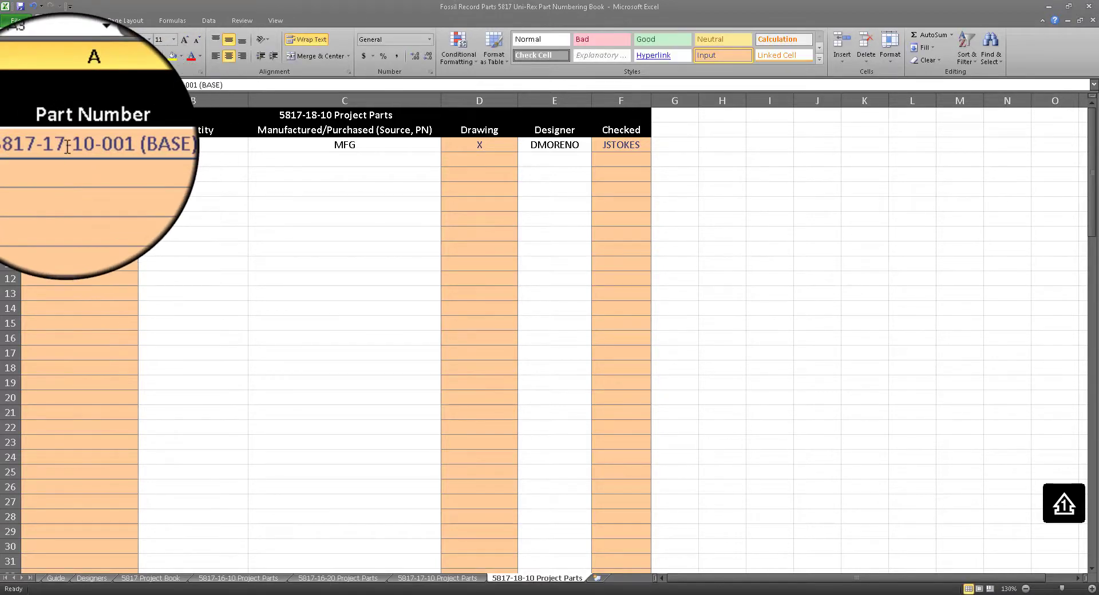
type("8")
left_click(67, 159)
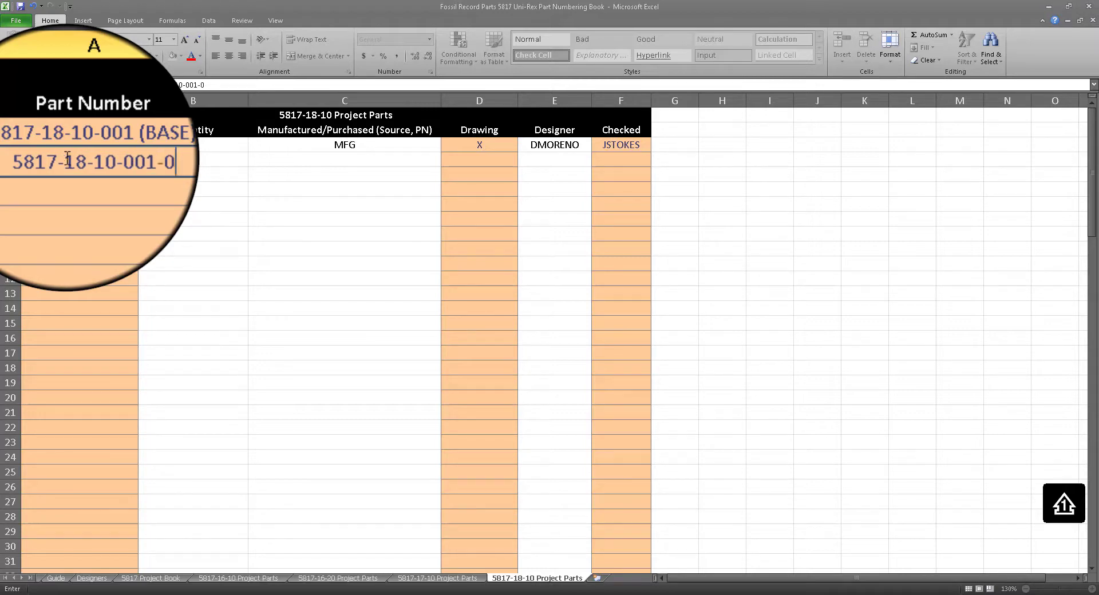
key("Tab")
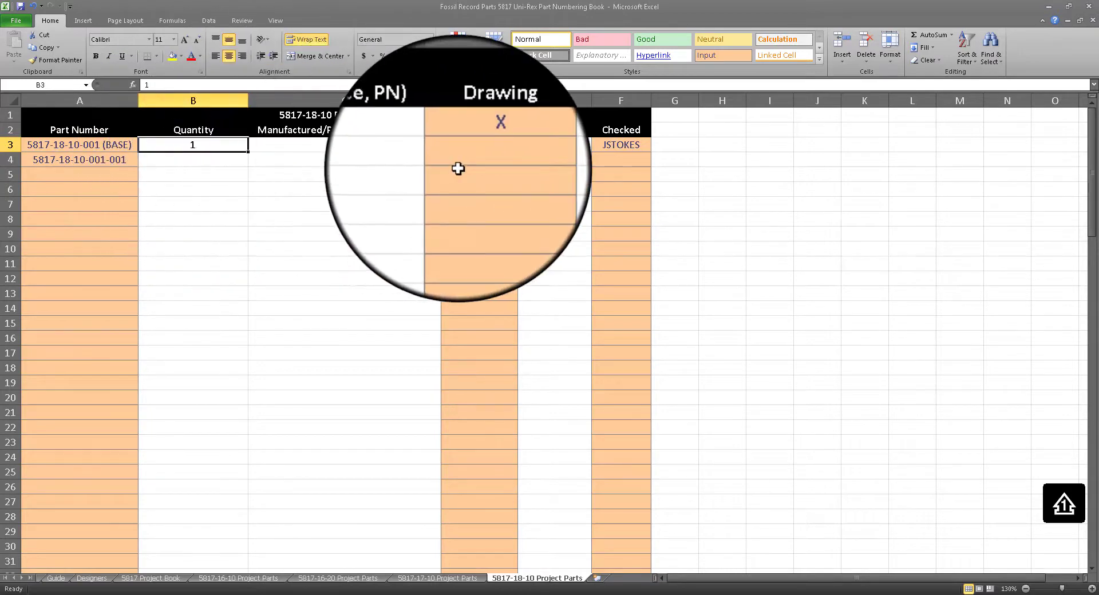
left_click(503, 149)
left_click(524, 144)
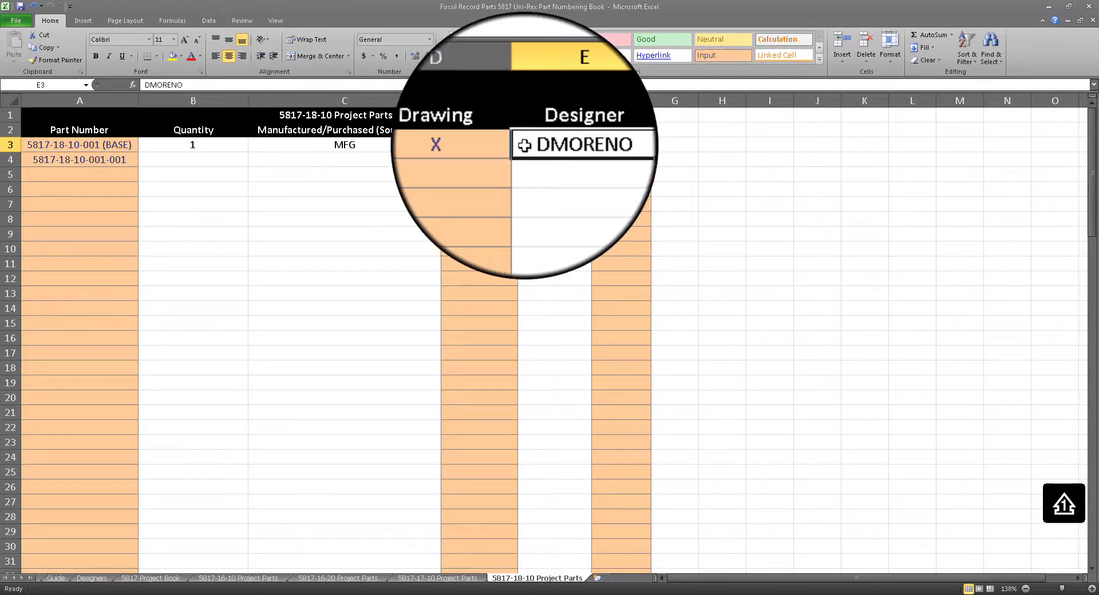
left_click(553, 161)
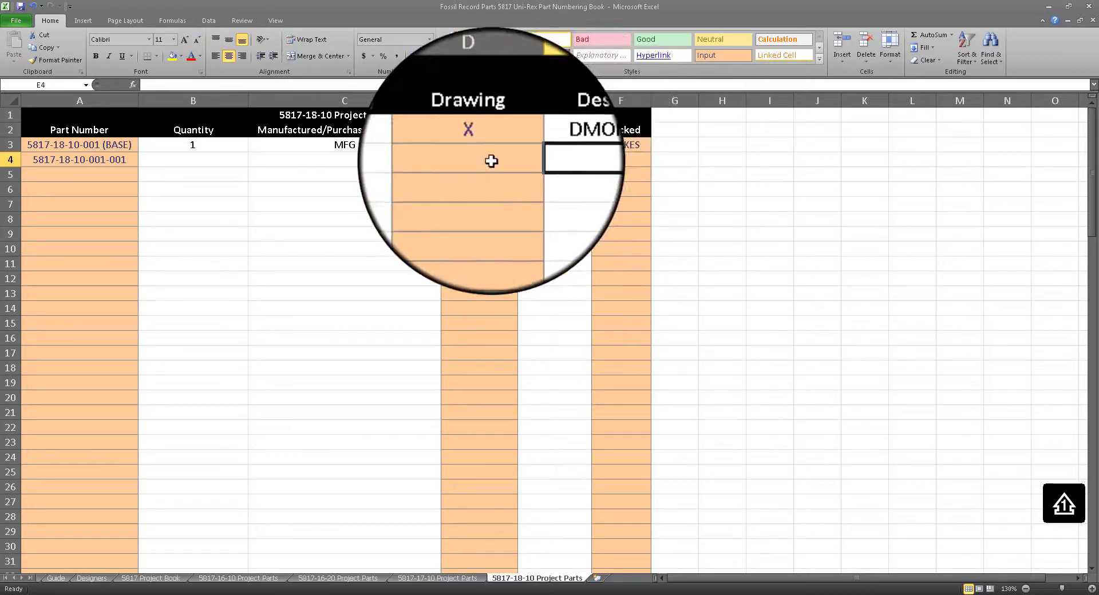
left_click(487, 160)
left_click(492, 150)
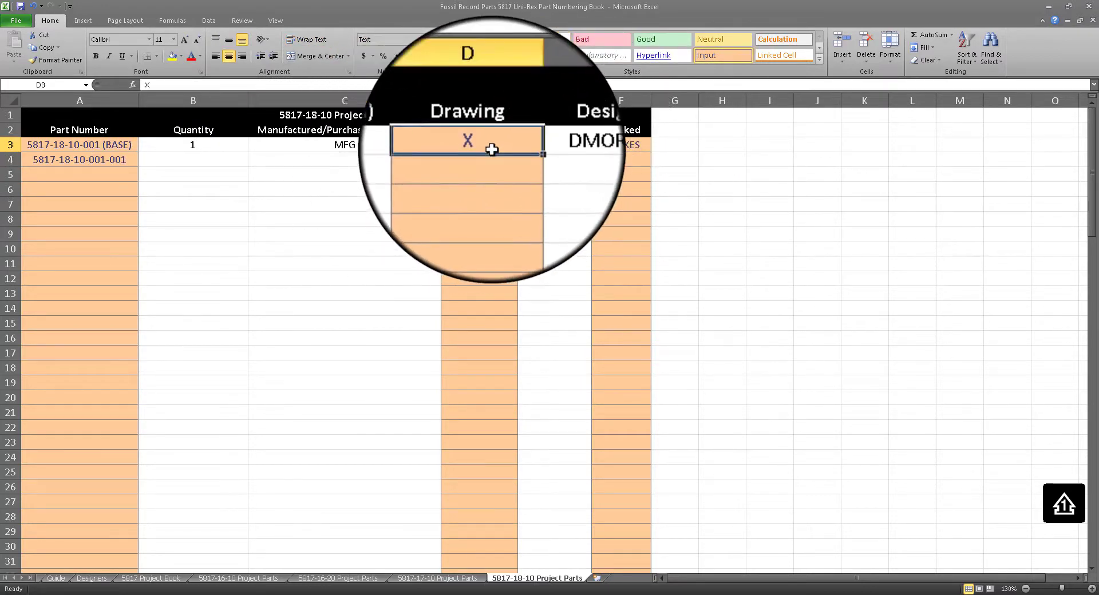
left_click(363, 161)
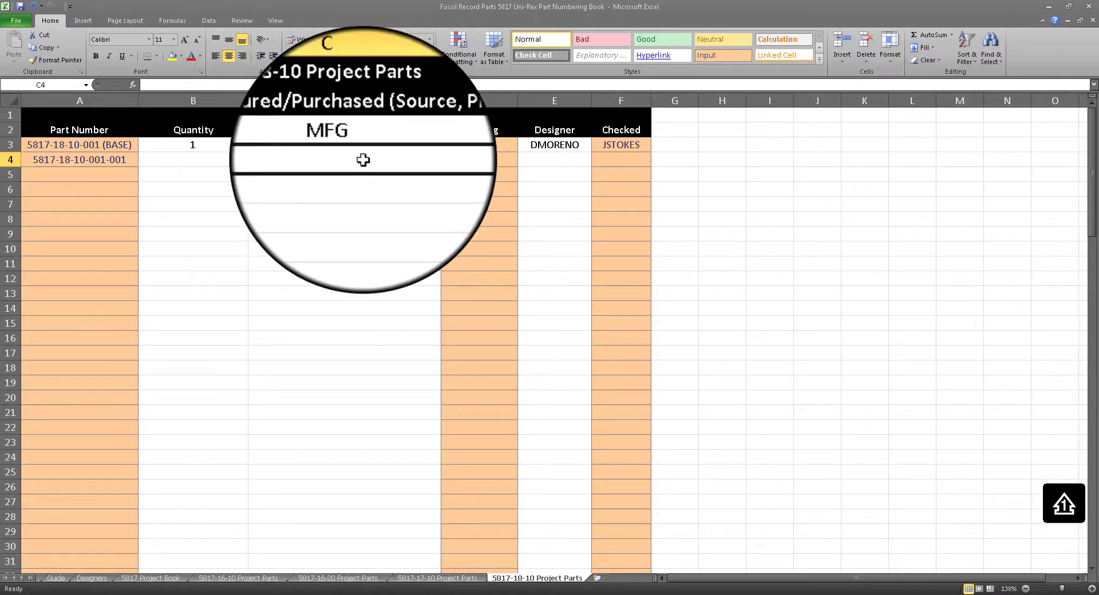
type("FG")
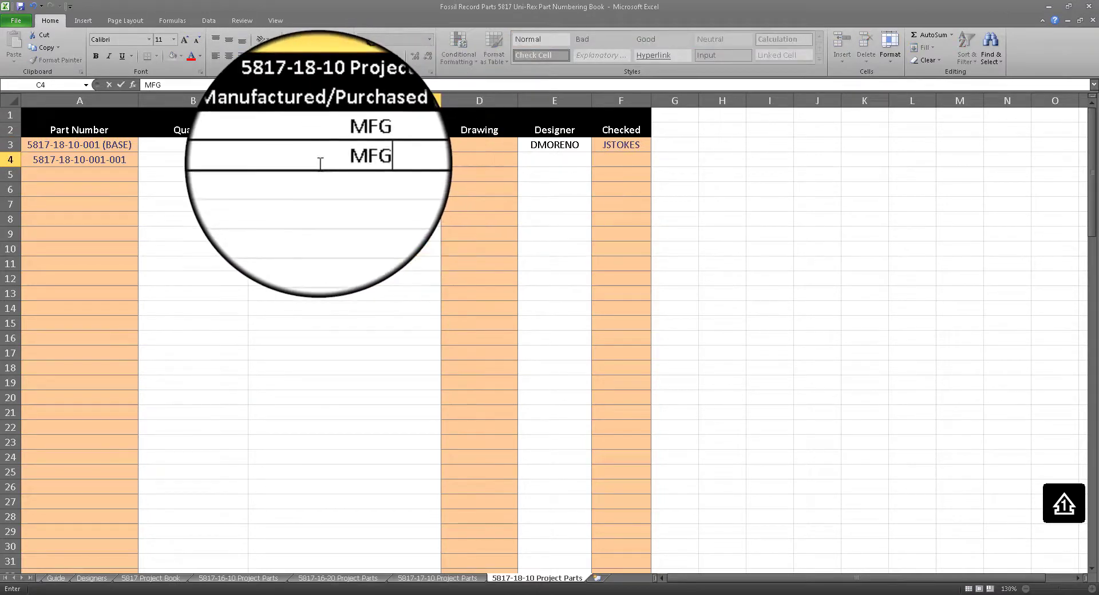
left_click(224, 163)
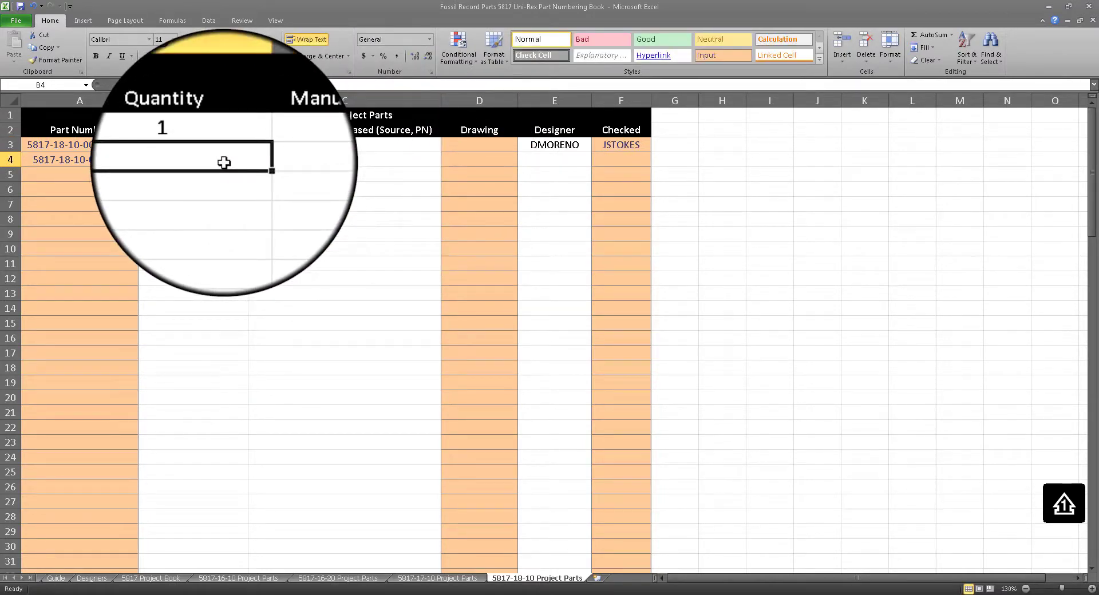
type("2")
key("Return")
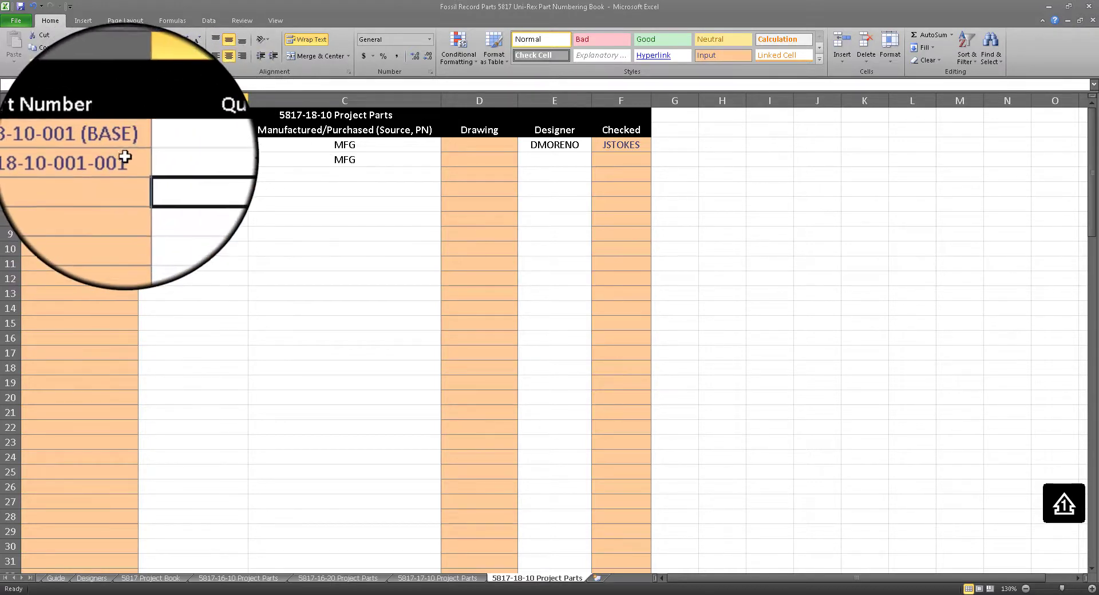
double_click(126, 161)
left_click_drag(126, 160, 36, 161)
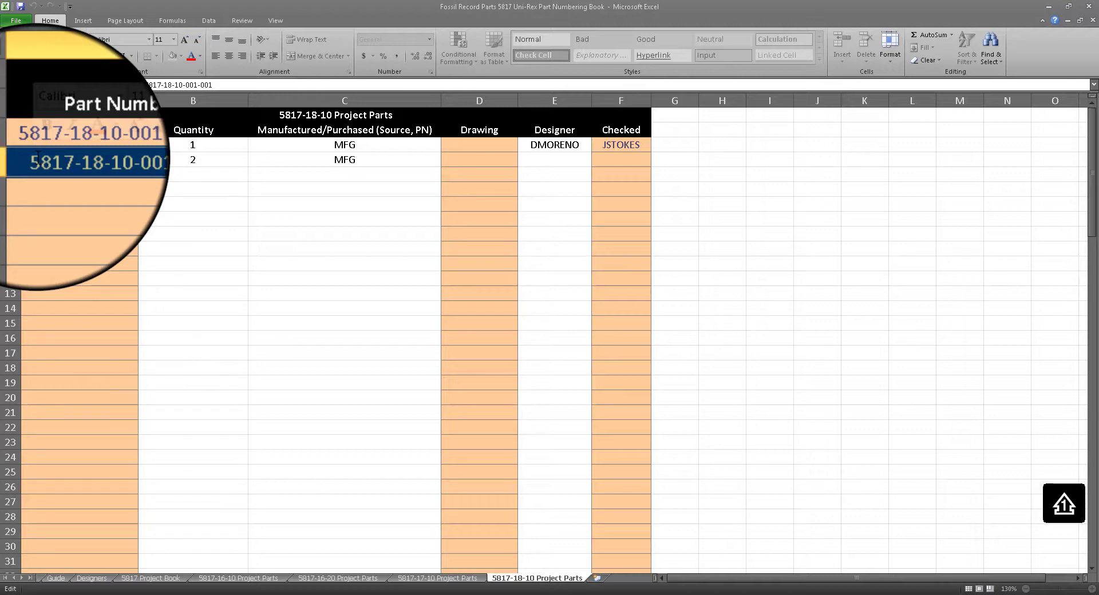
left_click(269, 176)
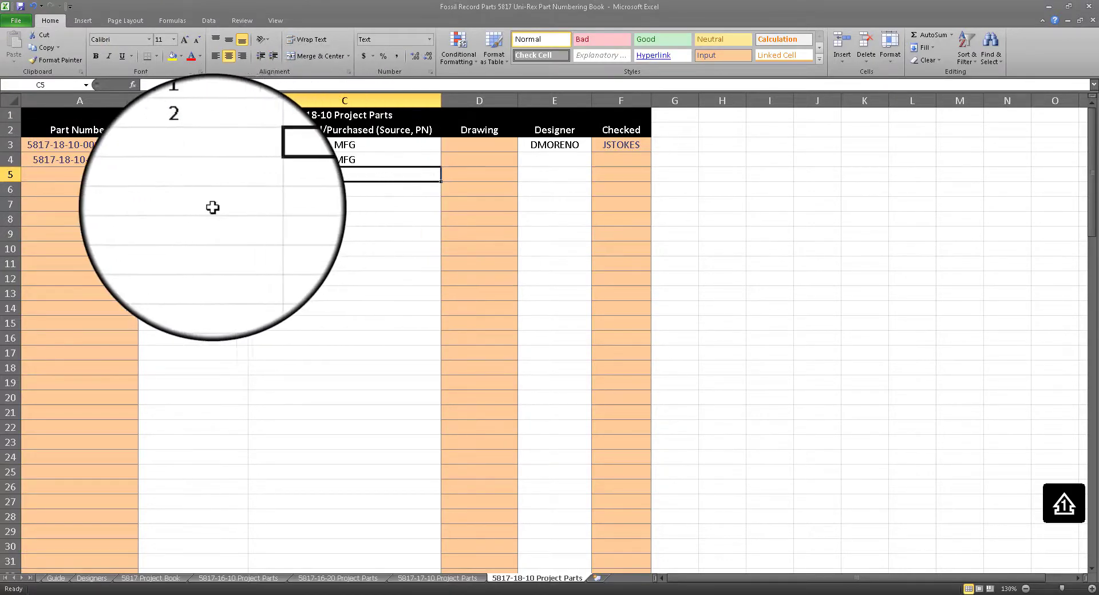
left_click(212, 207)
left_click(121, 164)
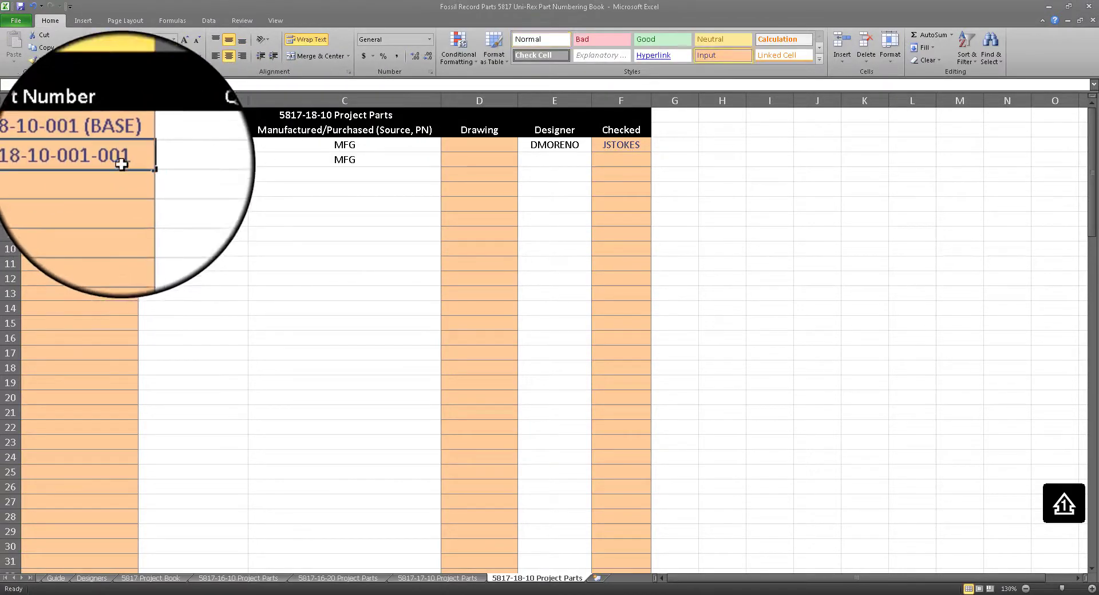
double_click(121, 165)
left_click_drag(125, 162, 33, 162)
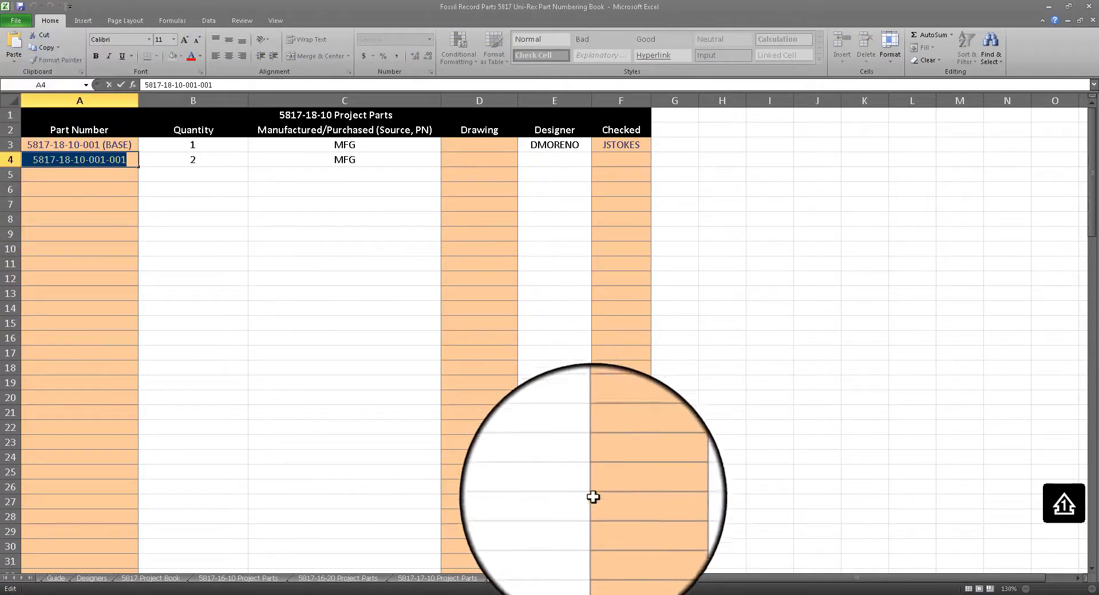
left_click(589, 594)
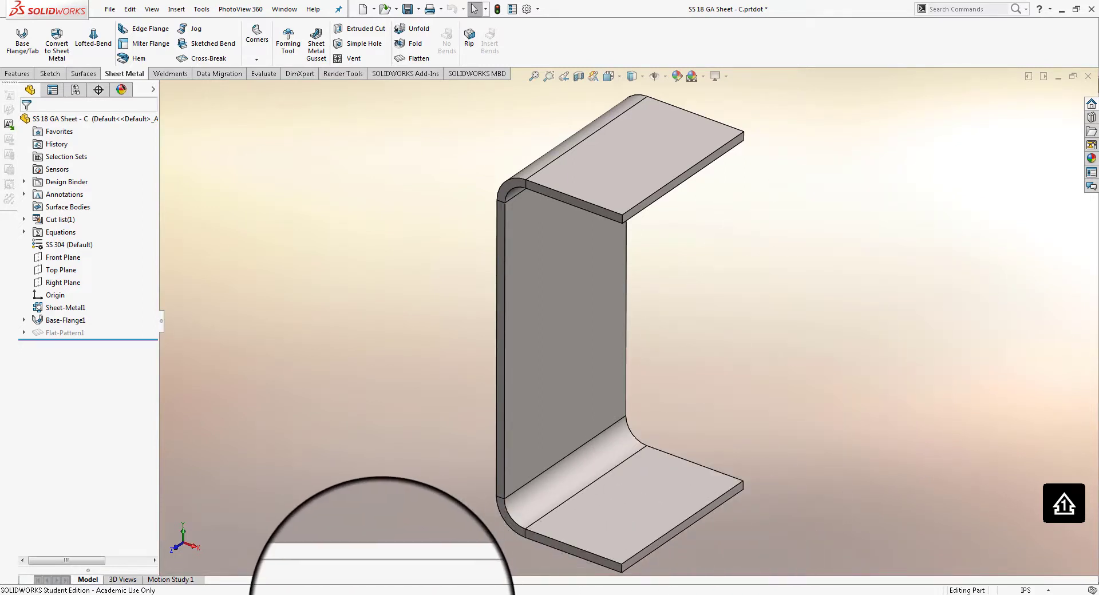
left_click(588, 594)
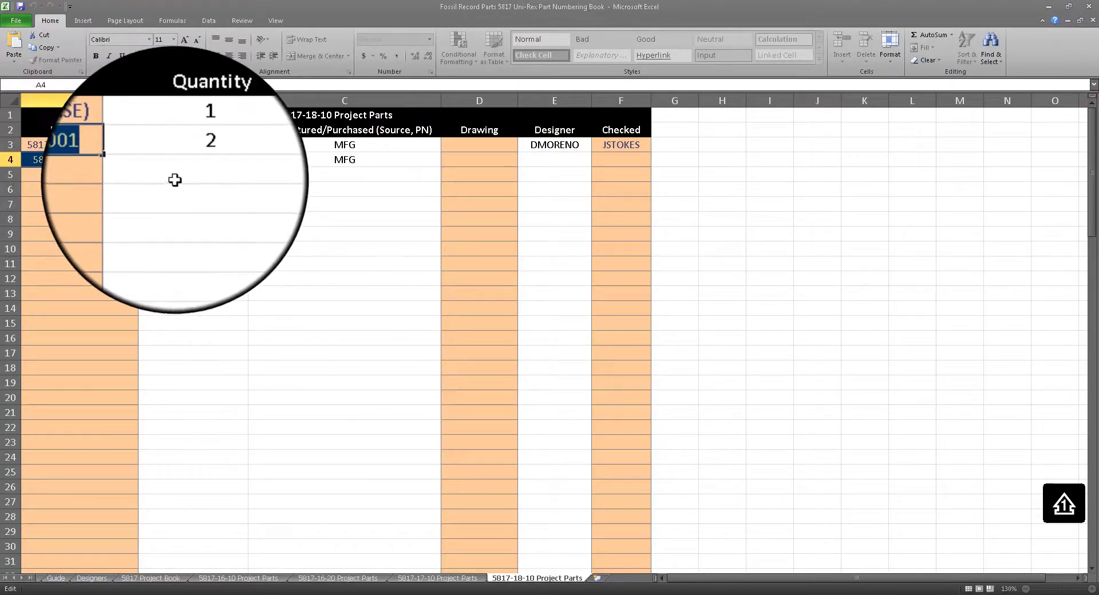
left_click(118, 159)
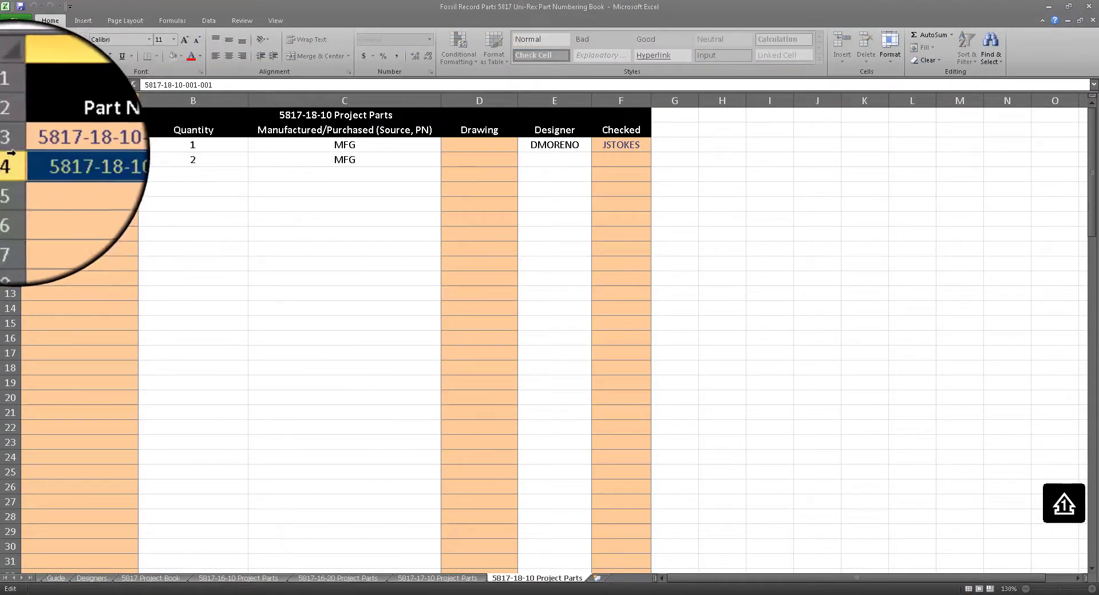
key("Return")
left_click(96, 162)
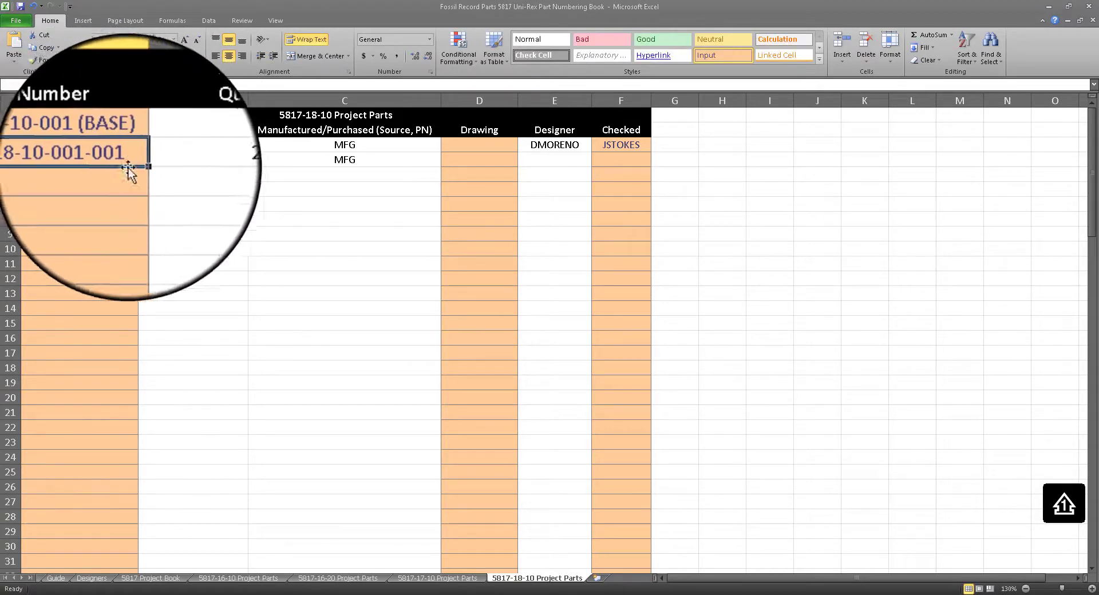
left_click(1091, 589)
left_click(1091, 589)
left_click(1091, 589)
left_click(1091, 589)
scroll(223, 372, "up", 1)
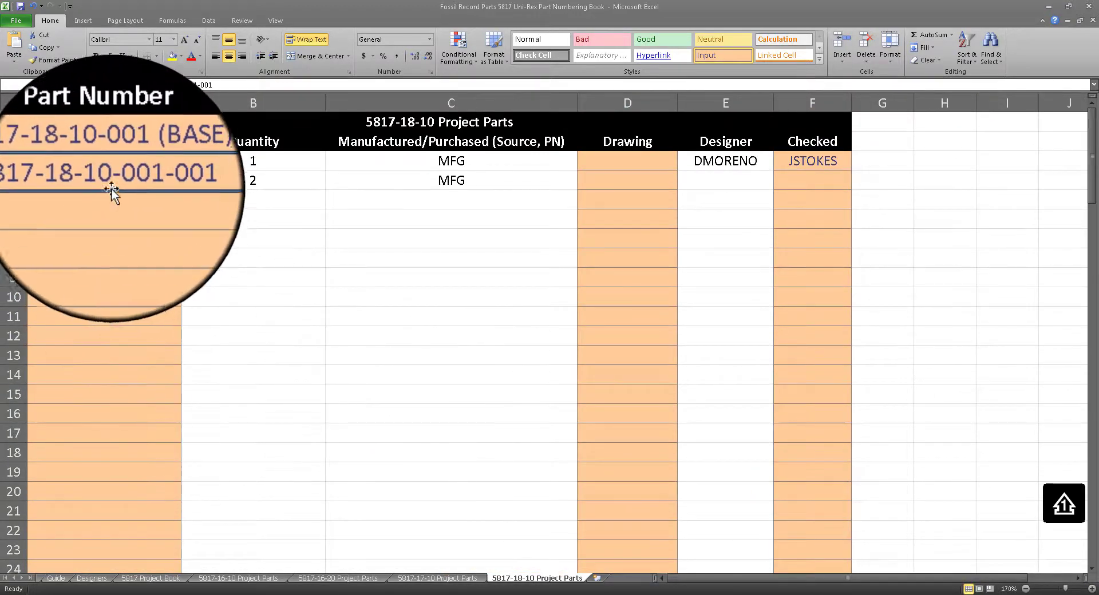
double_click(140, 173)
left_click_drag(141, 173, 64, 162)
key("ctrl+c")
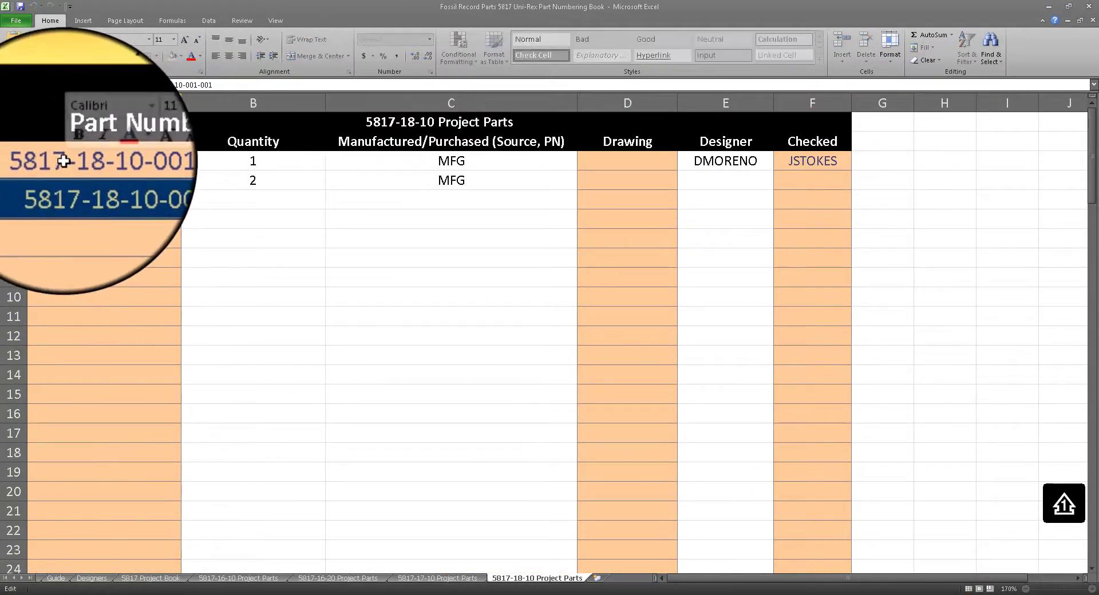
scroll(607, 369, "down", 8)
left_click(608, 369)
scroll(367, 314, "up", 8)
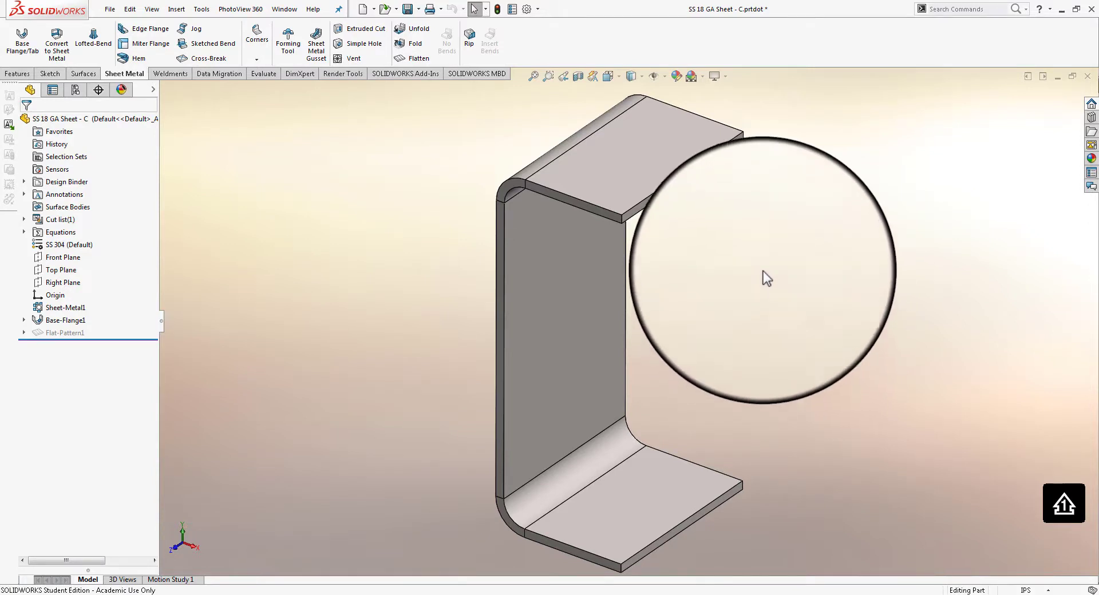
left_click(110, 9)
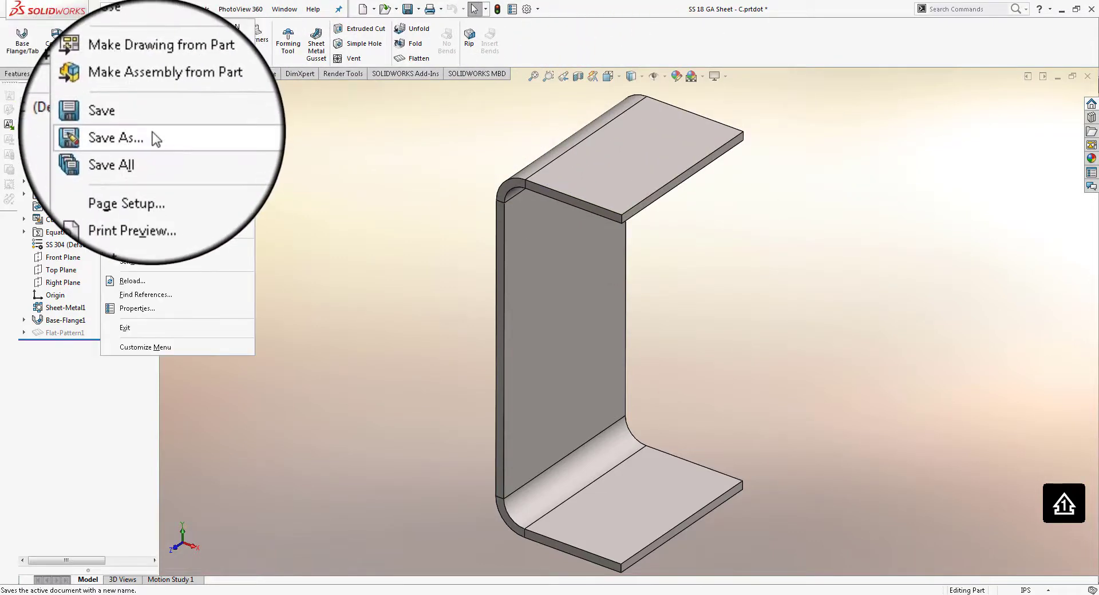
left_click(153, 133)
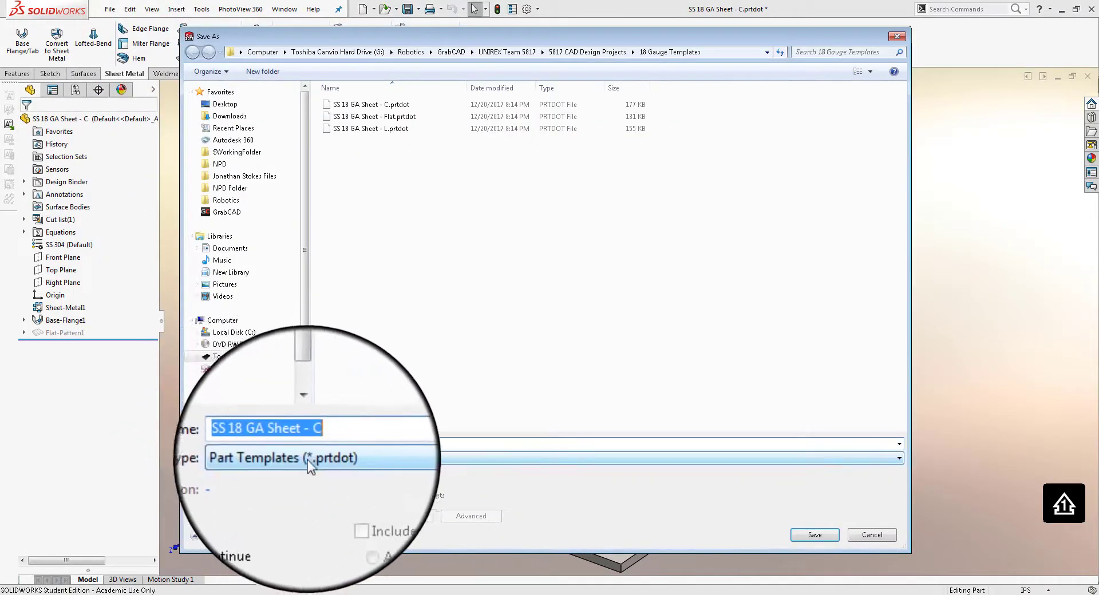
left_click(335, 459)
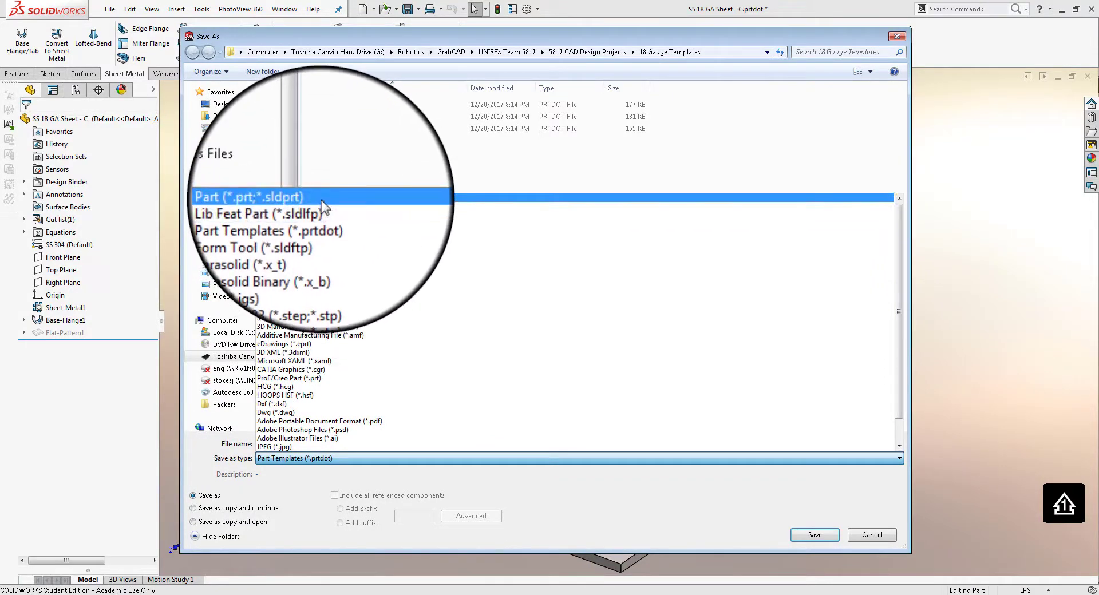
left_click(321, 199)
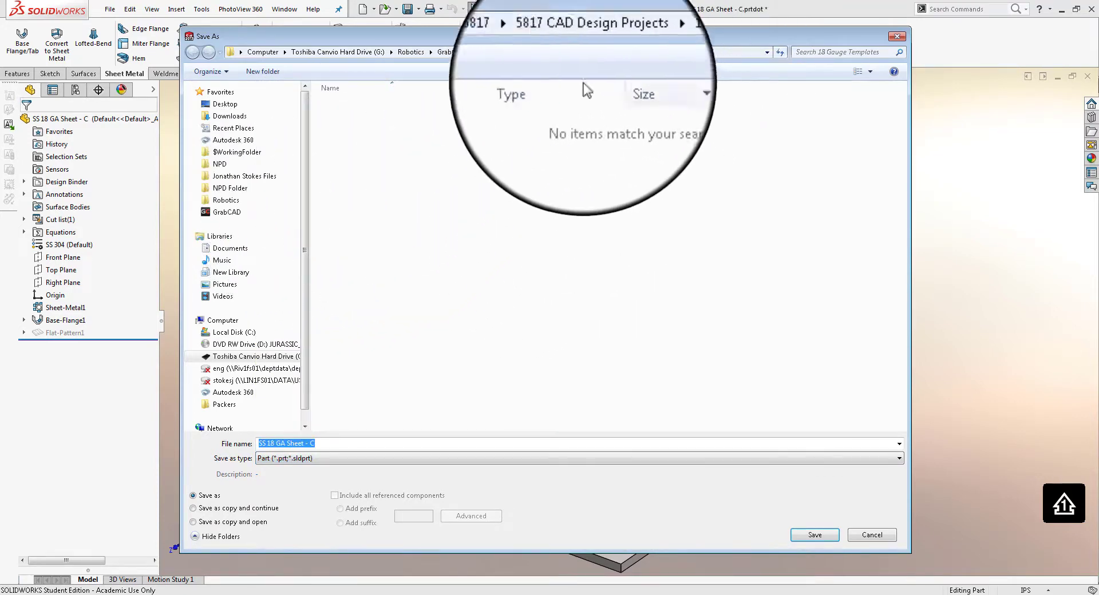
left_click(282, 106)
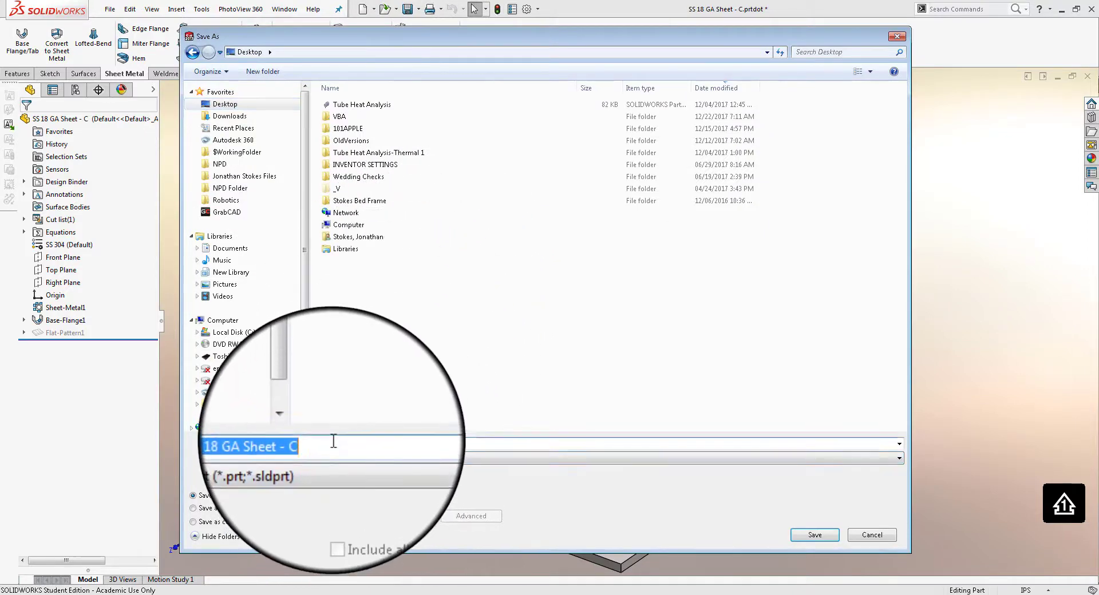
key("ctrl+v")
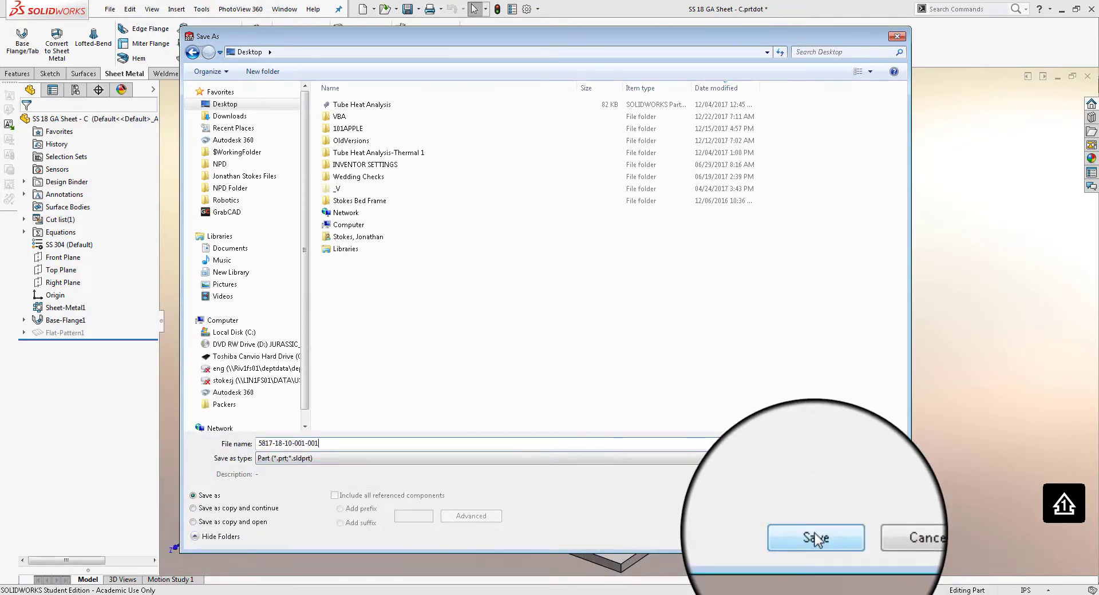
left_click(816, 539)
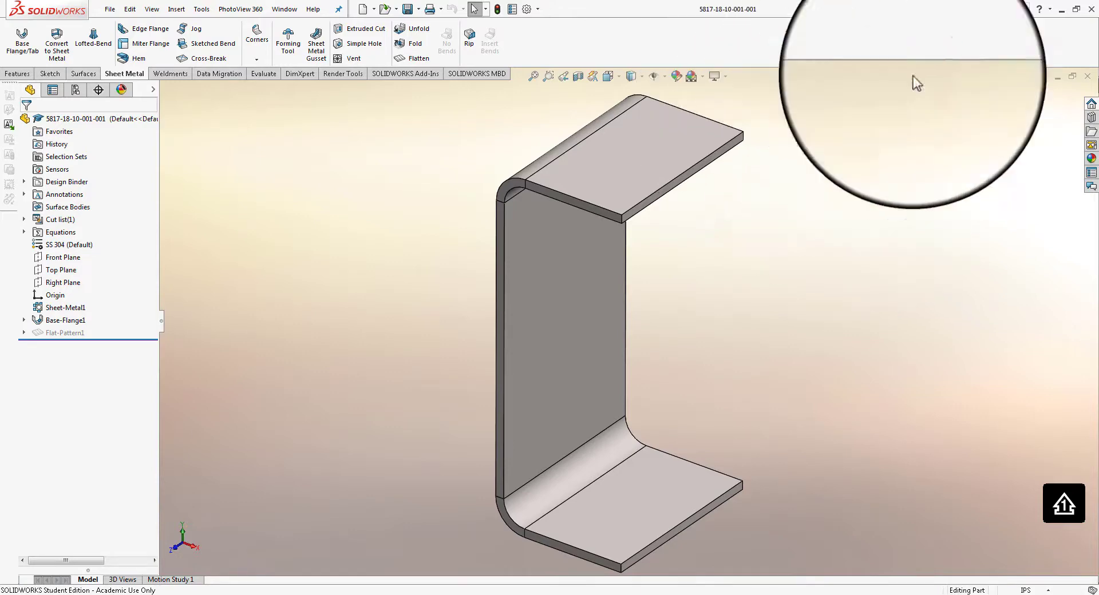
Examine the C-shaped part from several angles and look at the sketch under Base-Flange1 without changing it
middle_click_drag(819, 229, 836, 222)
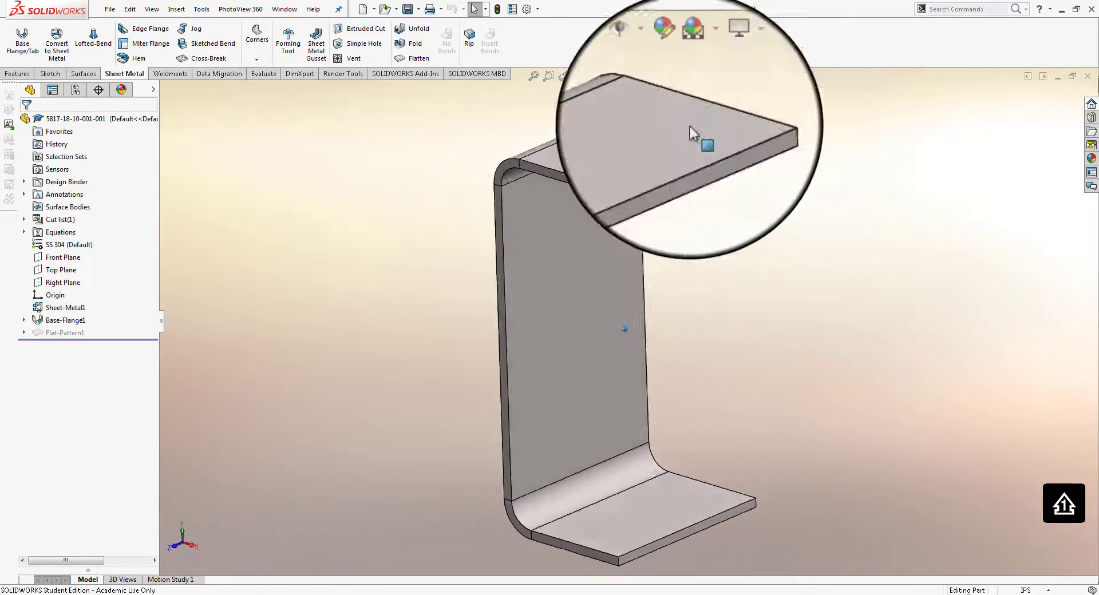
middle_click_drag(692, 134, 656, 114)
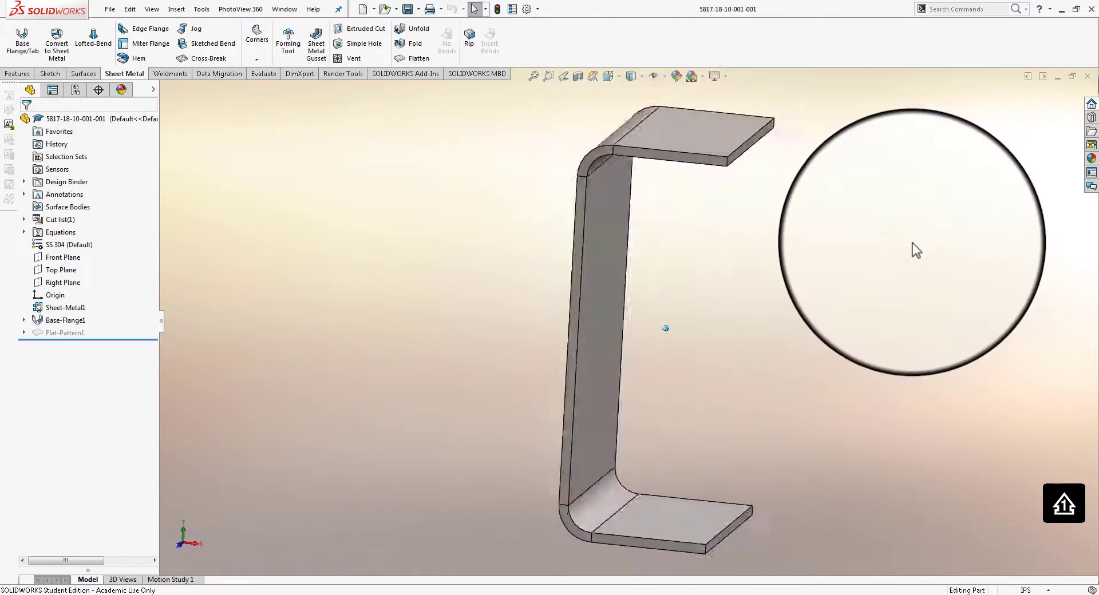
left_click(631, 77)
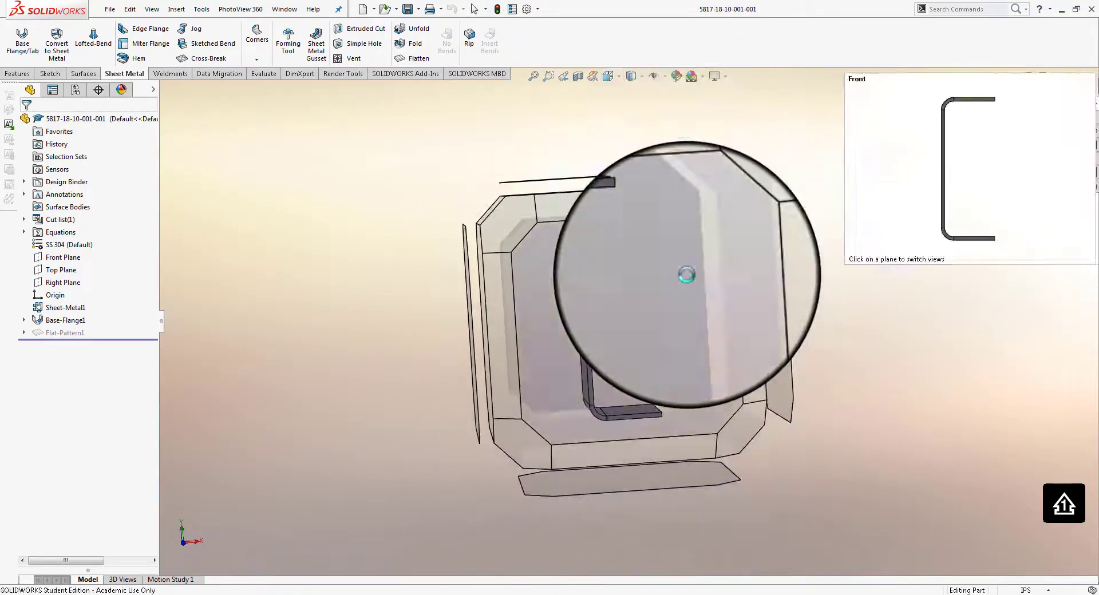
left_click(688, 275)
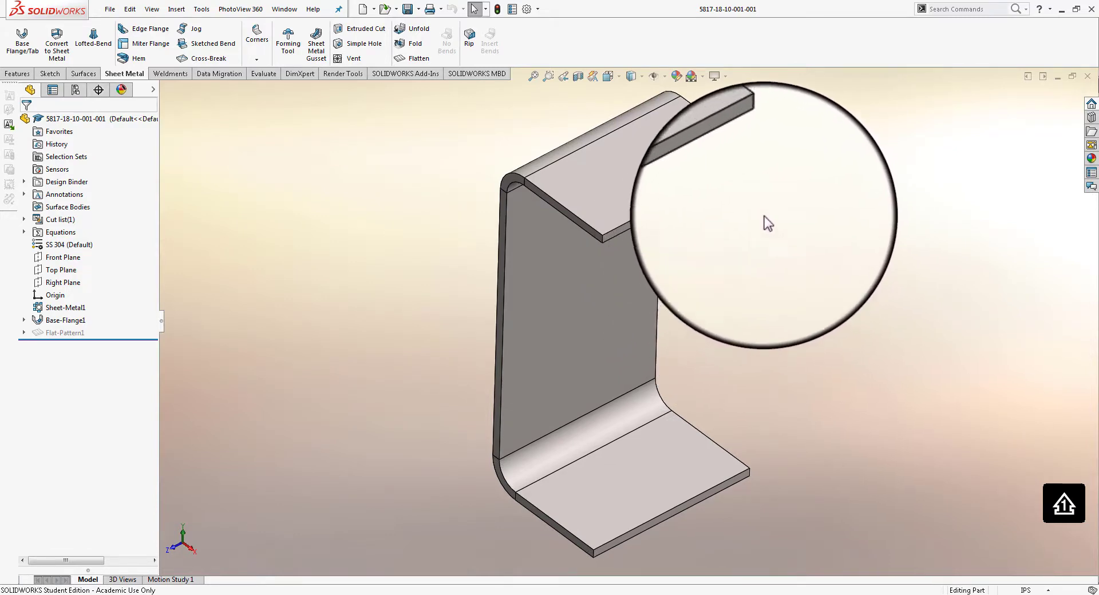
left_click(23, 321)
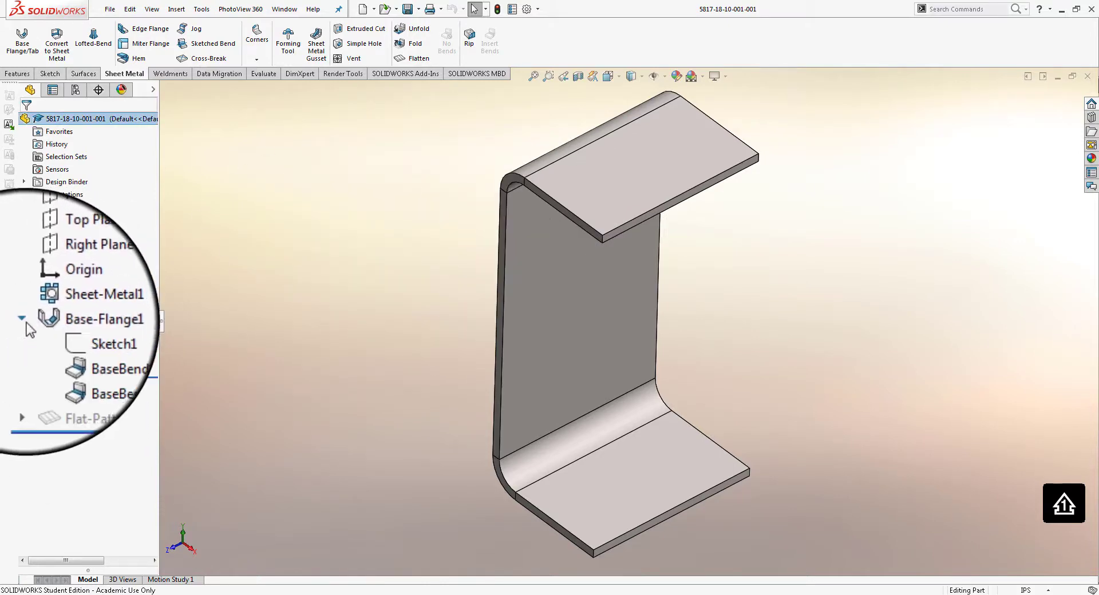
right_click(68, 337)
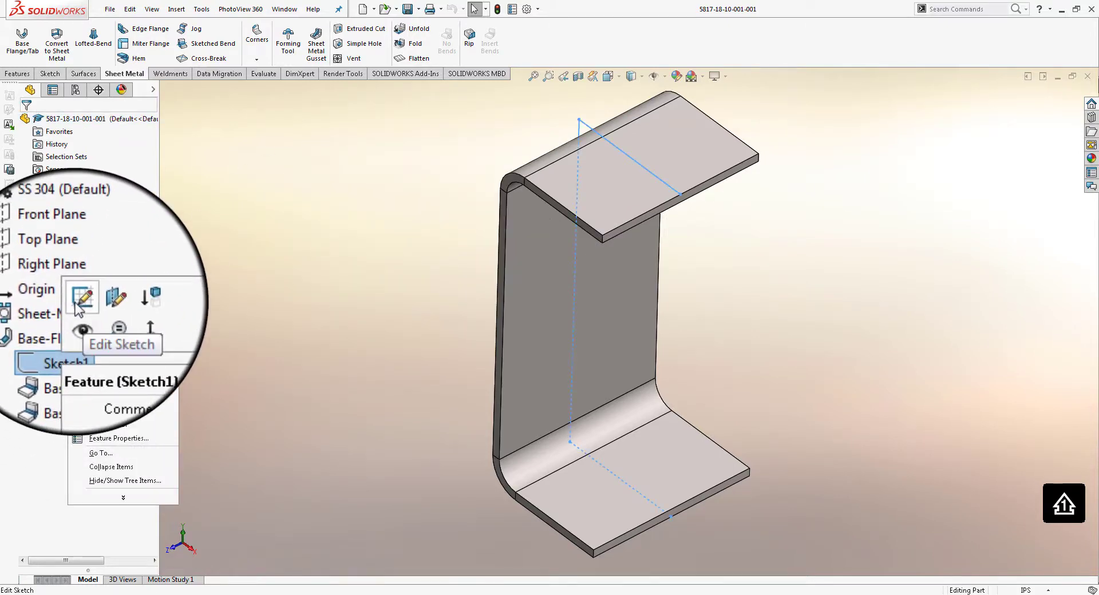
left_click(80, 303)
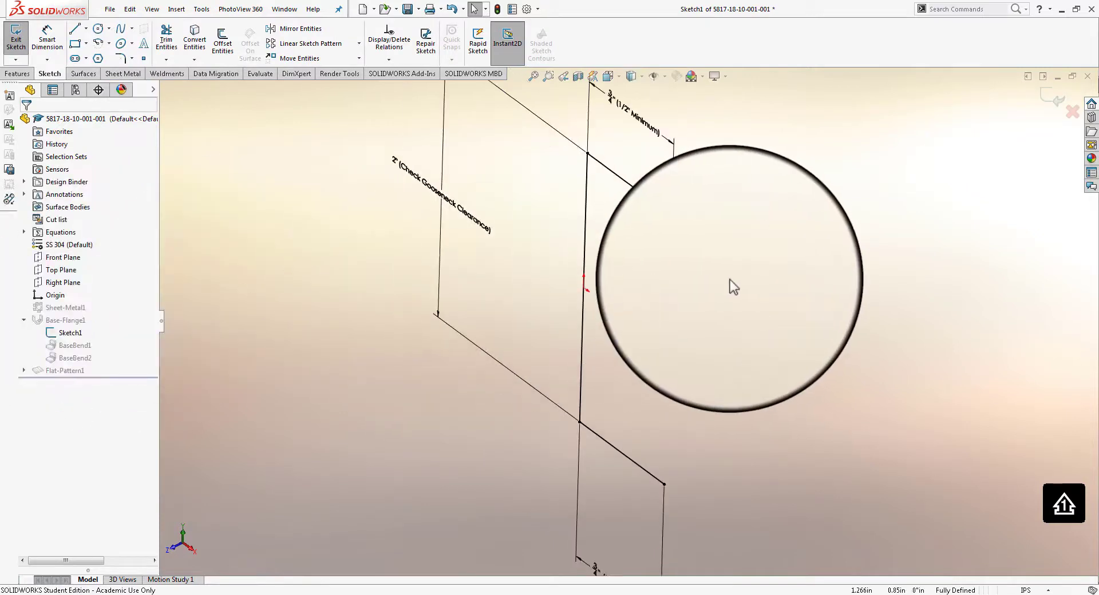
left_click(1058, 108)
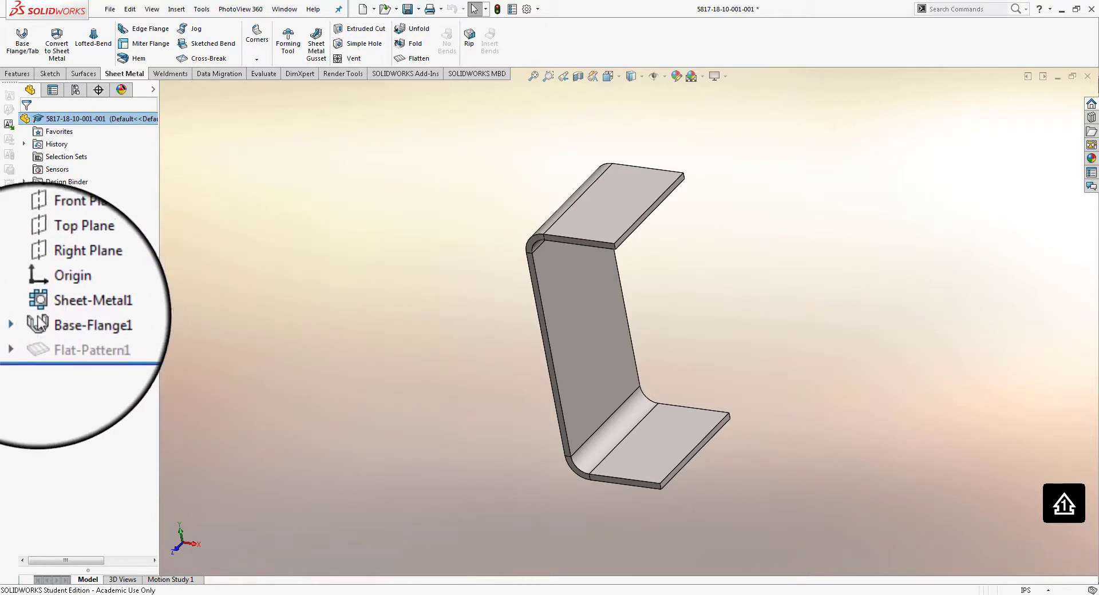
Examine the Sheet-Metal1 feature and the dimensions of Base-Flange1 on the model
left_click(65, 309)
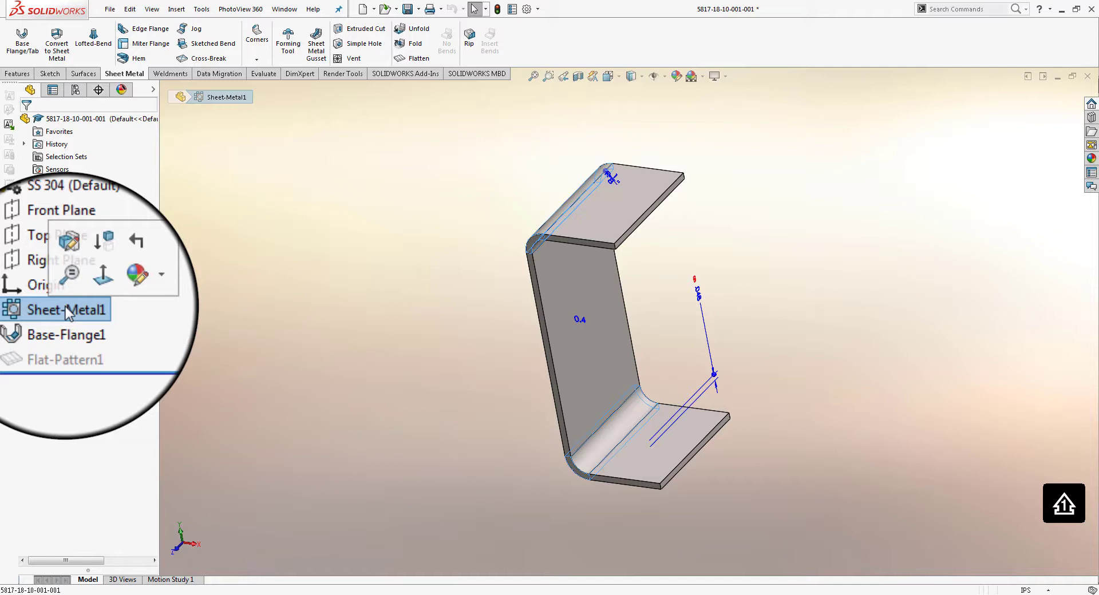
left_click(249, 348)
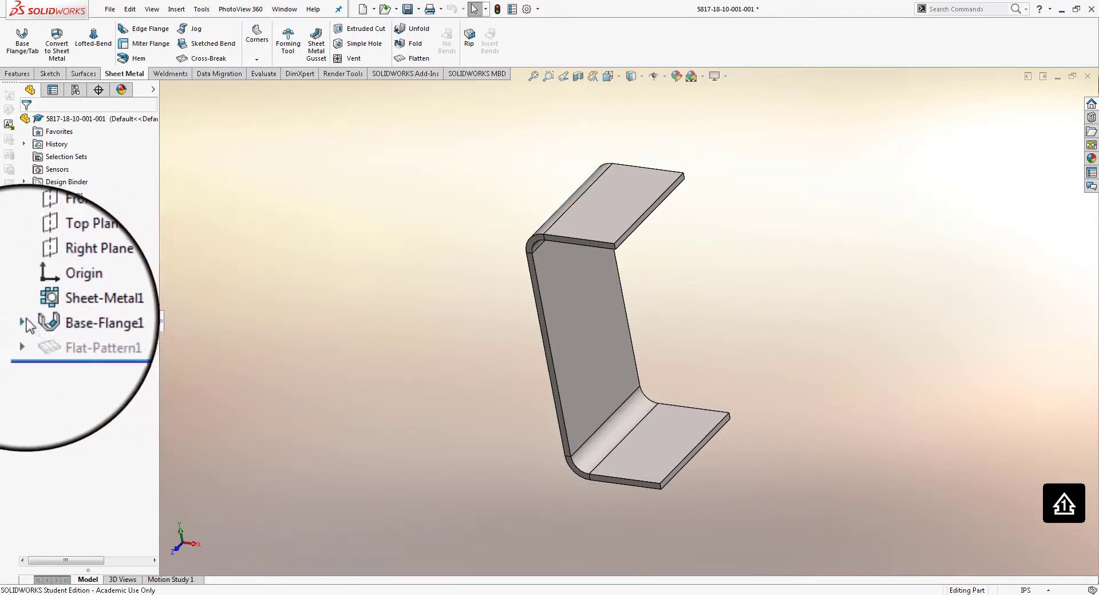
left_click(25, 319)
left_click(25, 320)
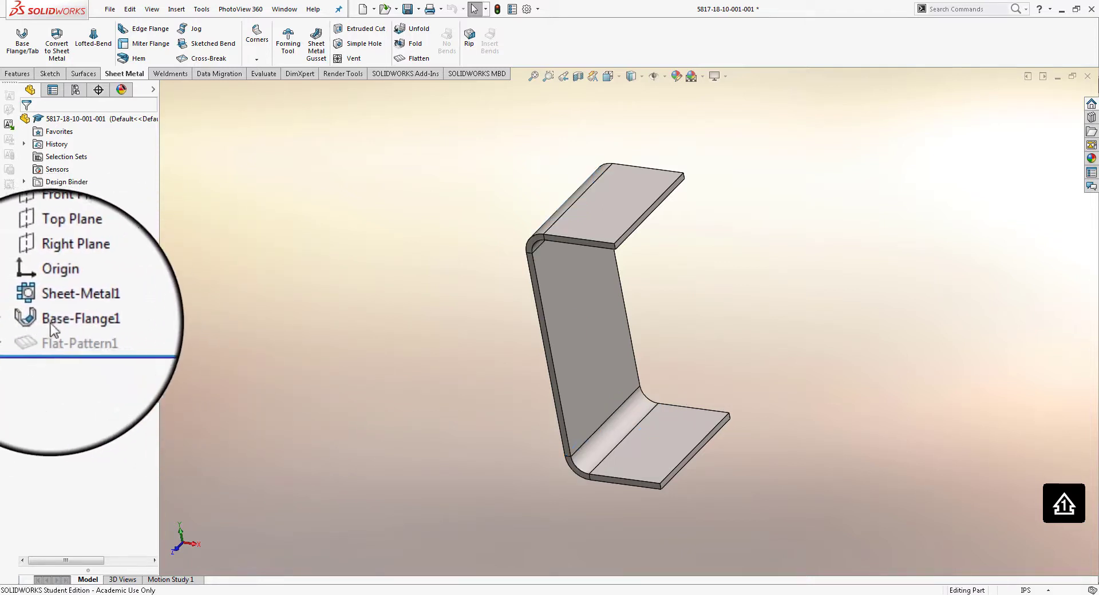
left_click(57, 321)
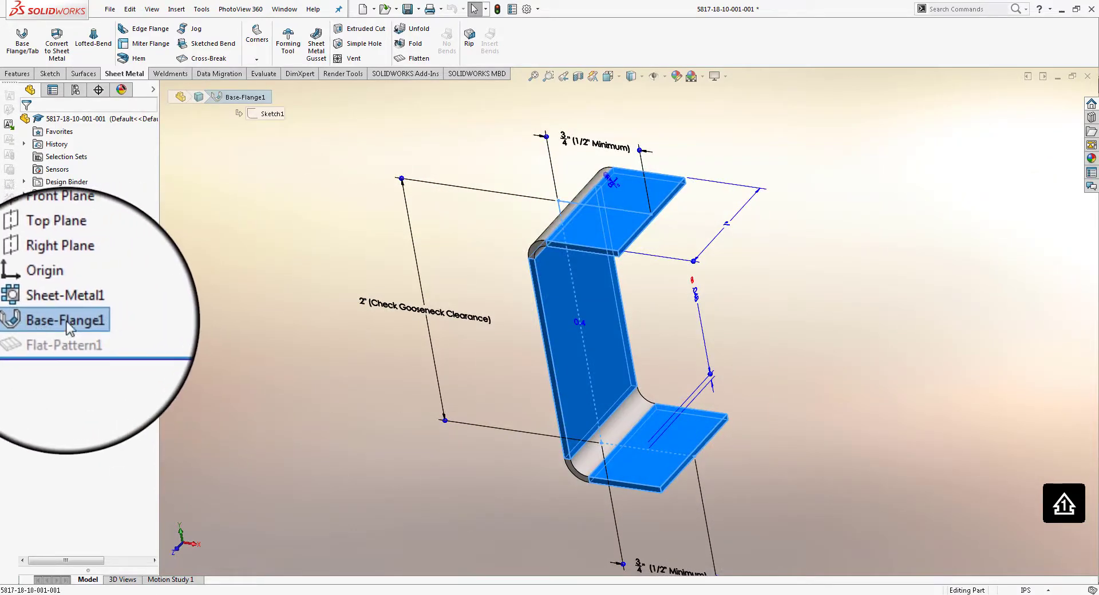
mouse_move(367, 350)
middle_mouse_down()
mouse_move(263, 349)
mouse_move(667, 314)
mouse_move(675, 324)
mouse_move(544, 146)
mouse_move(437, 368)
mouse_move(486, 434)
mouse_move(668, 491)
middle_mouse_up()
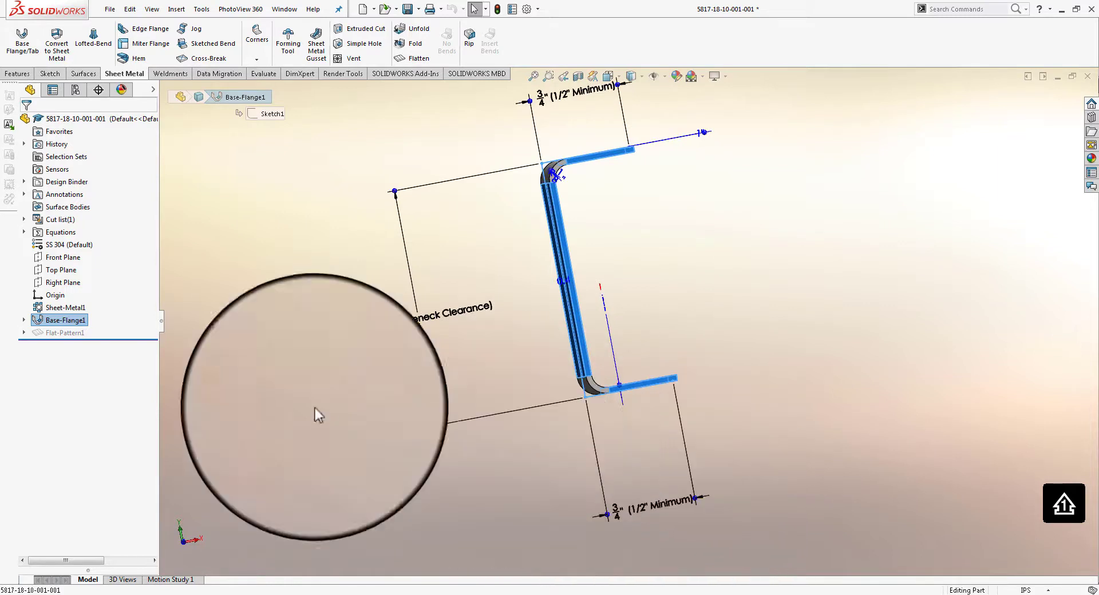
Edit Sketch1 of Base-Flange1 in the front view and set the upper flange's length to 1 inch
left_click(24, 320)
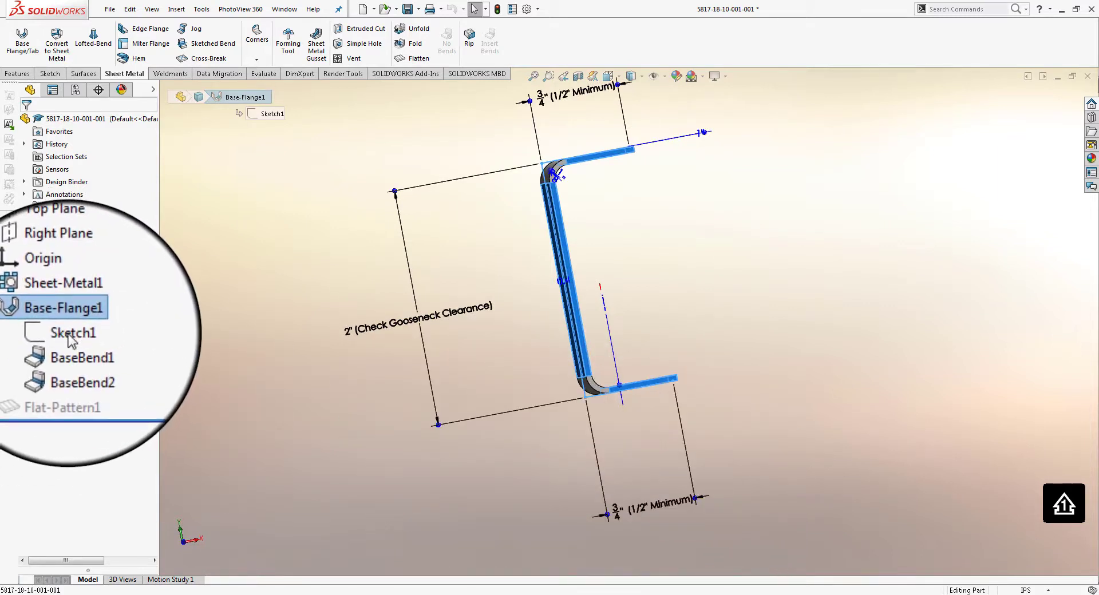
right_click(69, 339)
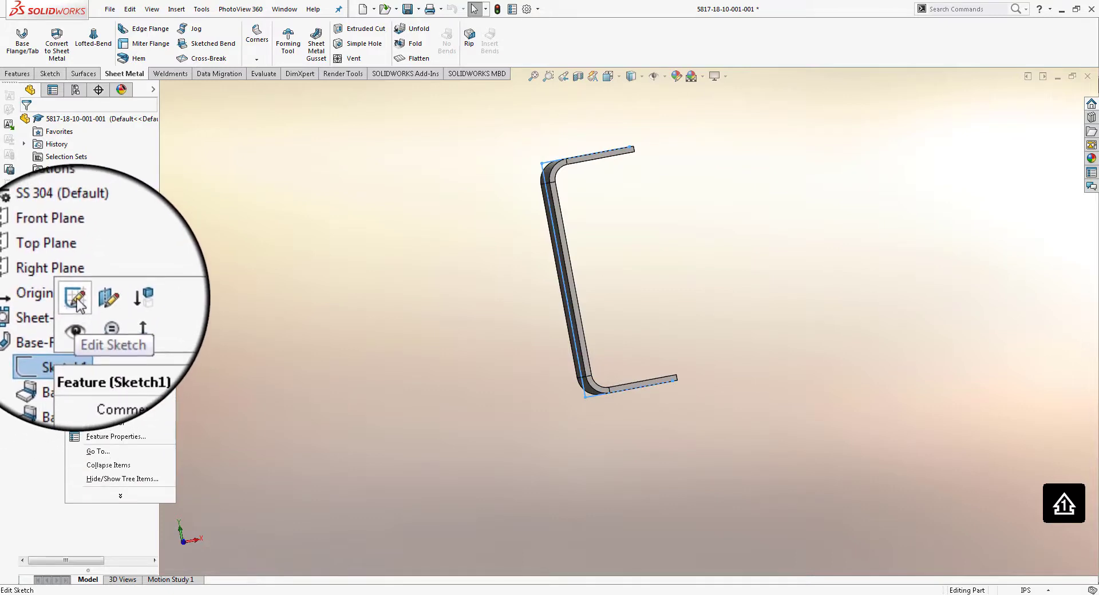
left_click(77, 298)
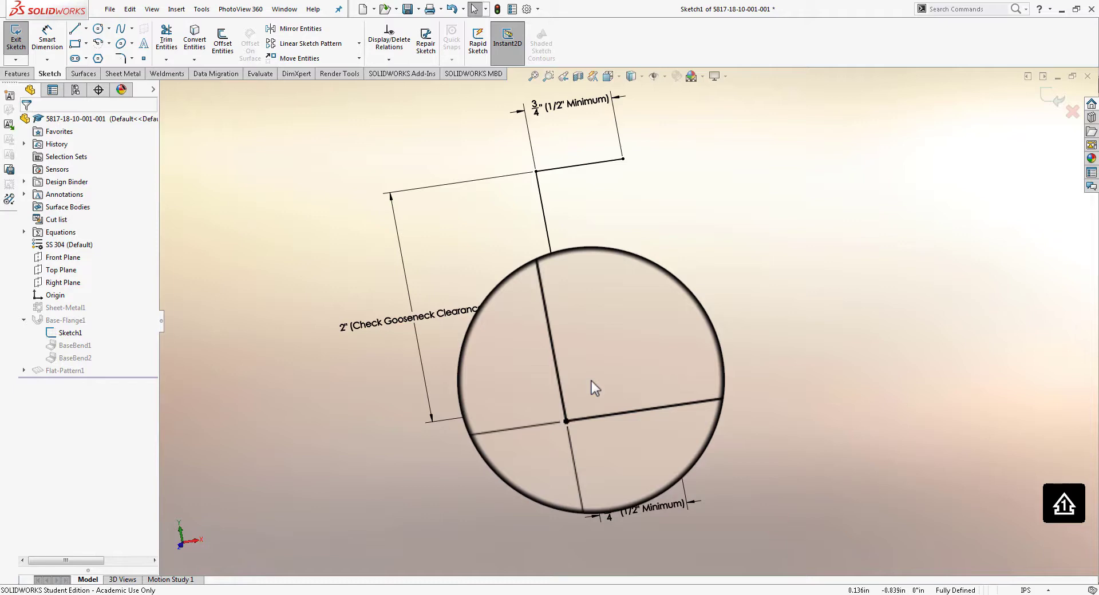
middle_click_drag(807, 298, 795, 245)
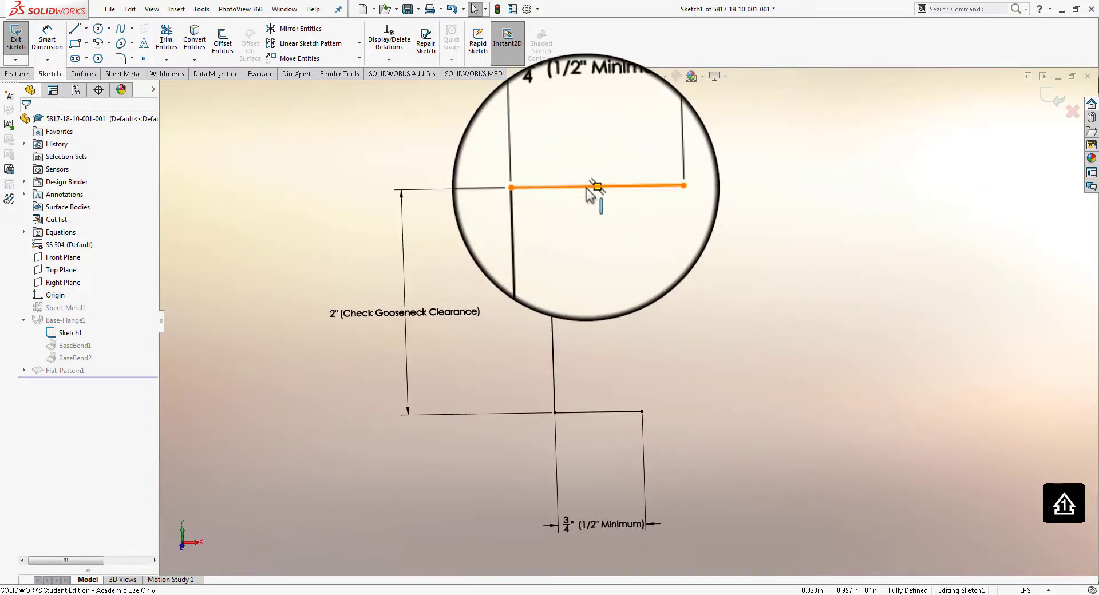
left_click(607, 79)
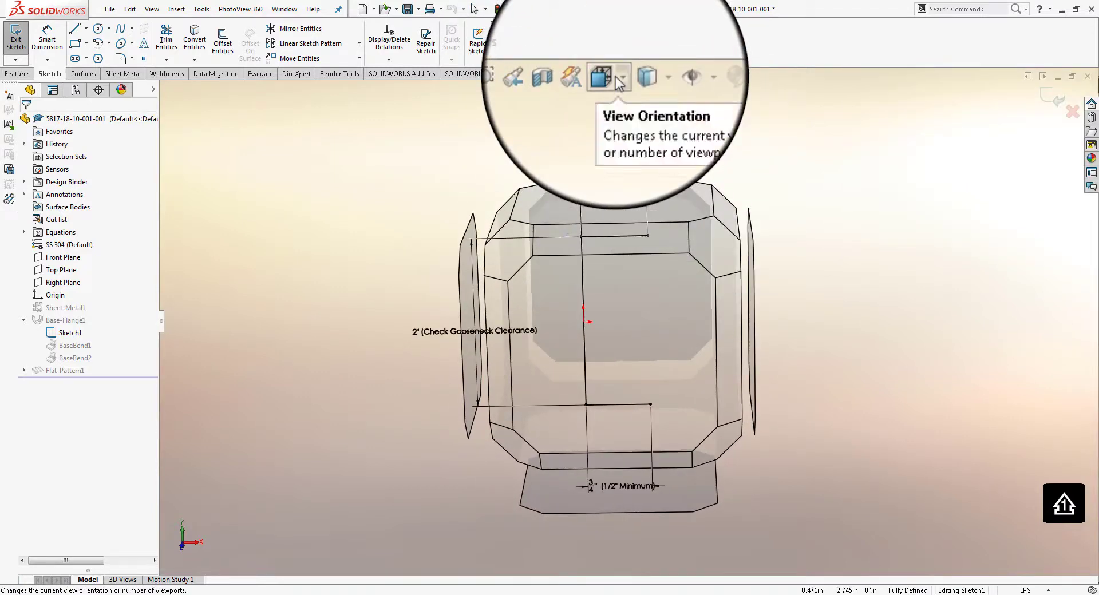
left_click(642, 286)
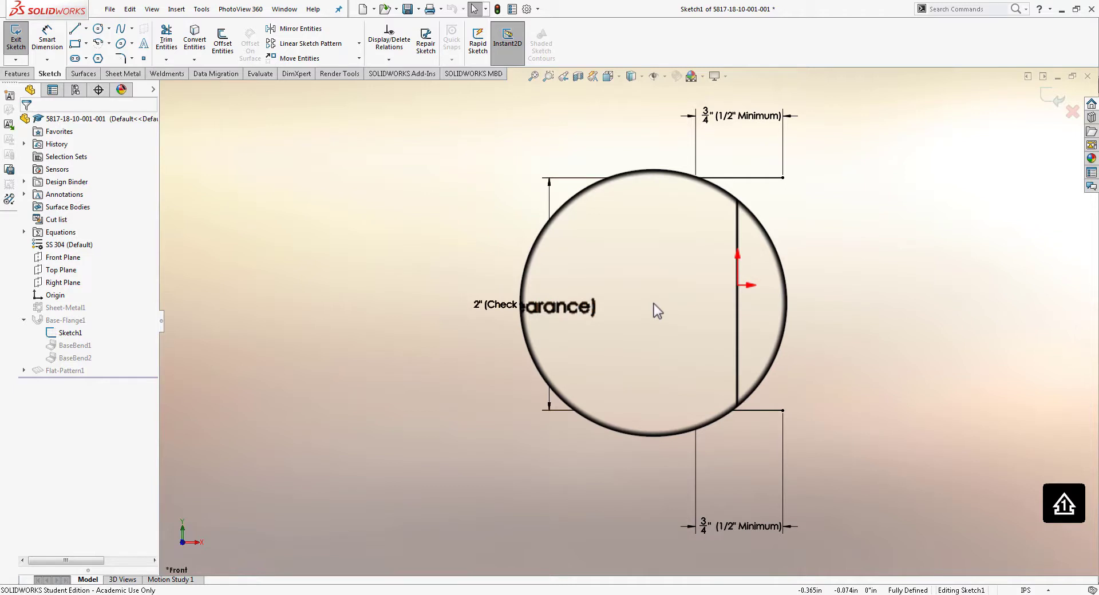
double_click(733, 117)
left_click_drag(740, 122, 715, 126)
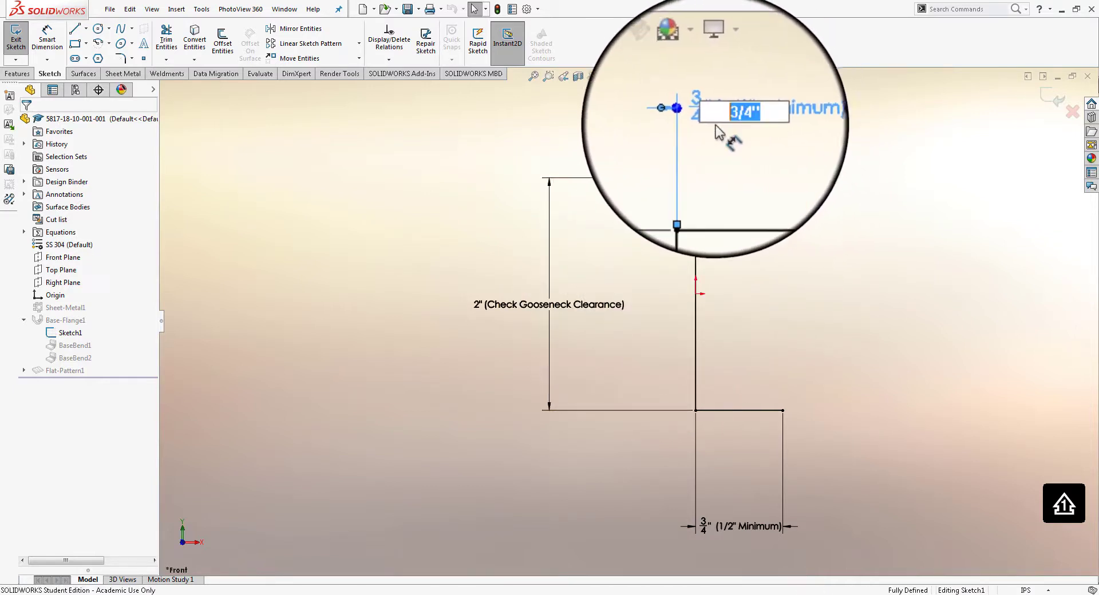
type("1")
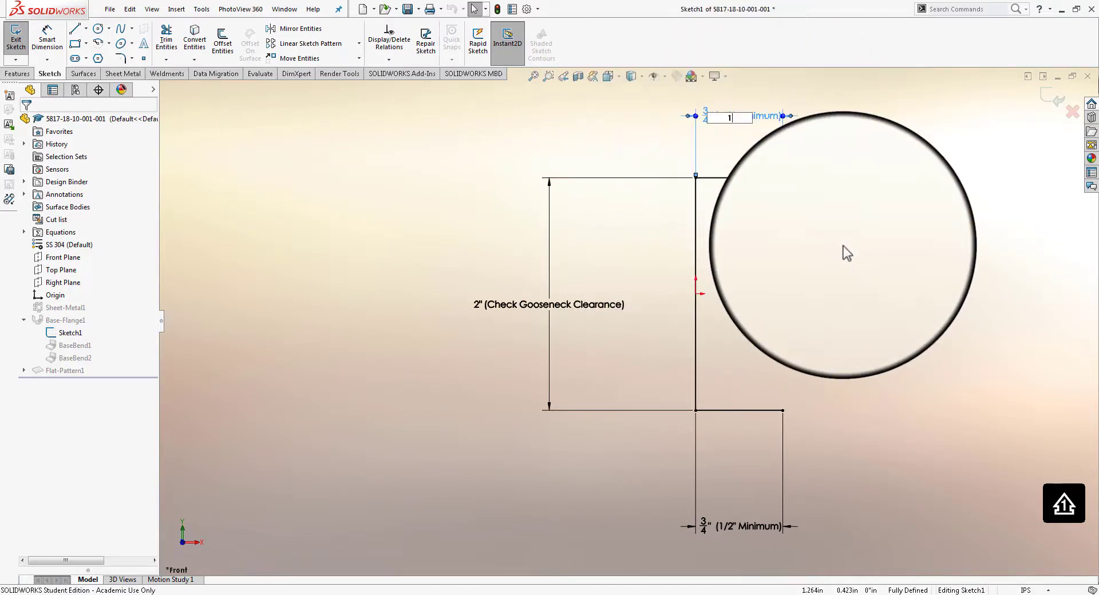
key("Return")
Set the lower flange's length to 1 inch in the sketch
double_click(736, 541)
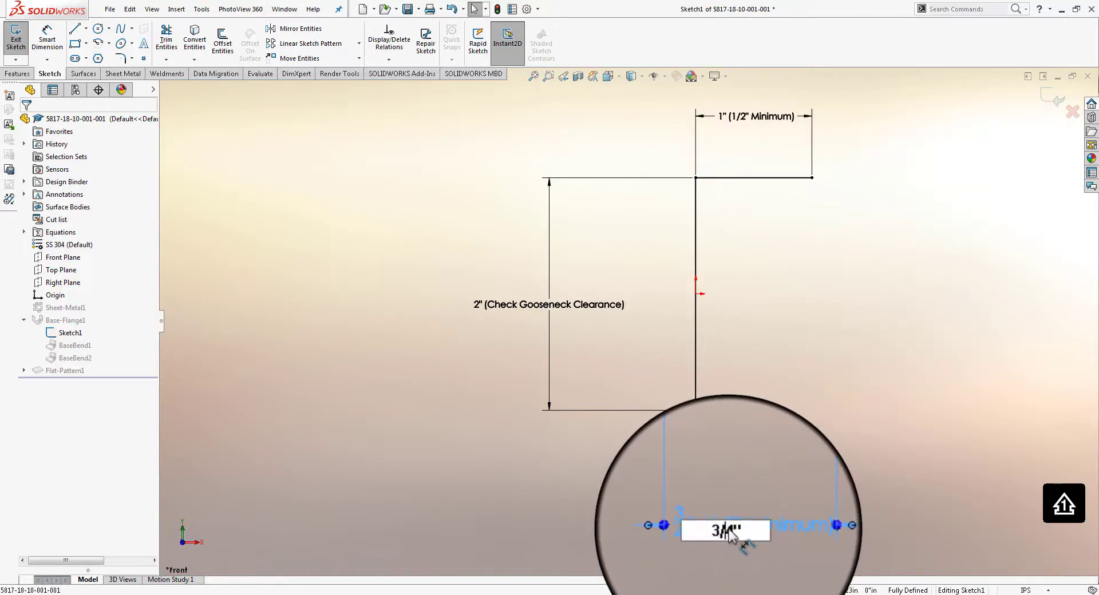
left_click_drag(738, 534, 709, 535)
type("1")
key("Return")
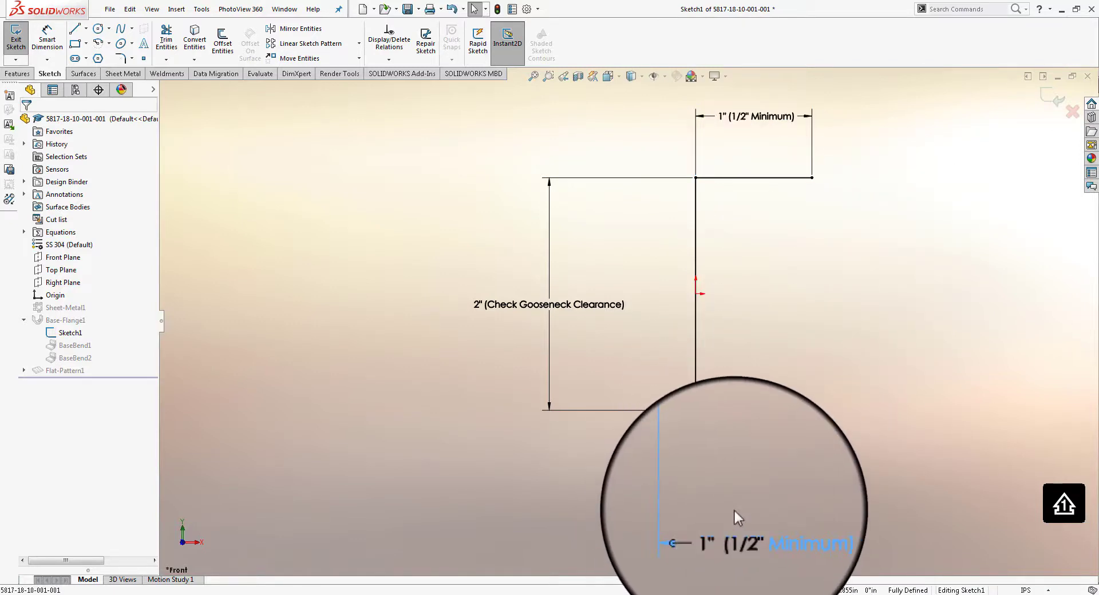
Rebuild the part, reopen Sketch1 of Base-Flange1, set the back's height to 1/2 inch and exit the sketch
key("ctrl+b")
right_click(71, 333)
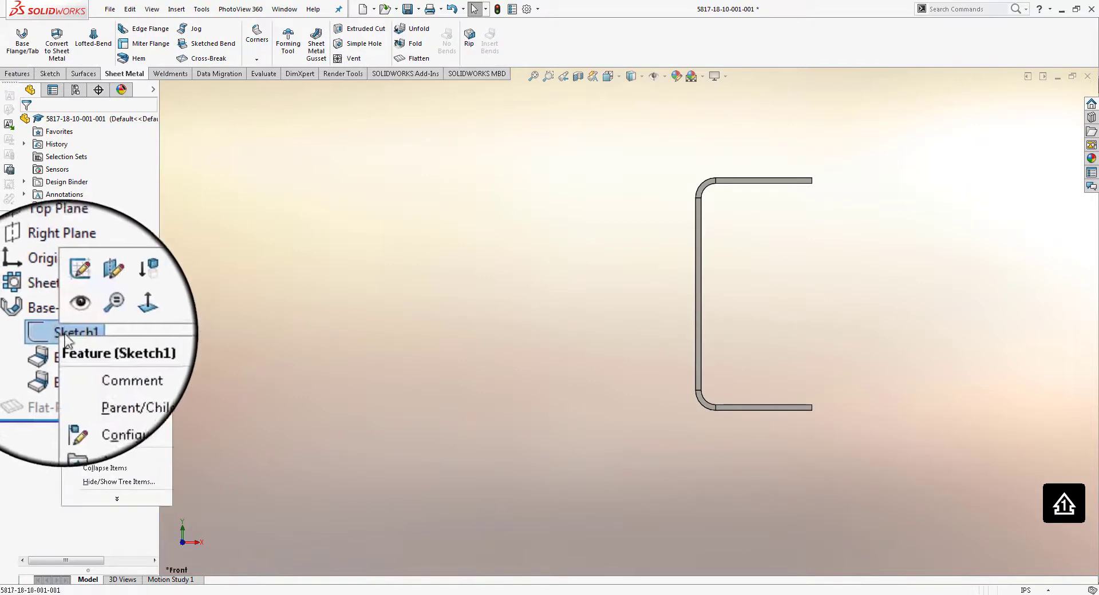
left_click(72, 302)
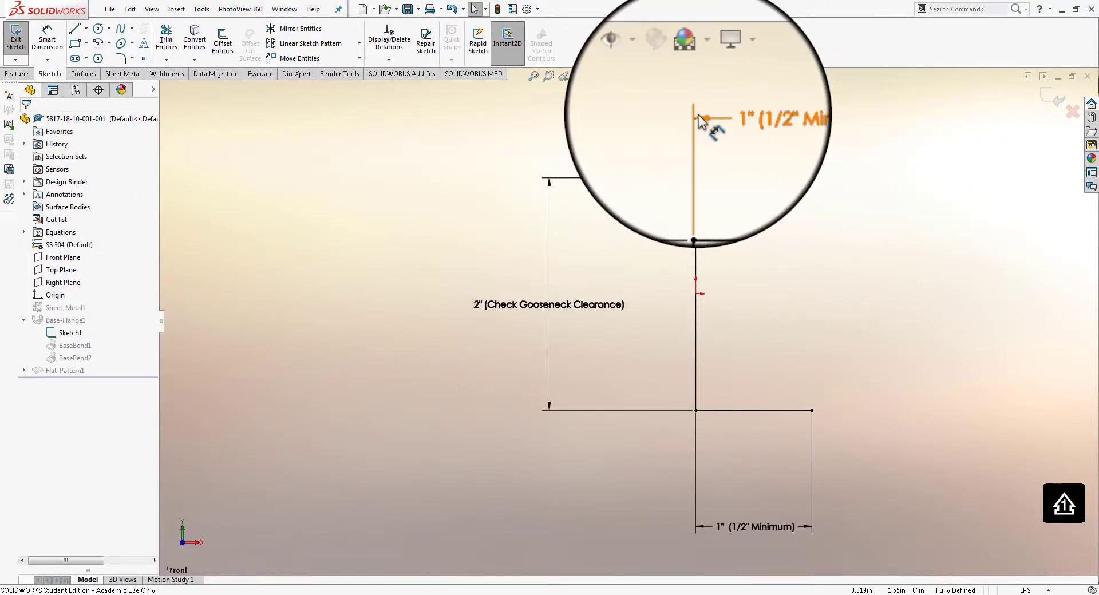
left_click(552, 304)
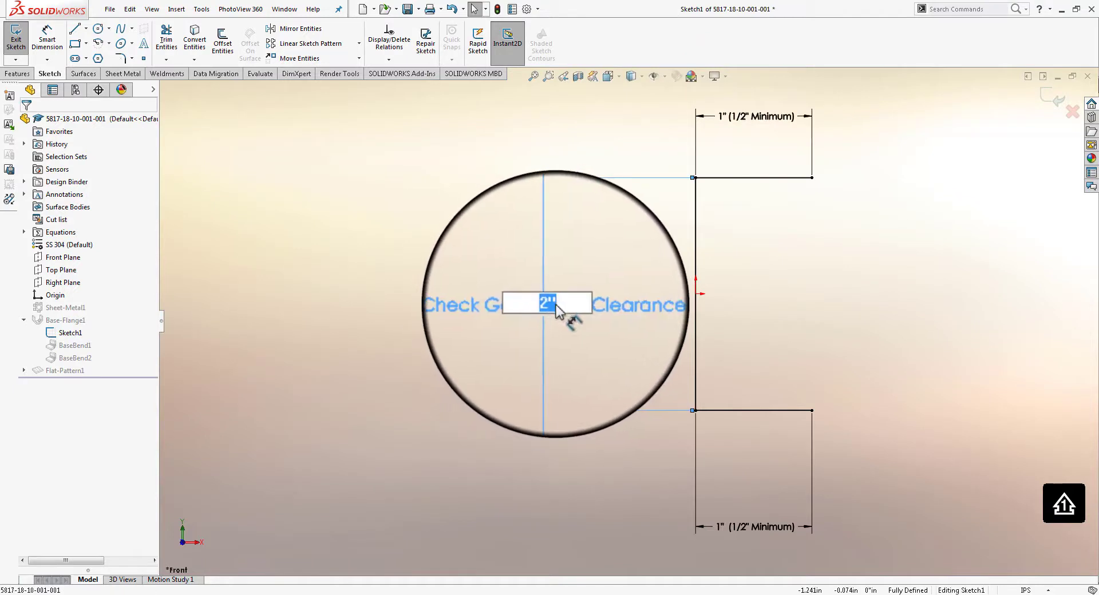
key("Return")
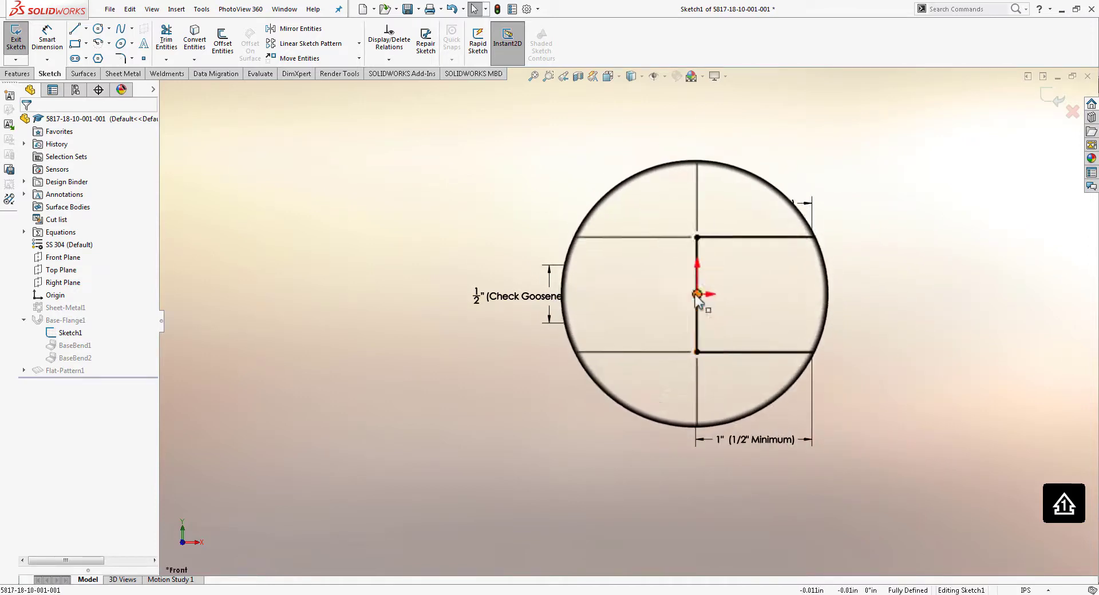
left_click(1054, 99)
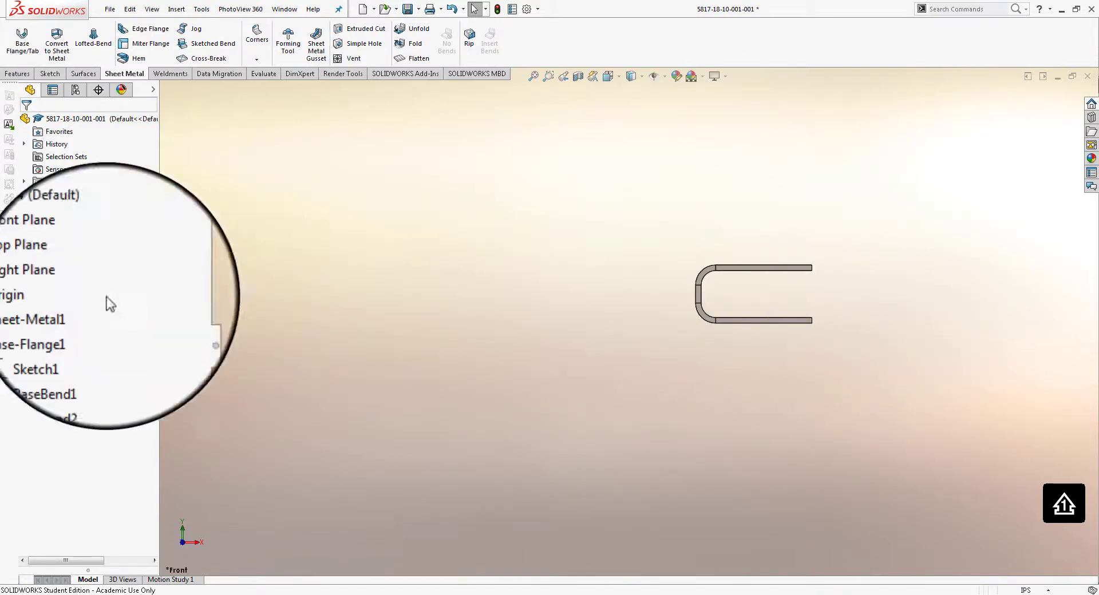
Edit Sketch1 again and try a back height of -1/2 inch to preview the reversed dimension direction
right_click(70, 332)
left_click(76, 302)
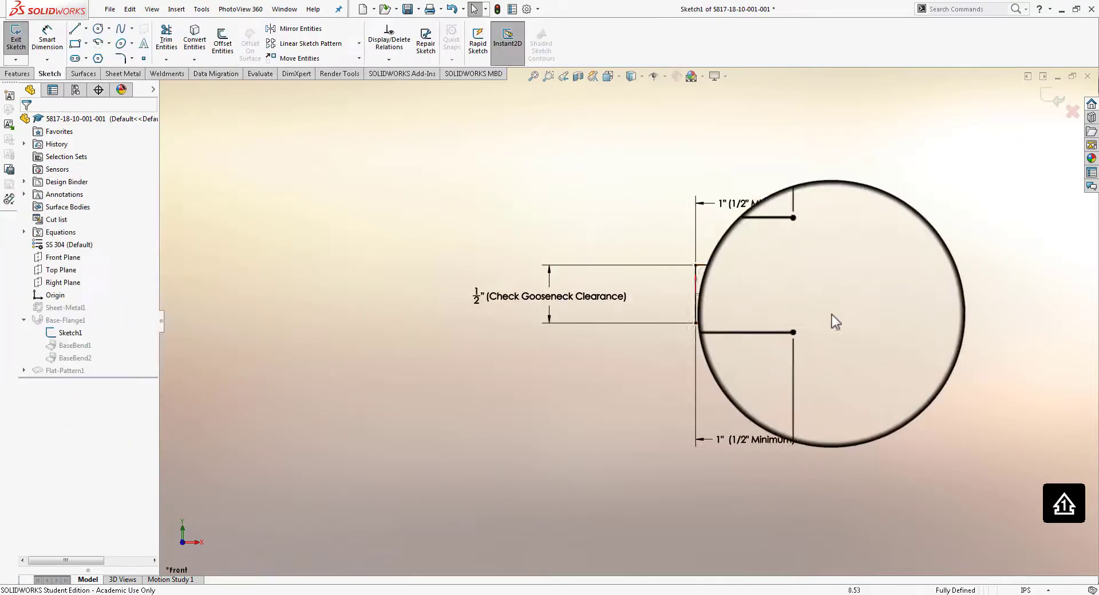
double_click(544, 303)
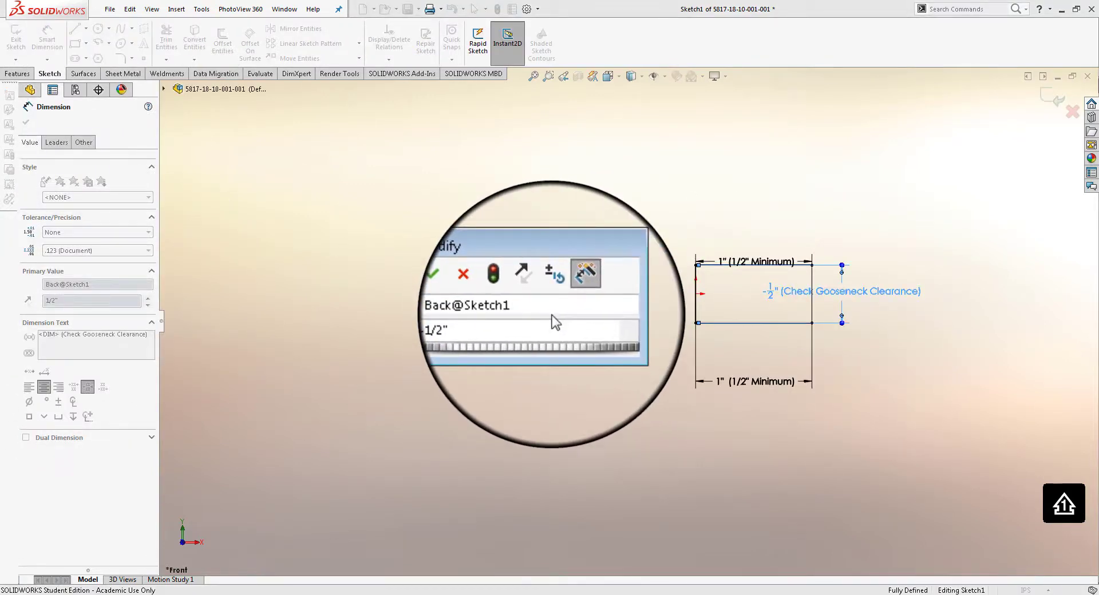
left_click_drag(535, 323, 430, 315)
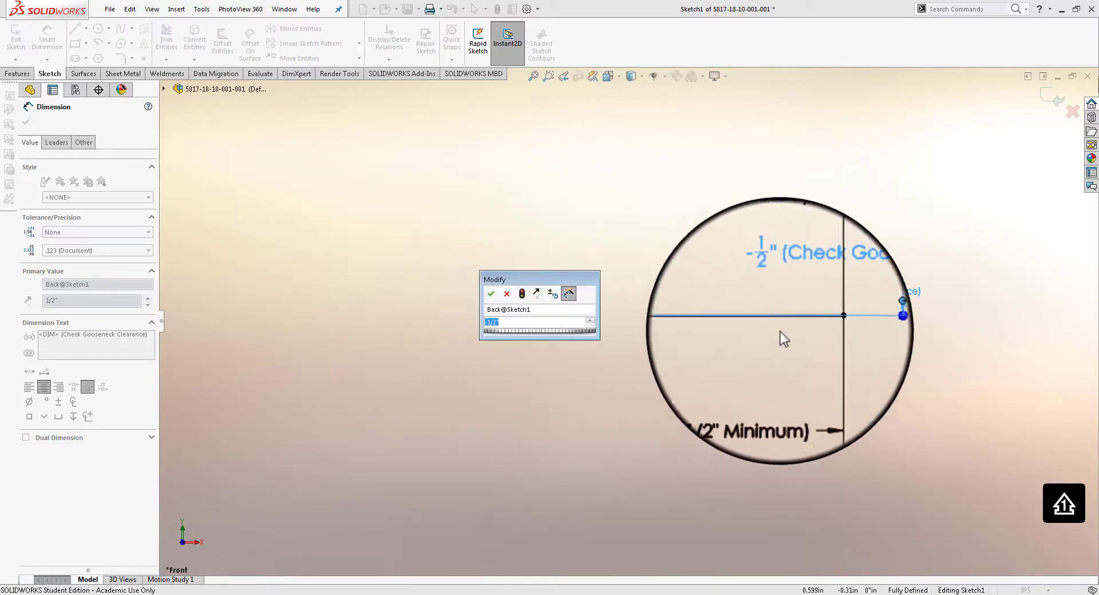
left_click(888, 375)
left_click(609, 301)
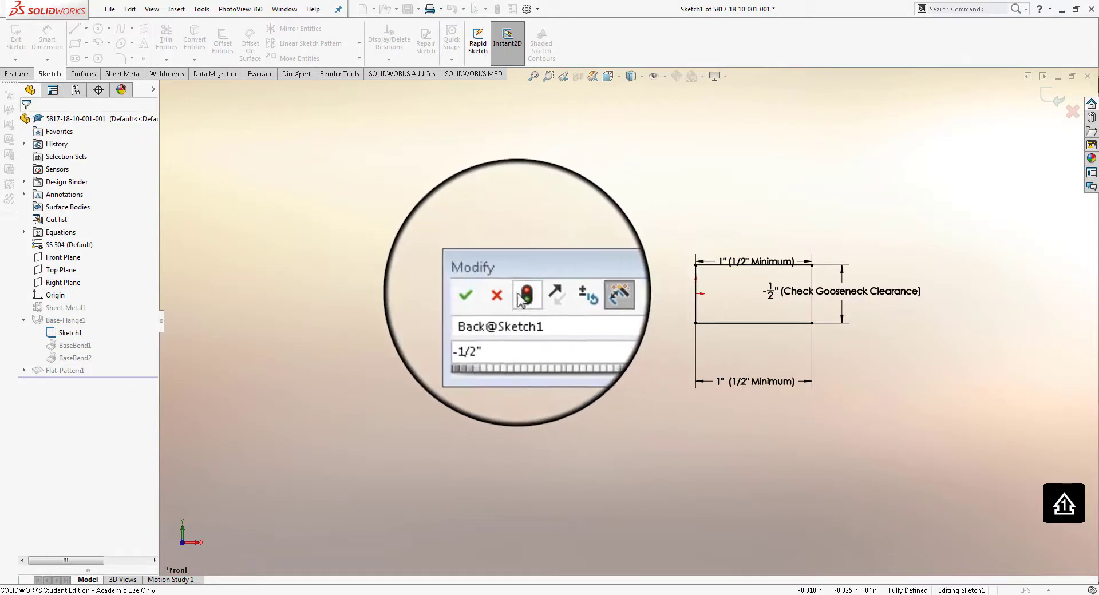
left_click(506, 294)
left_click(533, 271)
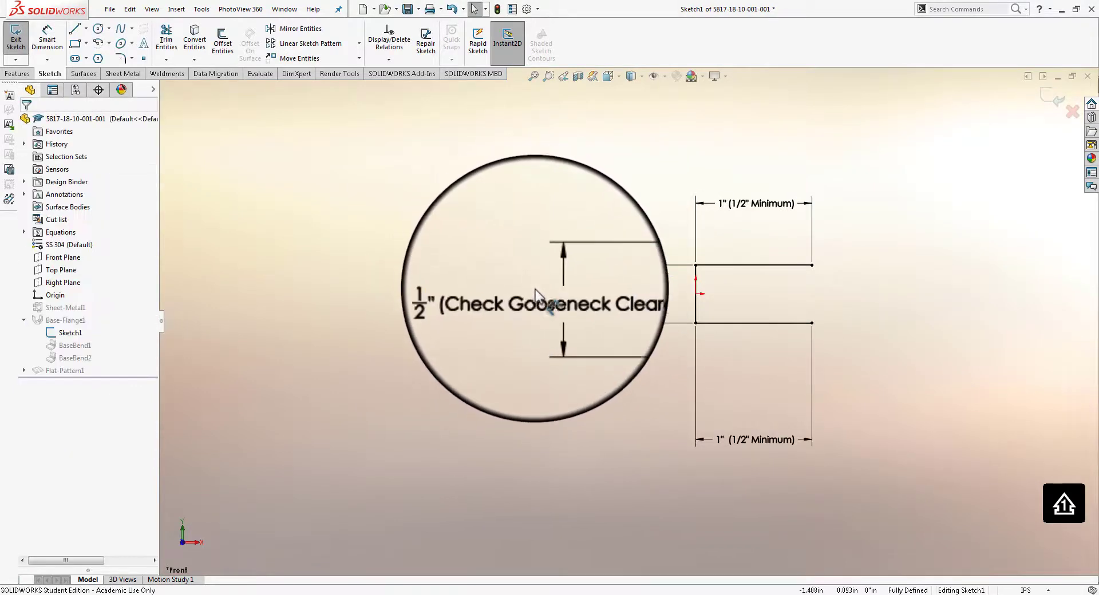
Set the back's height to 6 inches in Sketch1
double_click(536, 298)
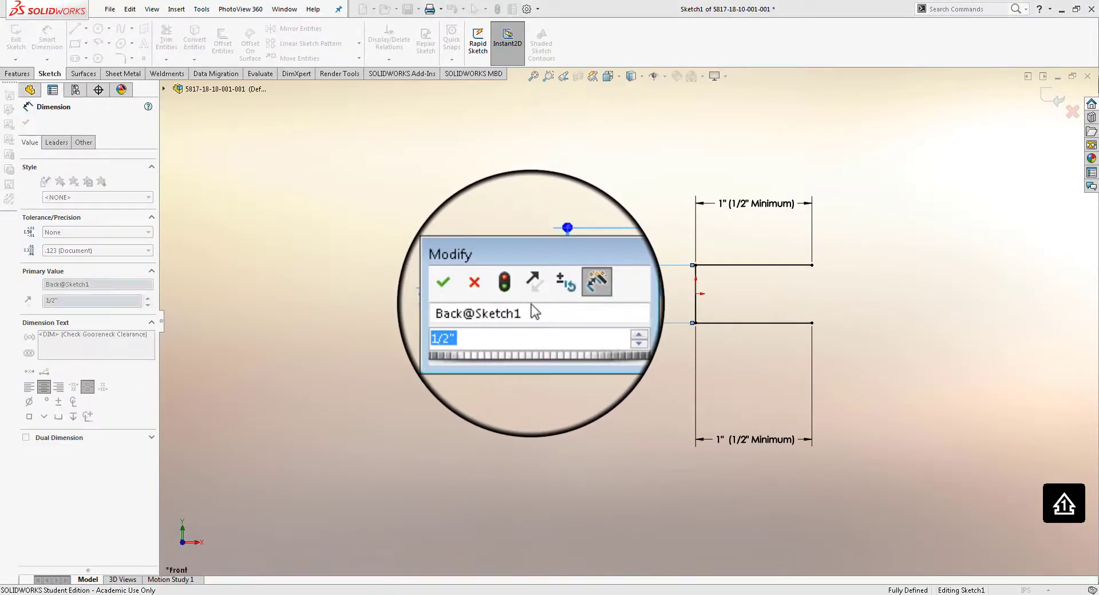
type("6")
key("Return")
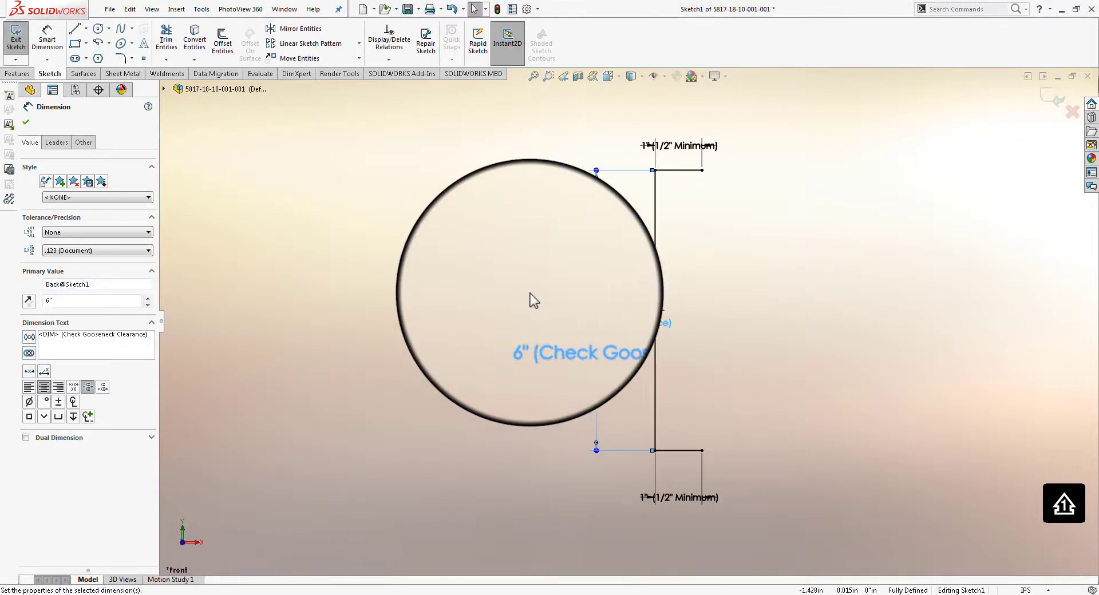
left_click(530, 293)
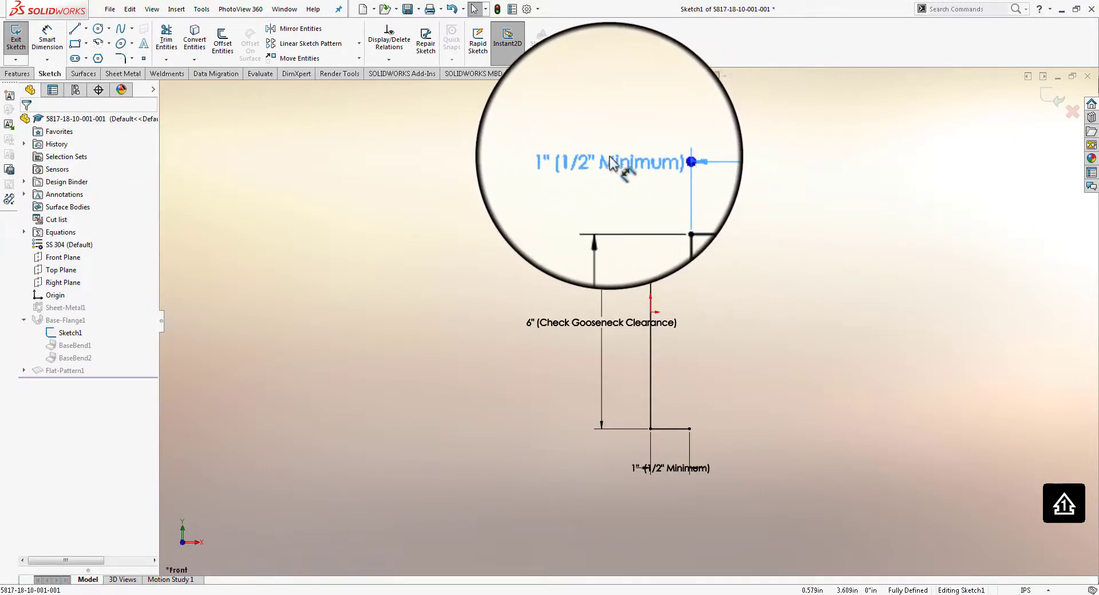
Move the upper and lower flange dimension texts clear of the profile, beside the back line
left_click_drag(609, 156, 583, 151)
left_click_drag(672, 468, 580, 462)
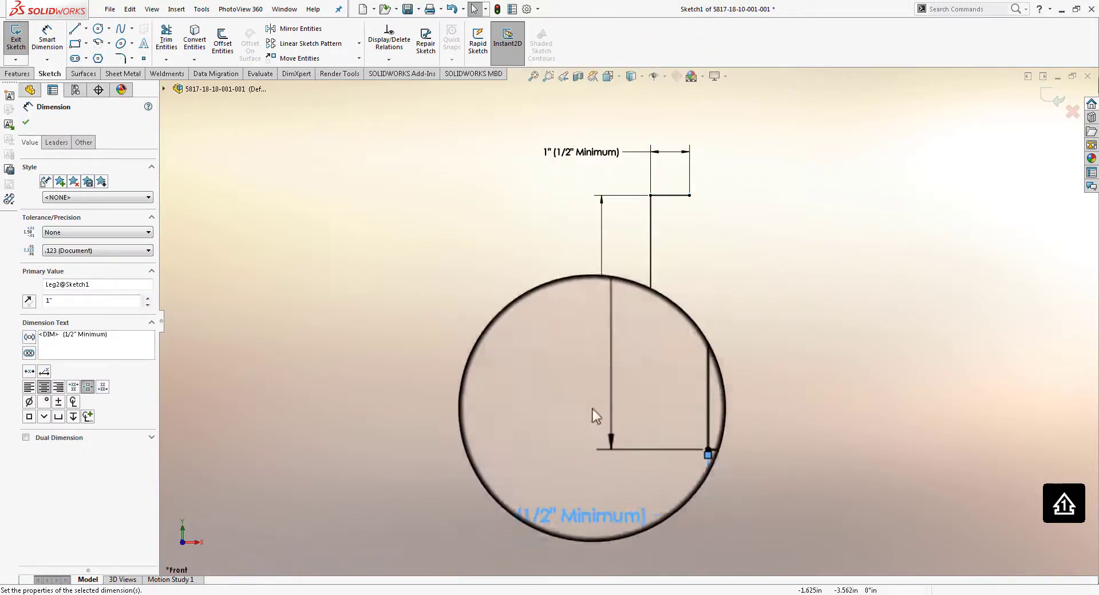
left_click(592, 409)
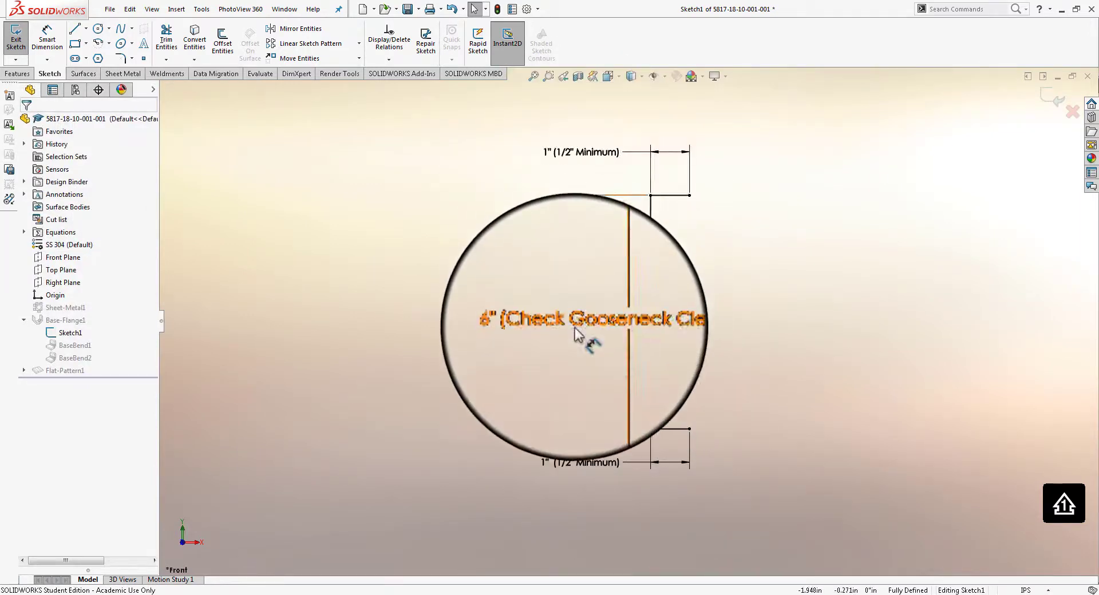
Set the back's height to 8 inches and the length of both flanges to 3 inches
double_click(576, 331)
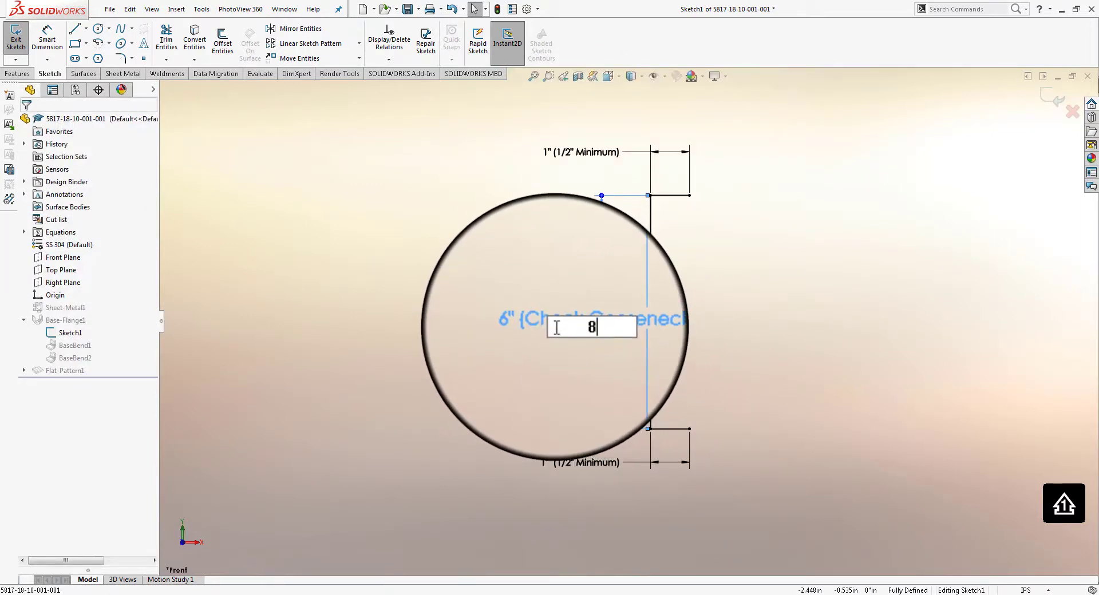
double_click(584, 115)
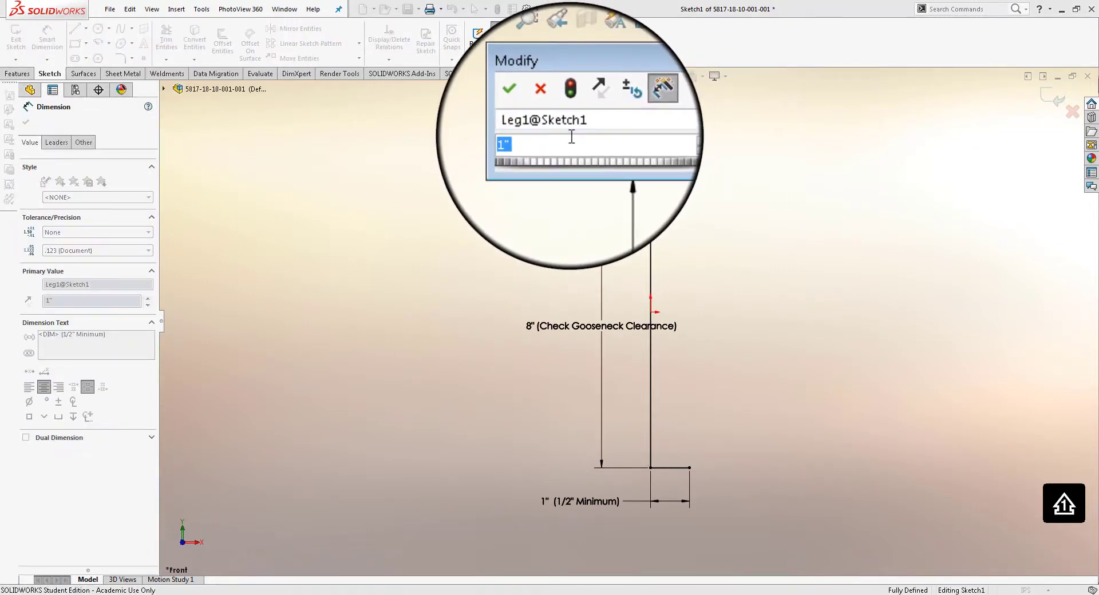
key("Return")
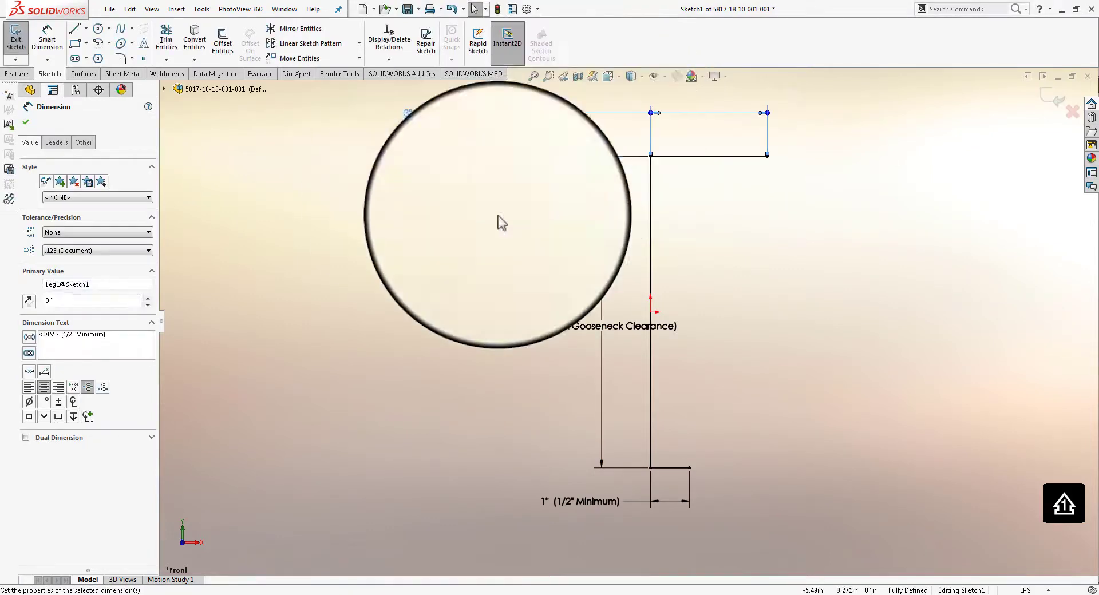
left_click(575, 496)
double_click(575, 496)
type("3")
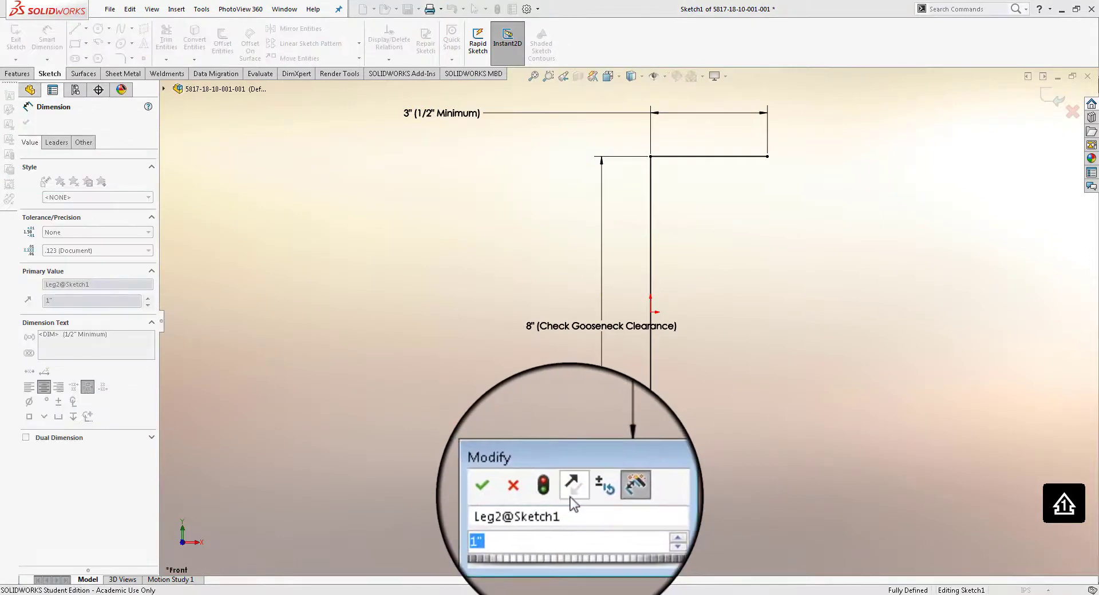
key("Return")
left_click(464, 350)
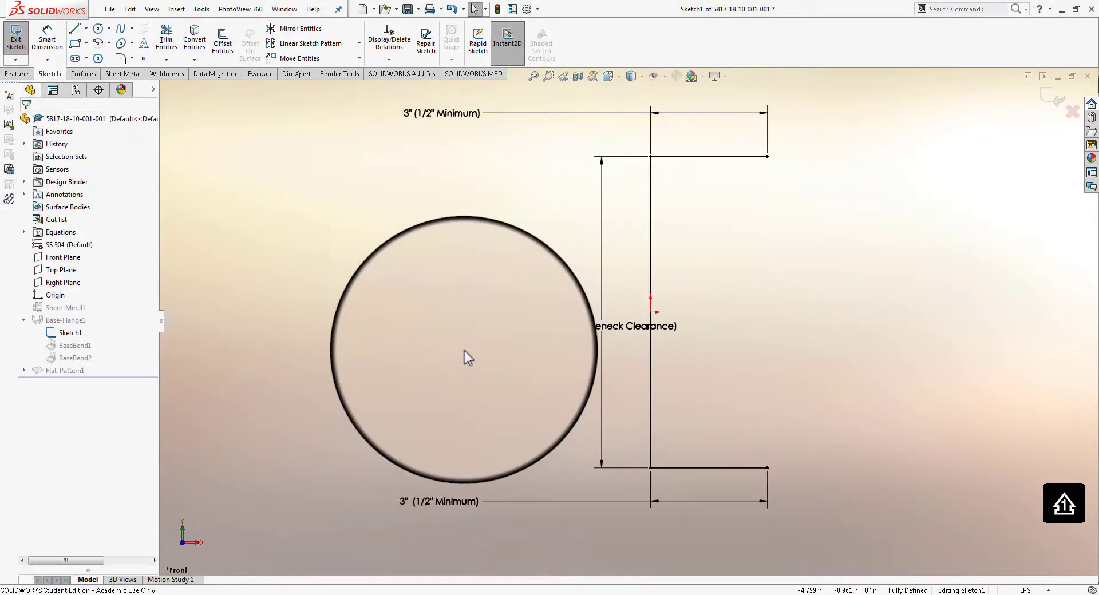
Move the back's height dimension farther from the profile, reposition the lower flange dimension and exit the sketch
left_click_drag(573, 334, 458, 330)
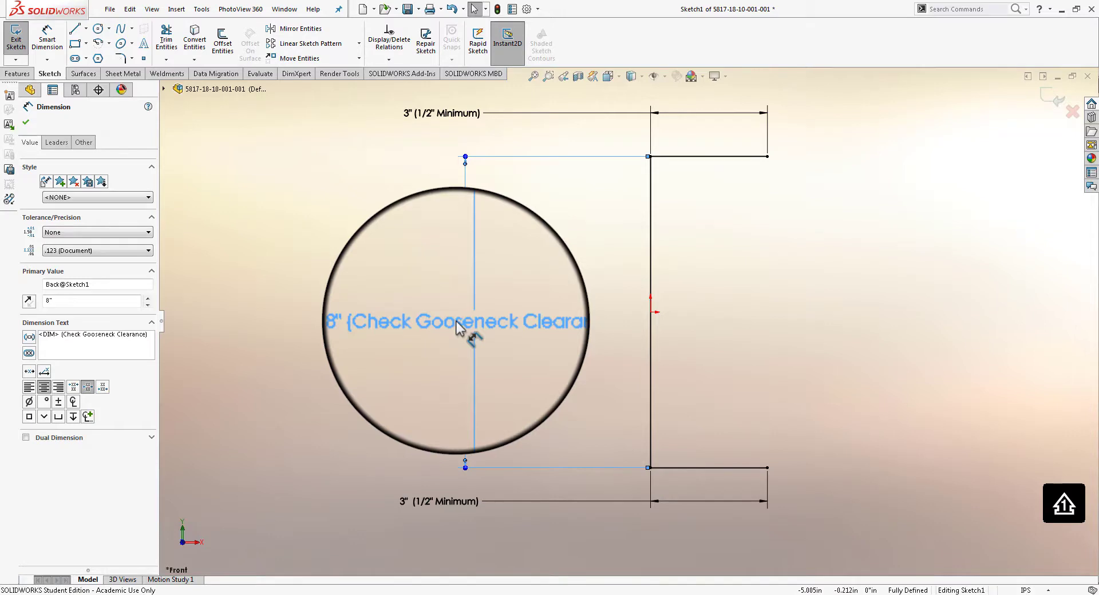
key("Escape")
scroll(585, 385, "up", 1)
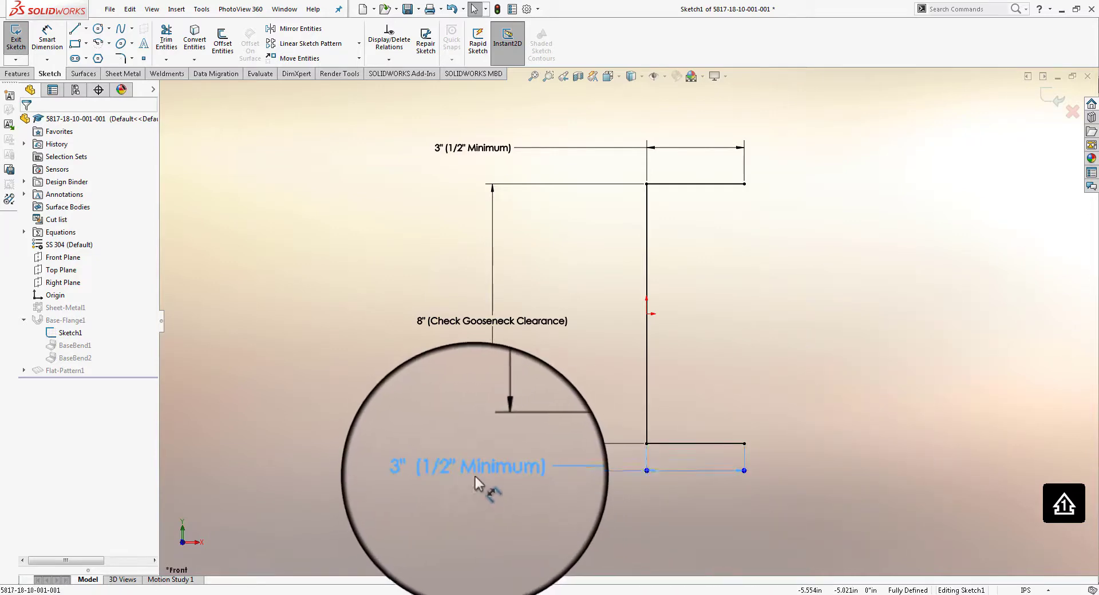
left_click_drag(475, 476, 587, 484)
double_click(858, 414)
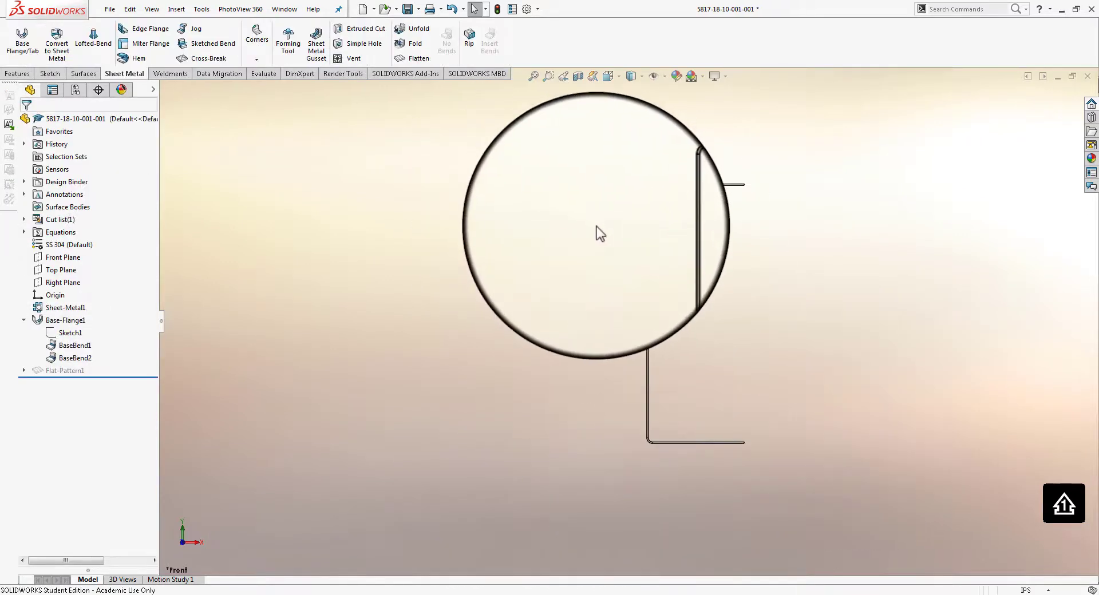
Reopen Sketch1 to view it at an angle, exit without changes and inspect the bent part in 3D
right_click(73, 332)
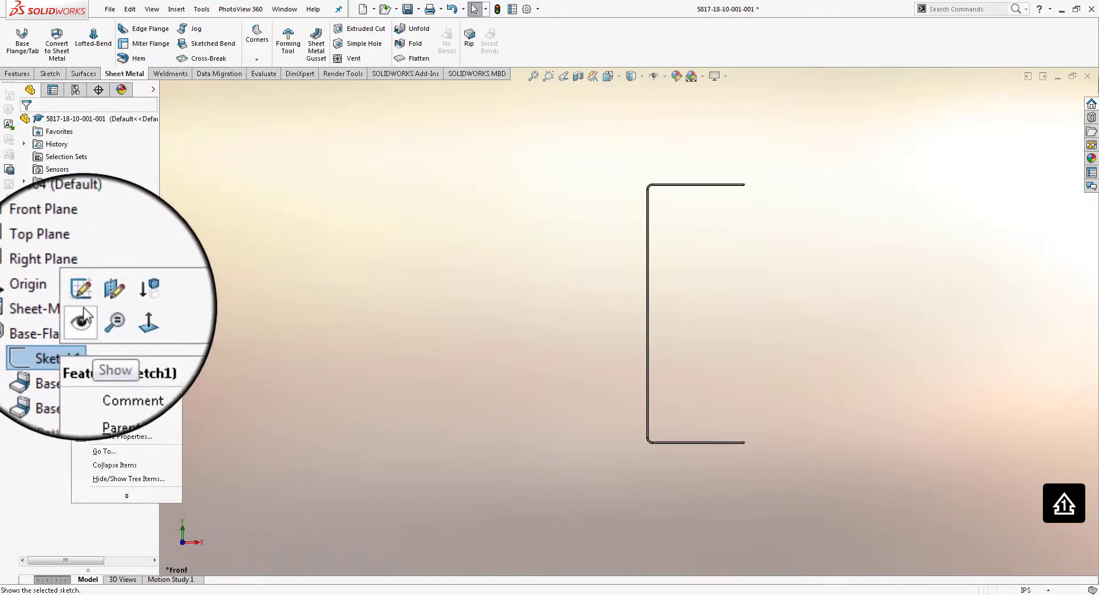
left_click(74, 331)
mouse_move(820, 255)
middle_mouse_down()
mouse_move(827, 242)
mouse_move(744, 331)
mouse_move(676, 274)
mouse_move(754, 241)
middle_mouse_up()
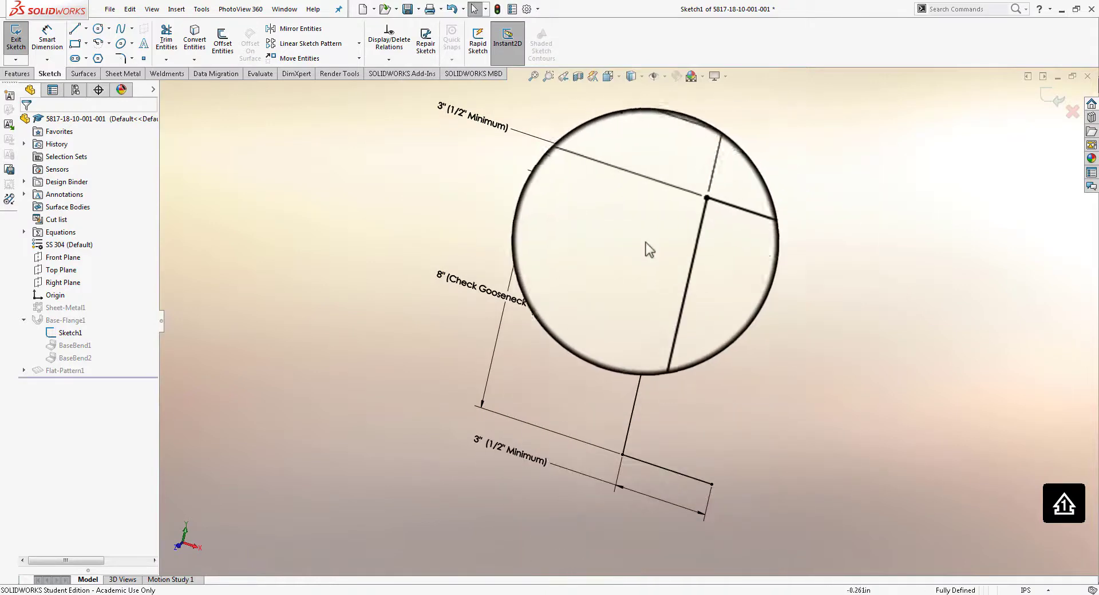
left_click(1053, 103)
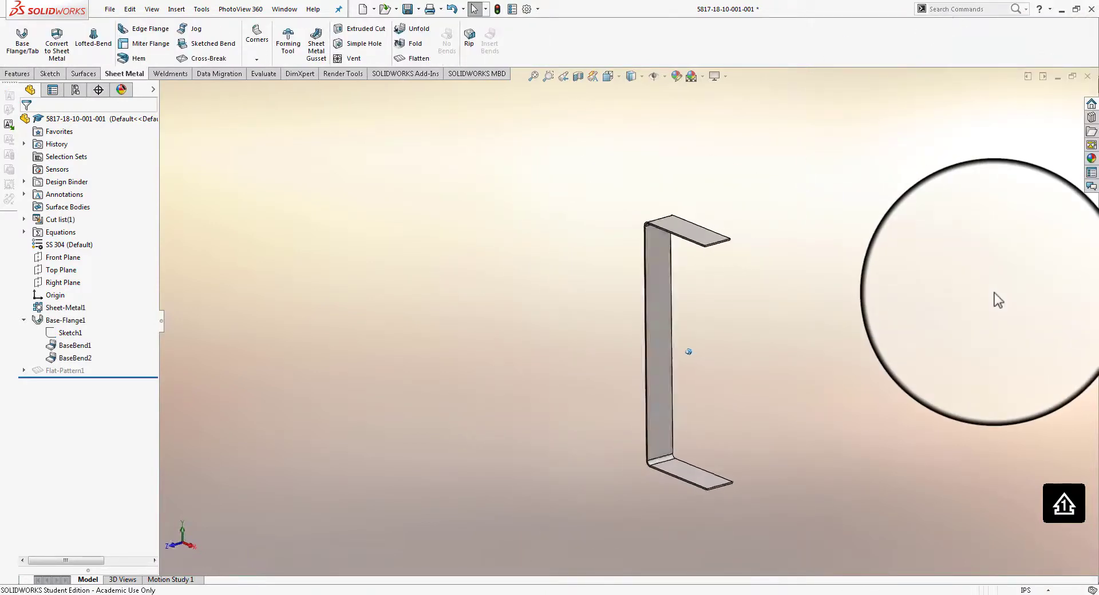
middle_click_drag(995, 293, 744, 252)
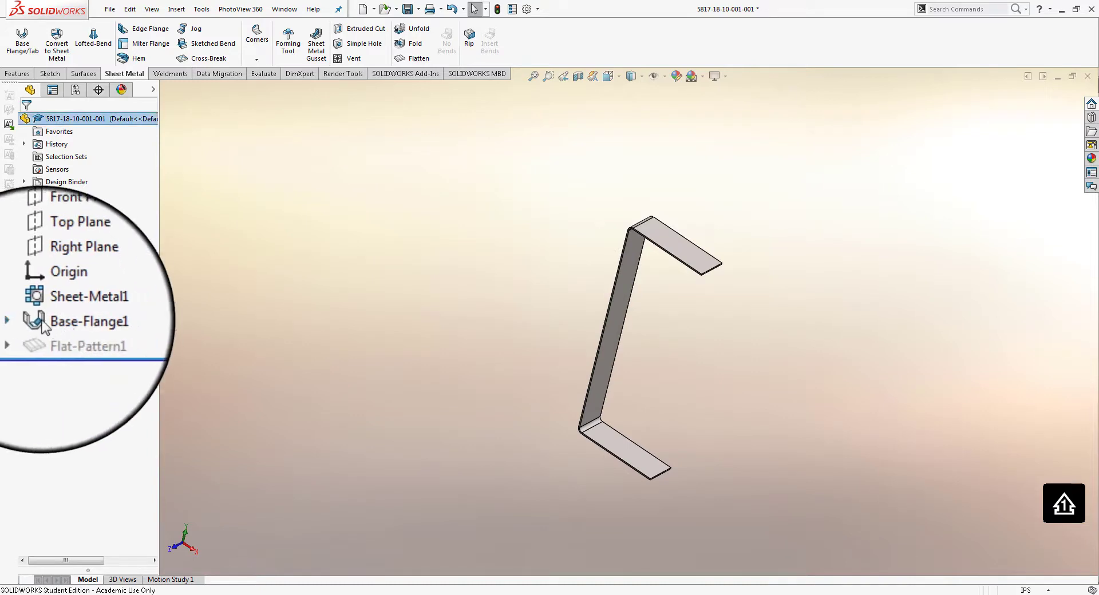
Edit the base flange, stretch its depth freehand, and set the mid-plane depth to 26 inches
right_click(28, 326)
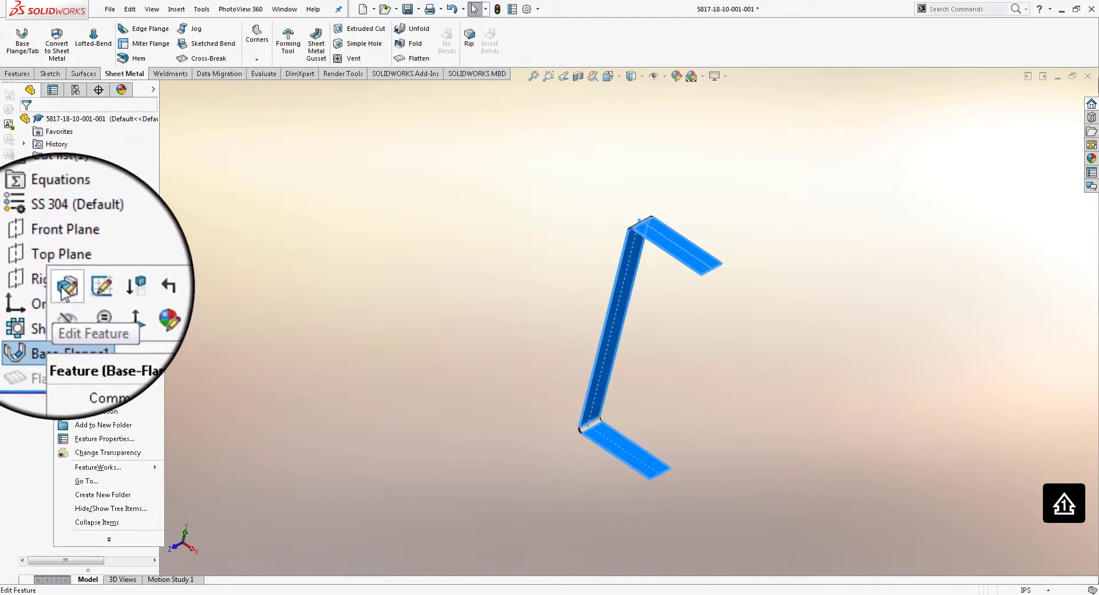
left_click(65, 292)
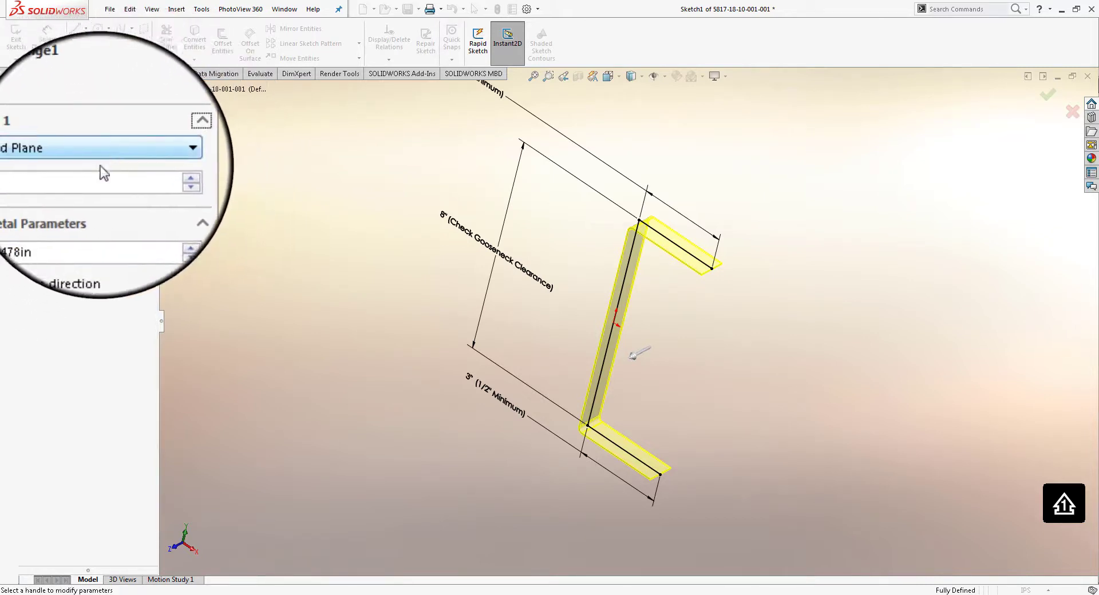
left_click_drag(74, 175, 31, 175)
left_click(66, 174)
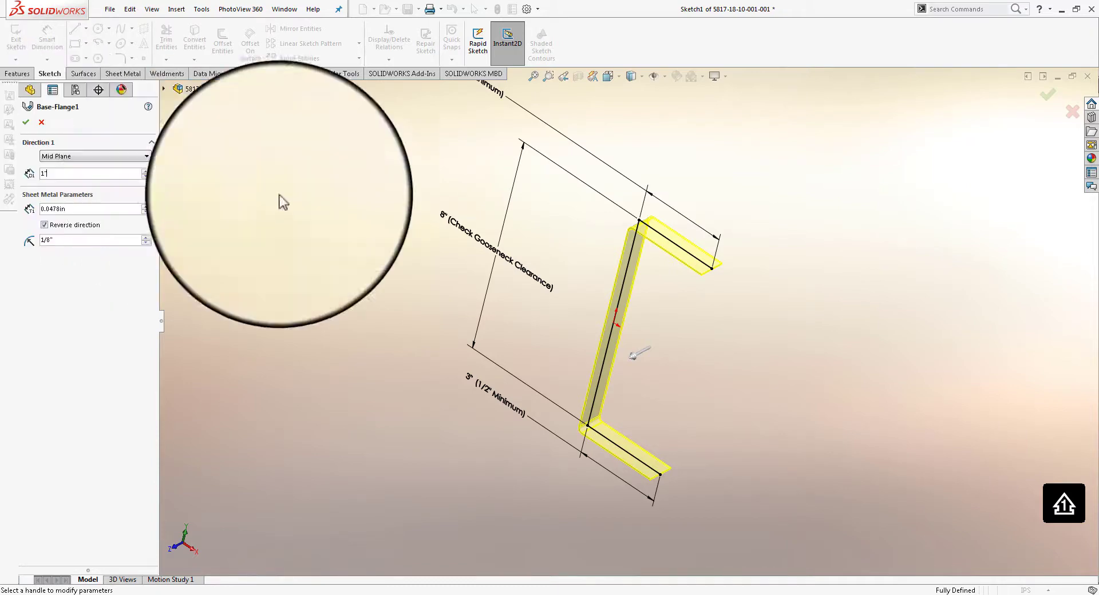
mouse_move(762, 235)
middle_mouse_down()
mouse_move(702, 301)
mouse_move(568, 292)
middle_mouse_up()
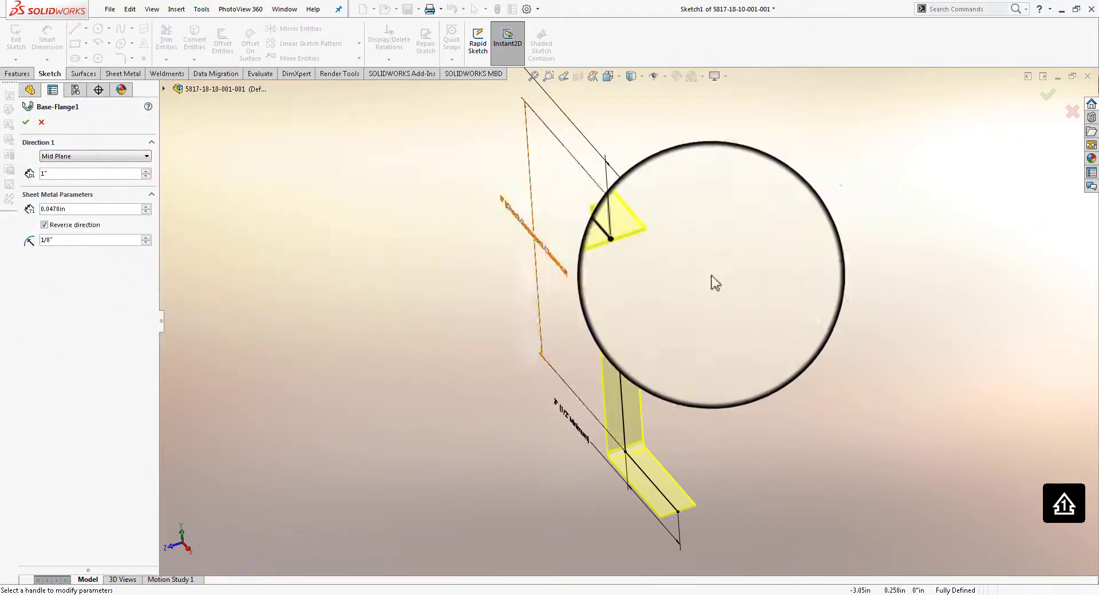
middle_click_drag(710, 275, 639, 256)
middle_click_drag(703, 269, 713, 326)
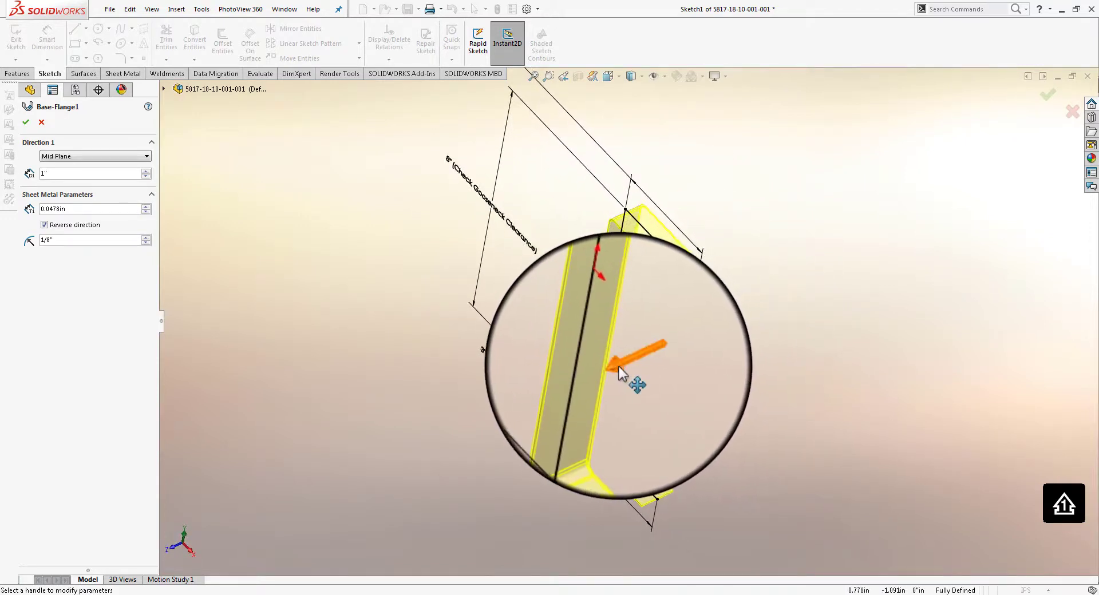
left_click(621, 366)
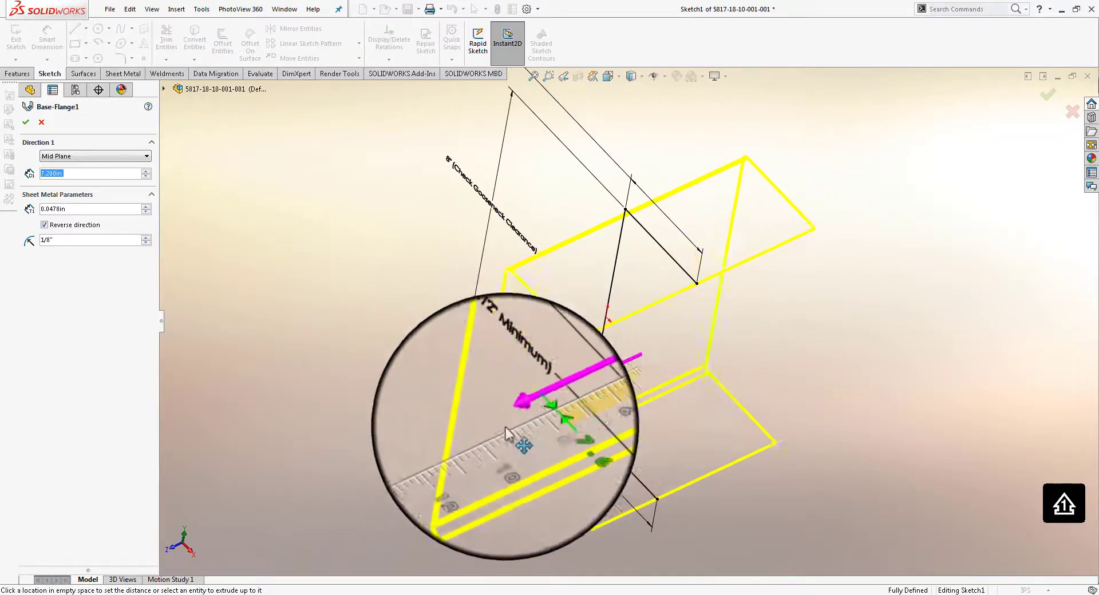
left_click(321, 495)
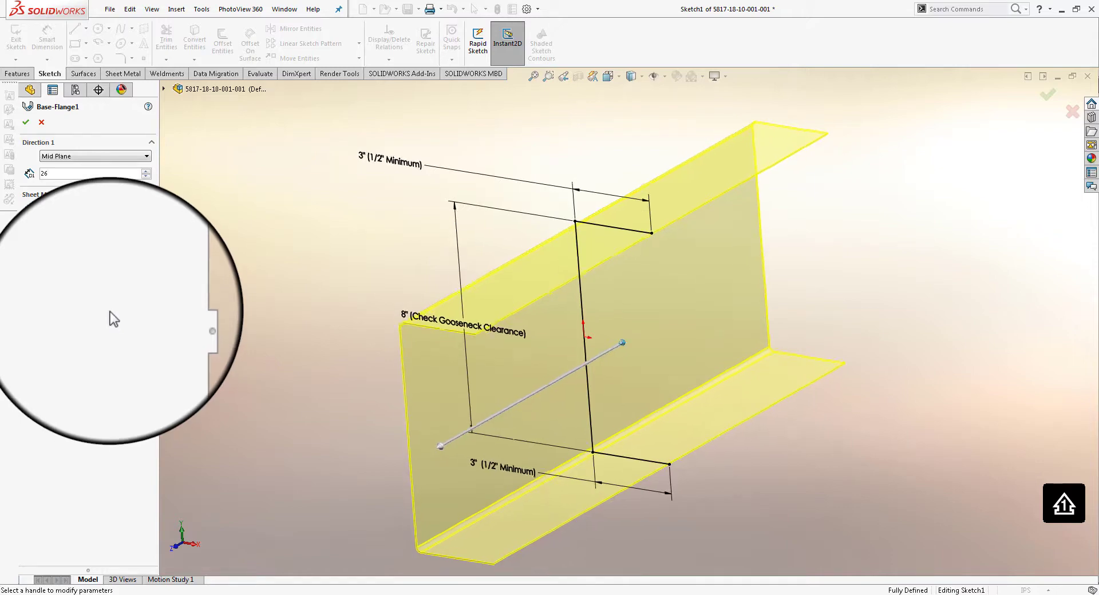
middle_click_drag(191, 318, 703, 273)
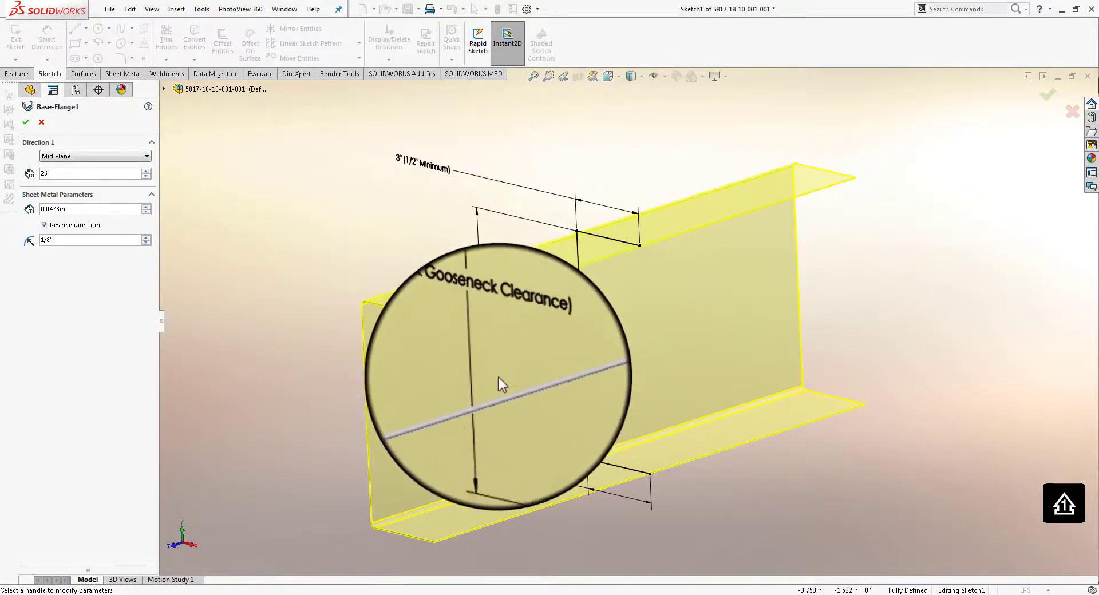
Try adjusting the base flange's depth freehand, set it back to 26 inches and accept the feature
left_click_drag(391, 423, 464, 404)
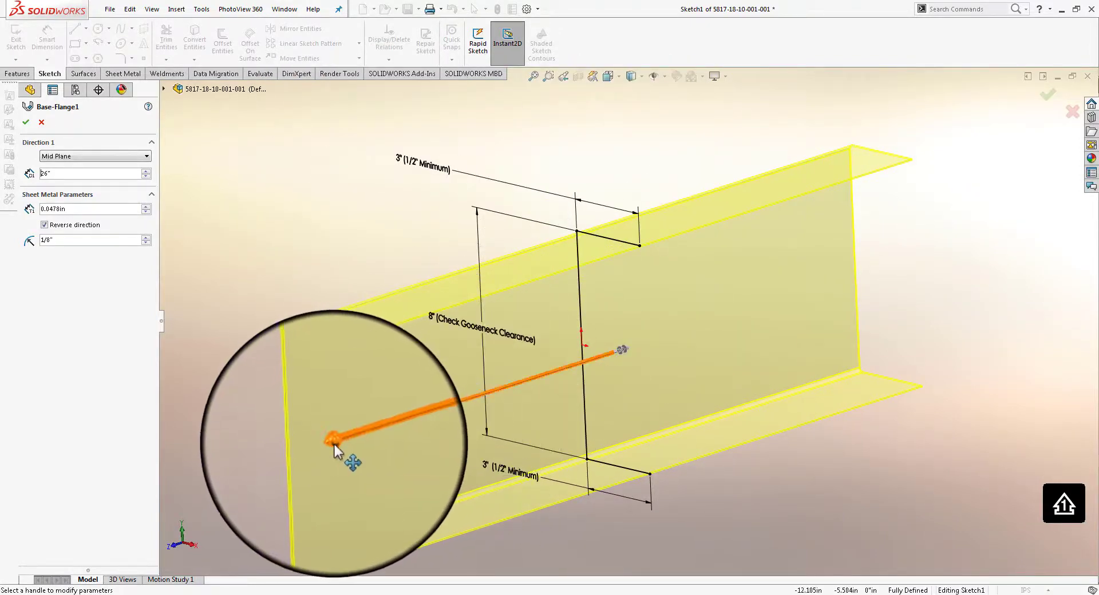
mouse_move(334, 444)
left_mouse_down()
mouse_move(439, 413)
mouse_move(432, 430)
mouse_move(387, 448)
mouse_move(569, 387)
mouse_move(600, 359)
mouse_move(490, 416)
mouse_move(387, 442)
mouse_move(520, 405)
mouse_move(366, 463)
left_mouse_up()
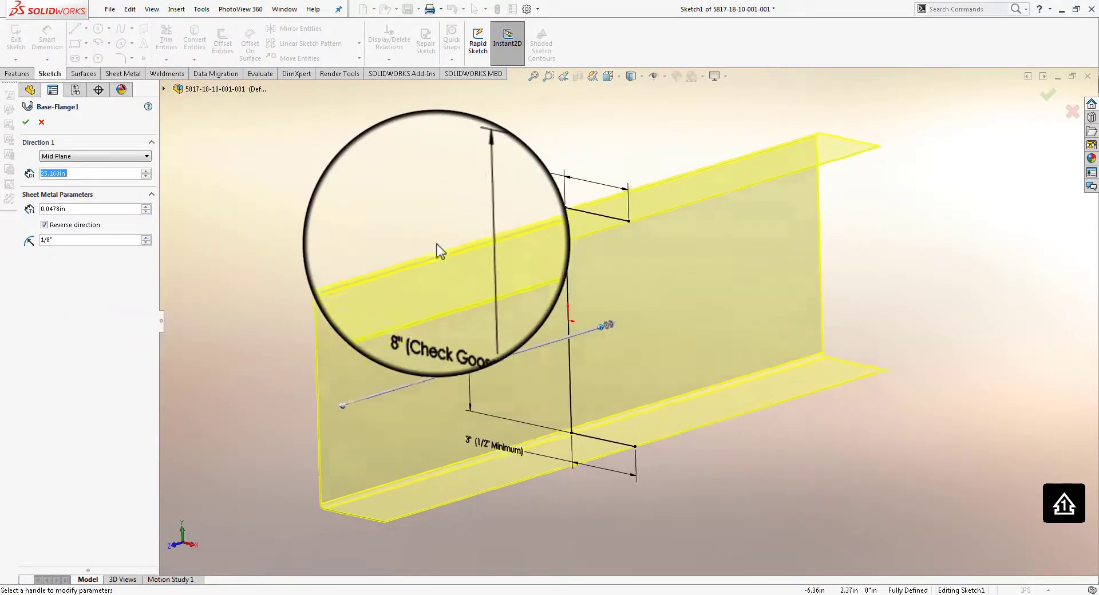
type("26")
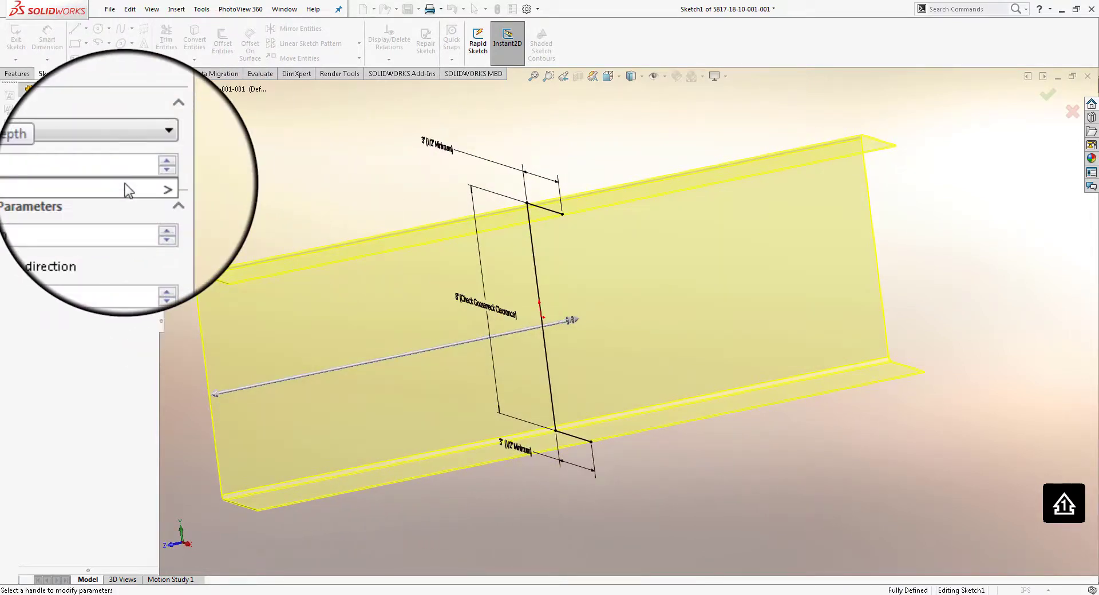
left_click(23, 117)
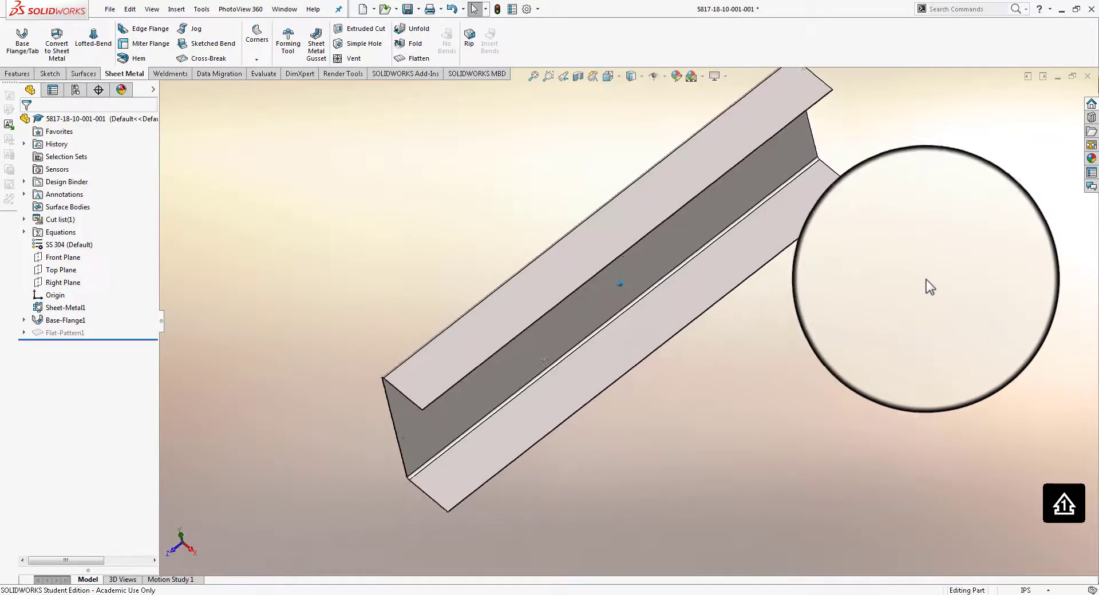
Examine the lengthened C-channel in the top view and from several angles, checking both flanges and the outside of the back
left_click(608, 76)
left_click(607, 223)
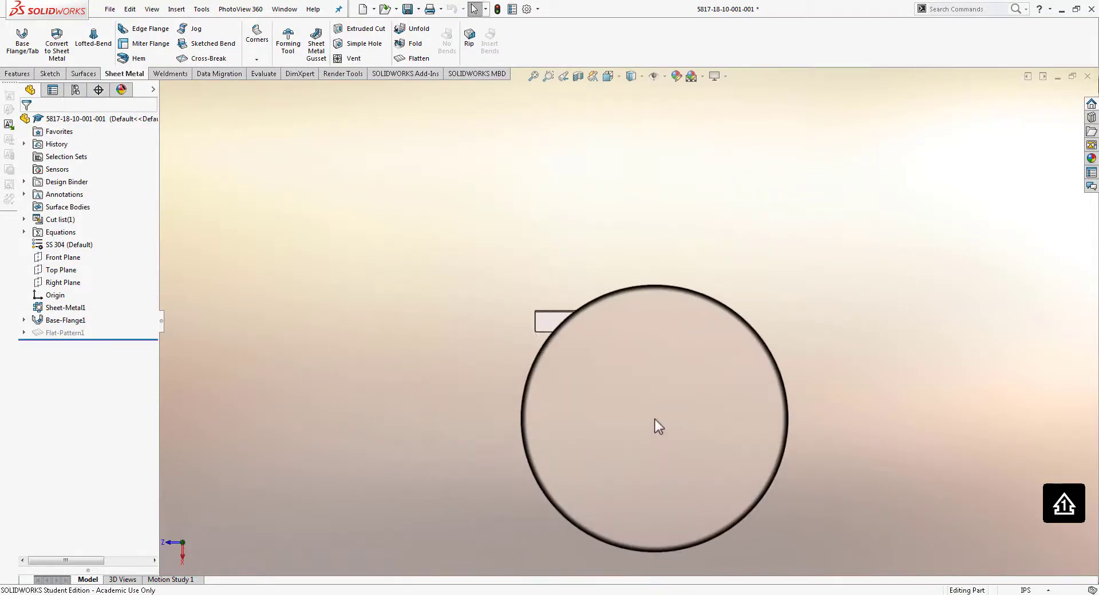
left_click(615, 76)
left_click(589, 269)
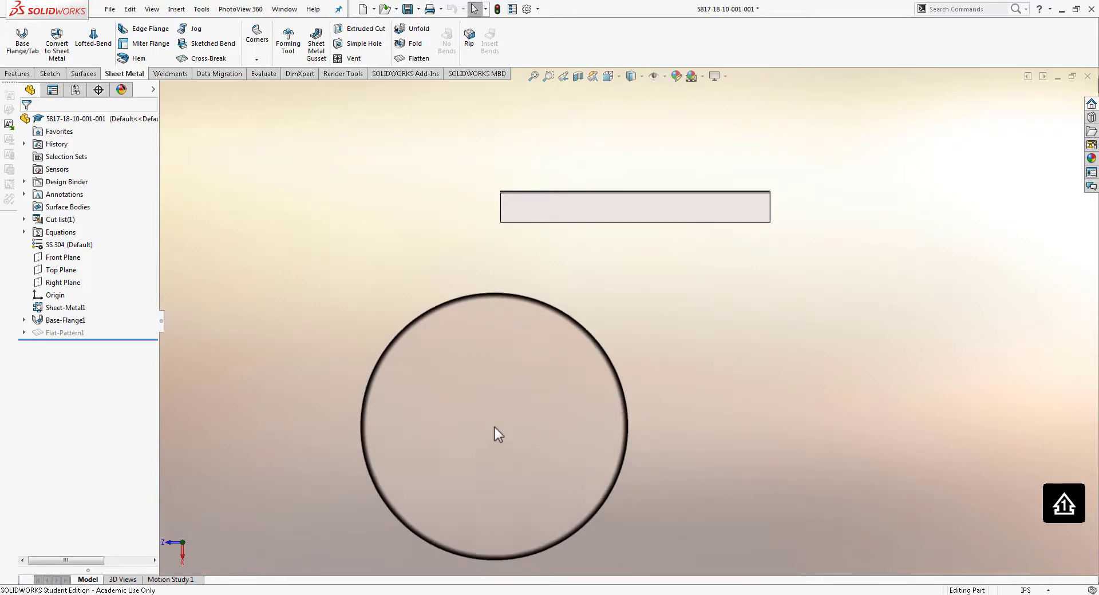
middle_click_drag(687, 326, 590, 297)
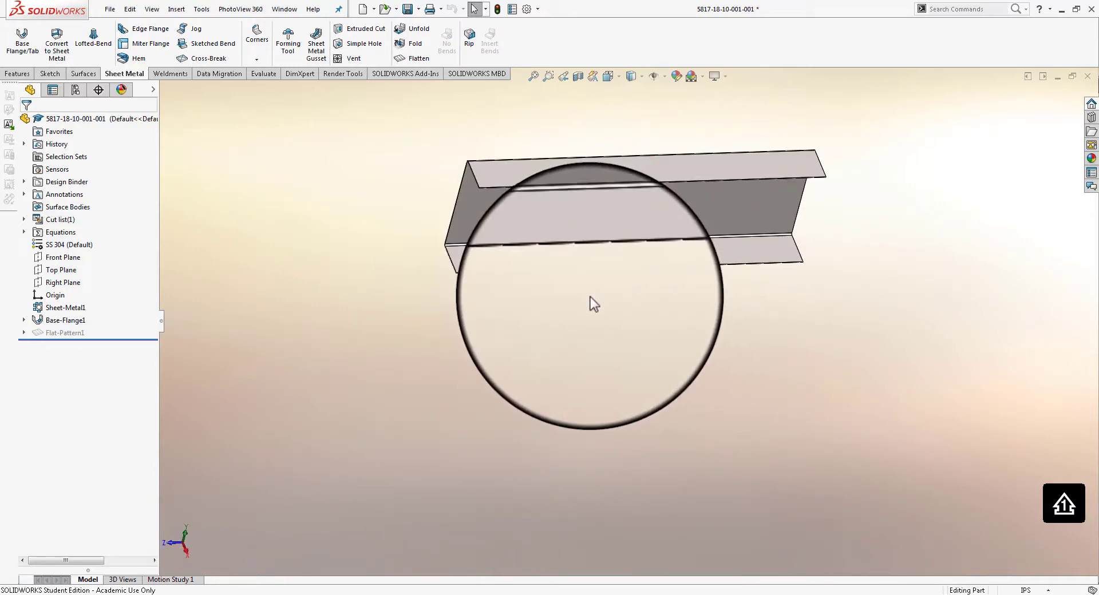
middle_click_drag(259, 232, 802, 210)
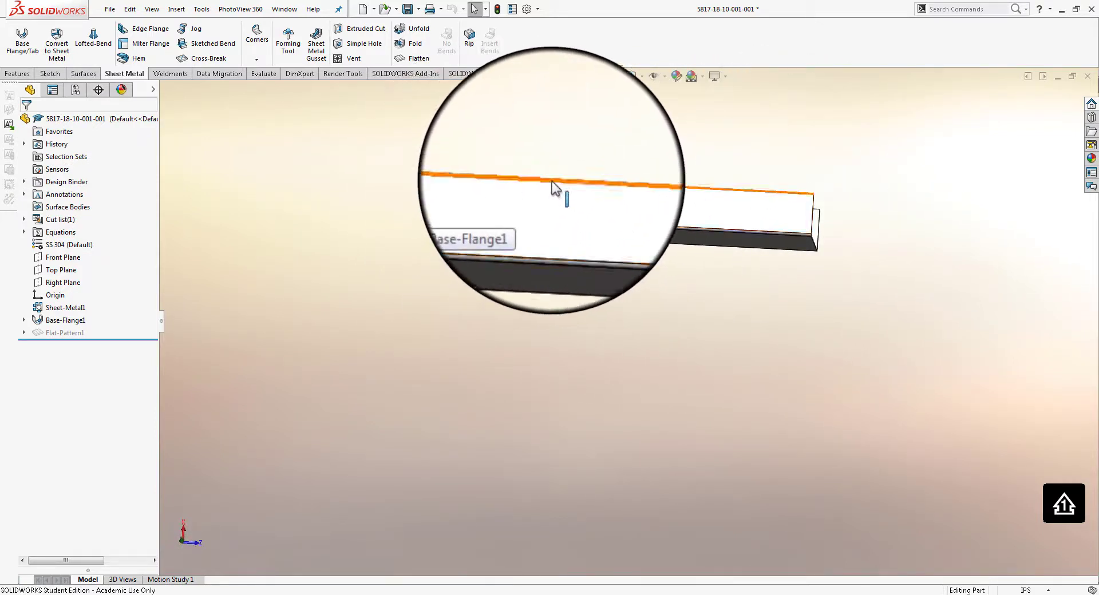
mouse_move(507, 339)
middle_mouse_down()
mouse_move(890, 300)
mouse_move(901, 291)
mouse_move(892, 281)
middle_mouse_up()
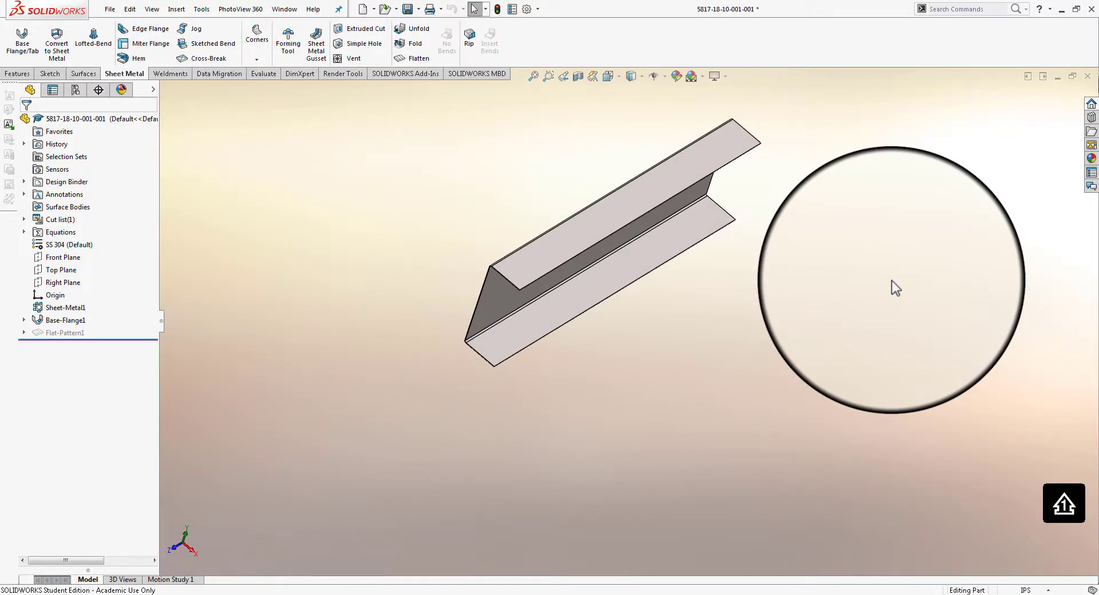
mouse_move(892, 280)
middle_mouse_down()
mouse_move(864, 215)
mouse_move(768, 243)
mouse_move(74, 23)
mouse_move(446, 262)
mouse_move(591, 396)
mouse_move(628, 282)
middle_mouse_up()
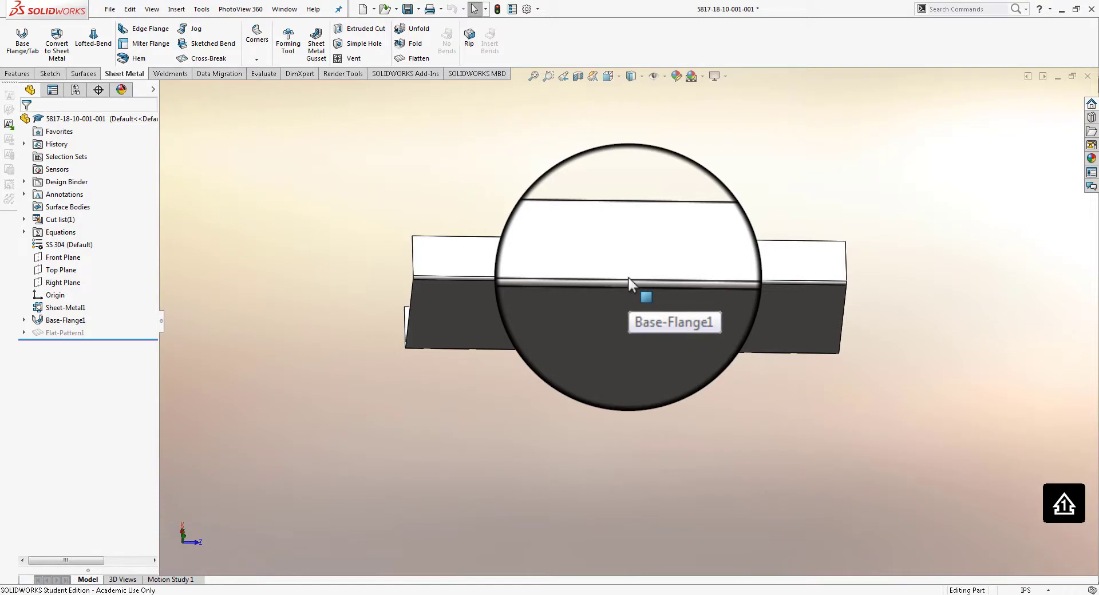
middle_click_drag(519, 167, 471, 164)
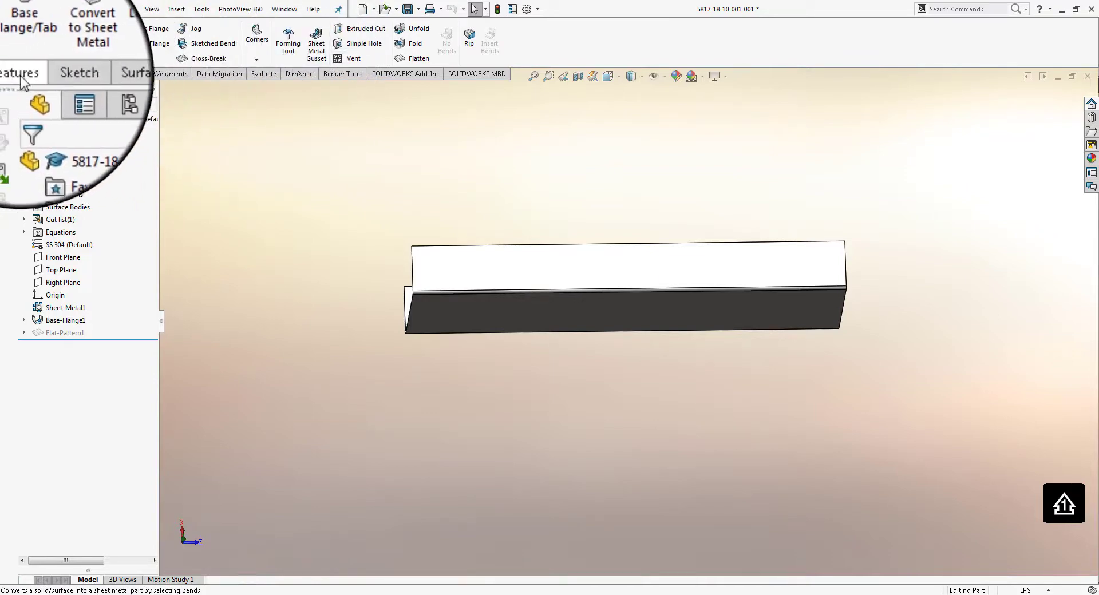
left_click(34, 76)
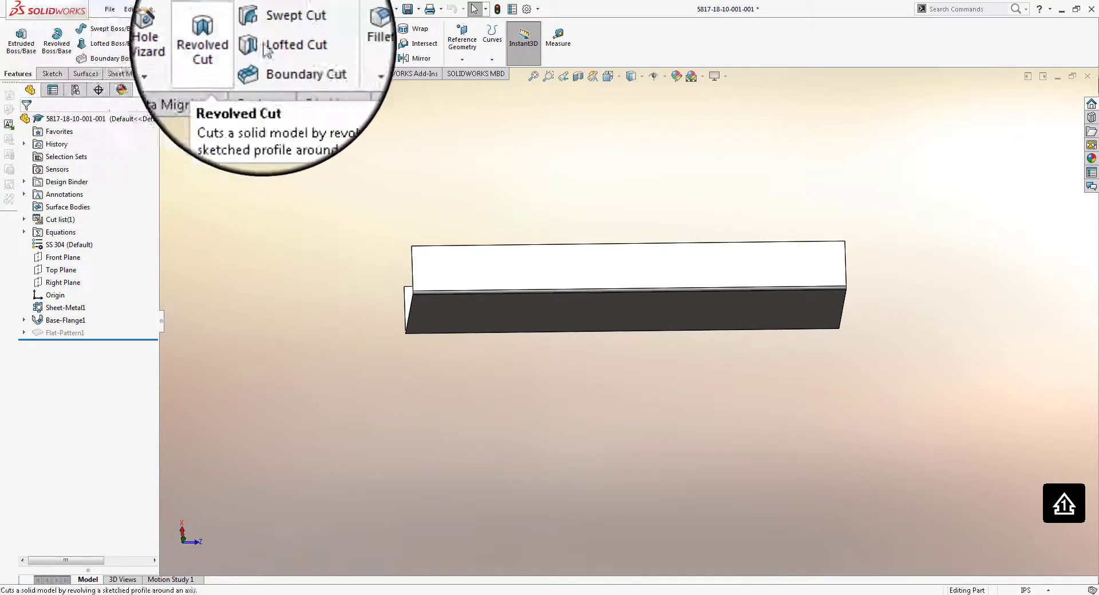
left_click(121, 72)
left_click(16, 76)
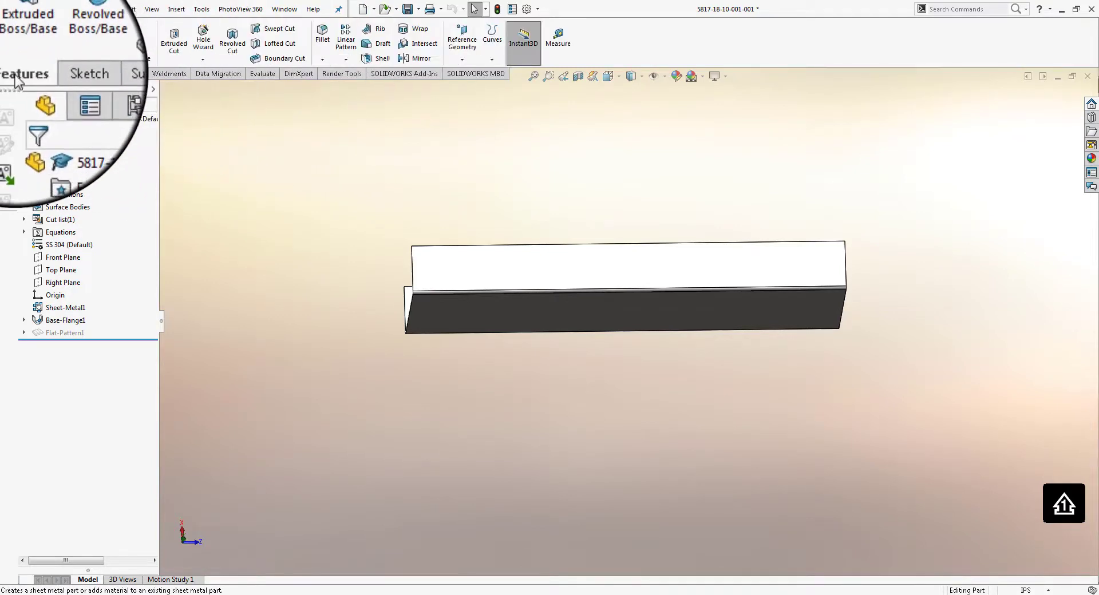
left_click(127, 76)
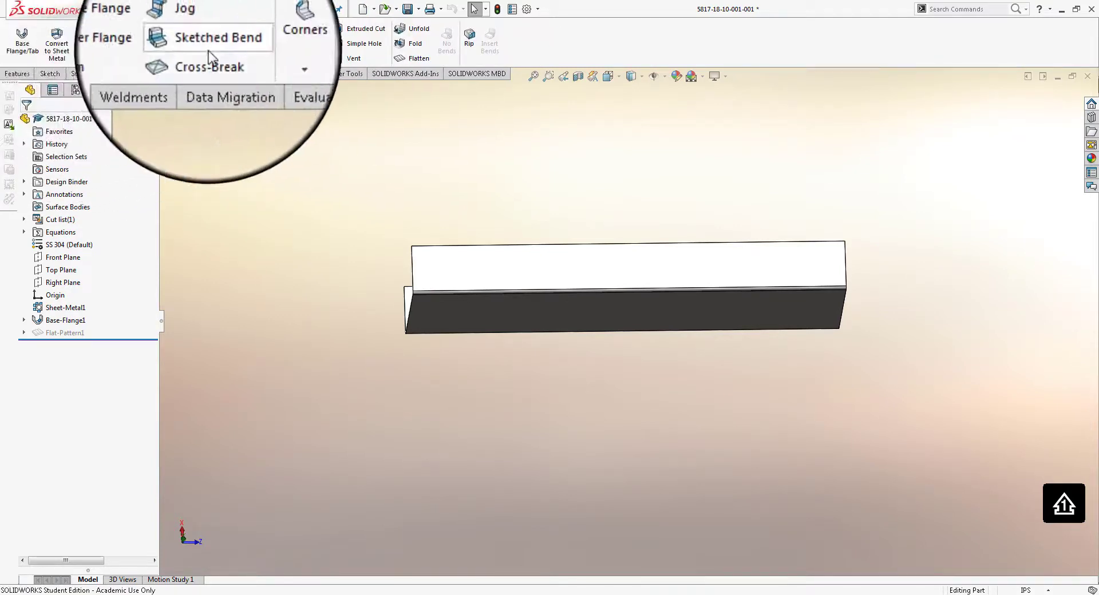
Start an Extruded Cut on the top flange's outer face and sketch two rectangles along its free edge, about 1.5 × 4.2 and 1.5 × 6.5 inches
left_click(18, 78)
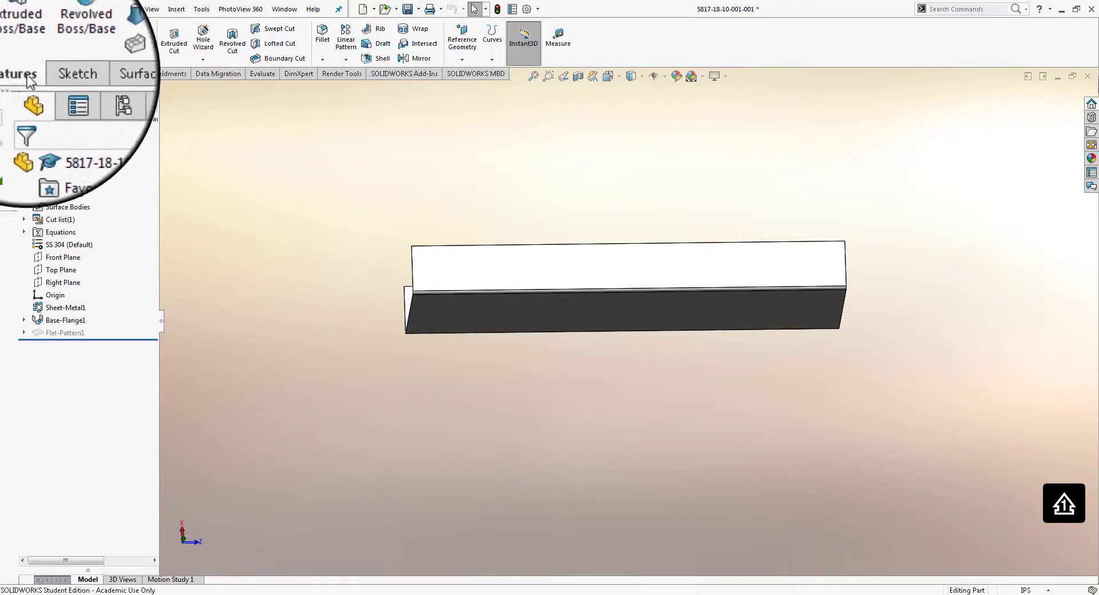
left_click(175, 48)
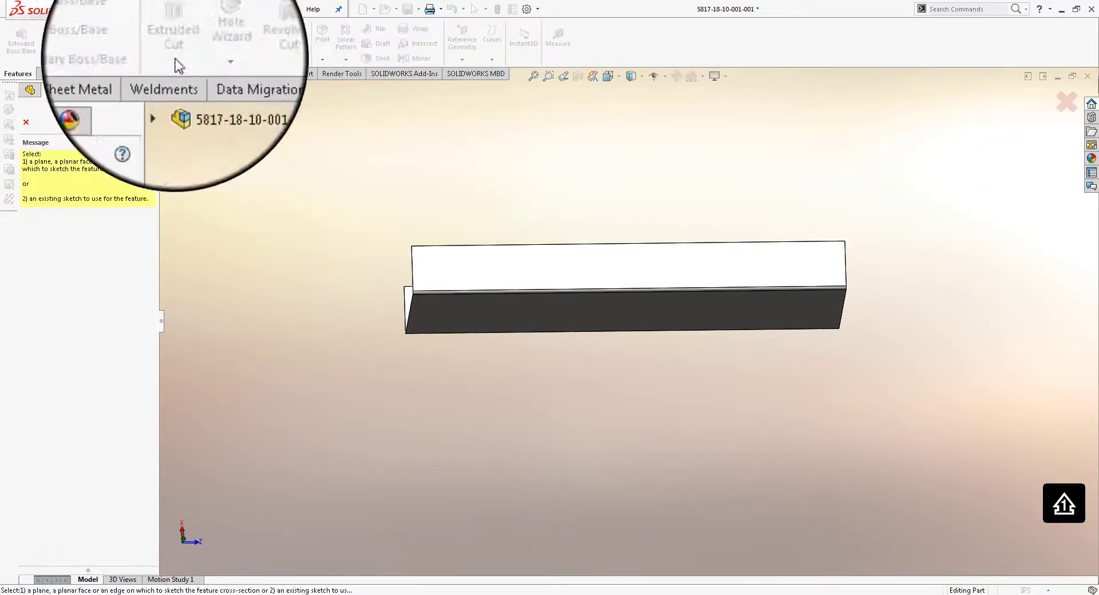
left_click(433, 259)
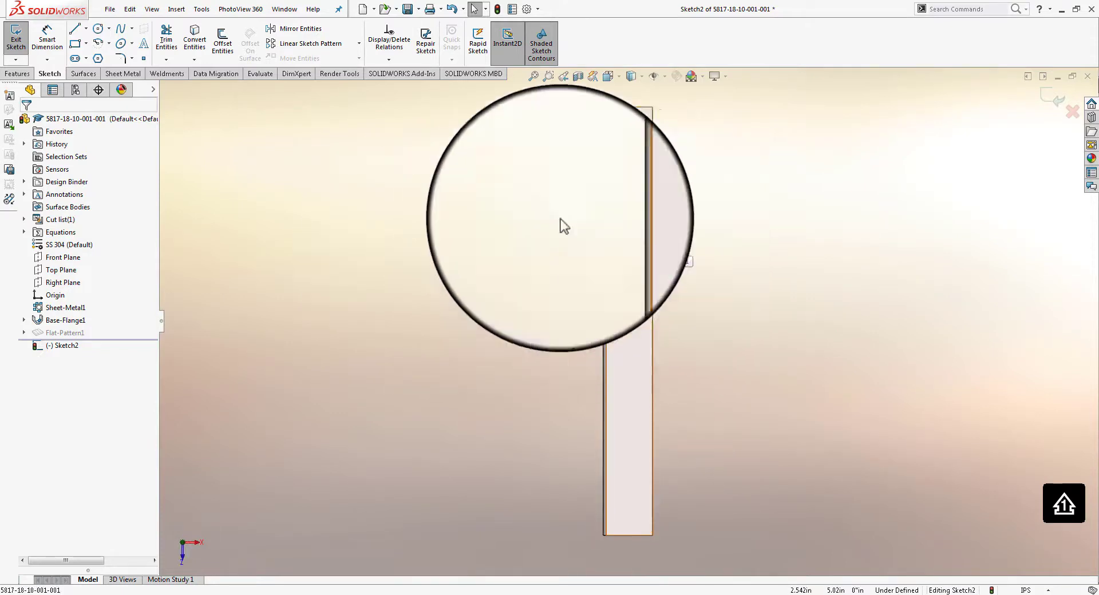
left_click(74, 43)
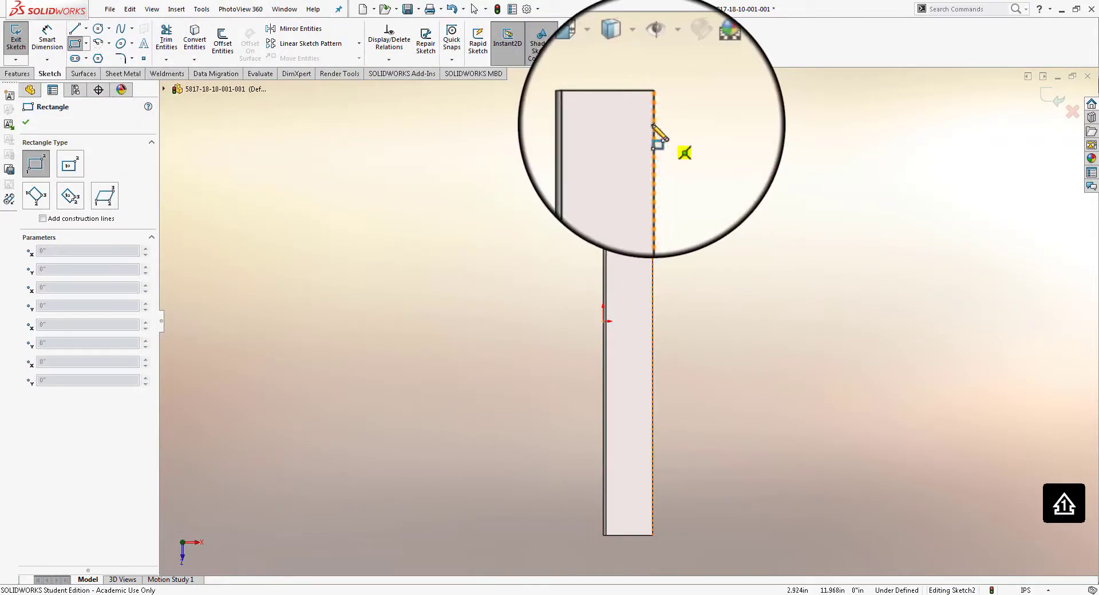
left_click(654, 122)
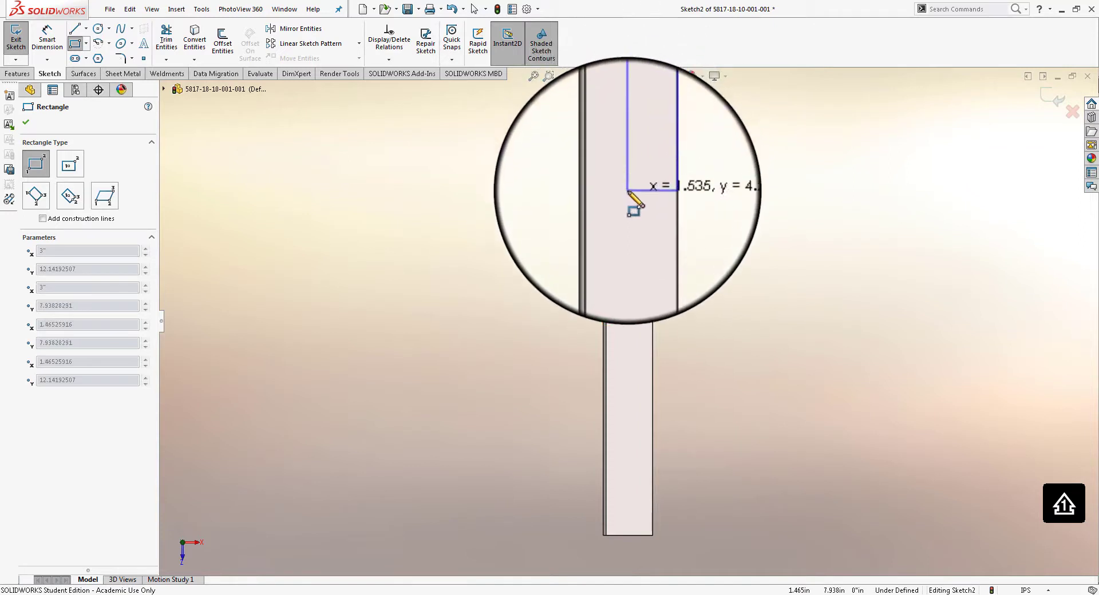
left_click(627, 190)
left_click(653, 214)
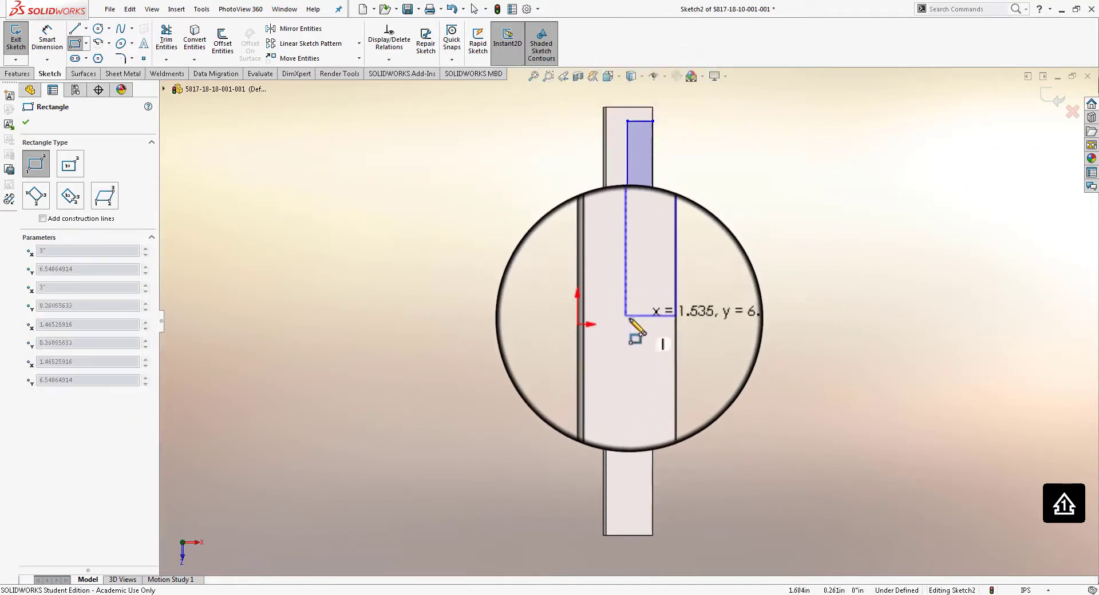
left_click(628, 321)
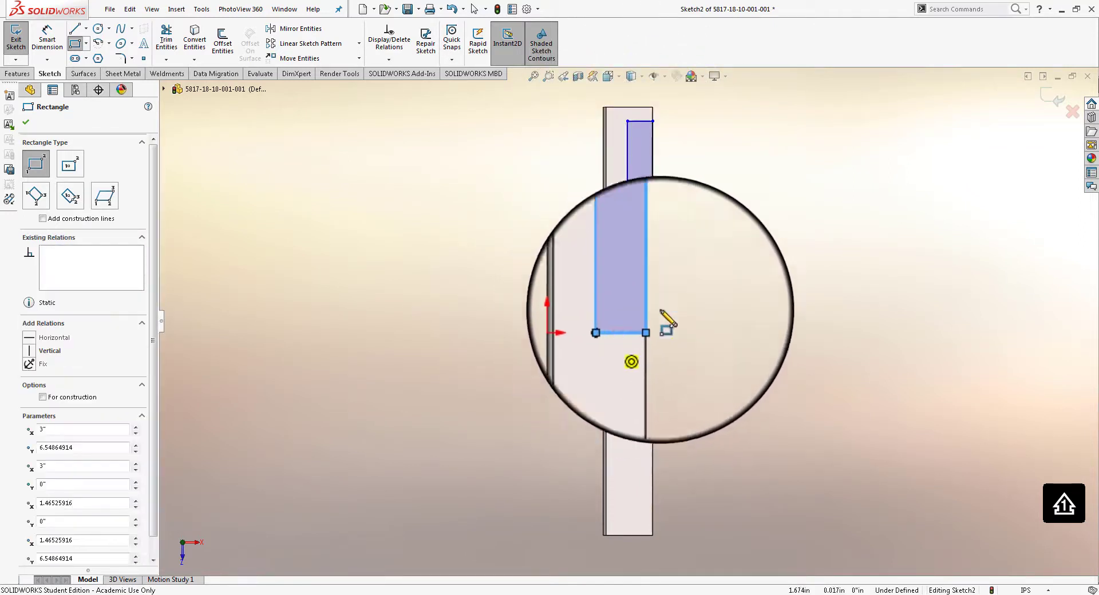
key("Escape")
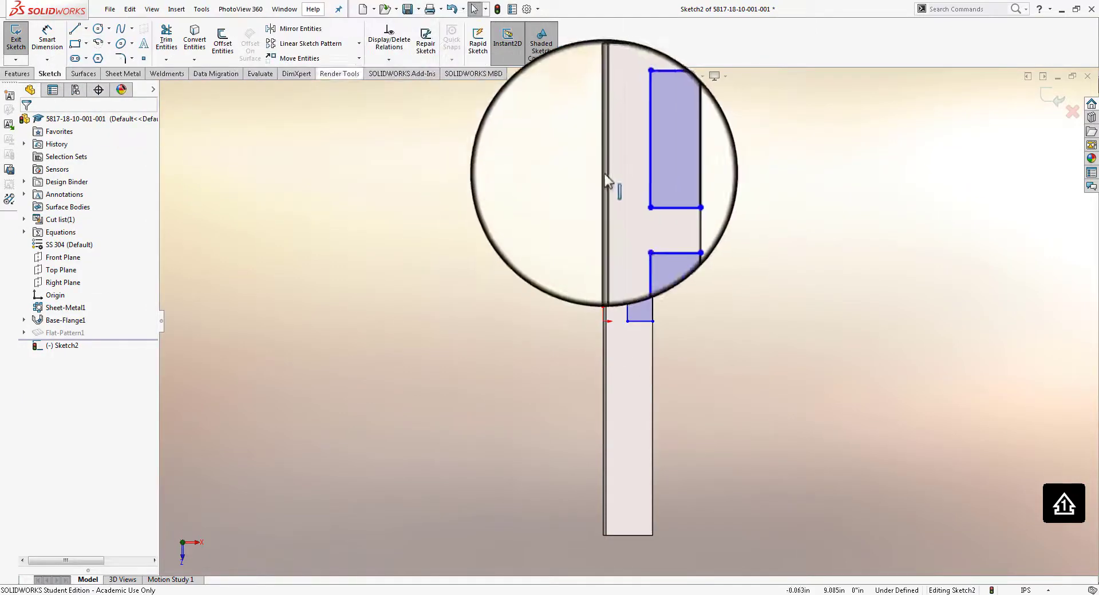
Make the inner vertical edges of the two rectangles collinear and clear the selection
left_click(628, 219)
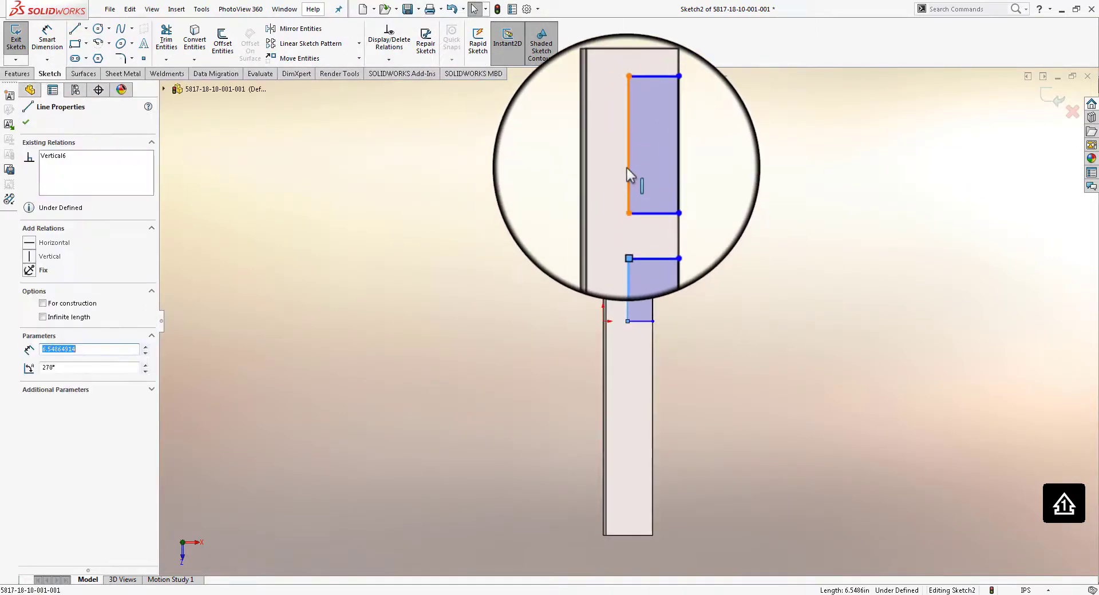
left_click(628, 169, "ctrl")
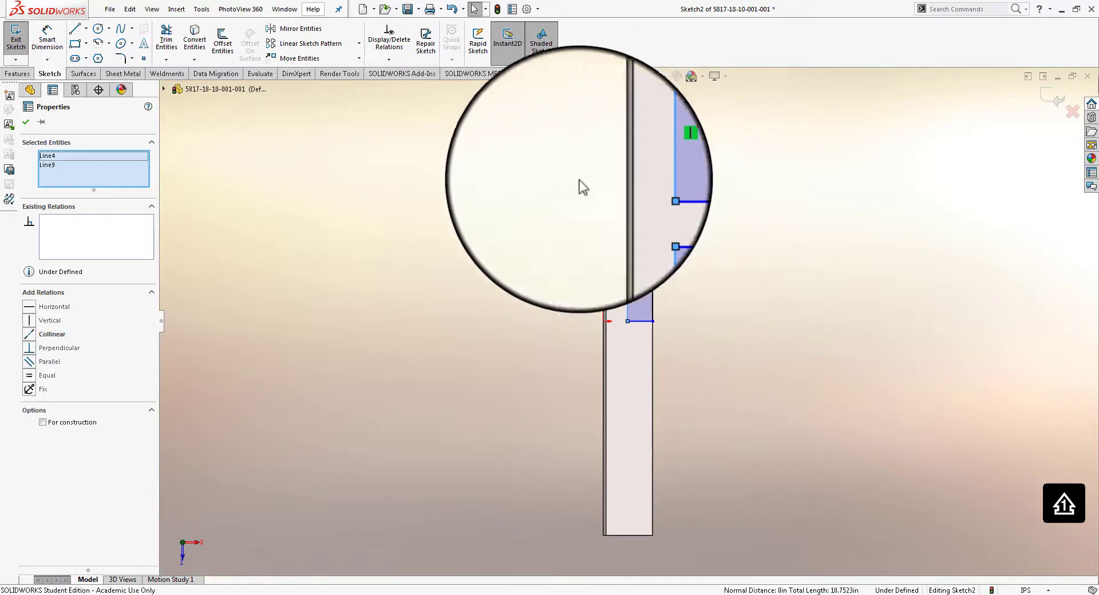
left_click(28, 334)
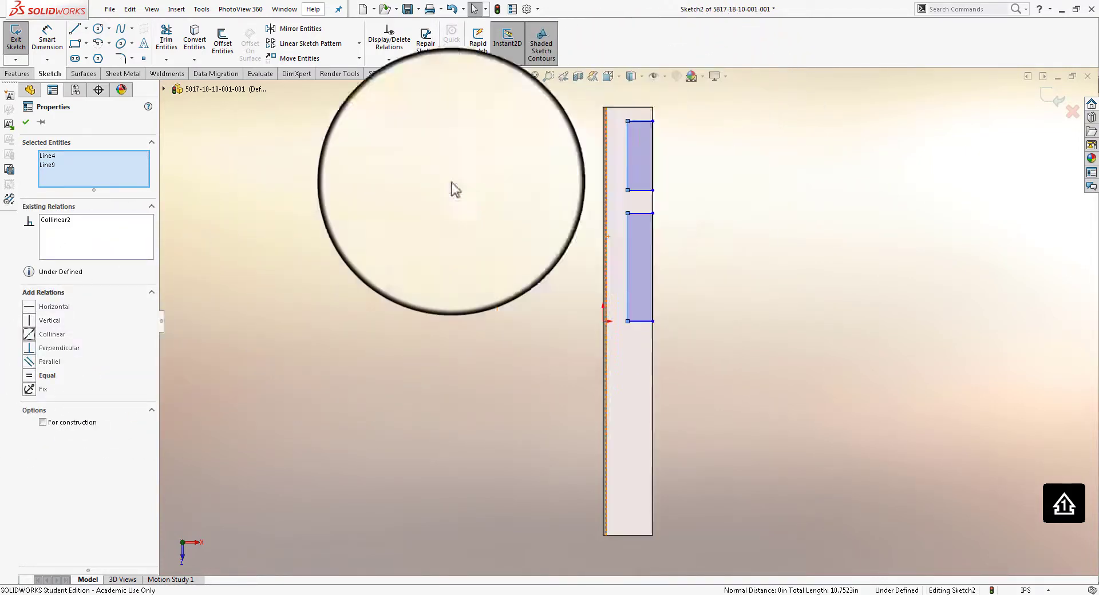
left_click(489, 104)
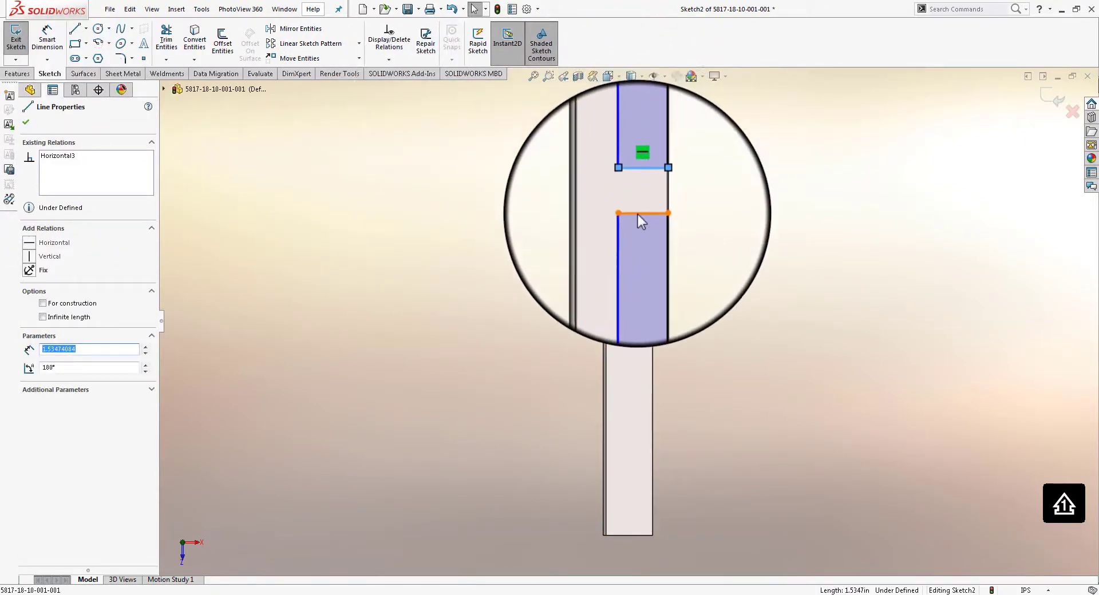
left_click(569, 191)
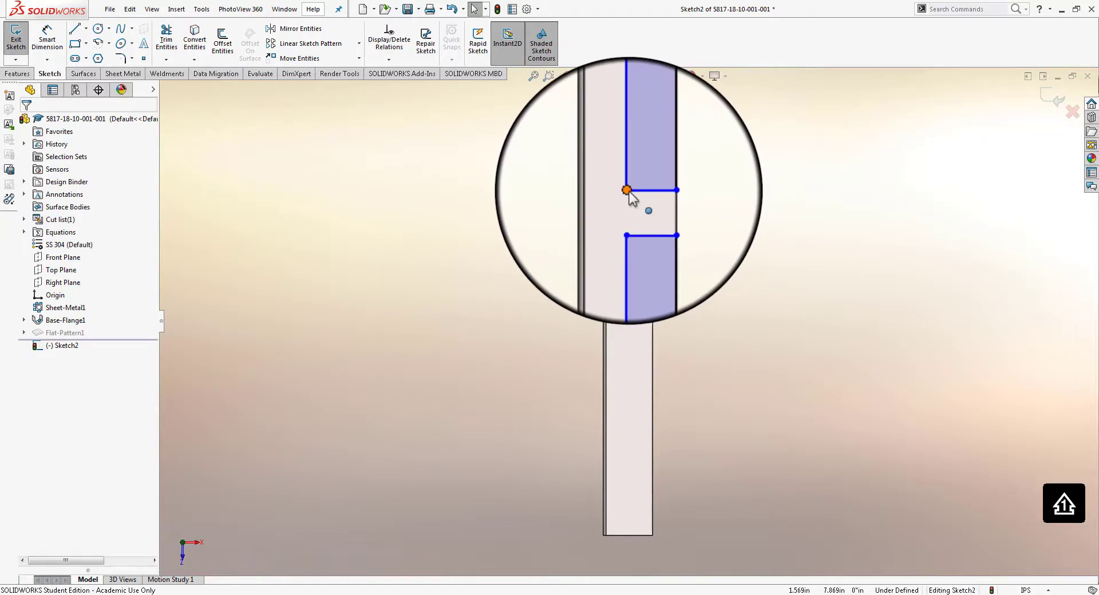
Dimension the upper rectangle's near edge 1 inch from the end of the flange
mouse_move(629, 192)
left_mouse_down()
mouse_move(627, 172)
mouse_move(621, 192)
mouse_move(628, 182)
left_mouse_up()
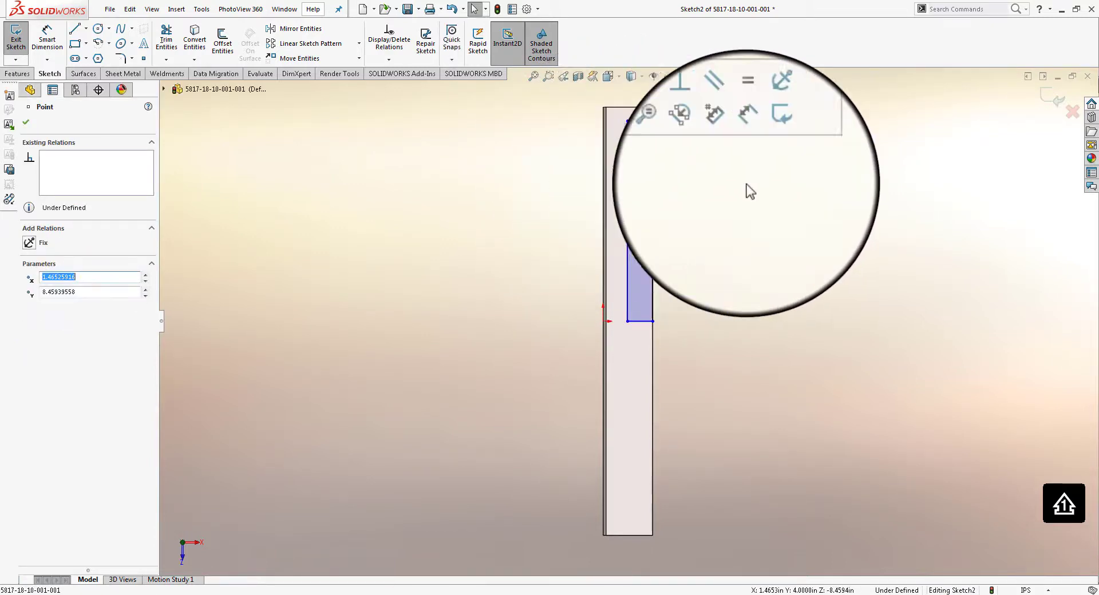
left_click(760, 225)
left_click(52, 37)
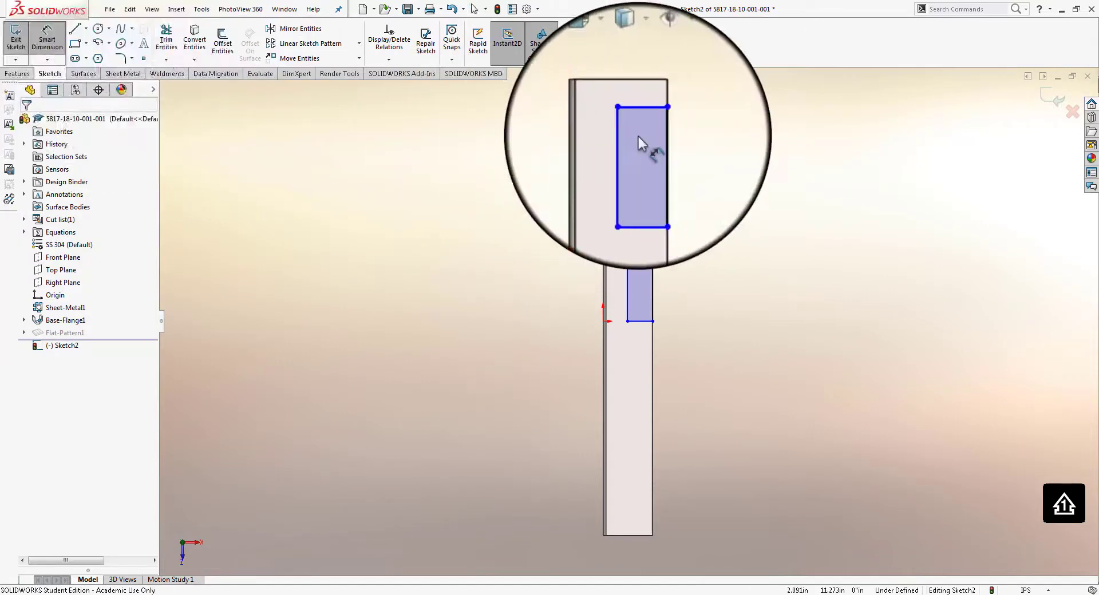
scroll(638, 136, "down", 3)
left_click(642, 158)
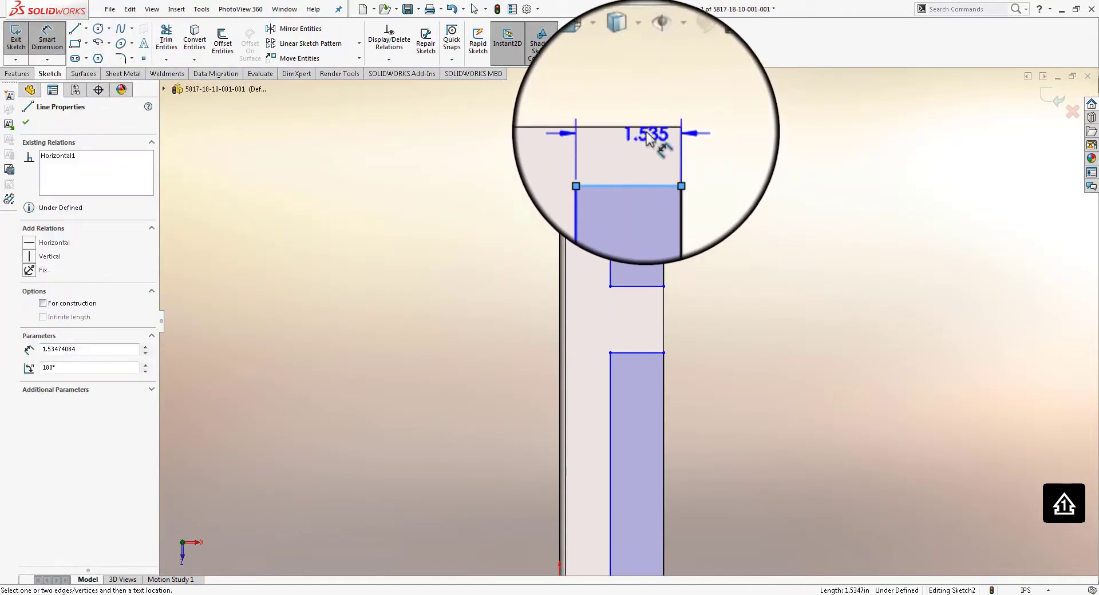
left_click(644, 129)
left_click(705, 151)
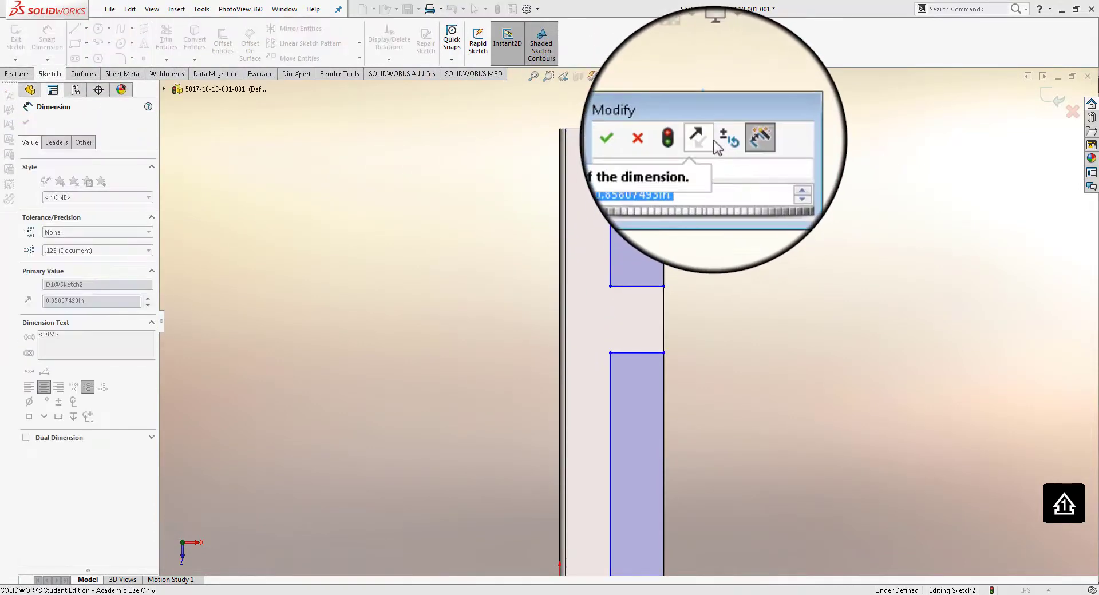
key("Return")
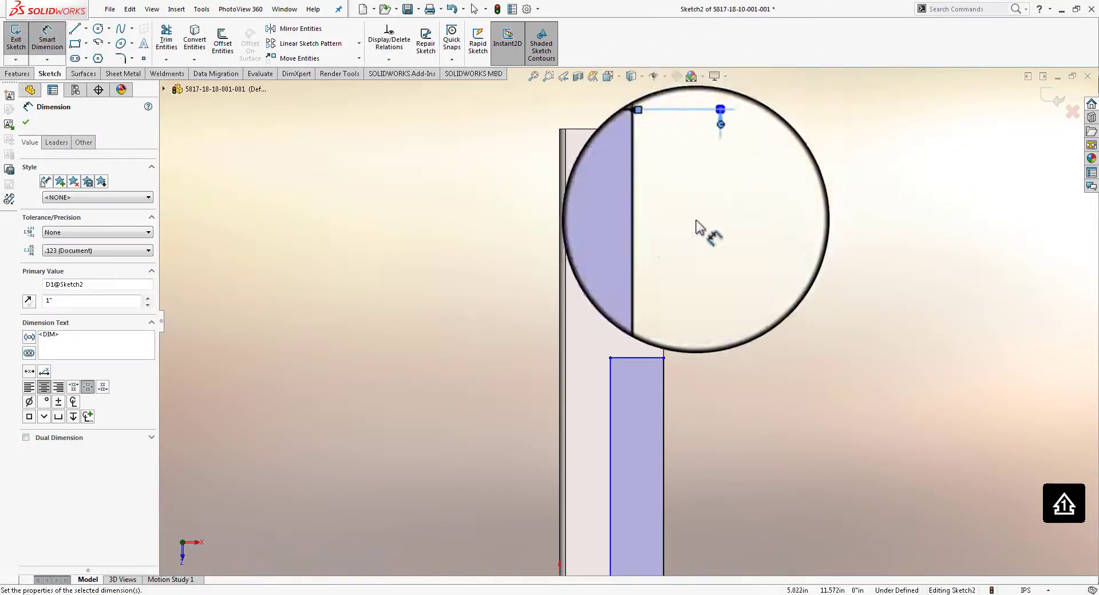
Dimension the gap between the two rectangles to 1 inch and their width to 1 1/2 inches
left_click(637, 286)
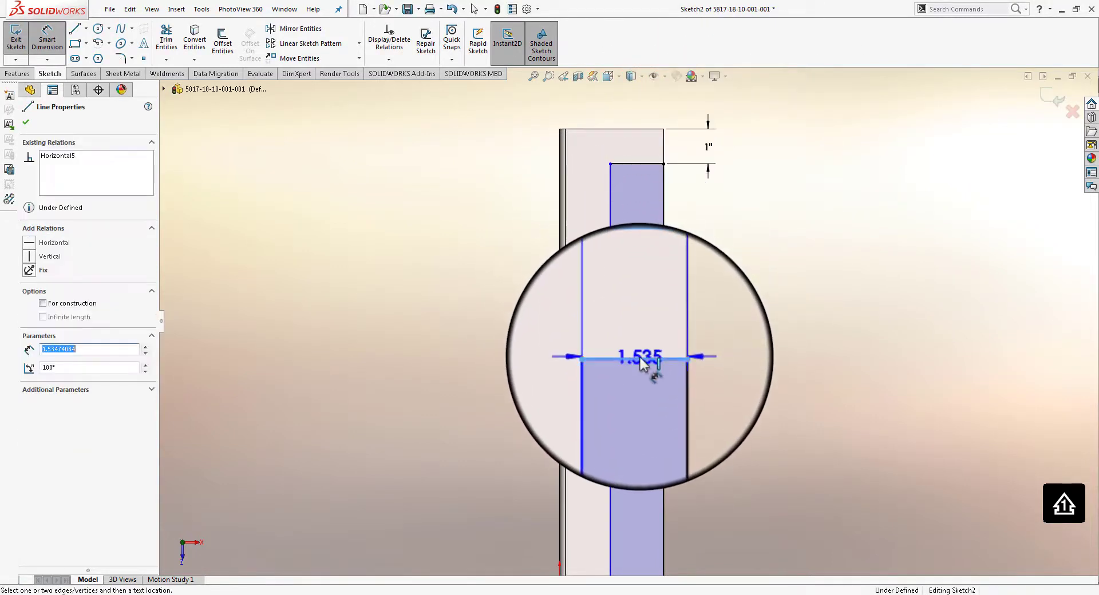
left_click(710, 337)
type("1")
key("Return")
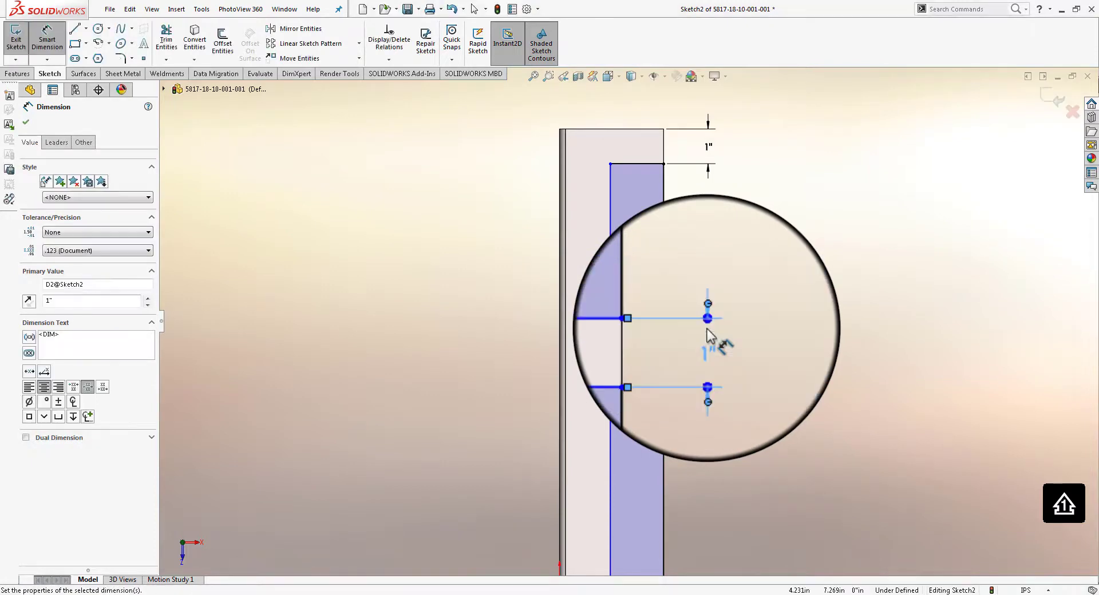
left_click(612, 188)
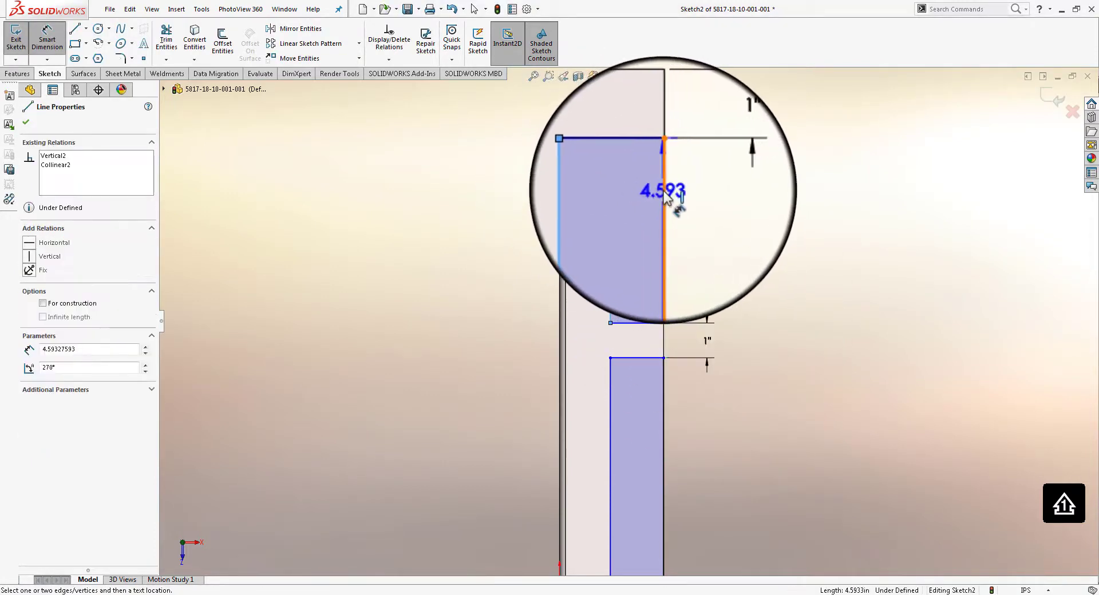
left_click(642, 103)
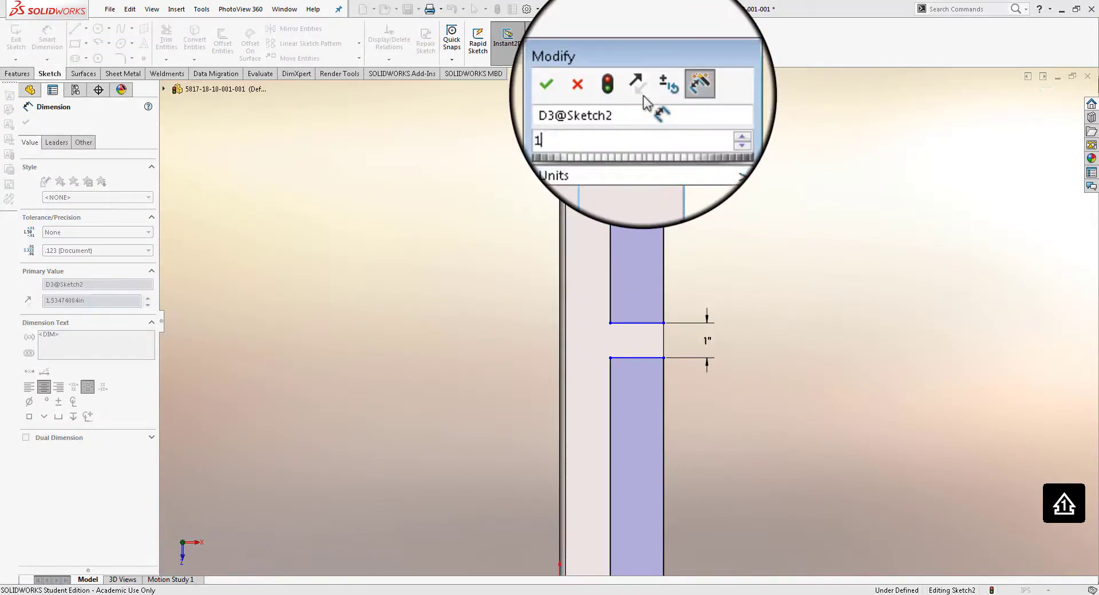
key("Return")
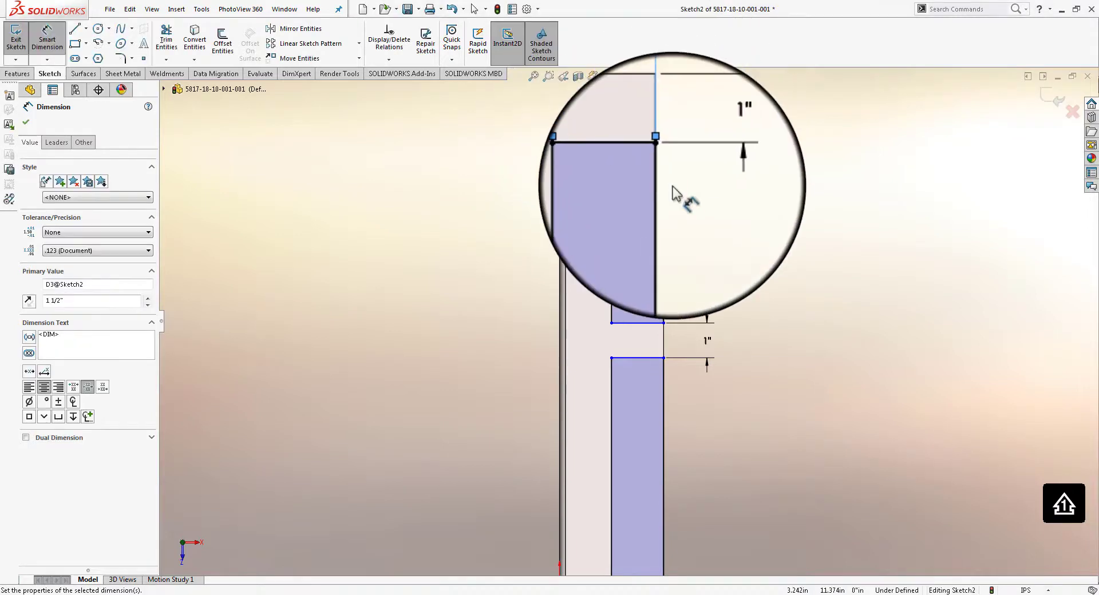
Dimension the upper rectangle's long inner edge to 5 inches and leave the dimension tool
key("z")
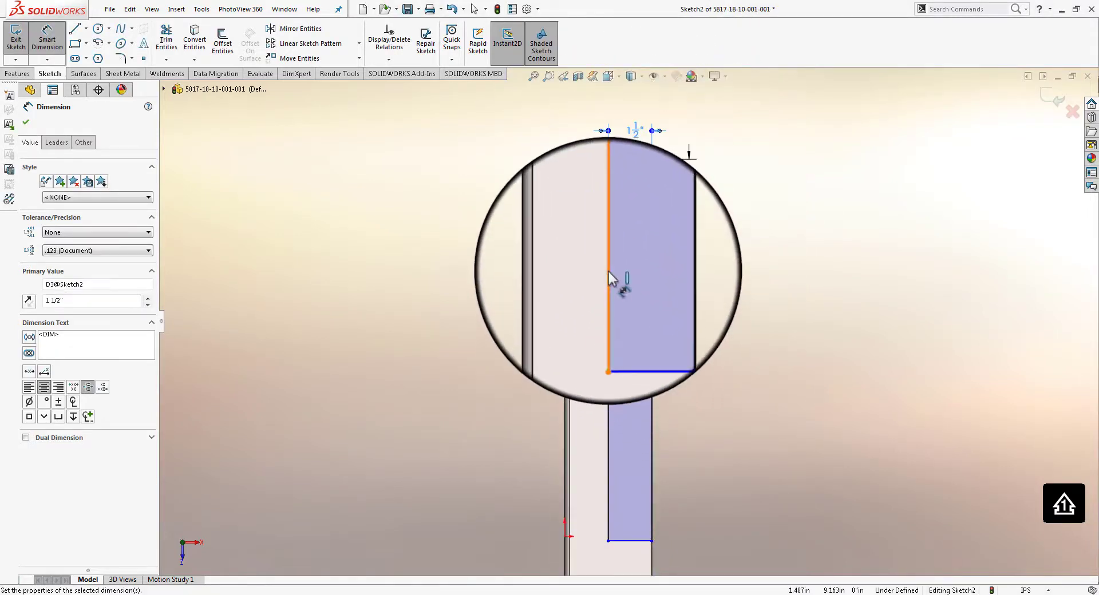
left_click(608, 279)
left_click(499, 256)
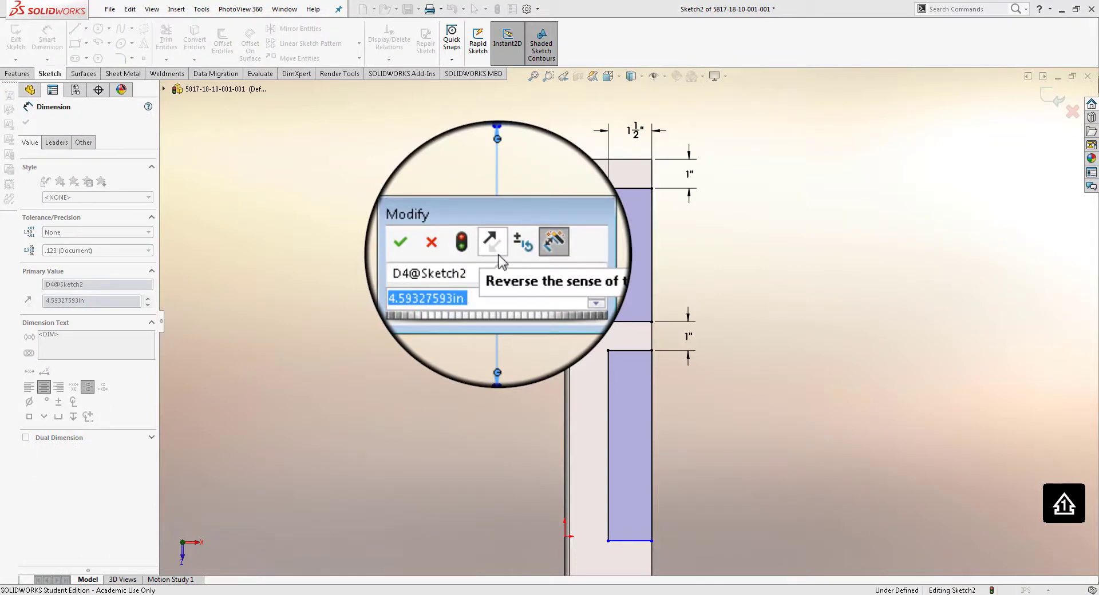
type("5")
key("Return")
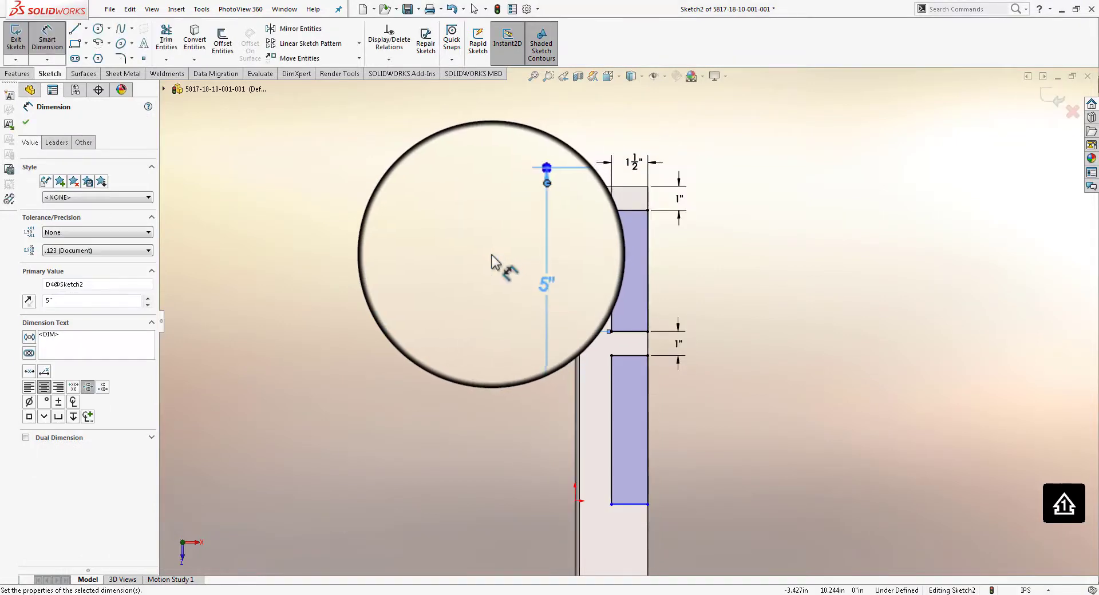
key("Escape")
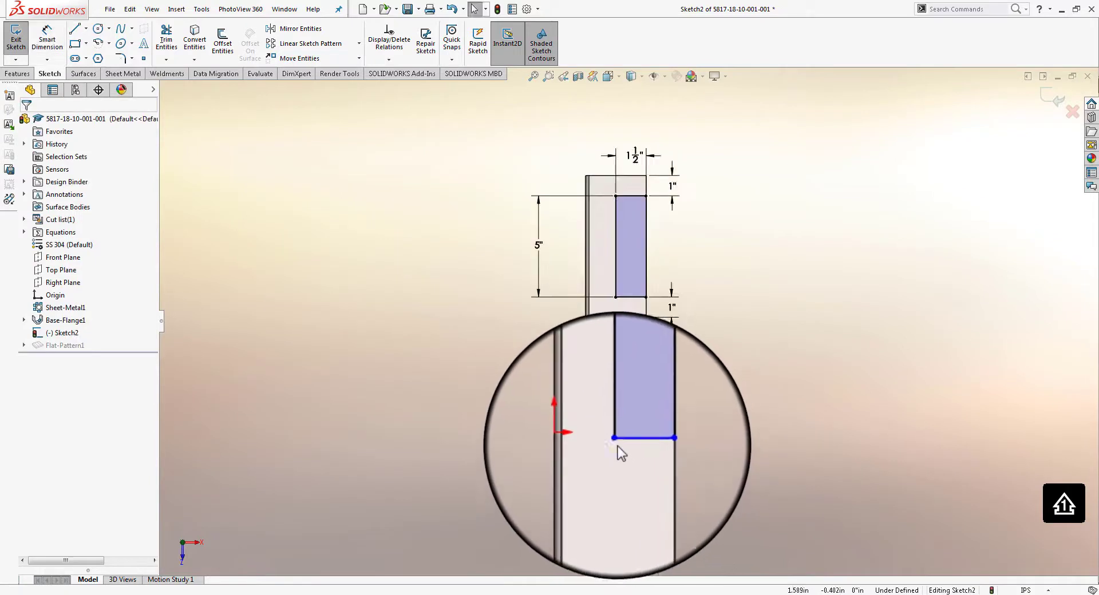
Shorten the lower rectangle freehand so its end lies about 2.42 inches above the origin, and accept the blind cut at 0.100 in
mouse_move(614, 442)
left_mouse_down()
mouse_move(622, 362)
mouse_move(610, 444)
mouse_move(610, 366)
mouse_move(609, 429)
mouse_move(604, 380)
mouse_move(611, 424)
mouse_move(617, 381)
mouse_move(614, 400)
left_mouse_up()
scroll(614, 404, "up", 3)
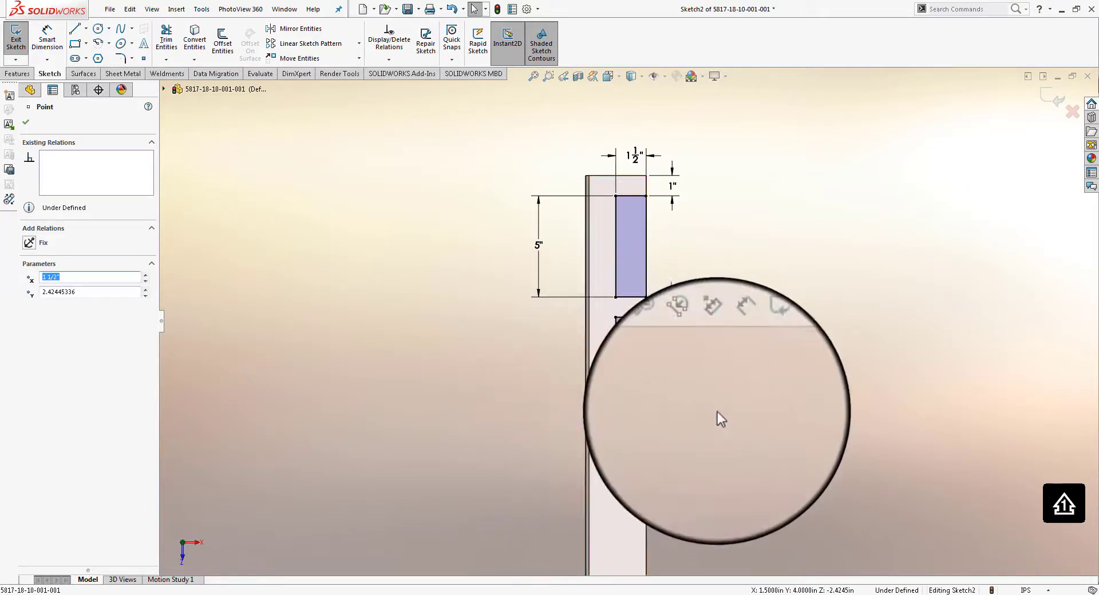
scroll(662, 442, "down", 2)
right_click_drag(771, 368, 620, 372)
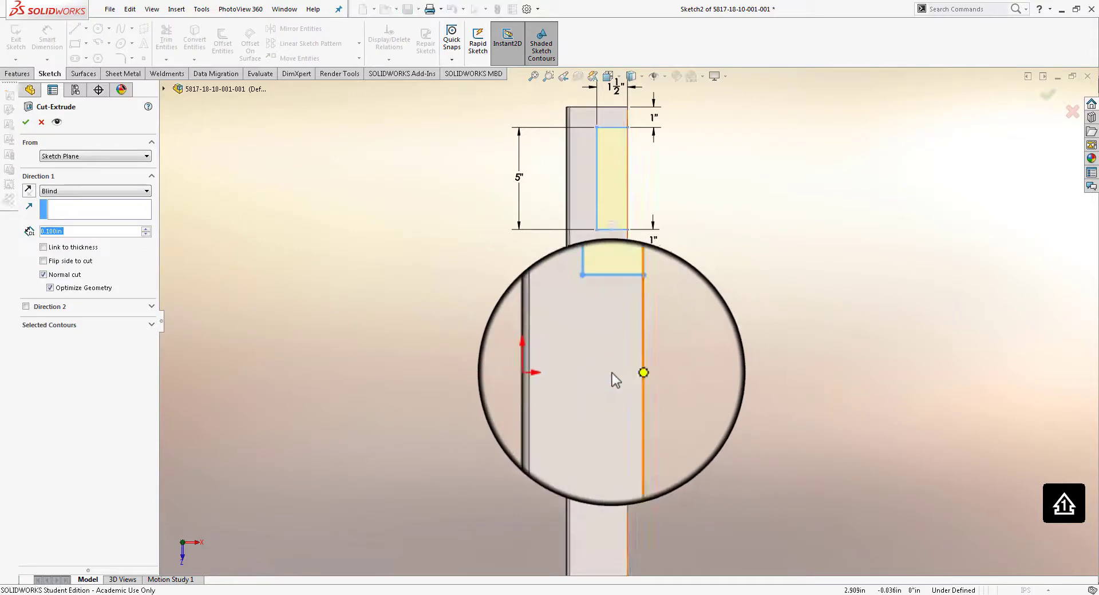
left_click(25, 122)
Reopen the cut's sketch, make the lower rectangle's lower inner corner horizontal with the origin, and exit the sketch
right_click(62, 332)
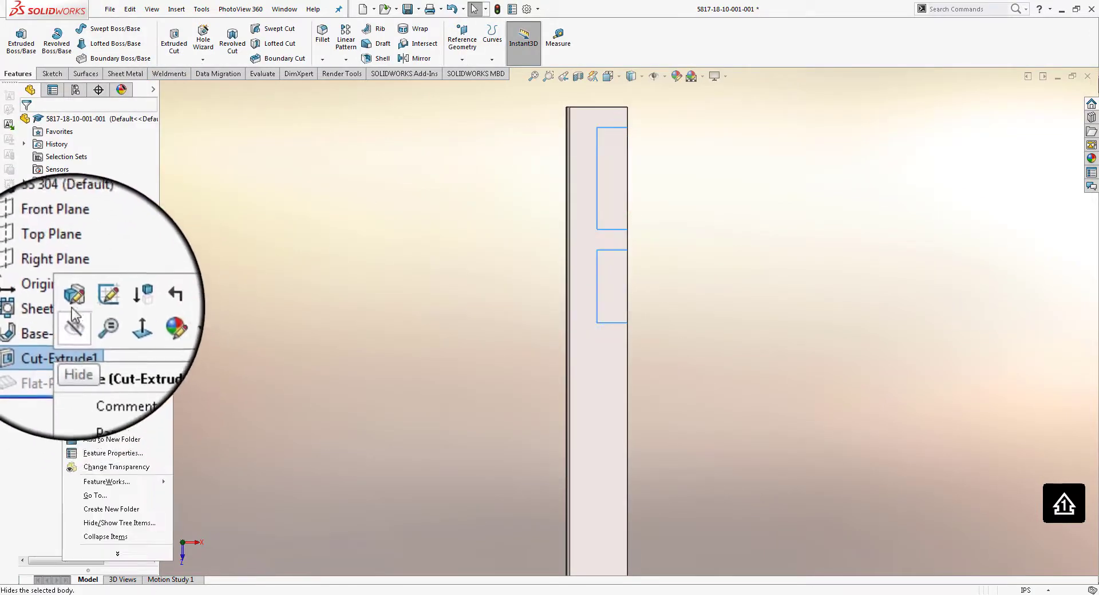
left_click(24, 334)
right_click(66, 345)
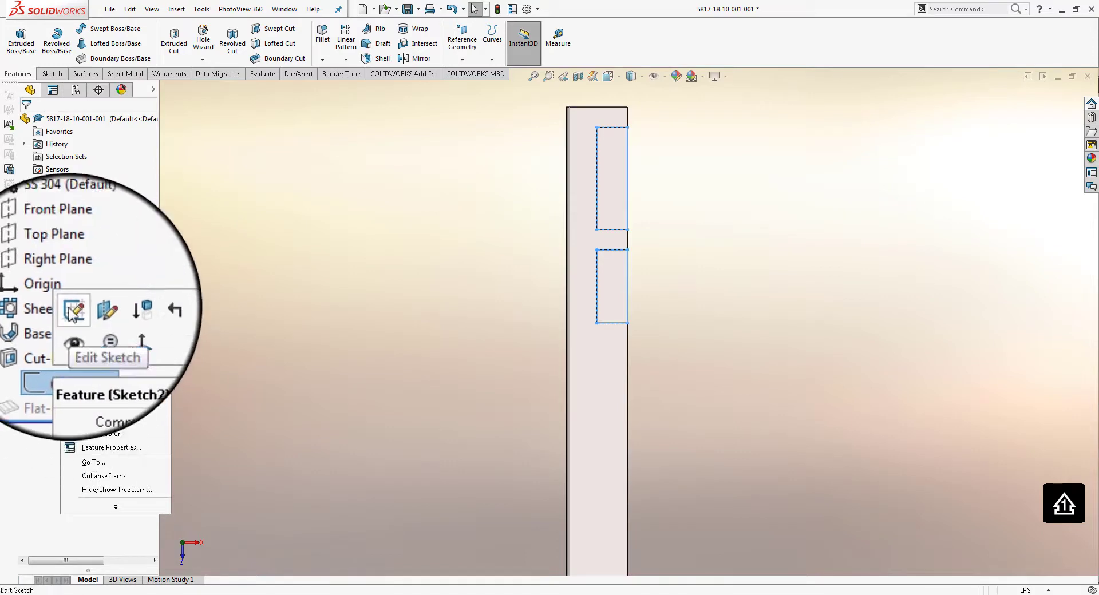
left_click(77, 315)
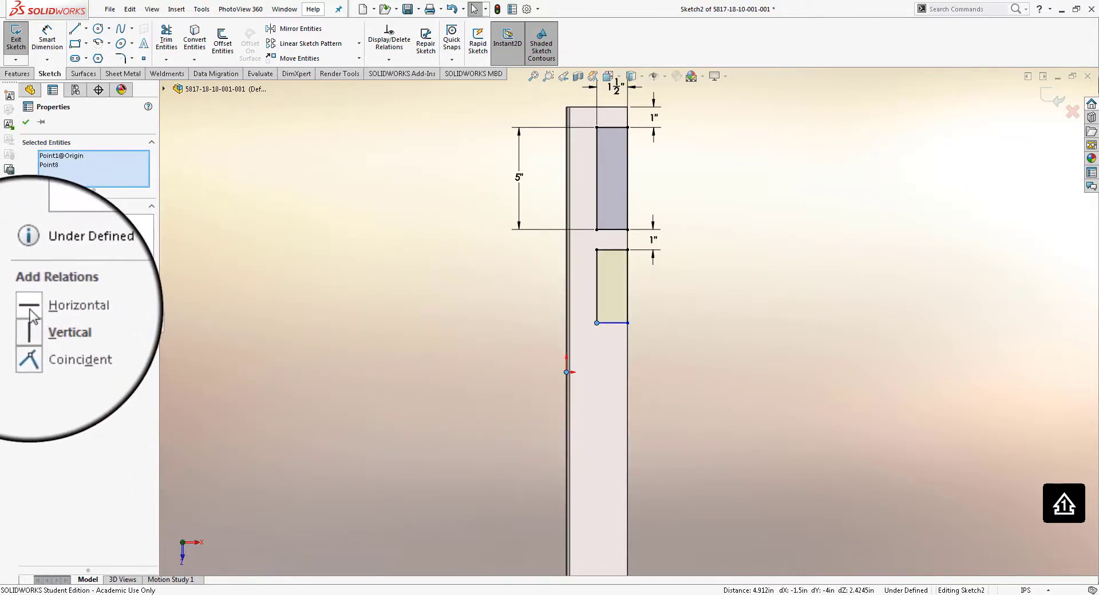
left_click(32, 308)
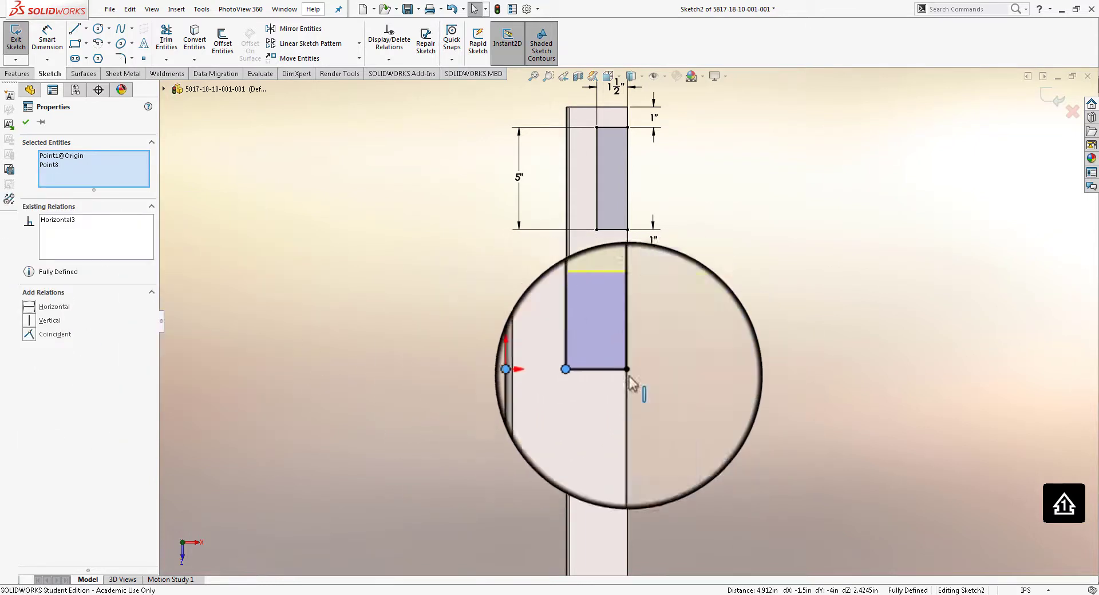
scroll(713, 381, "up", 3)
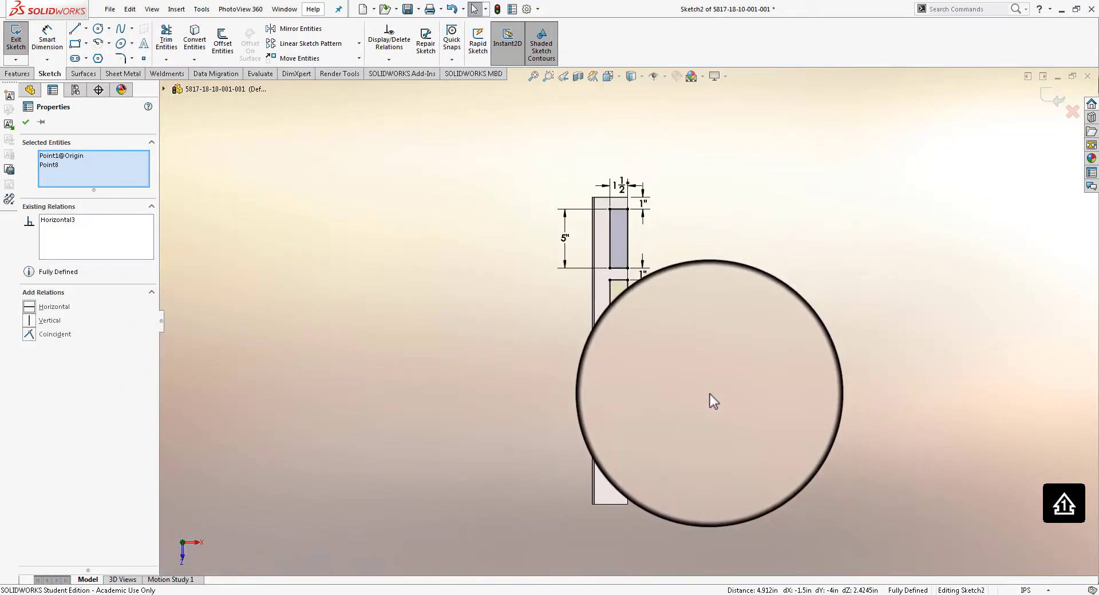
middle_click_drag(709, 342, 900, 211)
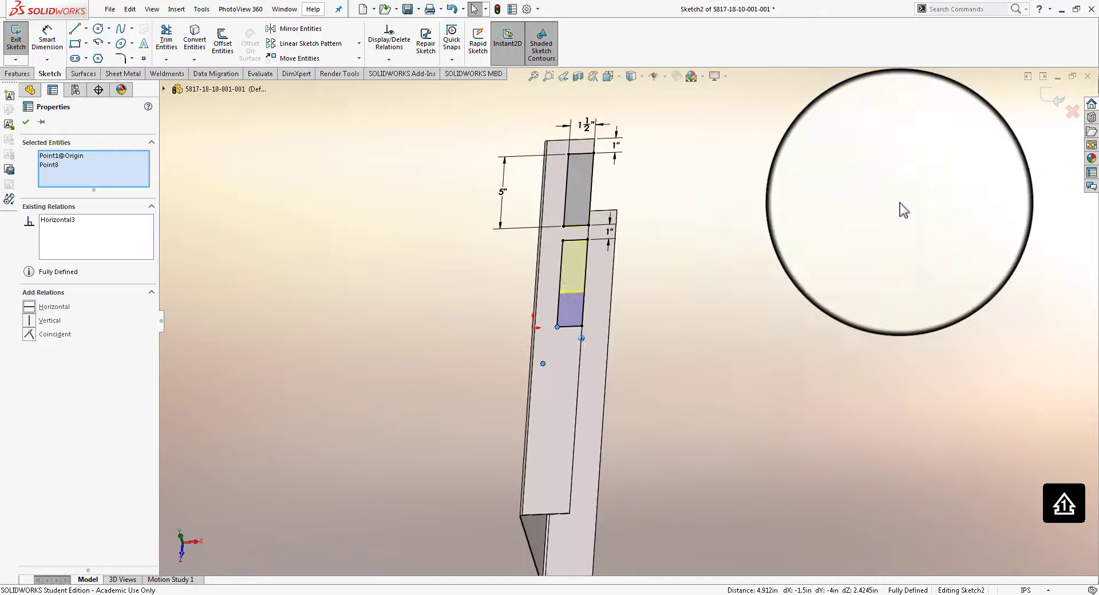
left_click(1061, 101)
Edit the notch cut so it goes Through All, cutting both flanges, and accept it
mouse_move(826, 298)
middle_mouse_down()
mouse_move(678, 205)
mouse_move(716, 252)
mouse_move(759, 209)
mouse_move(591, 187)
mouse_move(654, 303)
mouse_move(751, 293)
mouse_move(652, 335)
mouse_move(664, 269)
mouse_move(779, 286)
mouse_move(756, 309)
middle_mouse_up()
right_click(53, 339)
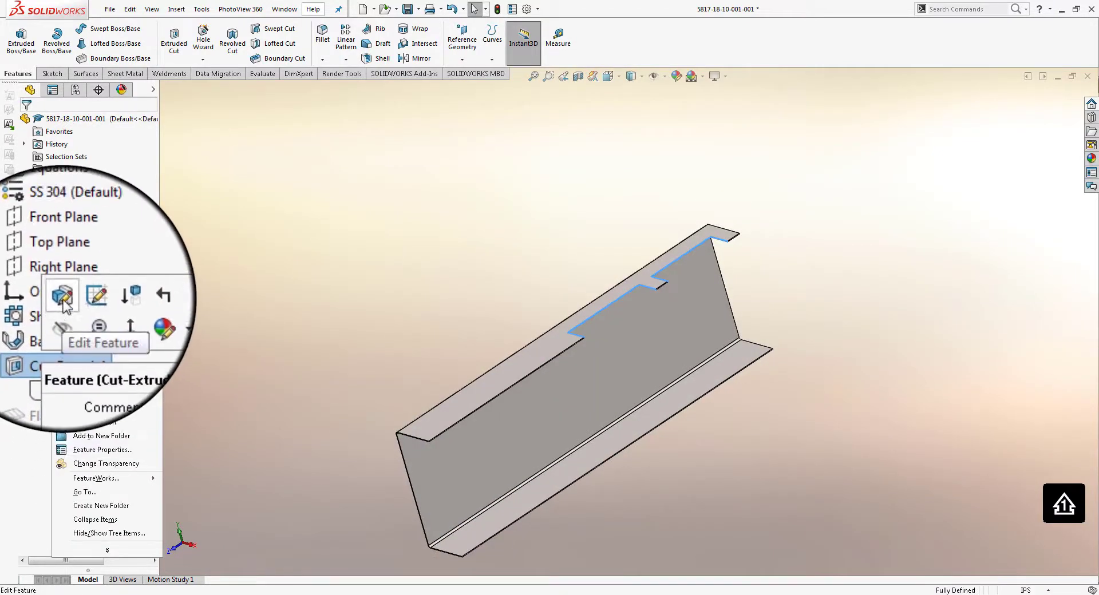
left_click(64, 239)
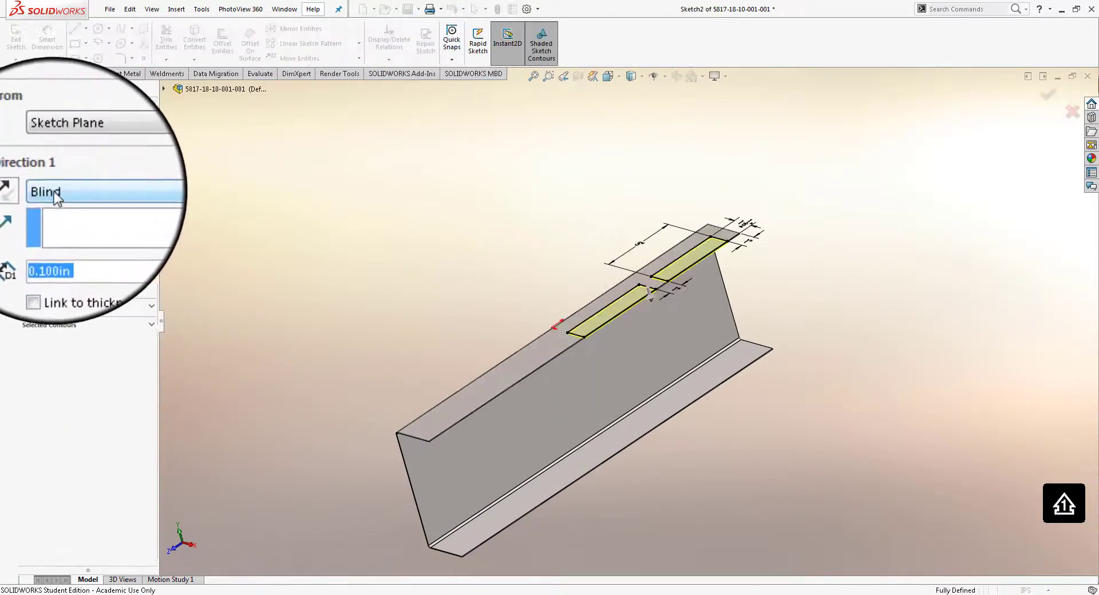
left_click(74, 190)
left_click(66, 206)
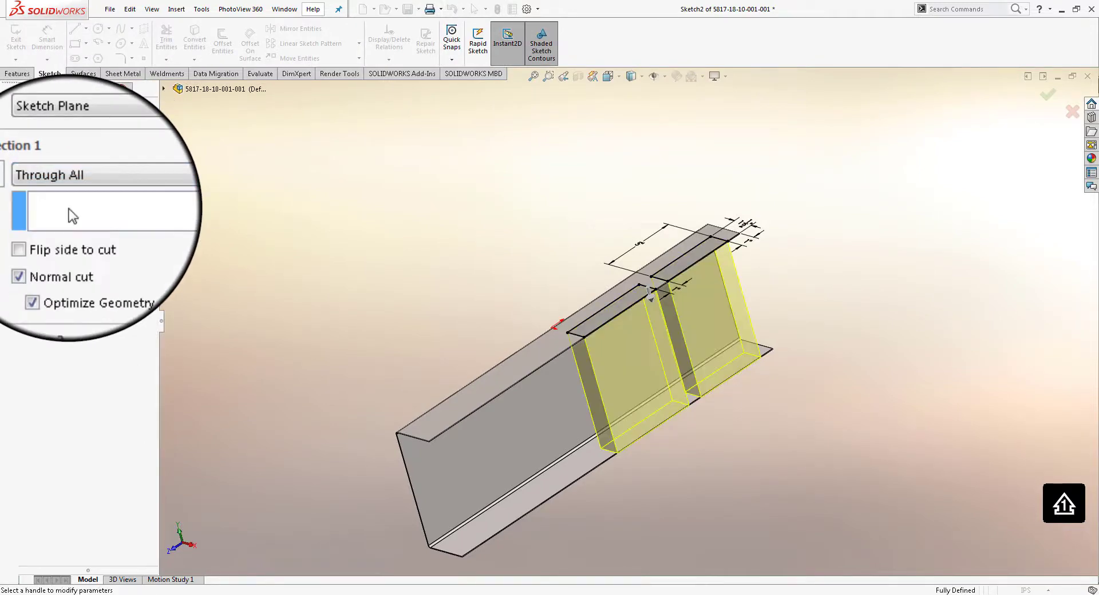
left_click(26, 122)
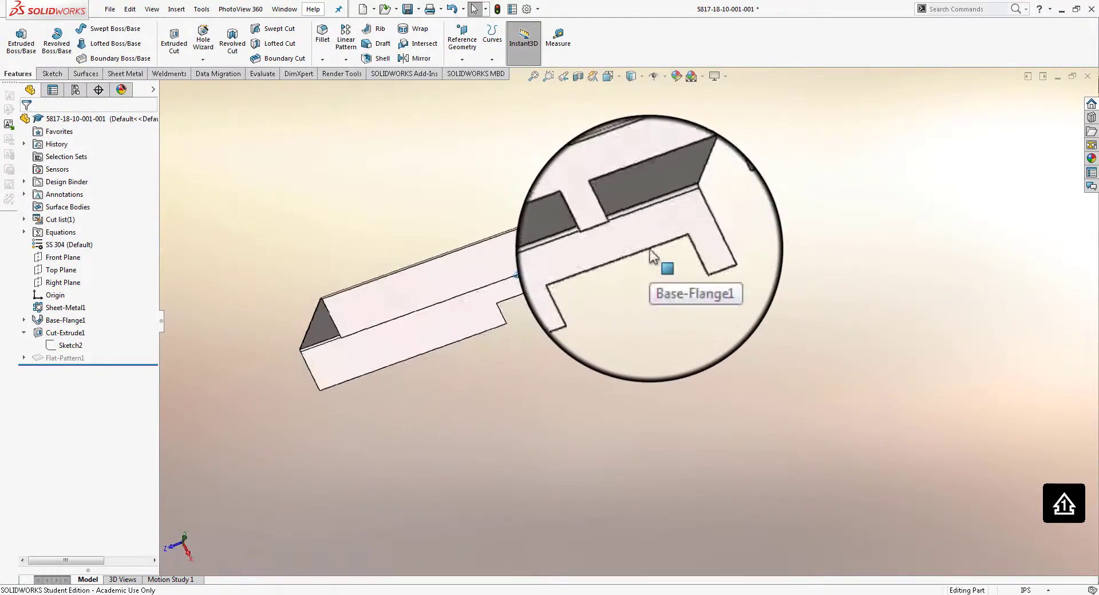
Examine the notched channel in the top view and from an angle, comparing the notches in both flanges
left_click(609, 76)
left_click(656, 290)
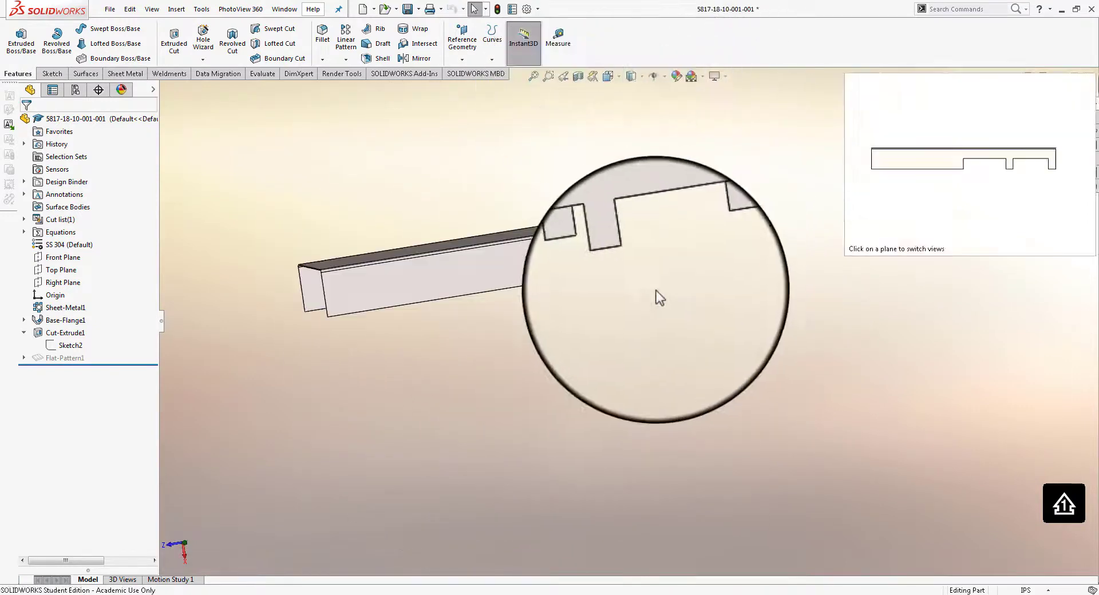
left_click(608, 76)
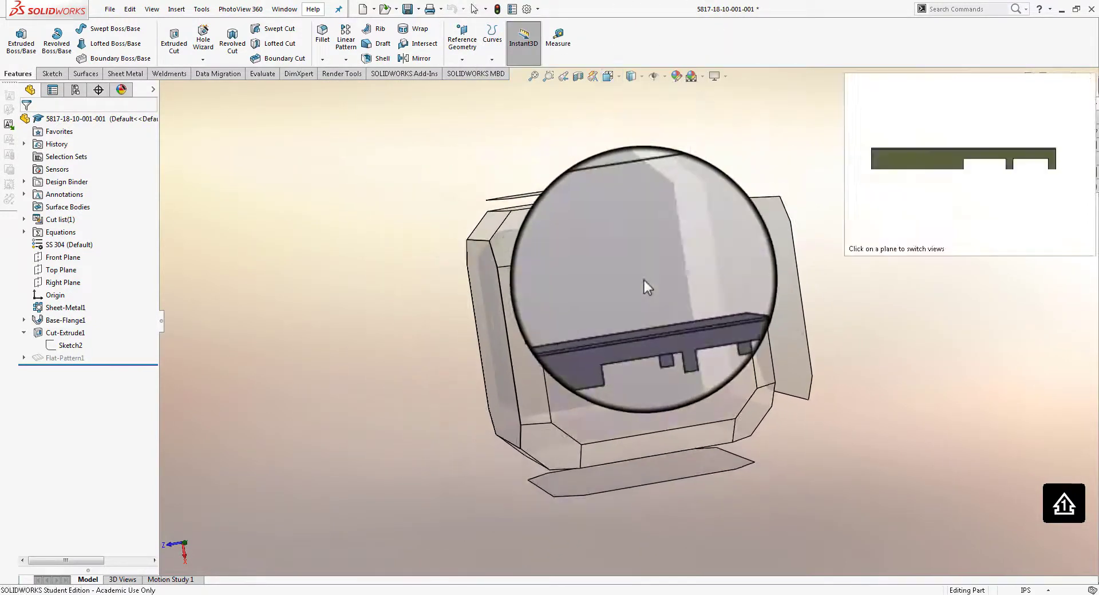
left_click(644, 283)
scroll(902, 382, "up", 4)
scroll(859, 474, "down", 3)
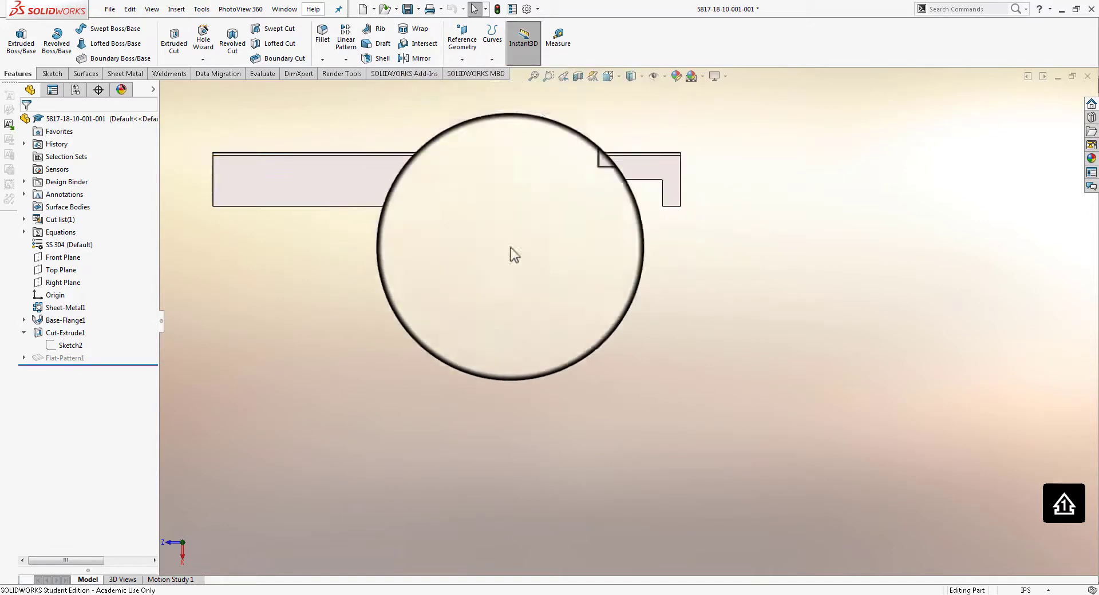
middle_click_drag(493, 283, 367, 152)
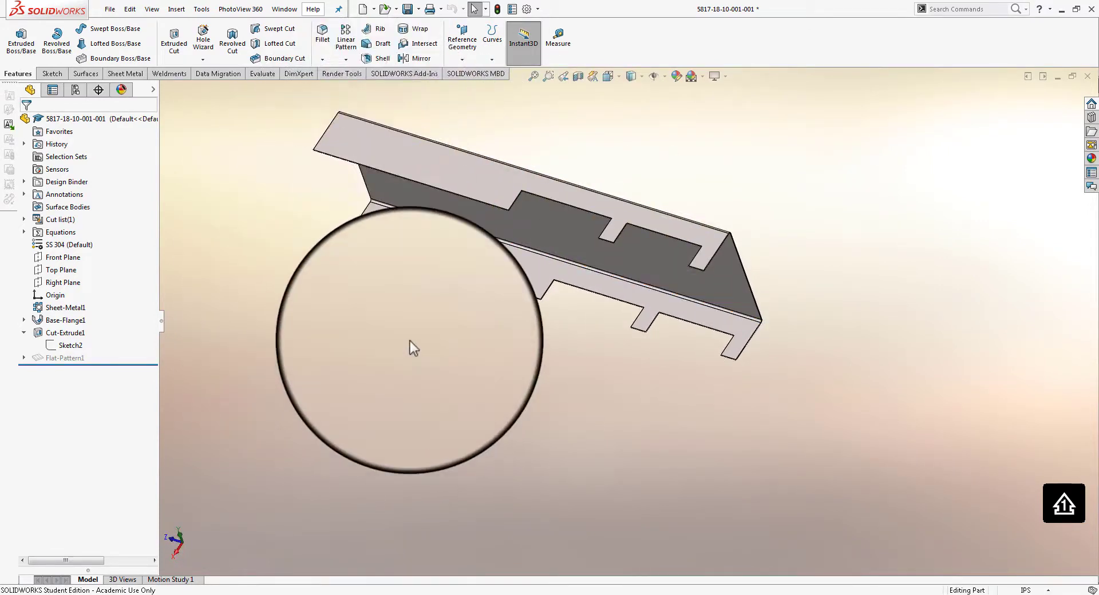
Start a Mirror of the notch cut, using the notch's end face at the channel's midpoint as the mirror face
left_click(71, 340)
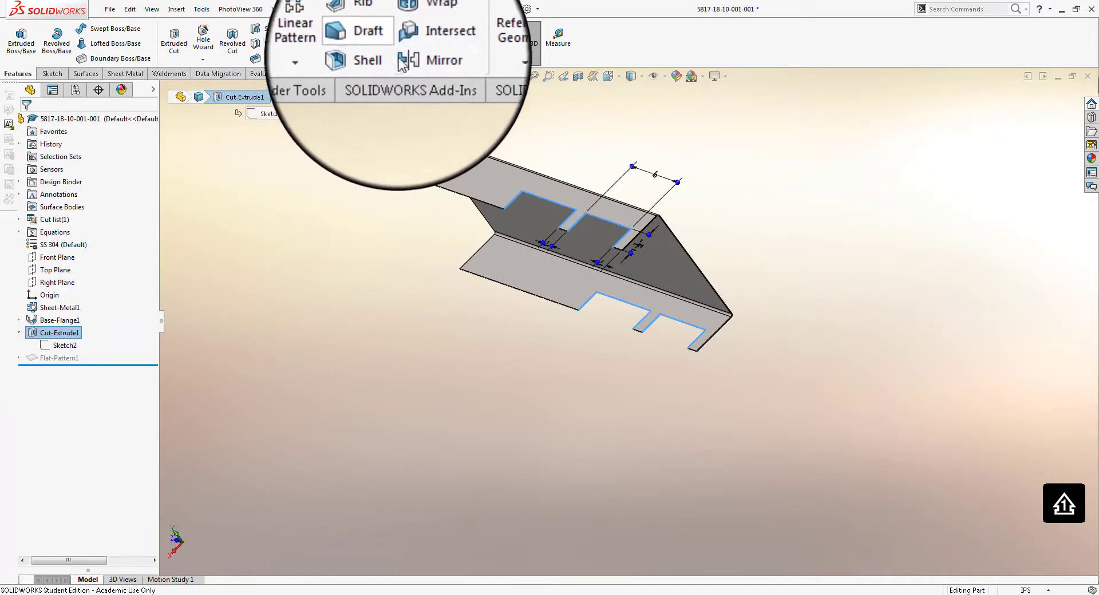
left_click(404, 59)
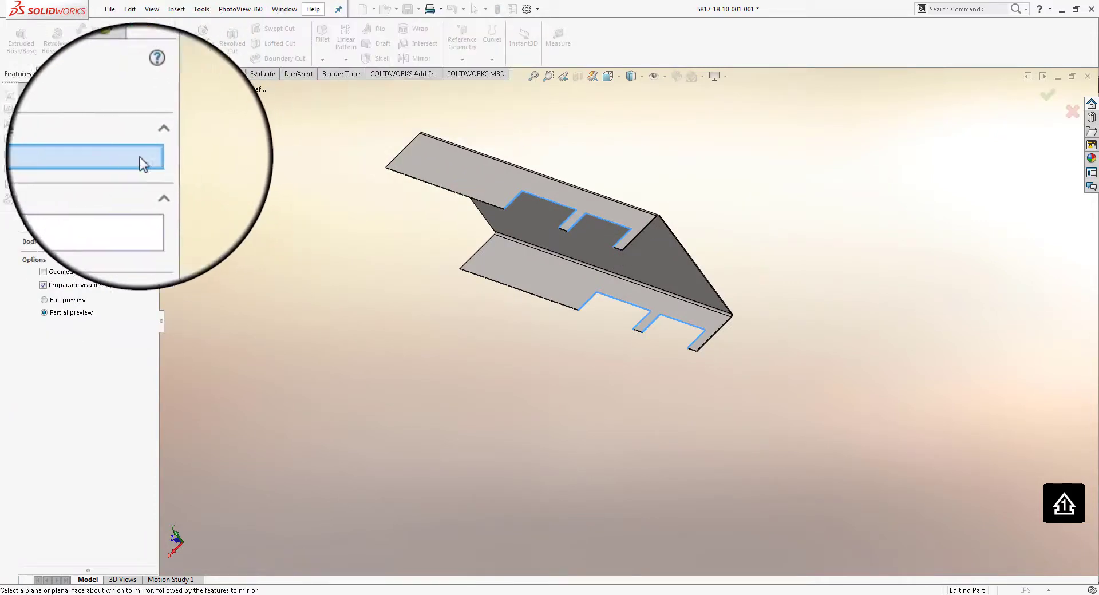
scroll(500, 204, "down", 10)
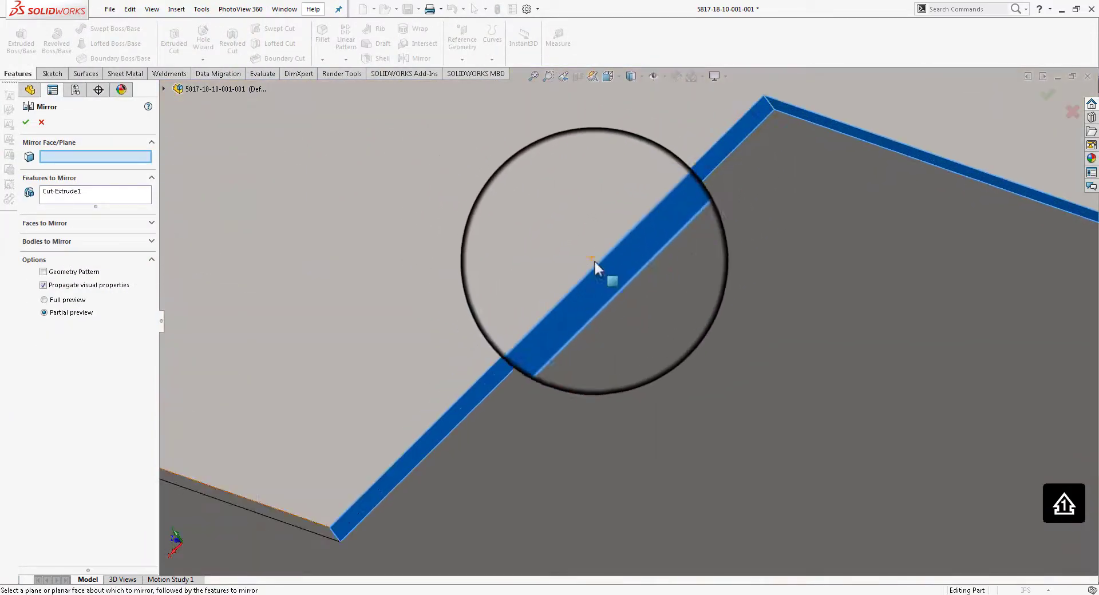
scroll(602, 272, "up", 10)
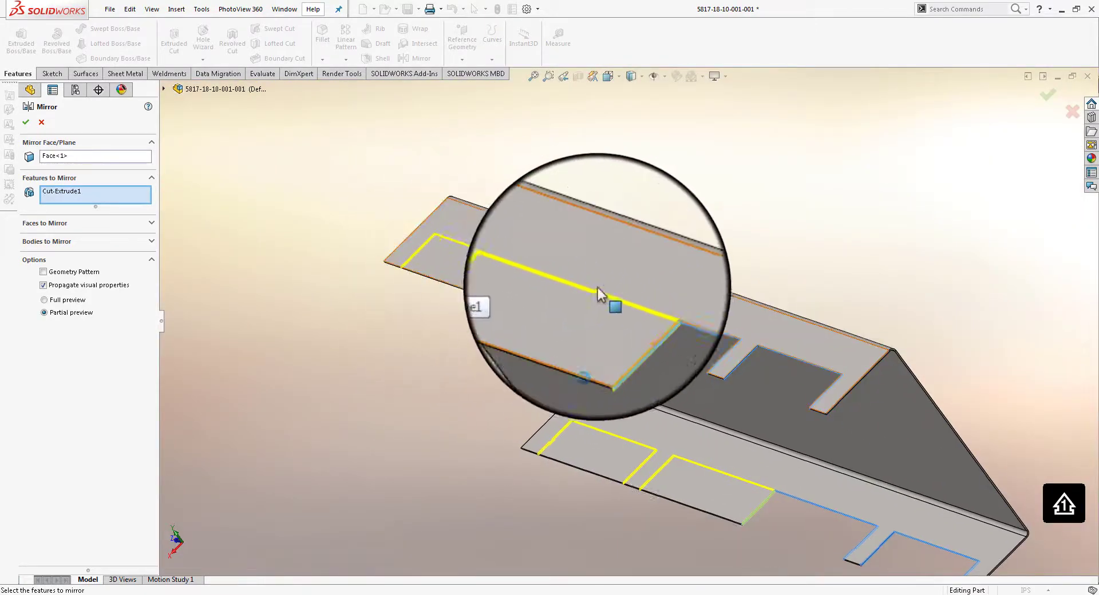
Complete the mirror of the extruded cut about the selected face so both halves of the flanges get cutouts
middle_click_drag(600, 286, 621, 290)
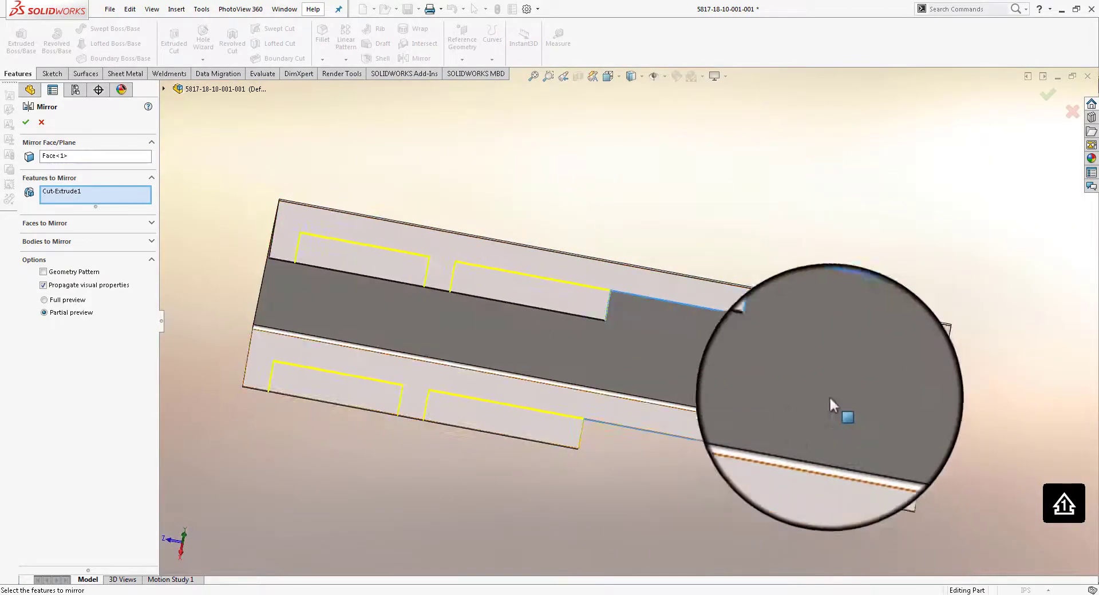
middle_click_drag(780, 351, 626, 322)
scroll(625, 319, "down", 5)
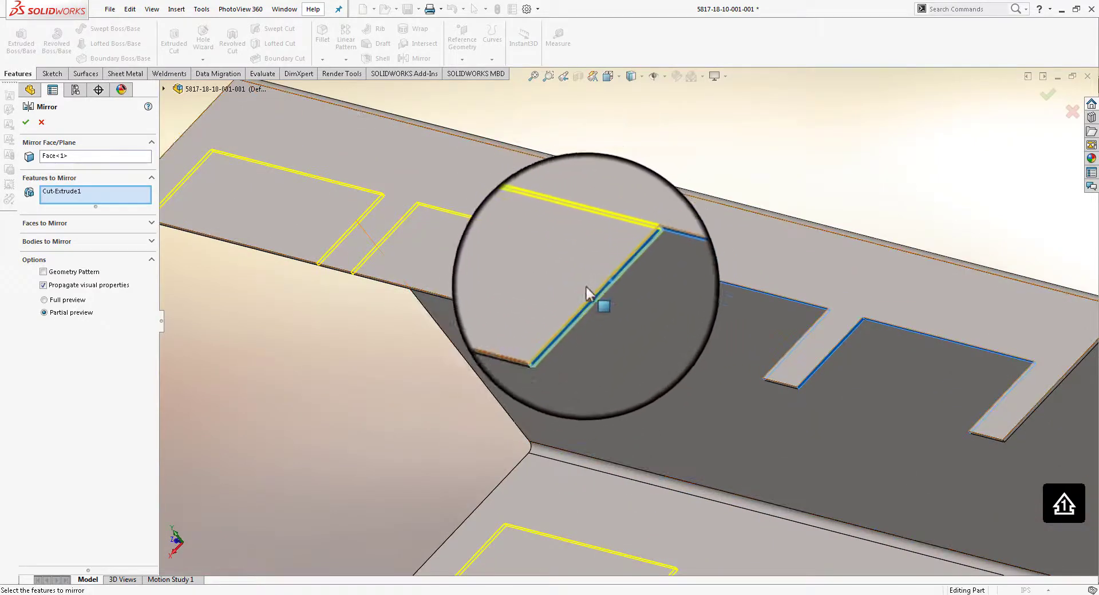
scroll(586, 287, "down", 4)
scroll(612, 266, "up", 9)
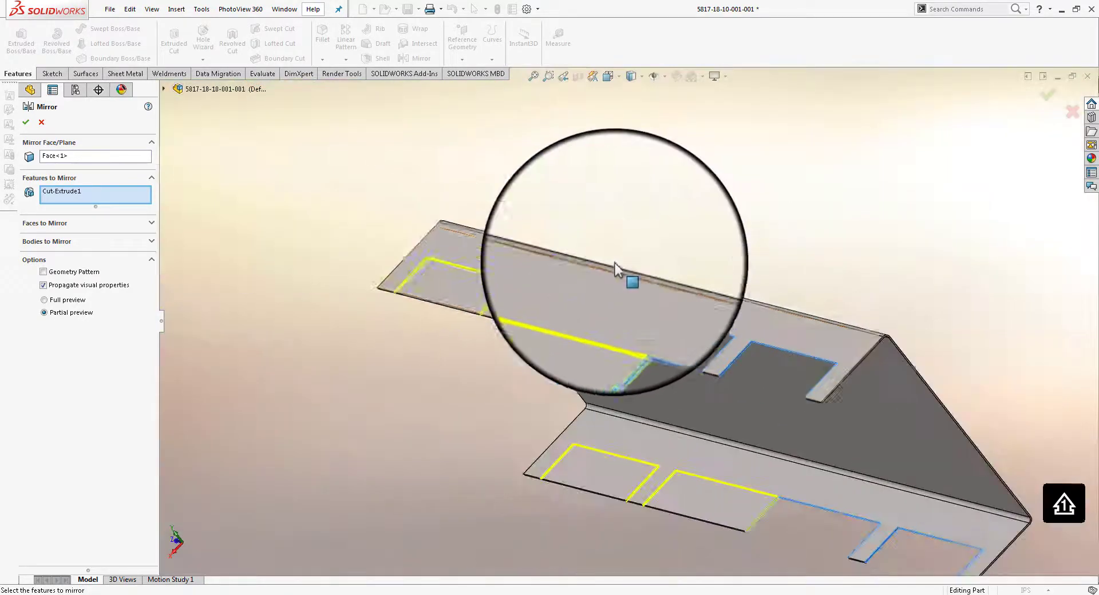
left_click(26, 122)
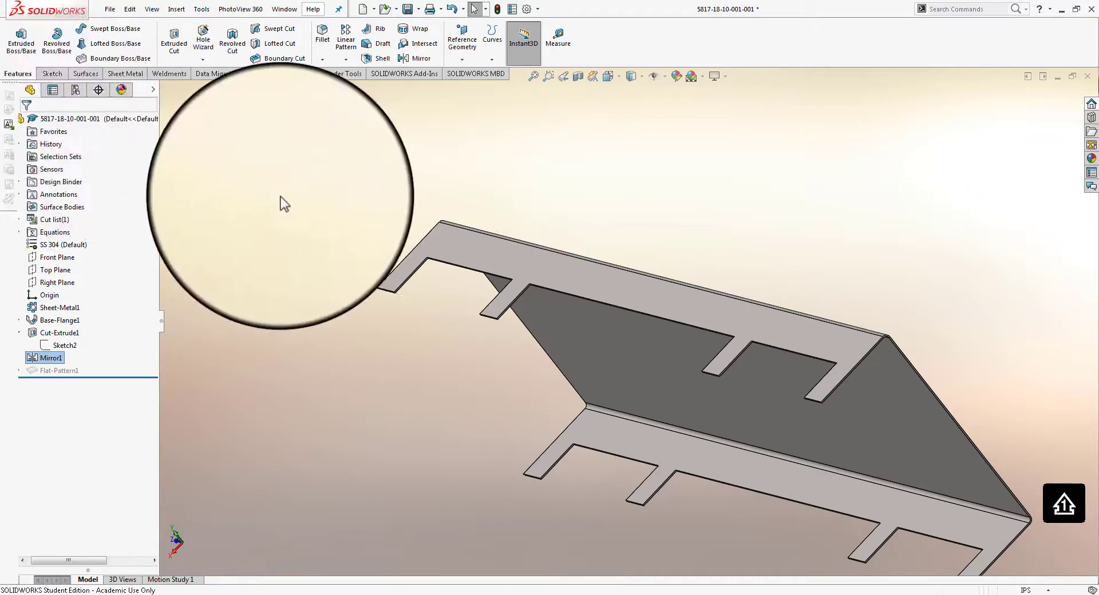
left_click(281, 197)
Examine the mirrored cutouts, the tabs and the bend at the flange corner from several angles
scroll(282, 197, "up", 3)
middle_click_drag(283, 197, 360, 294)
scroll(342, 292, "down", 4)
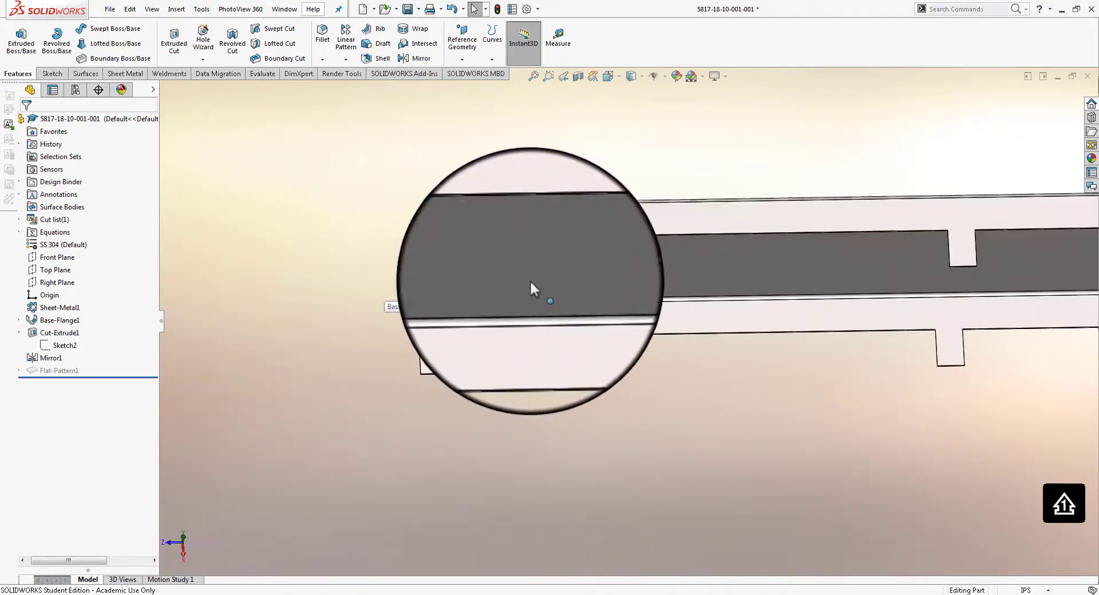
middle_click_drag(530, 280, 449, 307)
scroll(528, 343, "up", 4)
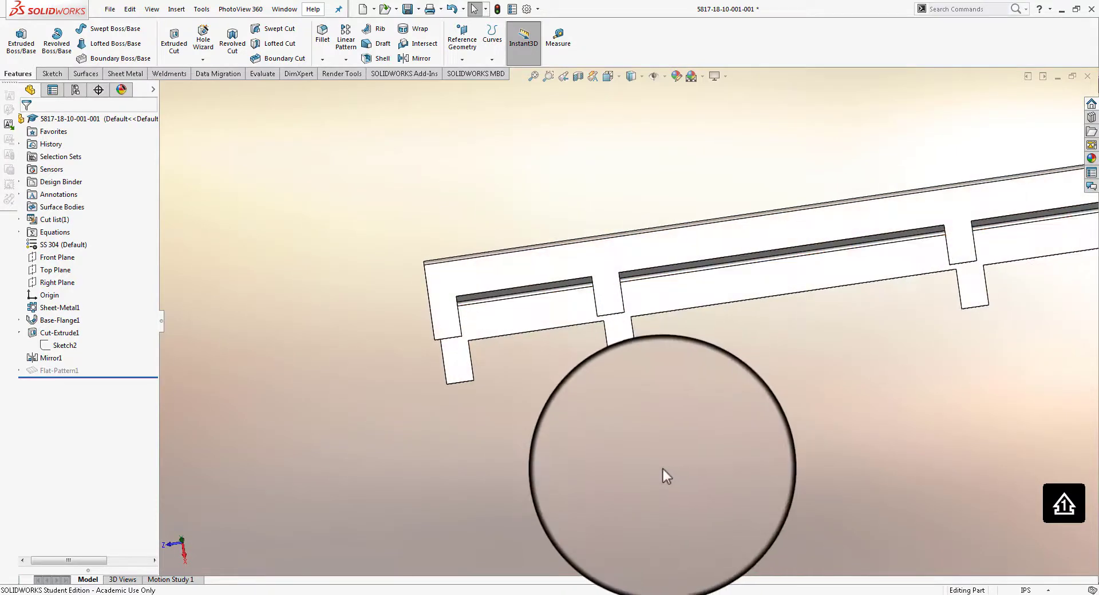
middle_click_drag(750, 358, 584, 324)
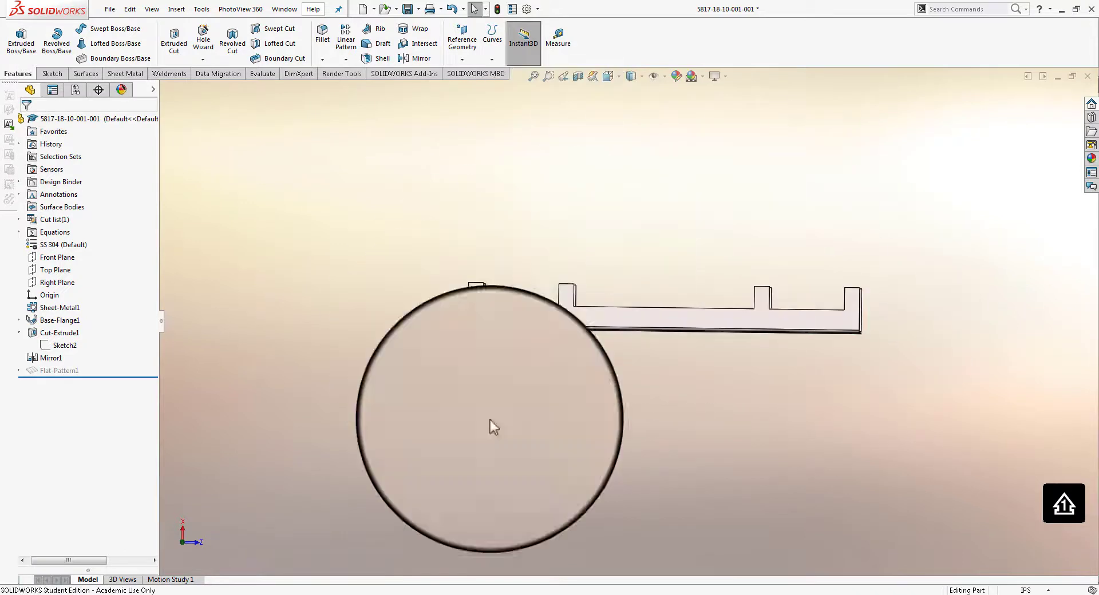
middle_click_drag(556, 524, 724, 409)
scroll(695, 447, "down", 3)
scroll(641, 270, "down", 3)
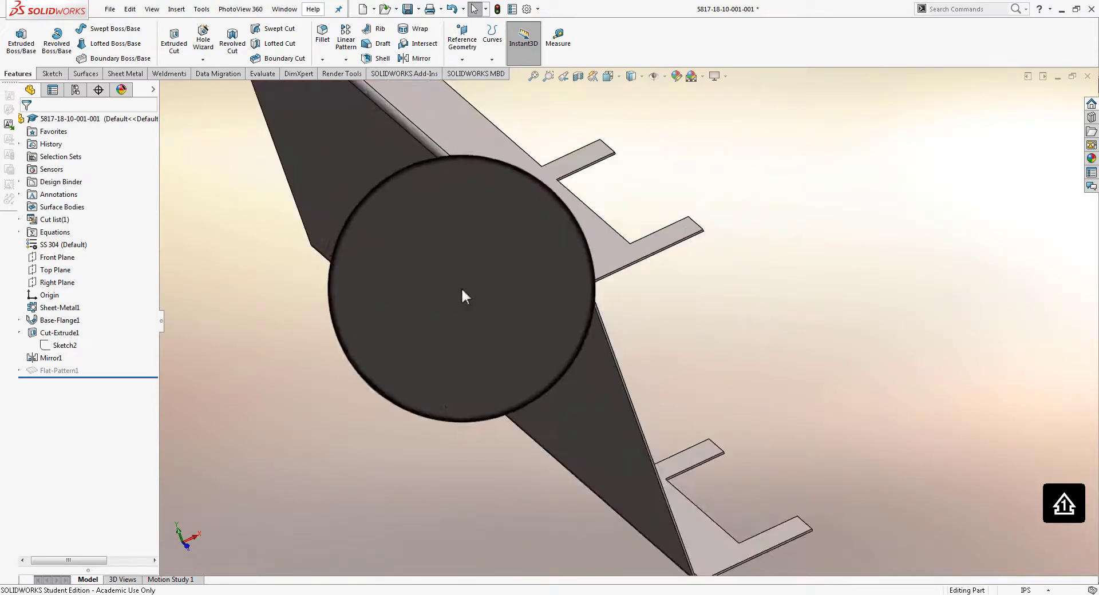
scroll(681, 246, "down", 5)
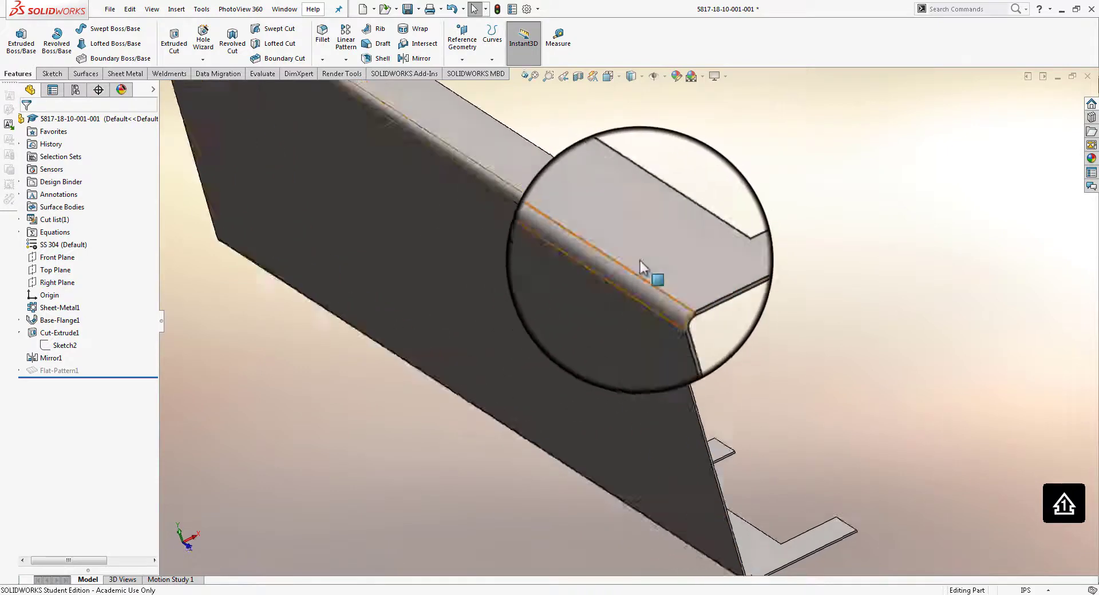
scroll(782, 252, "up", 5)
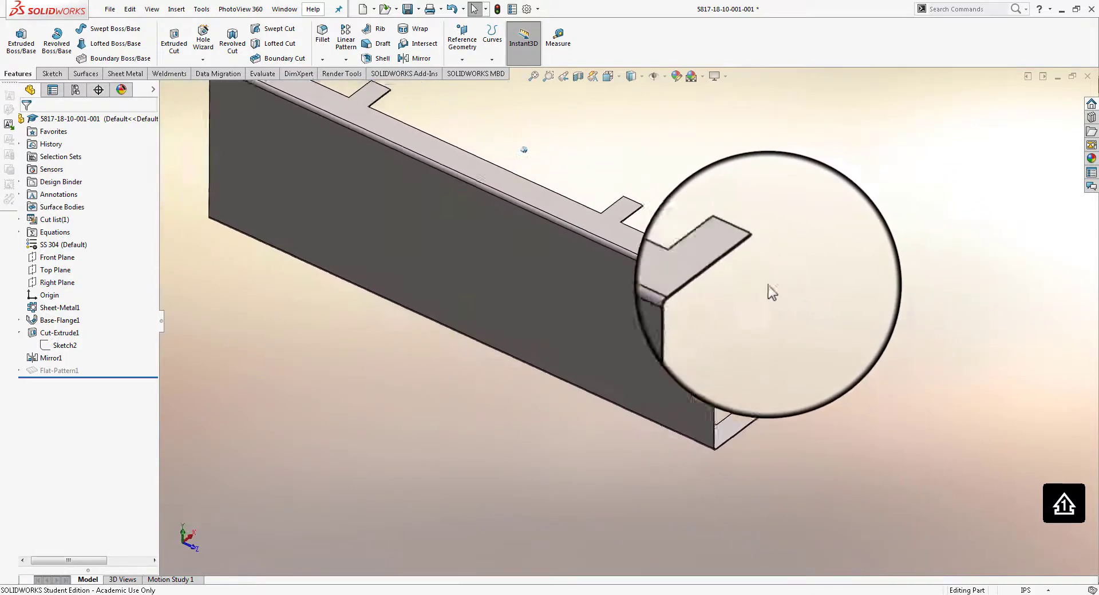
scroll(618, 233, "down", 3)
scroll(622, 269, "down", 5)
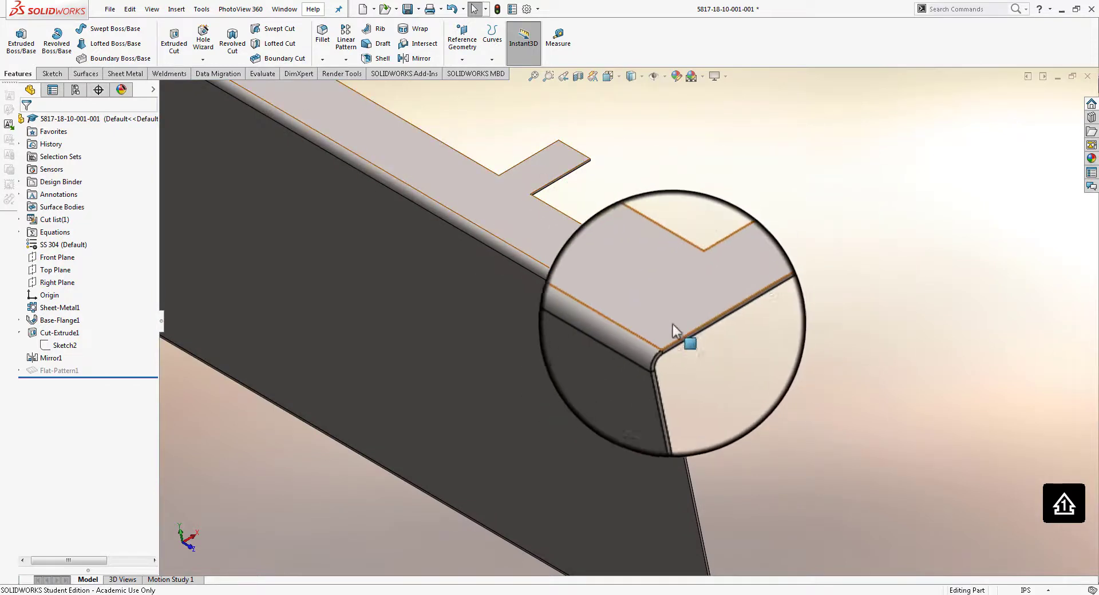
scroll(858, 282, "up", 5)
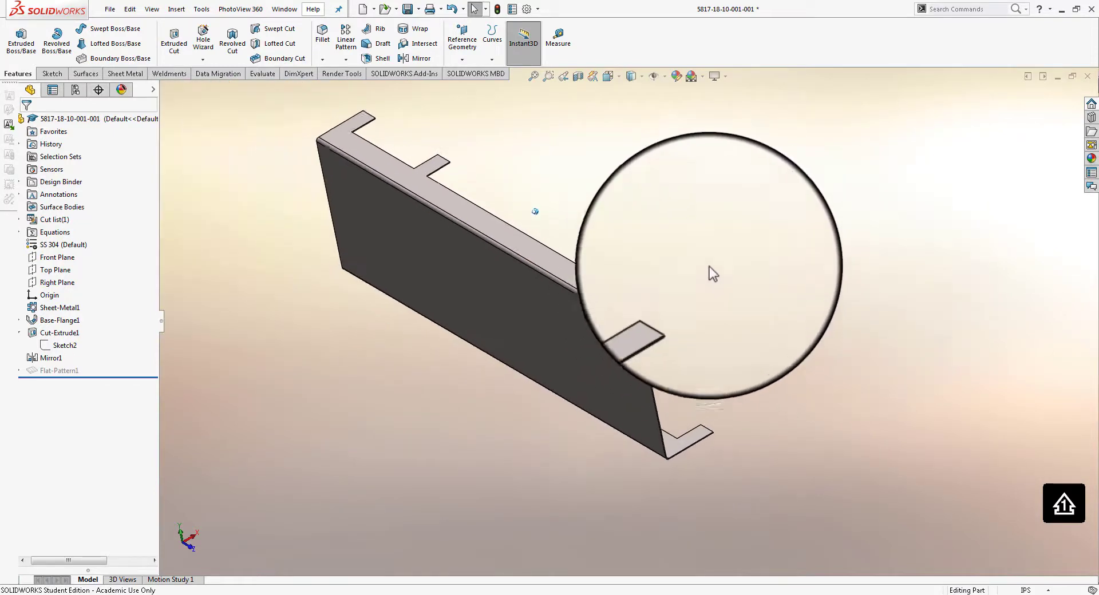
Open the extruded cut's sketch for editing and delete the 1 1/2" cutout width dimension
right_click(57, 333)
left_click(70, 314)
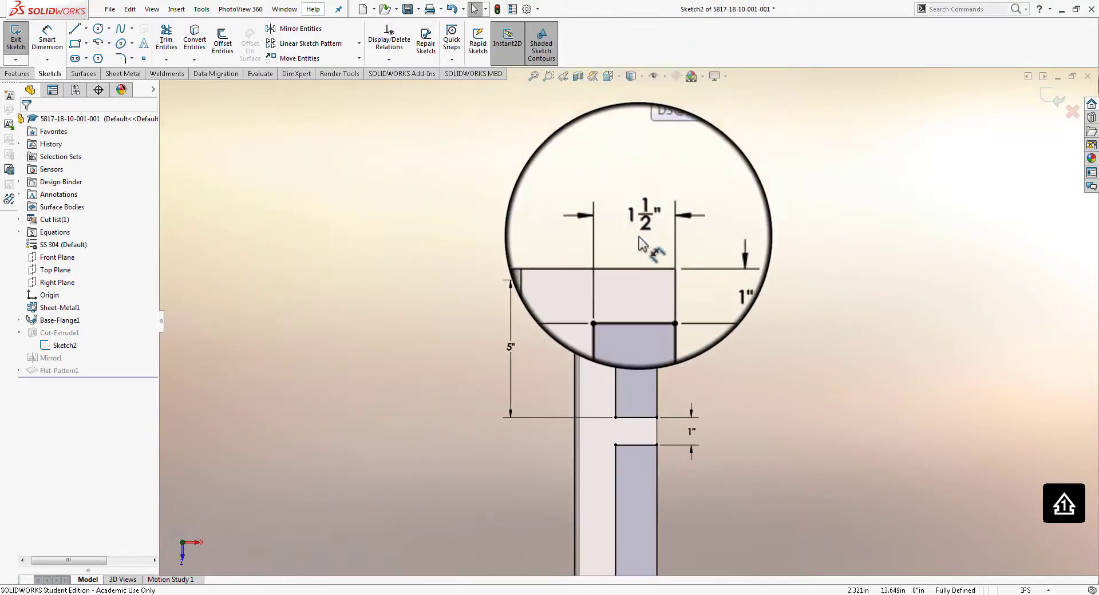
left_click(642, 233)
key("Delete")
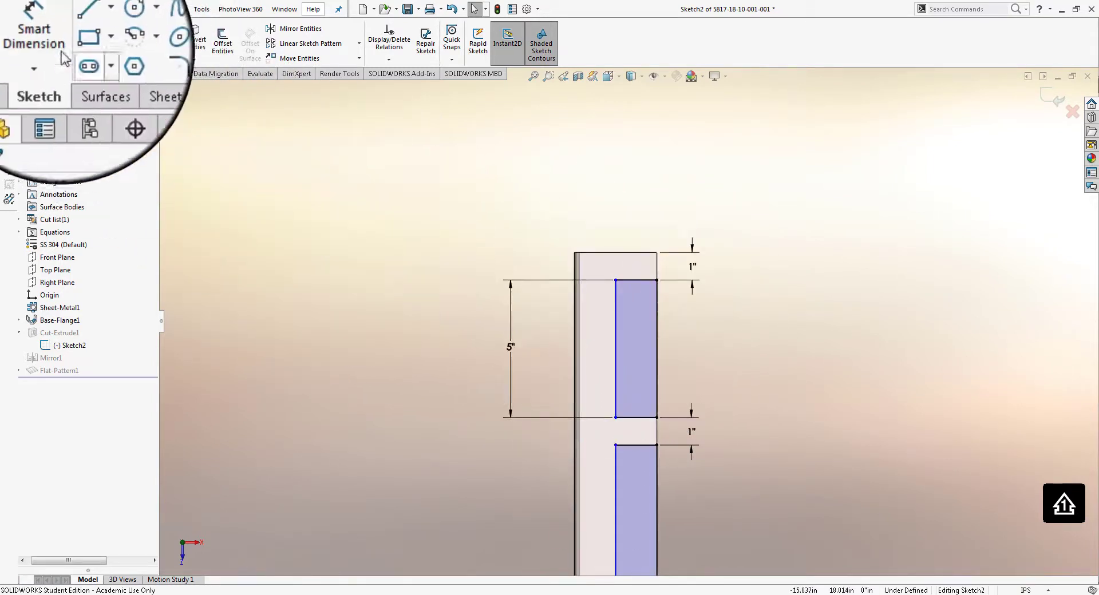
Dimension the horizontal distance from the flange's bend edge to the cutout's inner vertical edge
left_click(47, 41)
left_click(578, 348)
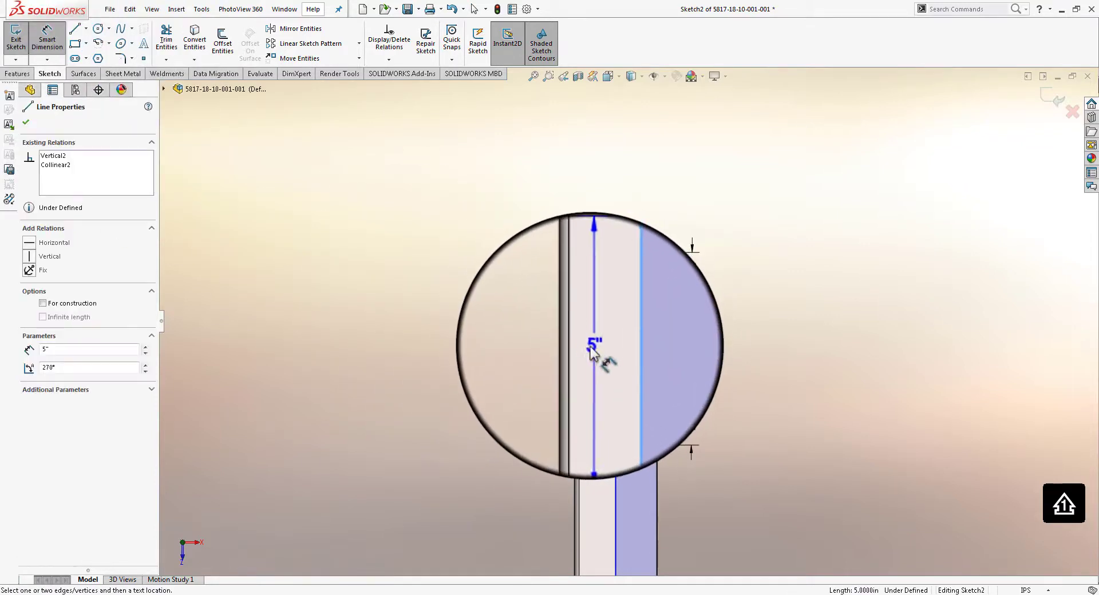
left_click(580, 349)
left_click(597, 210)
left_click(595, 209)
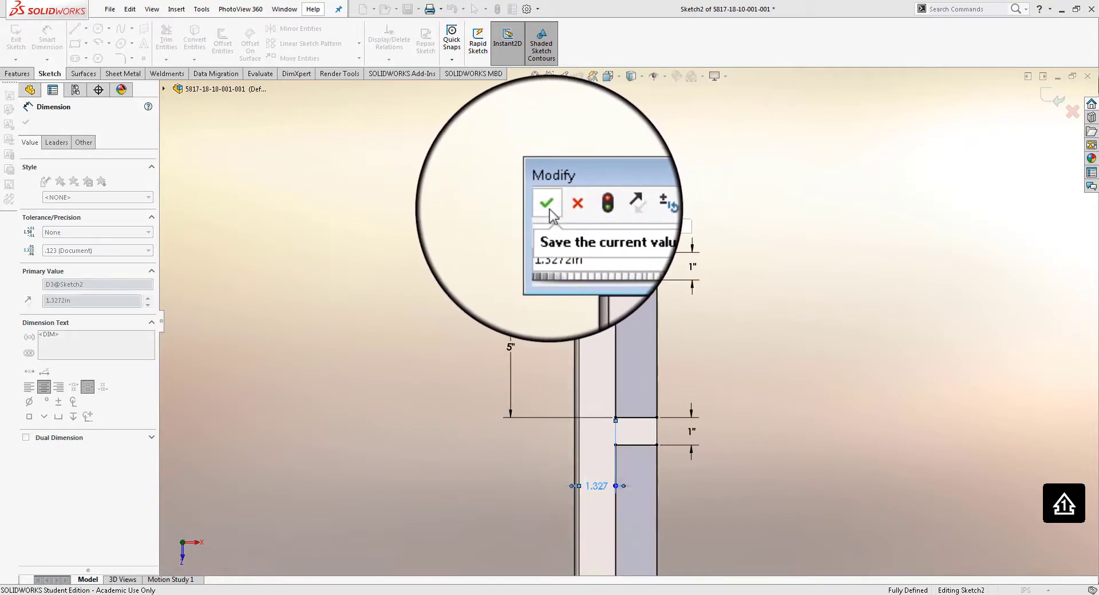
left_click(547, 212)
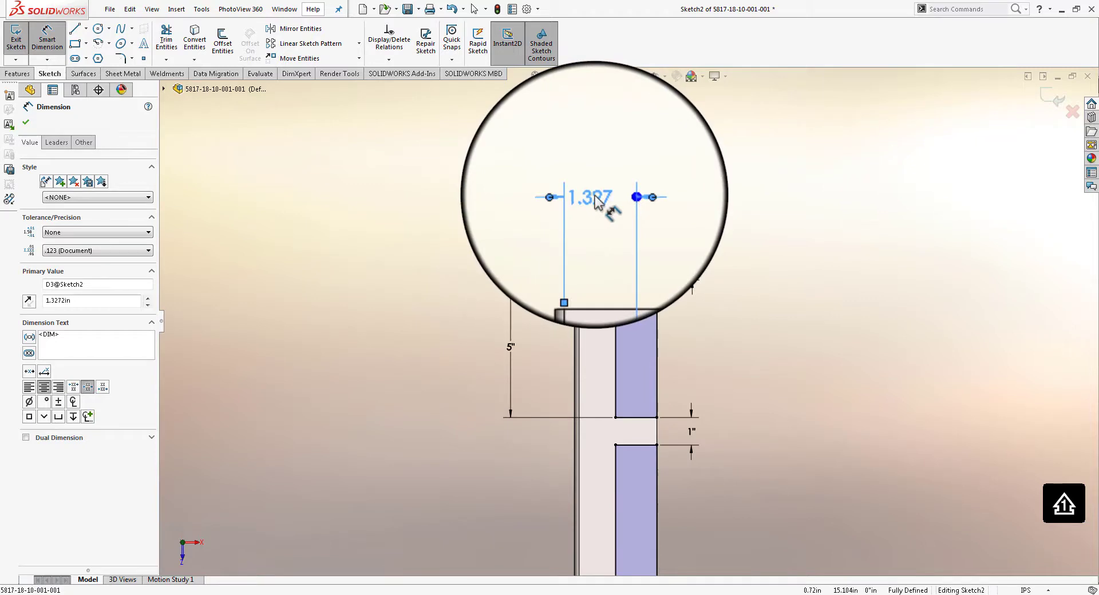
Set the distance between the bend edge and the cutout to 1.375 in and exit the sketch
double_click(595, 200)
type("1.37")
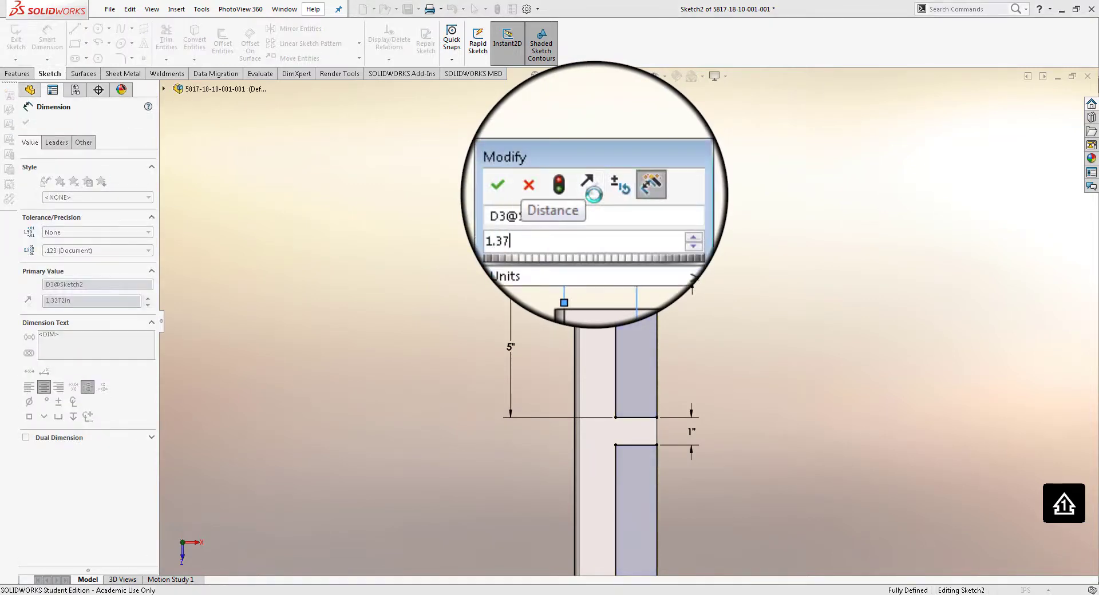
type("5")
key("Return")
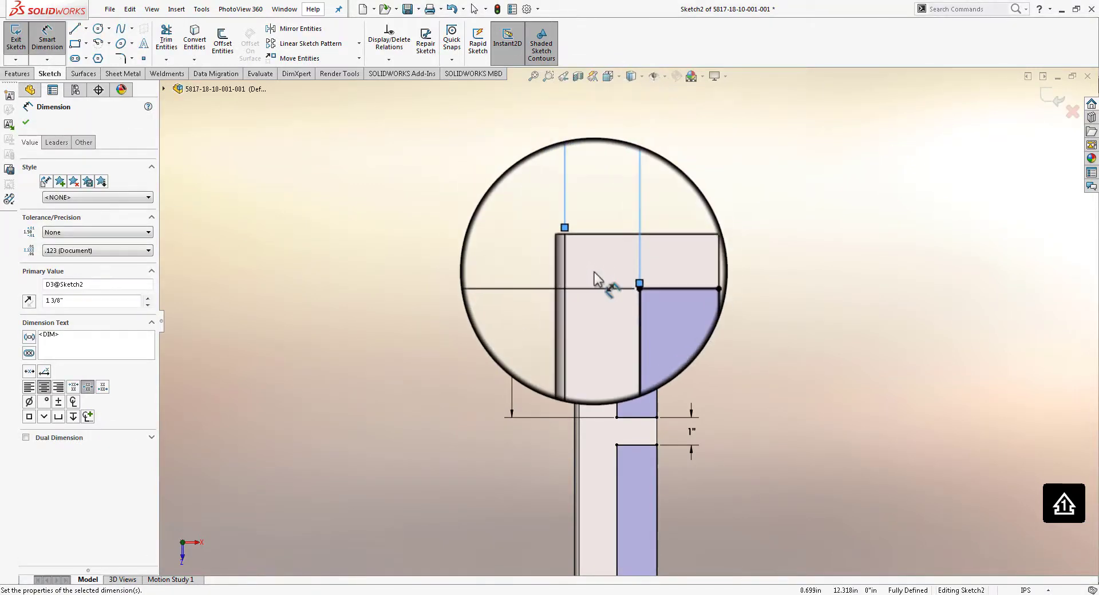
scroll(758, 232, "up", 1)
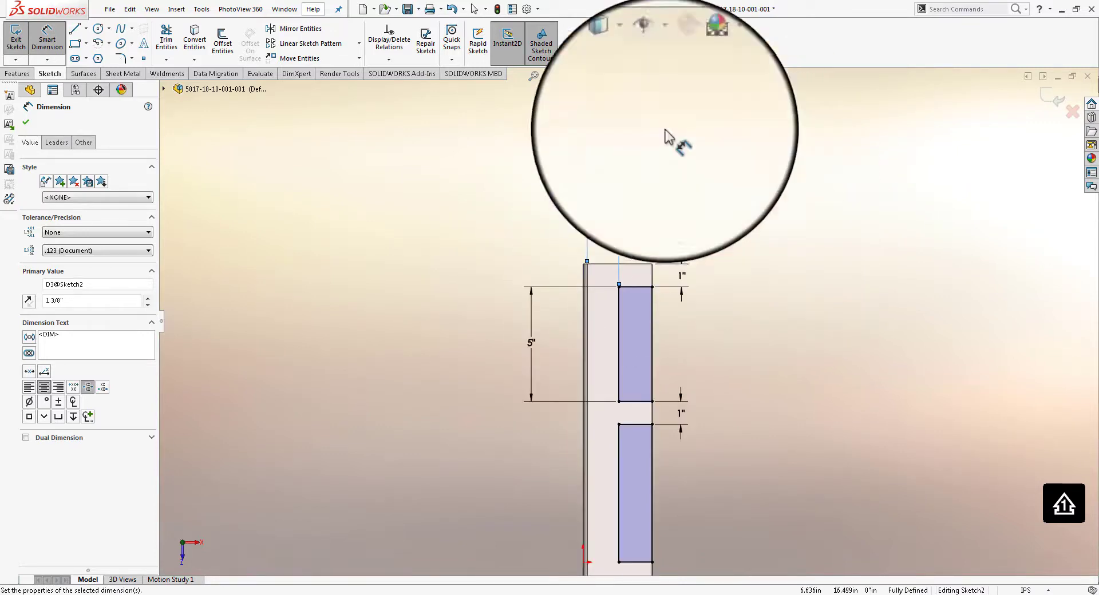
left_click(1053, 94)
Edit the base flange's profile sketch, set both leg lengths to 5", and exit the sketch
scroll(744, 401, "up", 3)
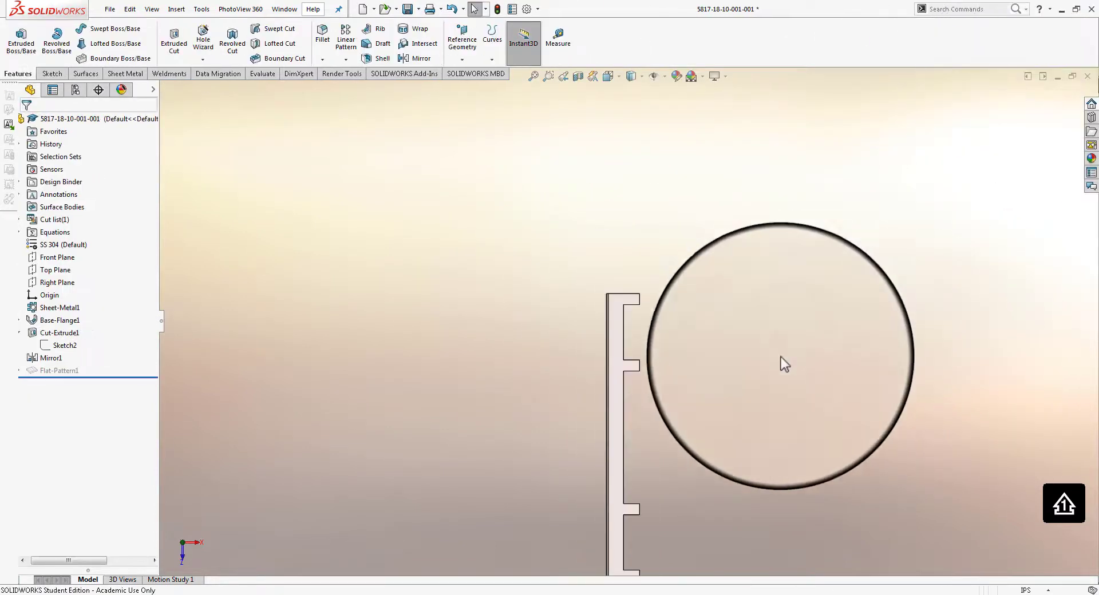
middle_click_drag(717, 451, 672, 463)
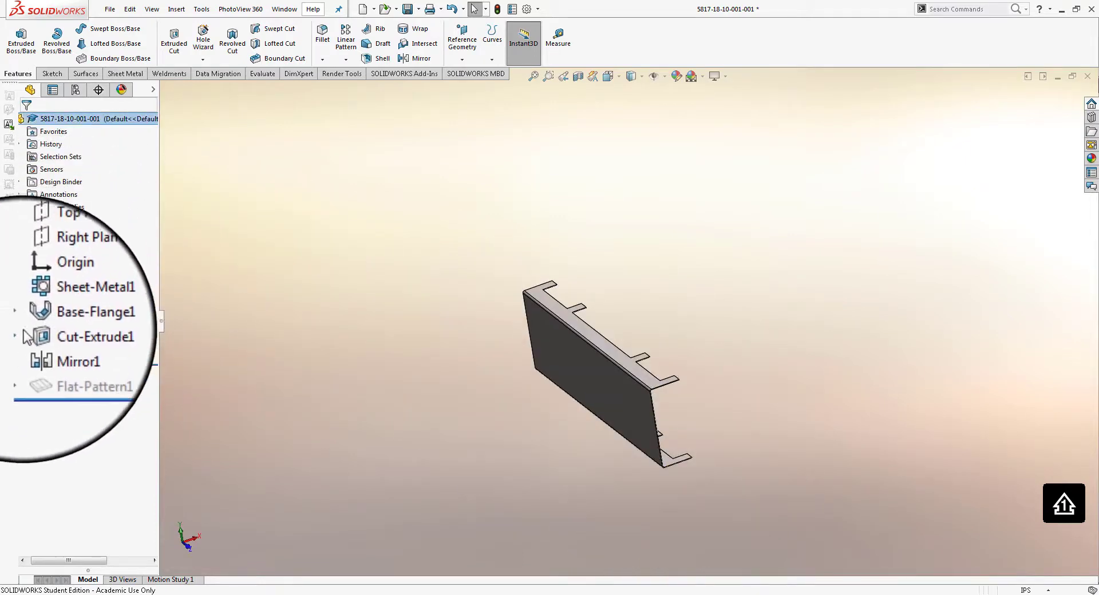
left_click(19, 282)
right_click(54, 332)
left_click(61, 342)
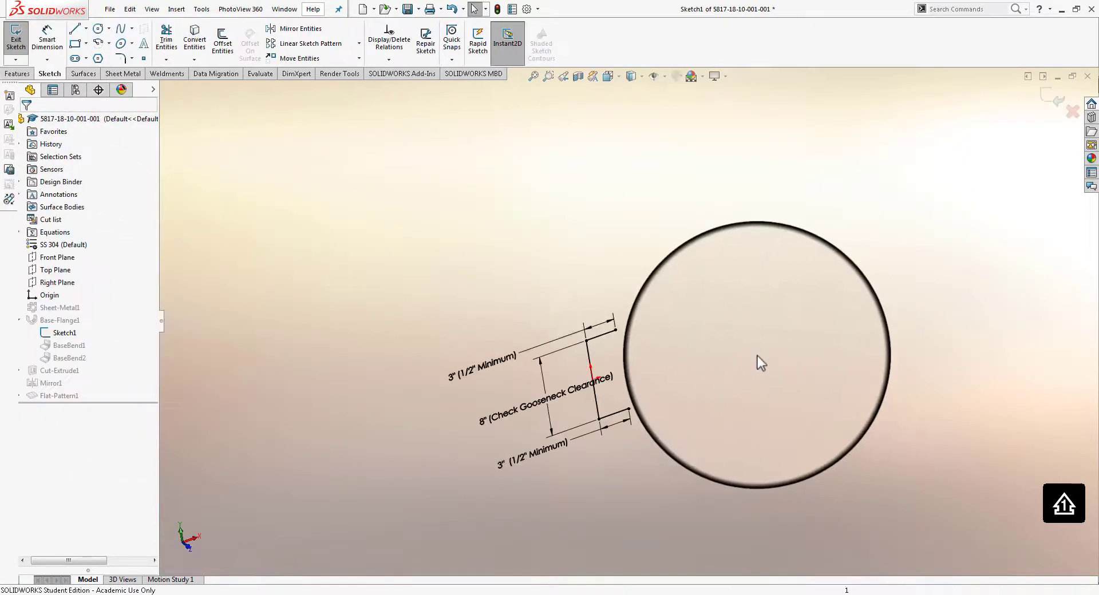
double_click(491, 366)
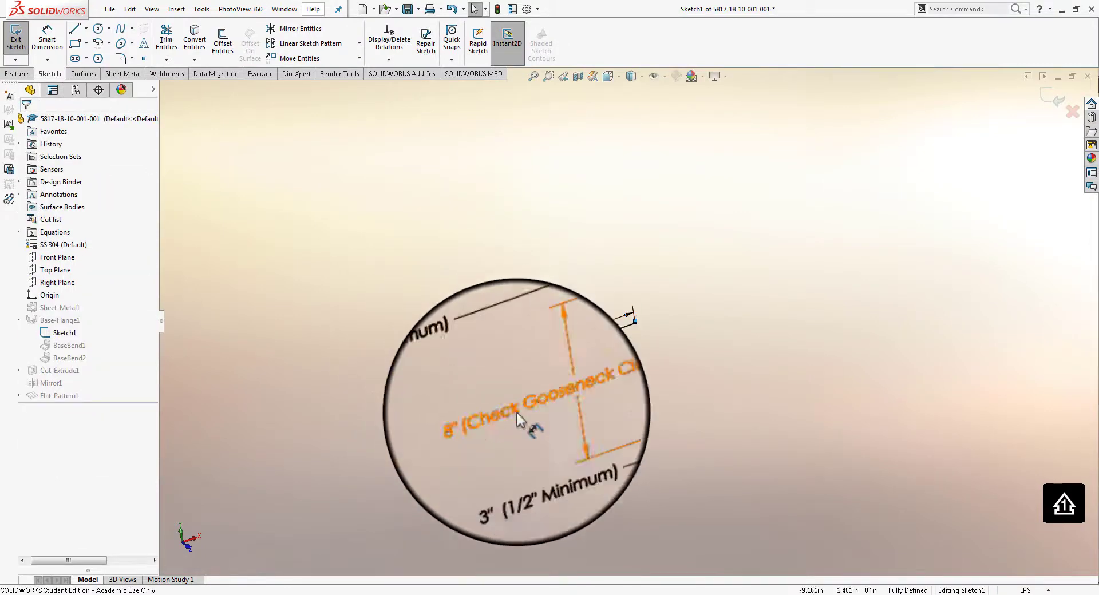
double_click(543, 482)
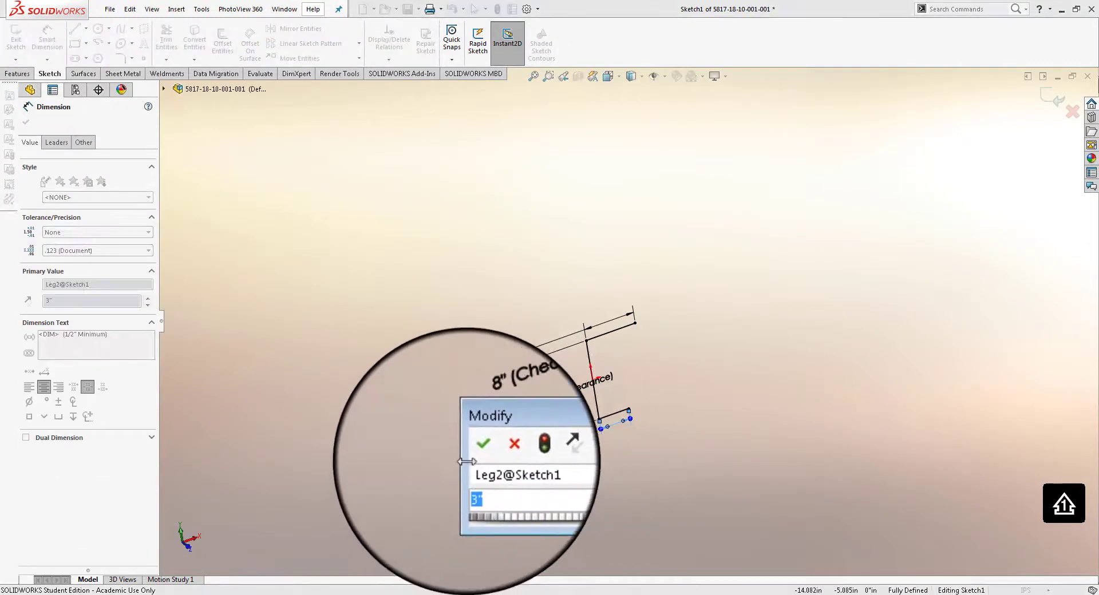
type("5")
key("Return")
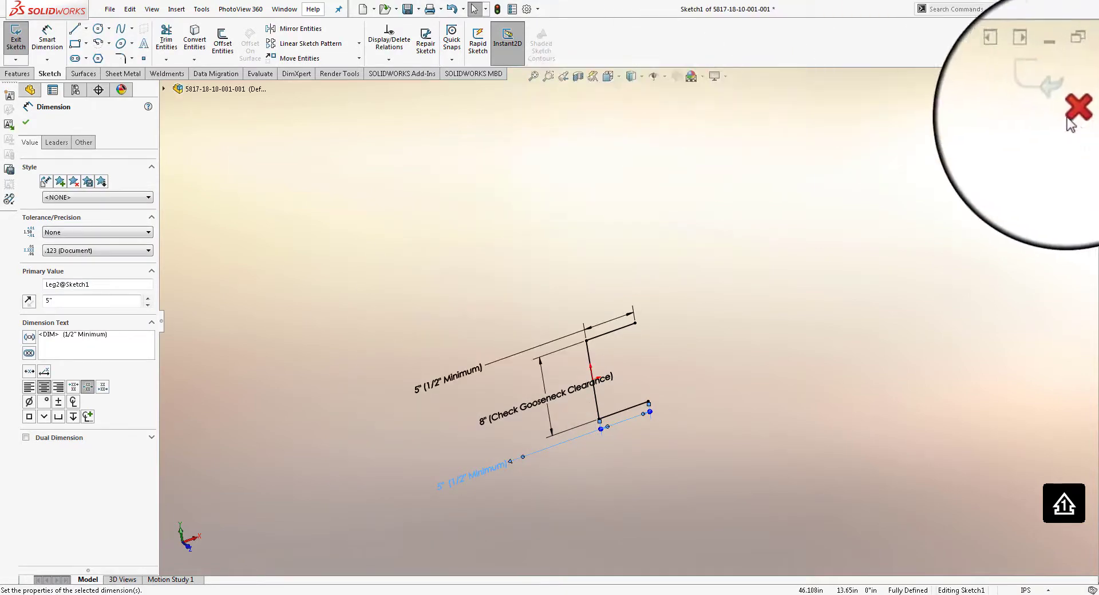
left_click(1058, 107)
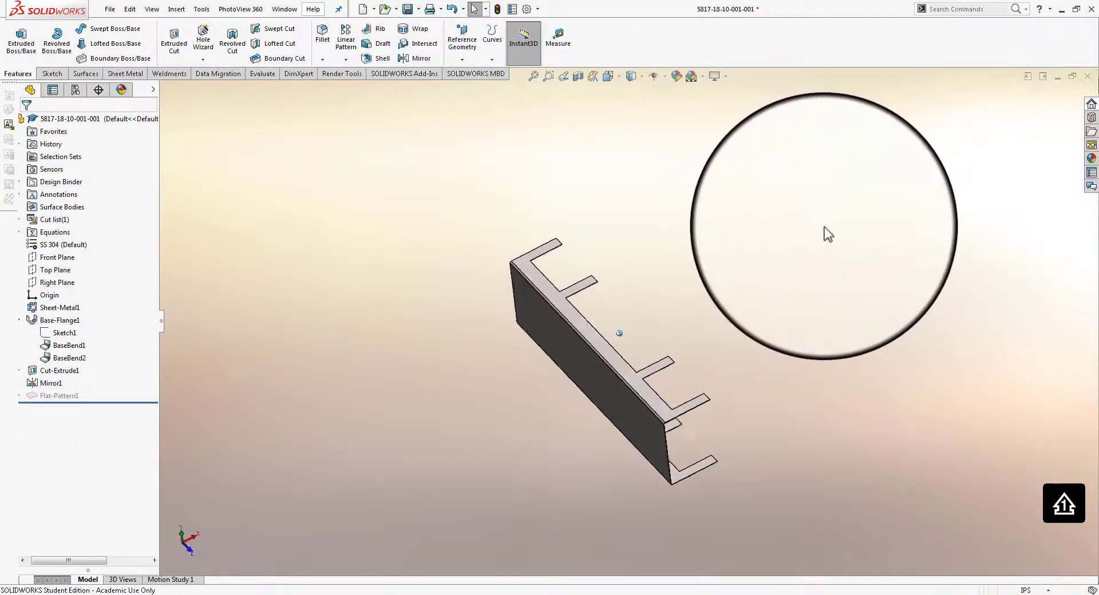
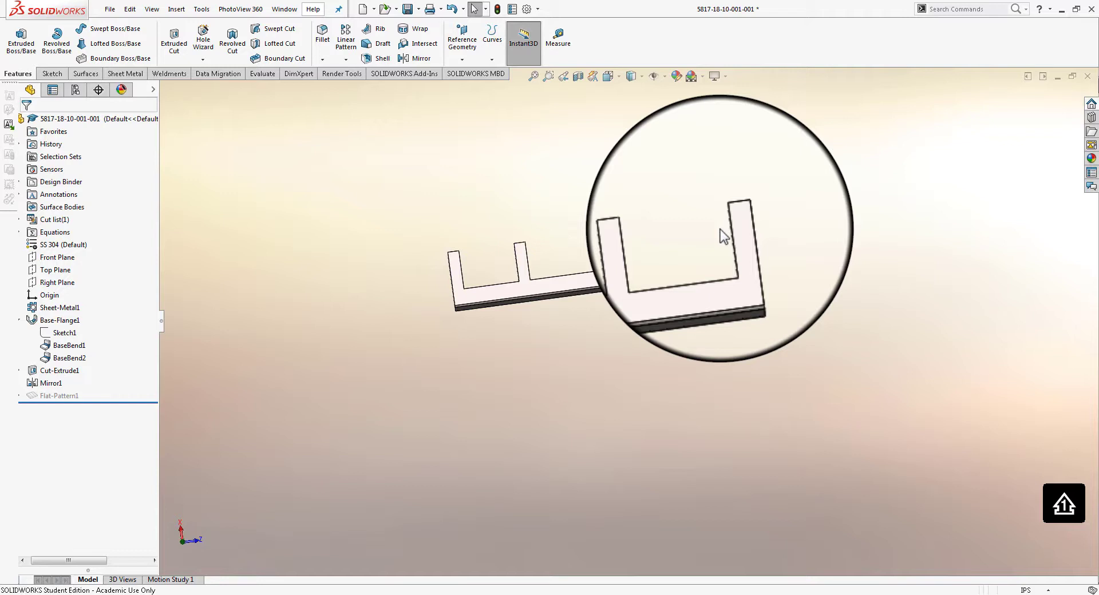
Inspect the lengthened tabs from several sides and the tab edges along the bend up close in a straight-on view
mouse_move(829, 200)
middle_mouse_down()
mouse_move(826, 214)
mouse_move(833, 205)
middle_mouse_up()
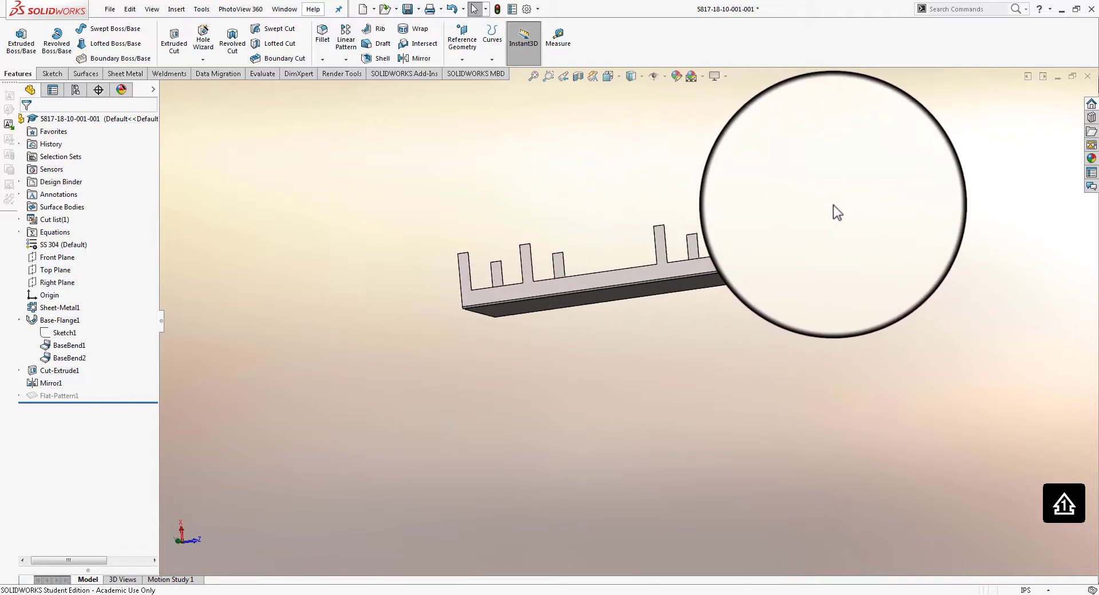
middle_click_drag(776, 150, 615, 101)
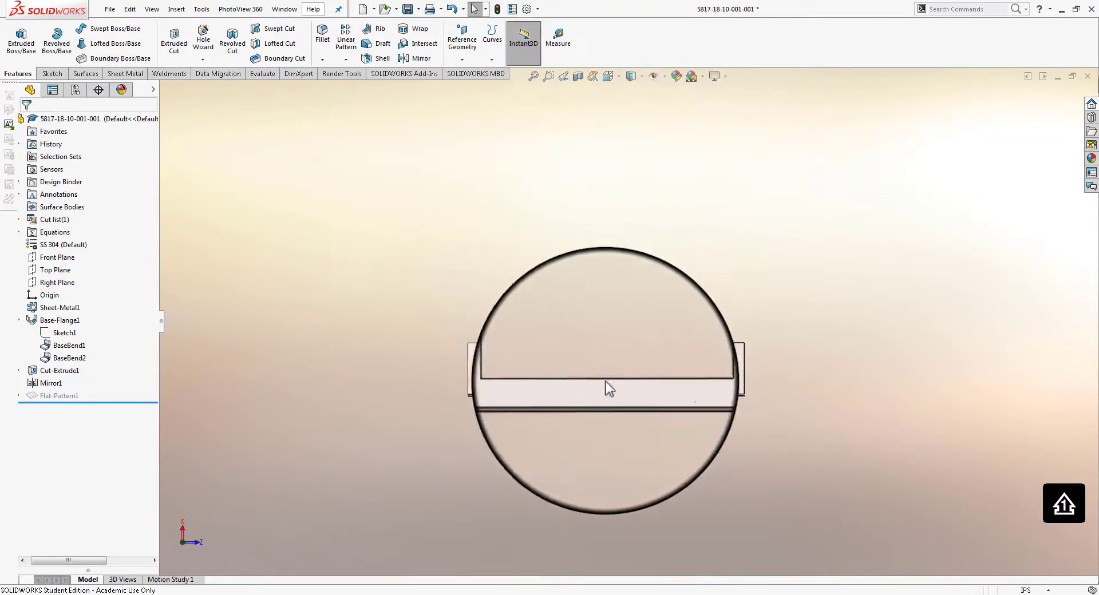
scroll(613, 401, "down", 4)
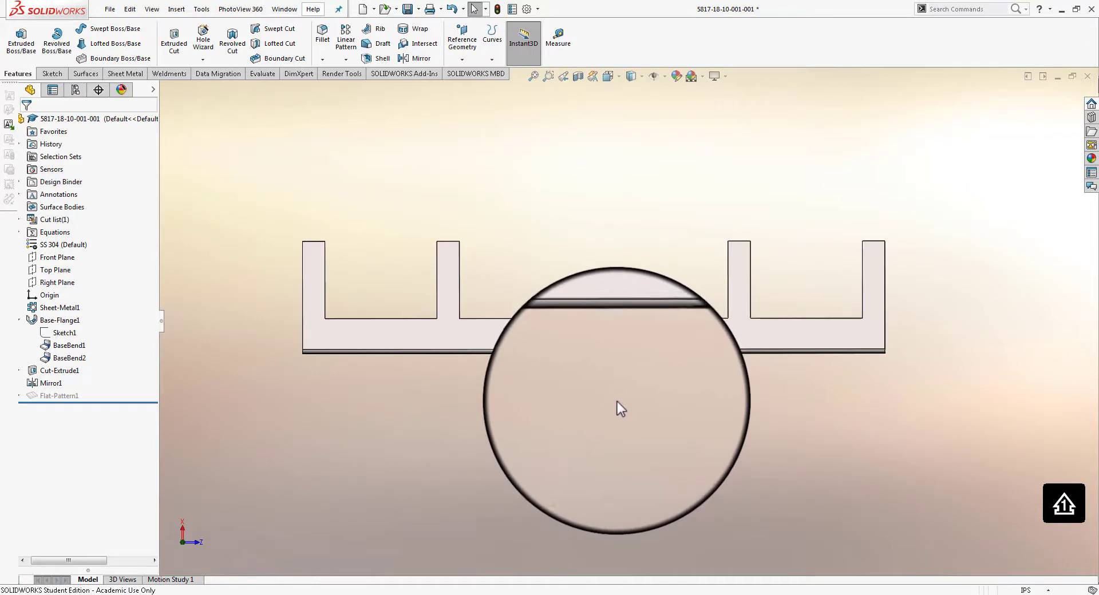
middle_click_drag(617, 401, 627, 381)
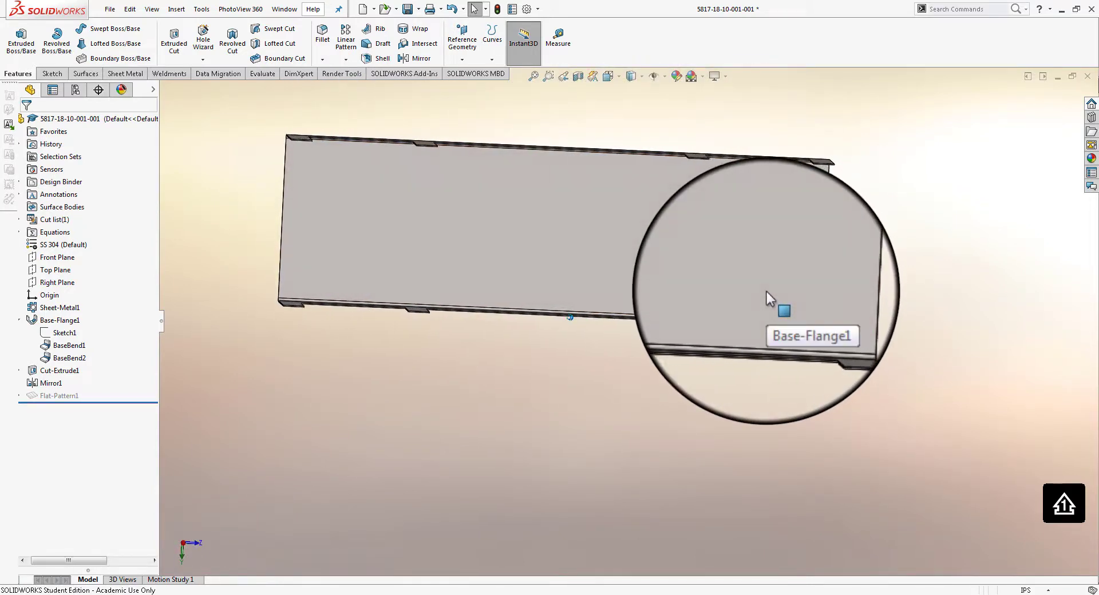
left_click(608, 76)
left_click(593, 238)
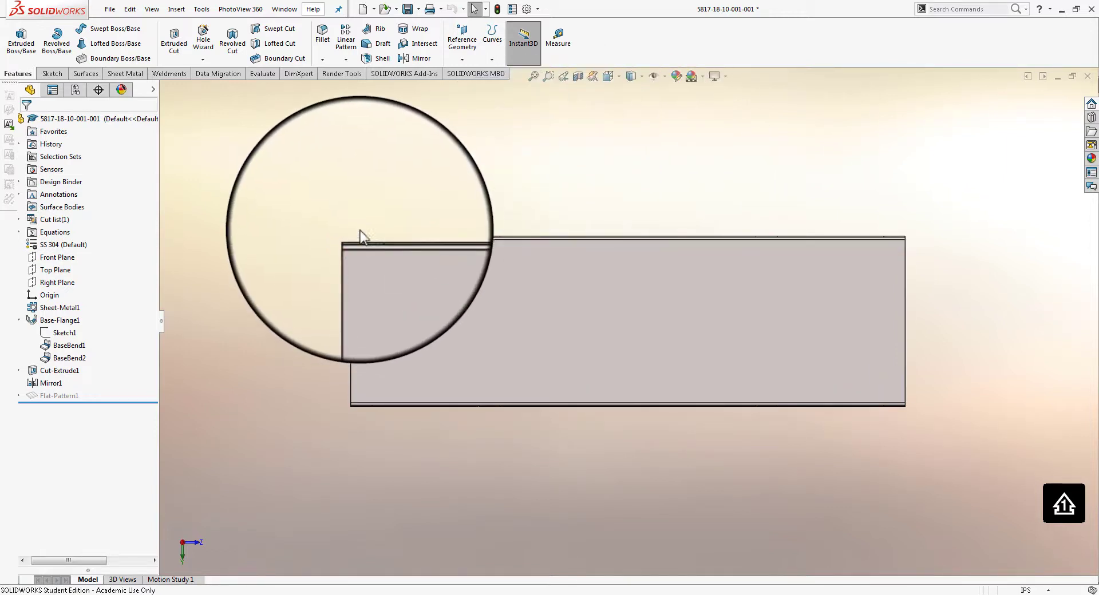
scroll(361, 233, "down", 5)
scroll(554, 307, "down", 6)
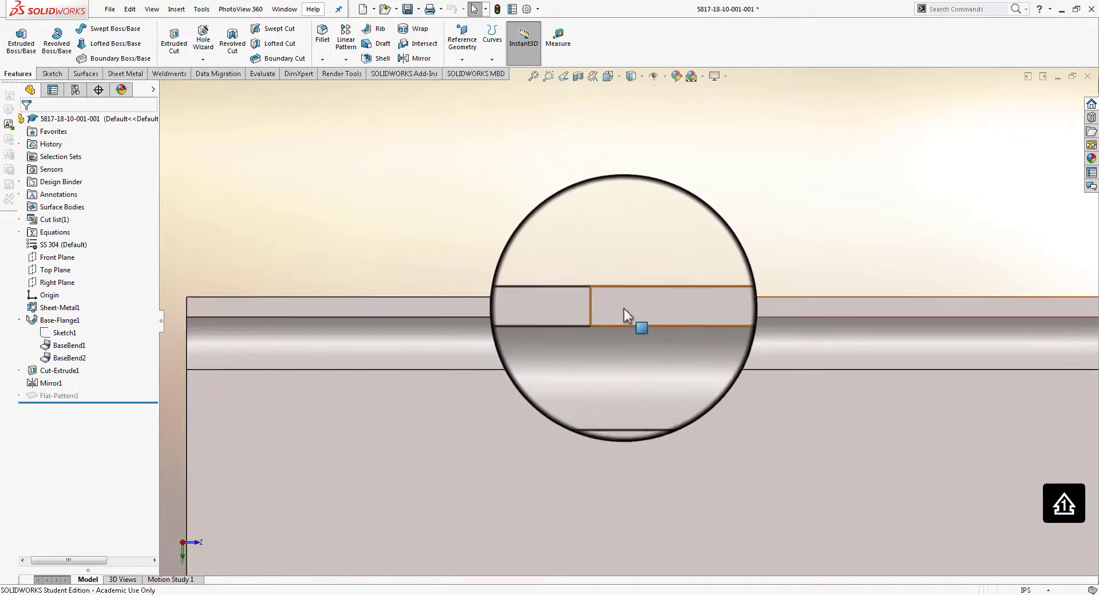
scroll(599, 310, "down", 4)
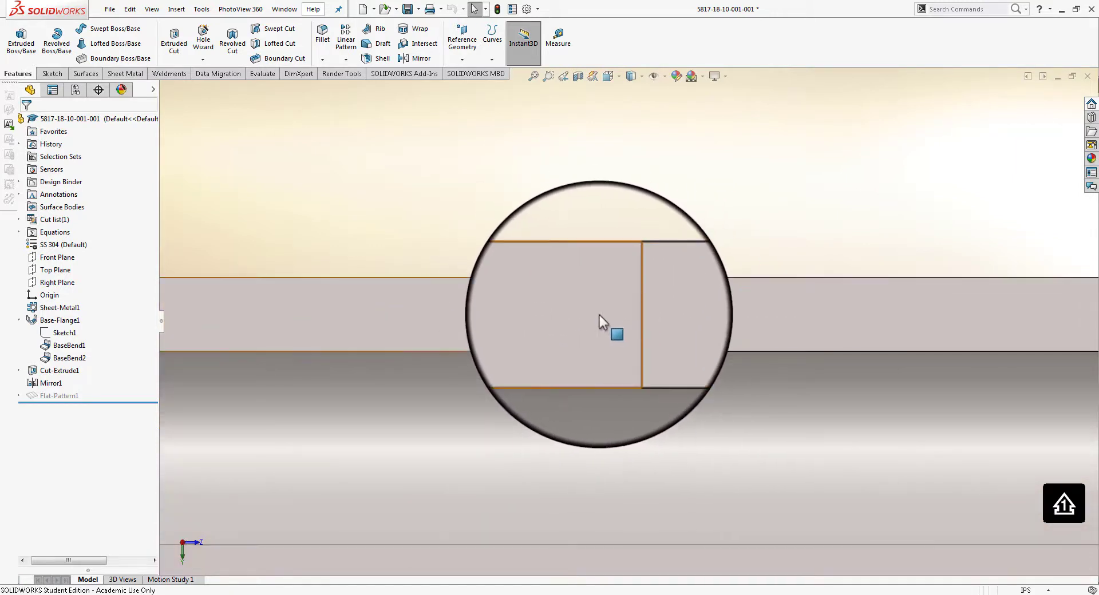
Examine the cutout's end face near the bend up close, then the square tab-end corners and the whole U-shaped part
middle_click_drag(599, 314, 616, 290)
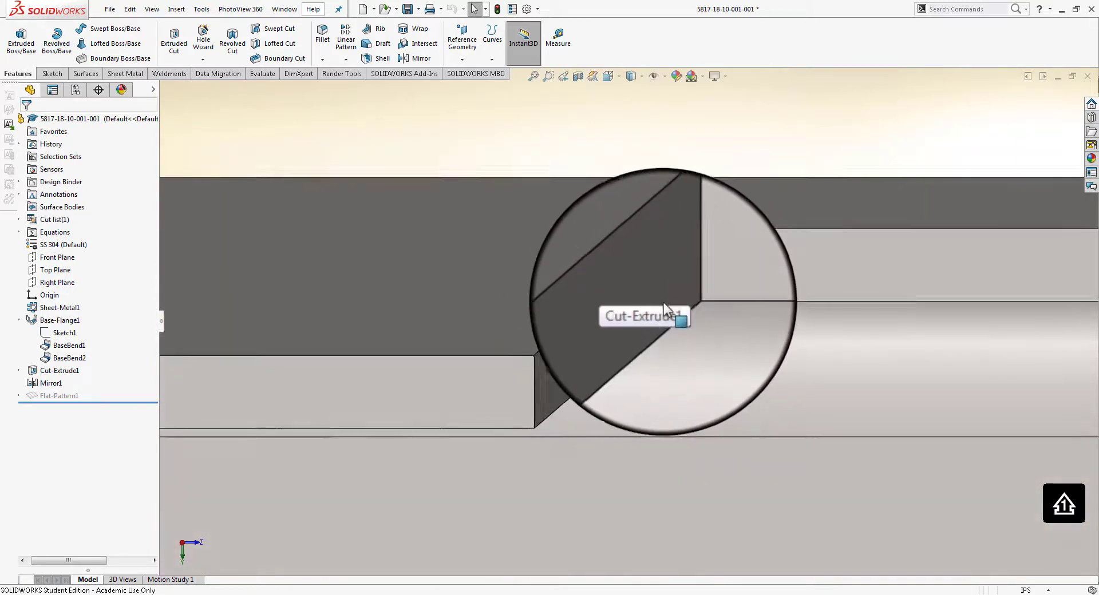
scroll(664, 303, "up", 2)
scroll(664, 304, "up", 5)
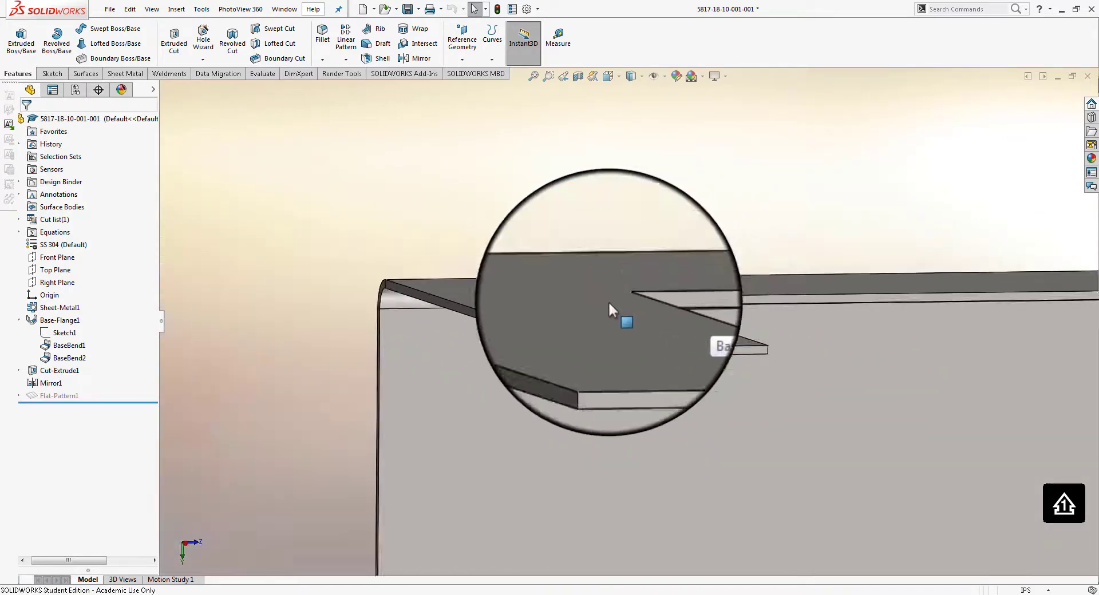
scroll(536, 208, "up", 5)
middle_click_drag(537, 209, 800, 246)
middle_click_drag(647, 256, 633, 384)
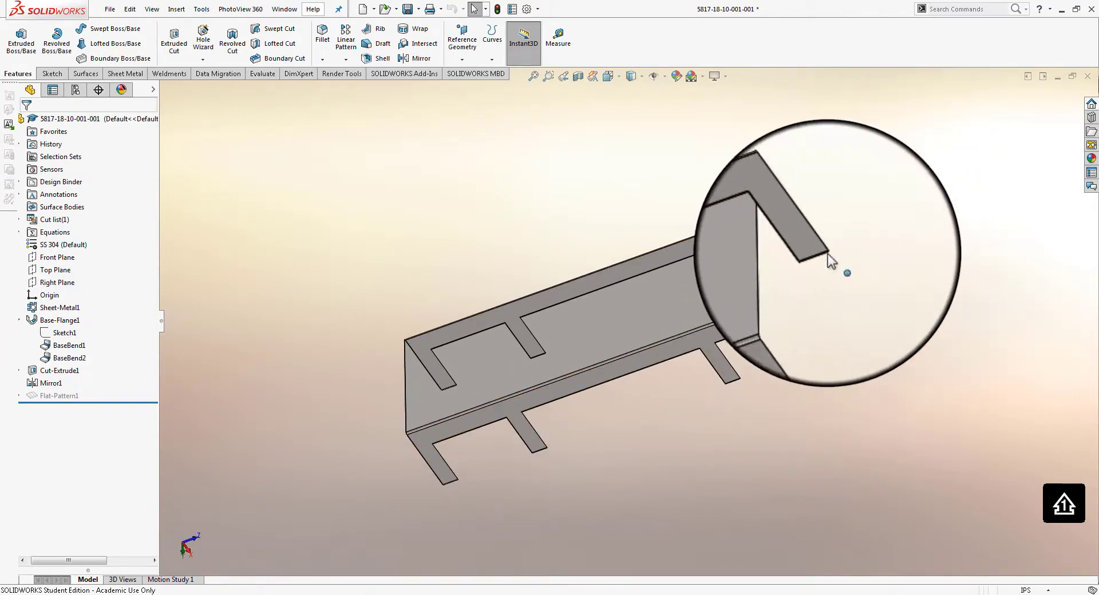
scroll(724, 332, "down", 8)
scroll(669, 323, "up", 6)
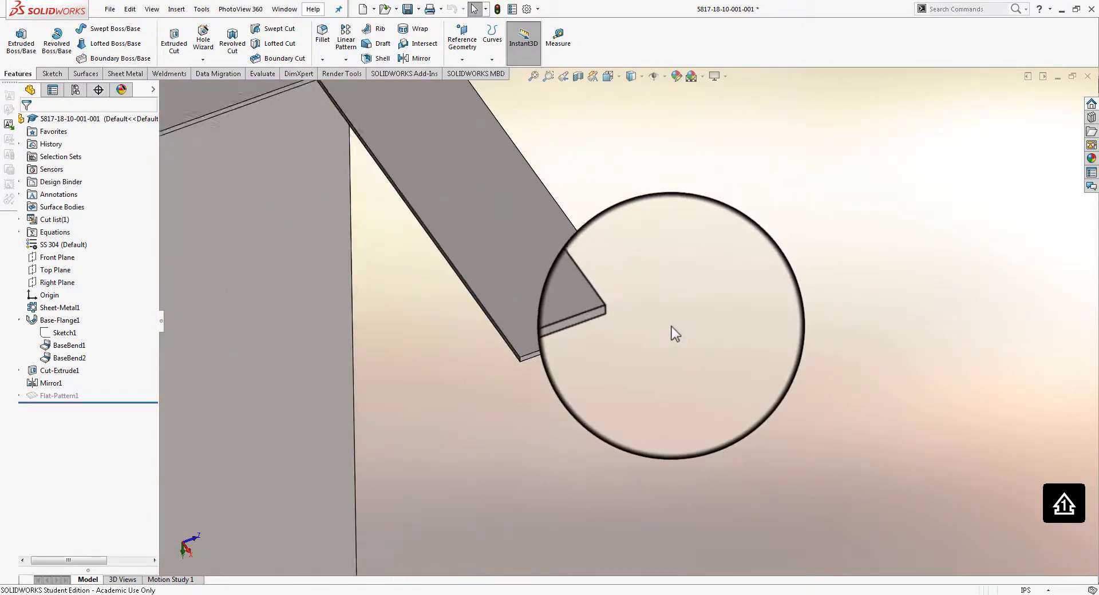
scroll(621, 340, "up", 8)
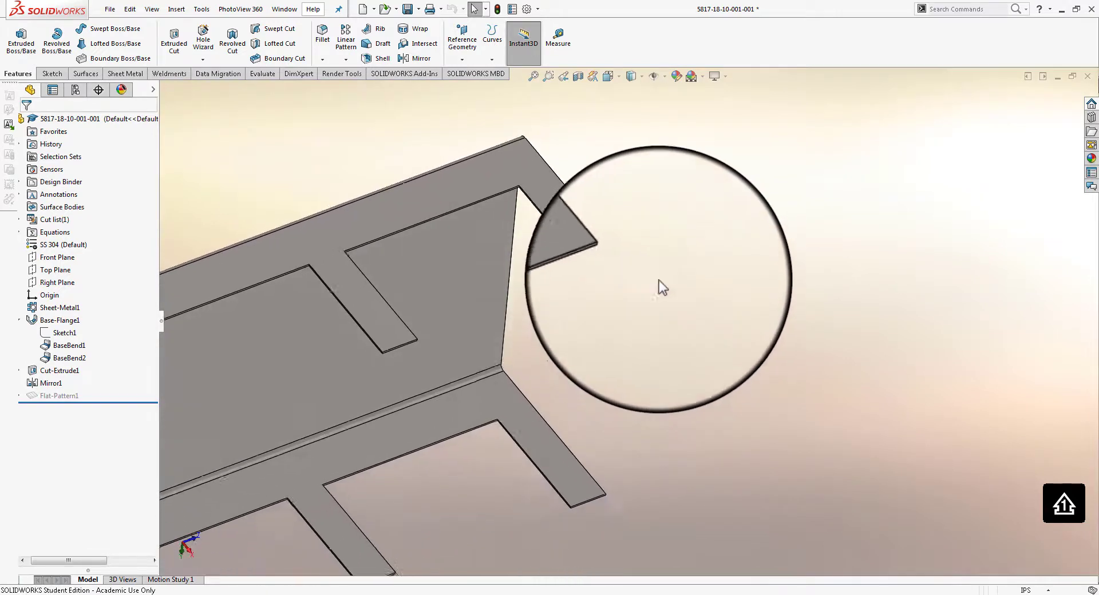
middle_click_drag(650, 265, 730, 239)
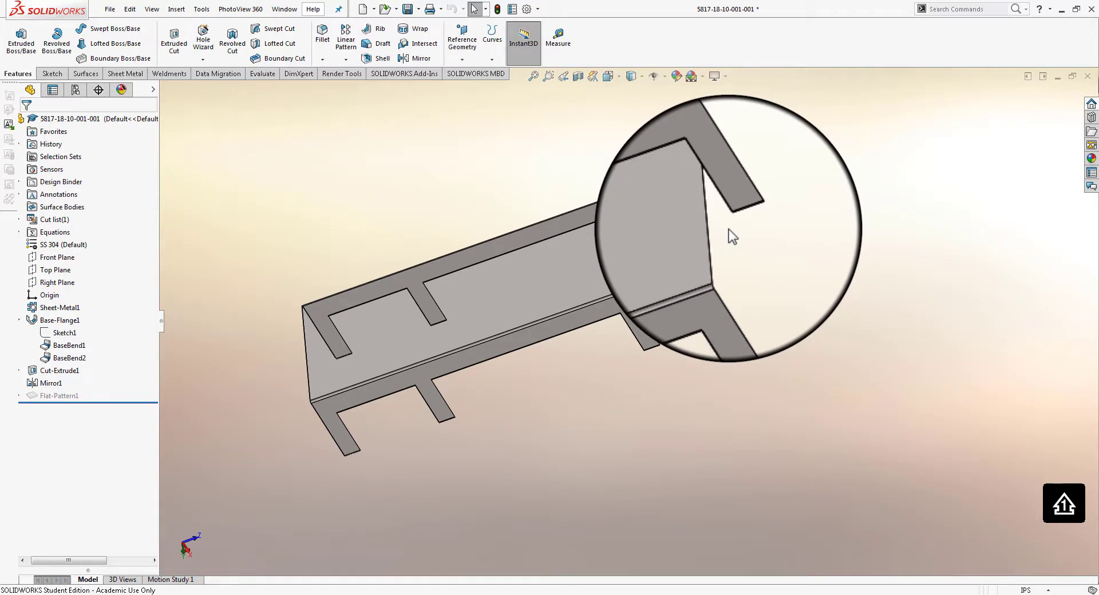
mouse_move(768, 194)
middle_mouse_down()
mouse_move(767, 176)
mouse_move(510, 213)
middle_mouse_up()
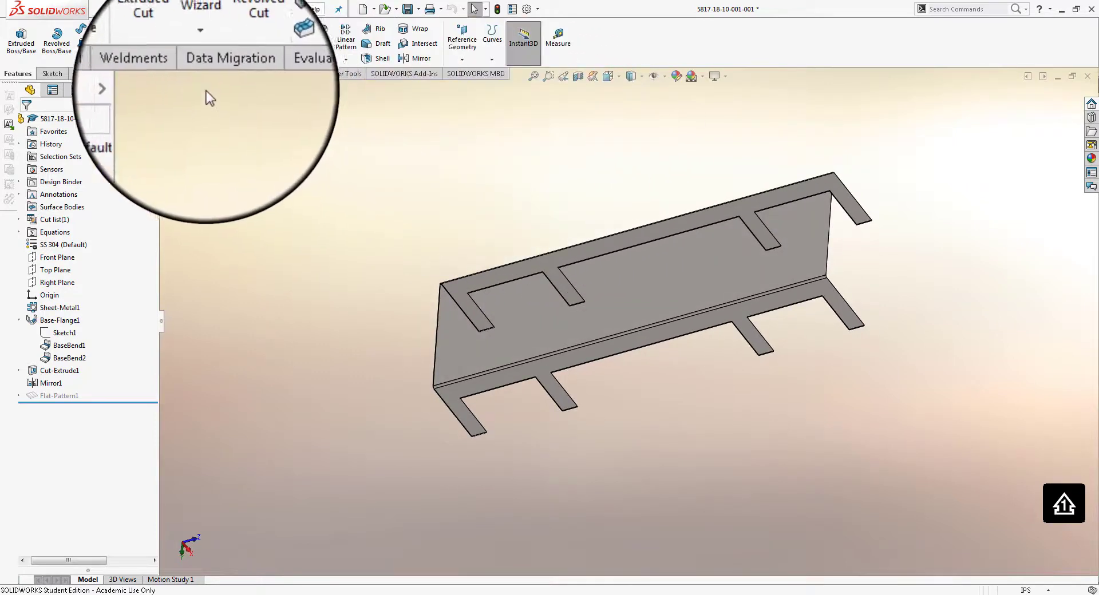
Start a Break Corner with the rounded break type and a 1/4" radius, and select the upper flange's tabbed face
left_click(125, 73)
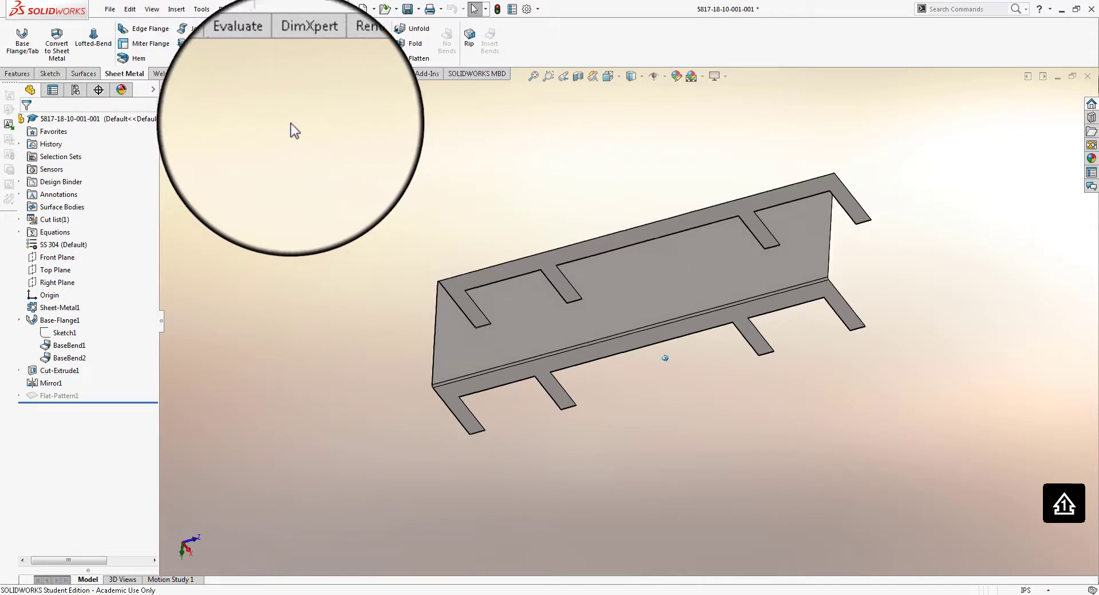
middle_click_drag(290, 122, 196, 61)
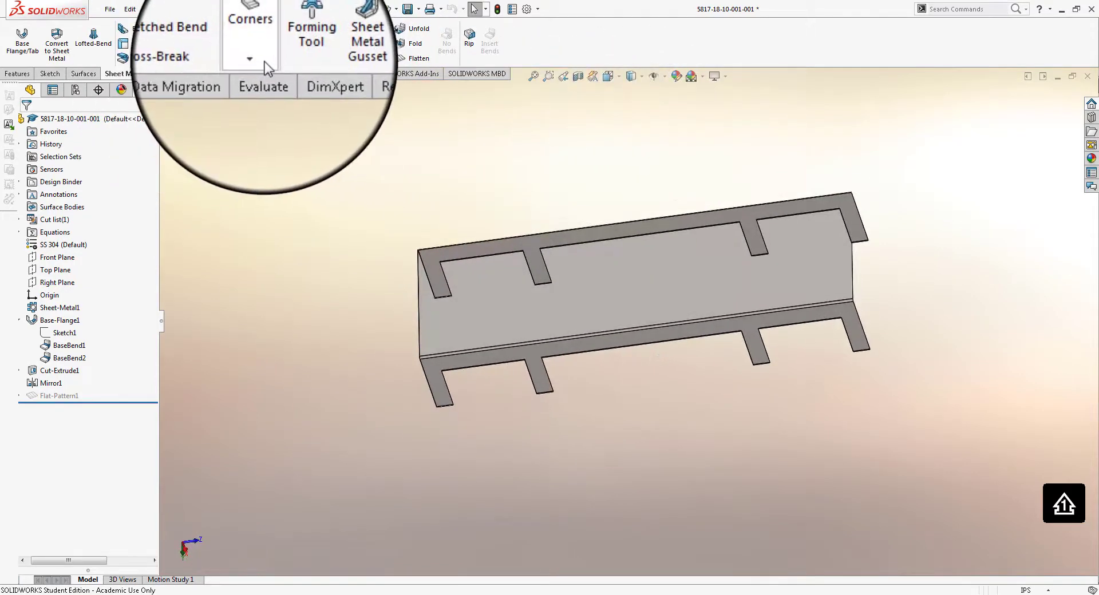
left_click(262, 59)
left_click(229, 257)
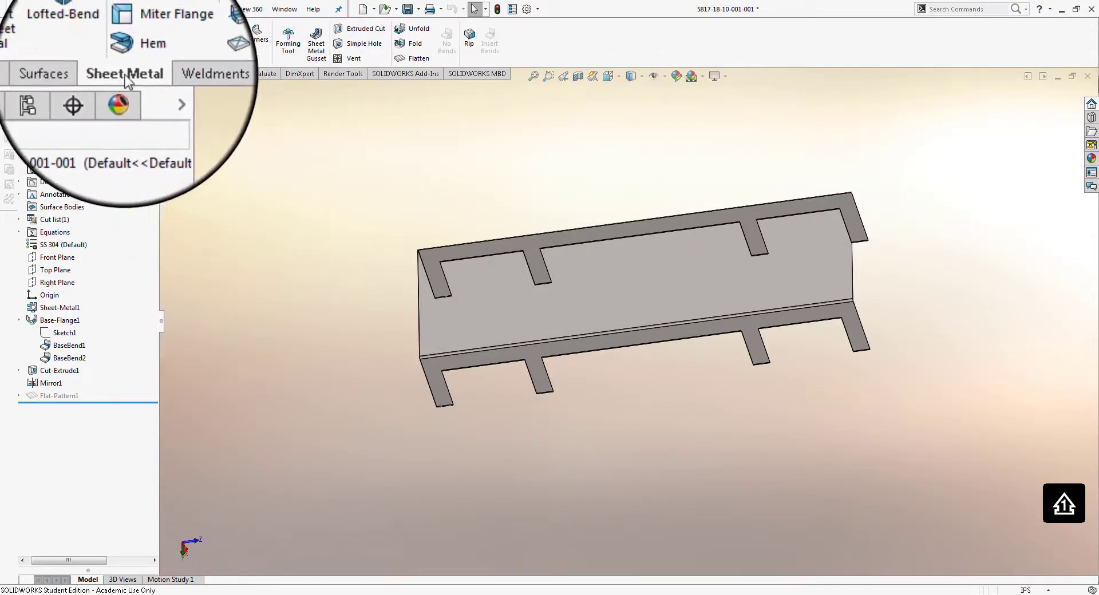
left_click(256, 59)
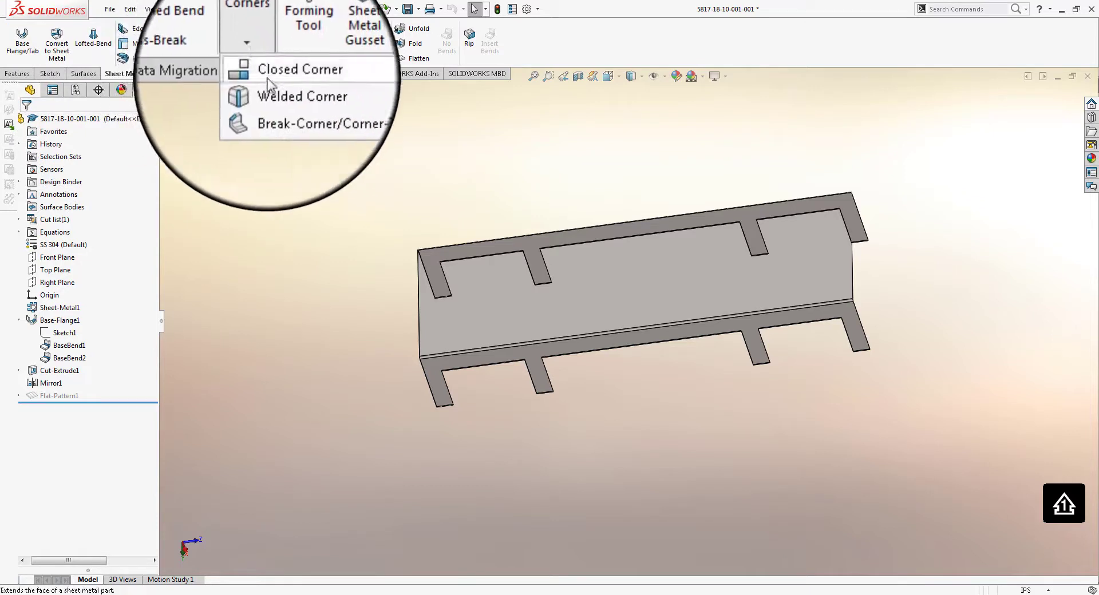
left_click(295, 106)
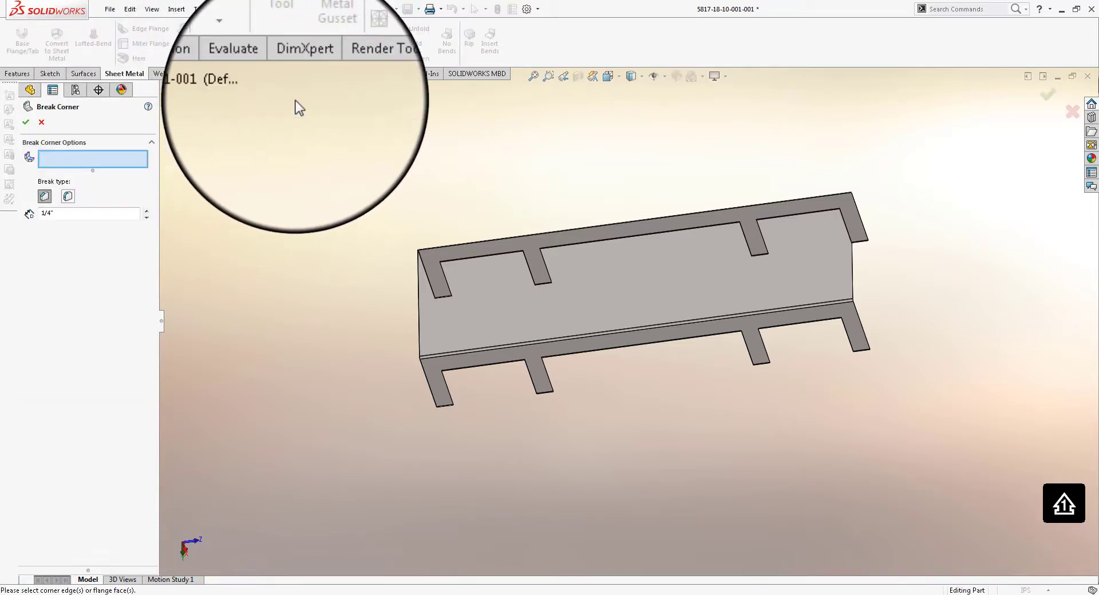
left_click(47, 198)
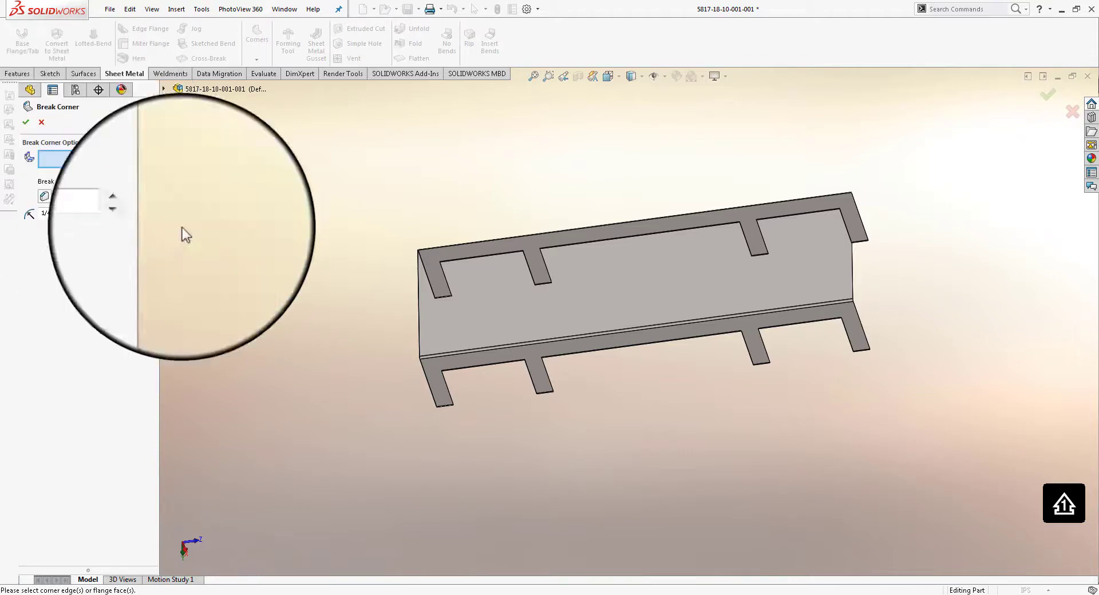
scroll(492, 303, "down", 5)
left_click(483, 280)
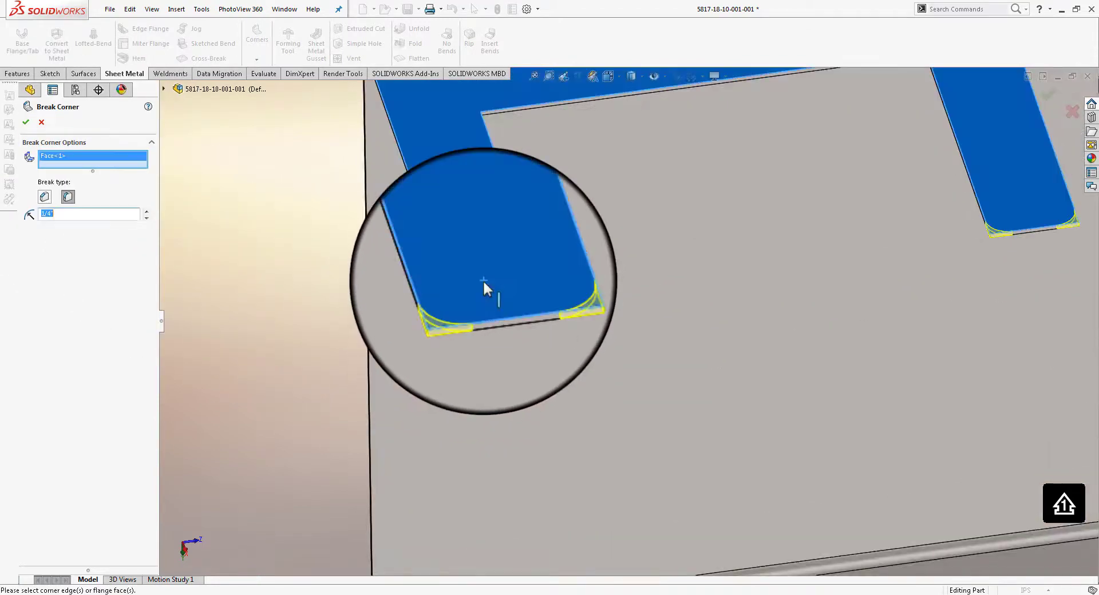
Add the opposite flange's tabbed face to the Break Corner selection
scroll(483, 279, "up", 4)
scroll(583, 306, "down", 4)
scroll(582, 306, "up", 5)
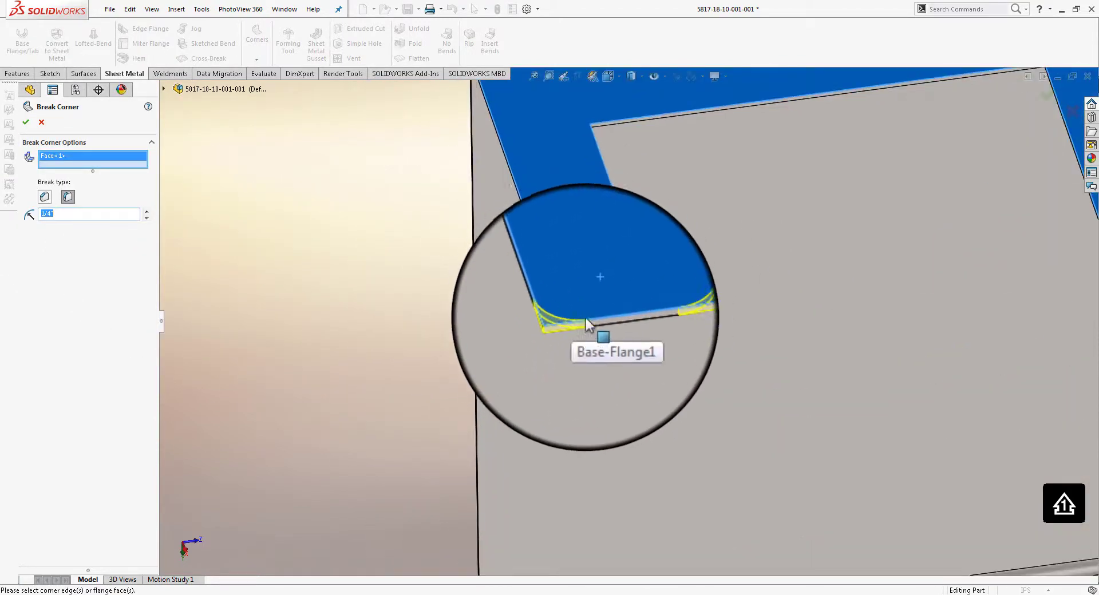
scroll(609, 259, "up", 4)
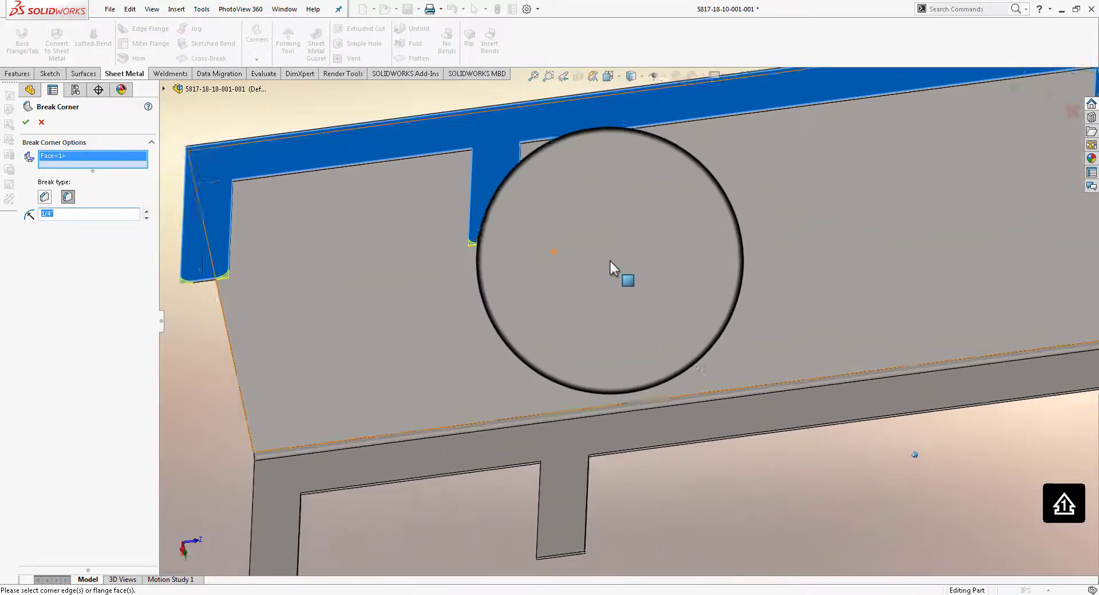
scroll(761, 218, "down", 5)
scroll(739, 250, "up", 4)
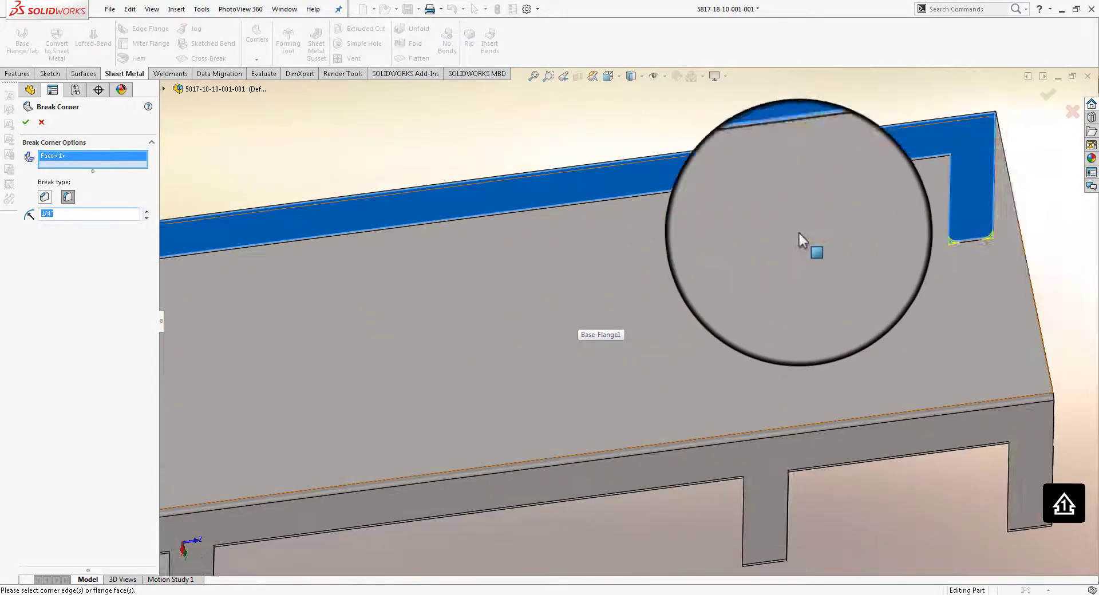
scroll(717, 298, "up", 2)
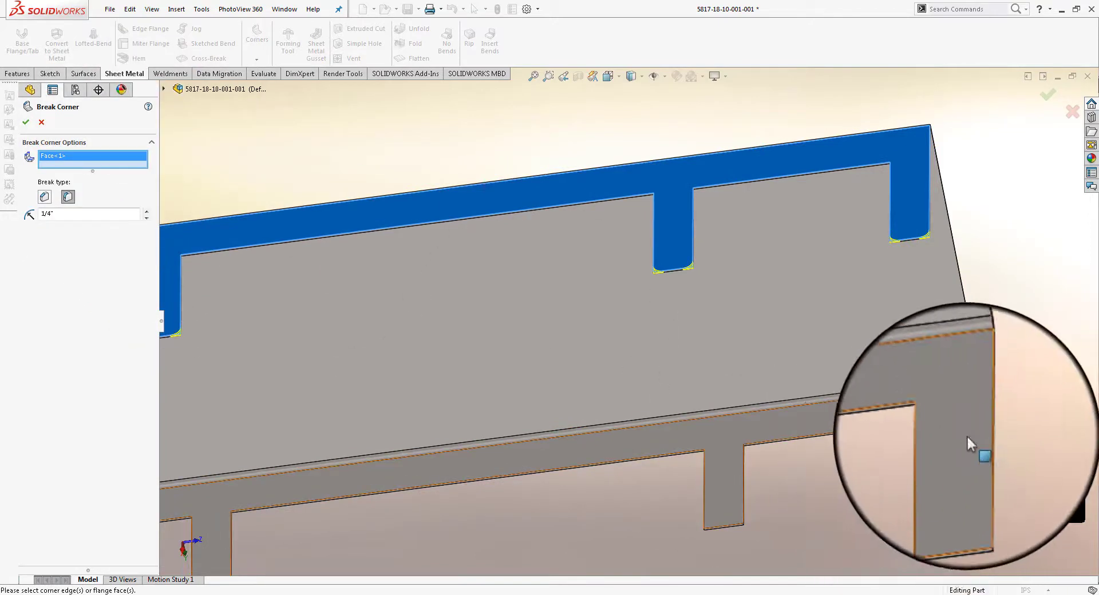
left_click(963, 438)
scroll(774, 501, "up", 5)
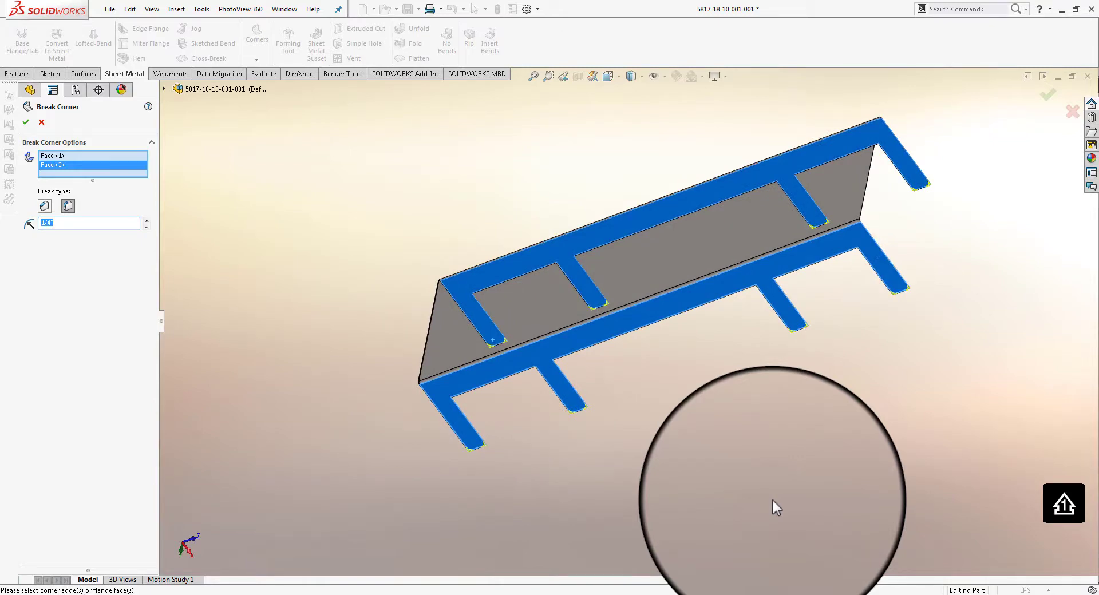
Examine the corner break preview on the tab ends and at the inner cutout corners of both flanges
scroll(503, 286, "down", 8)
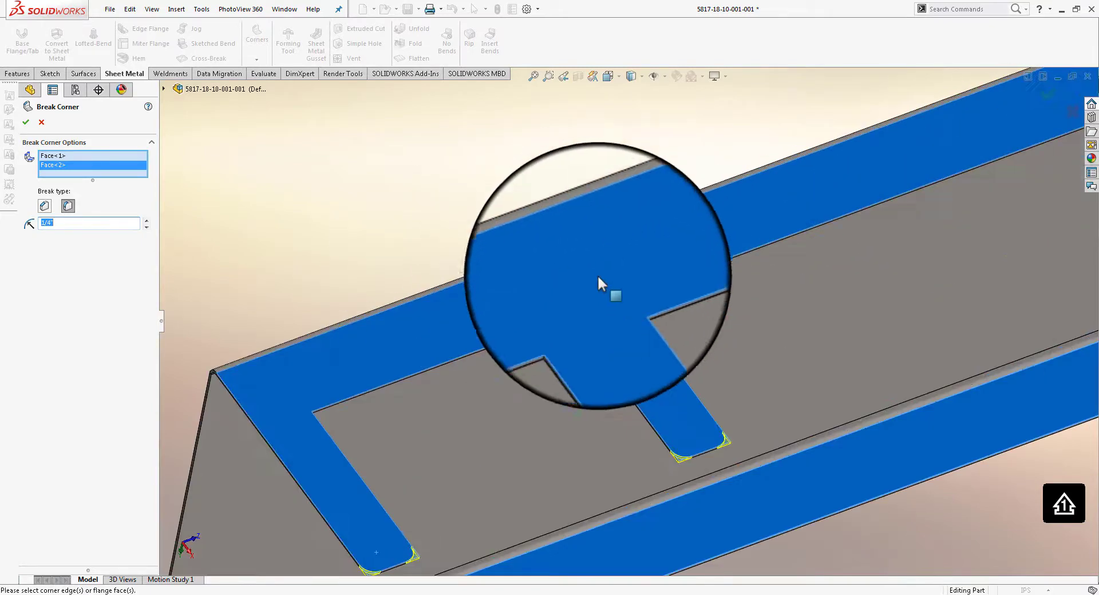
scroll(571, 349, "down", 5)
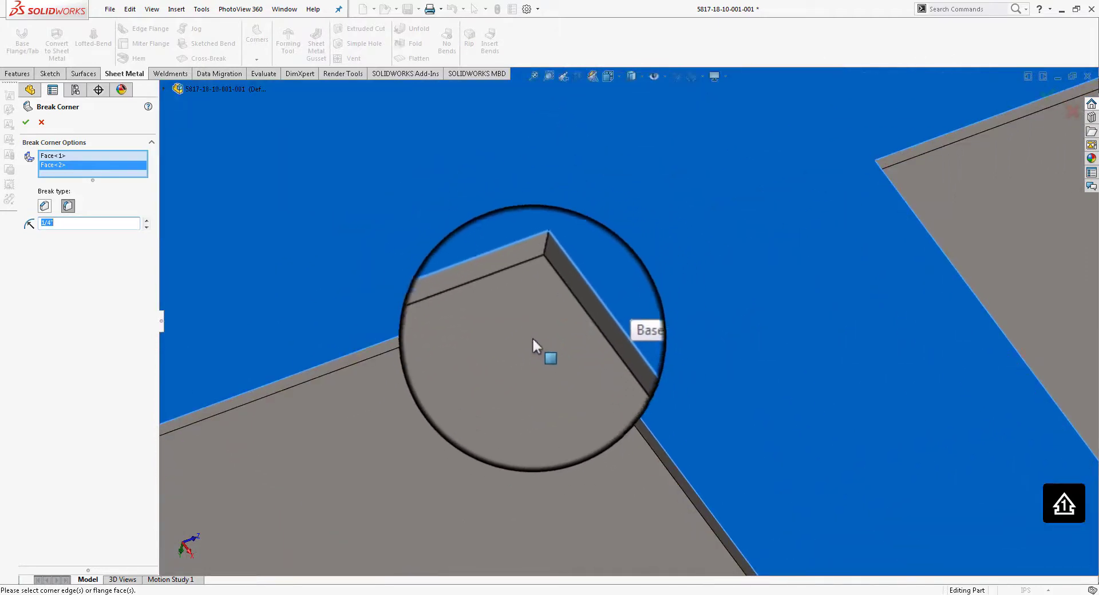
scroll(533, 338, "up", 5)
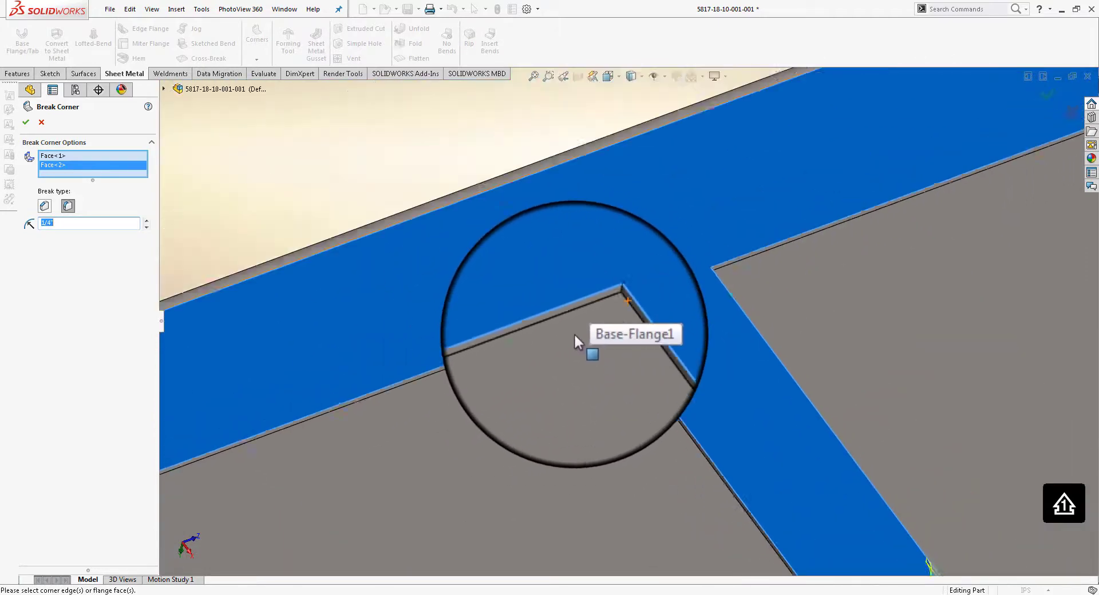
scroll(629, 314, "down", 2)
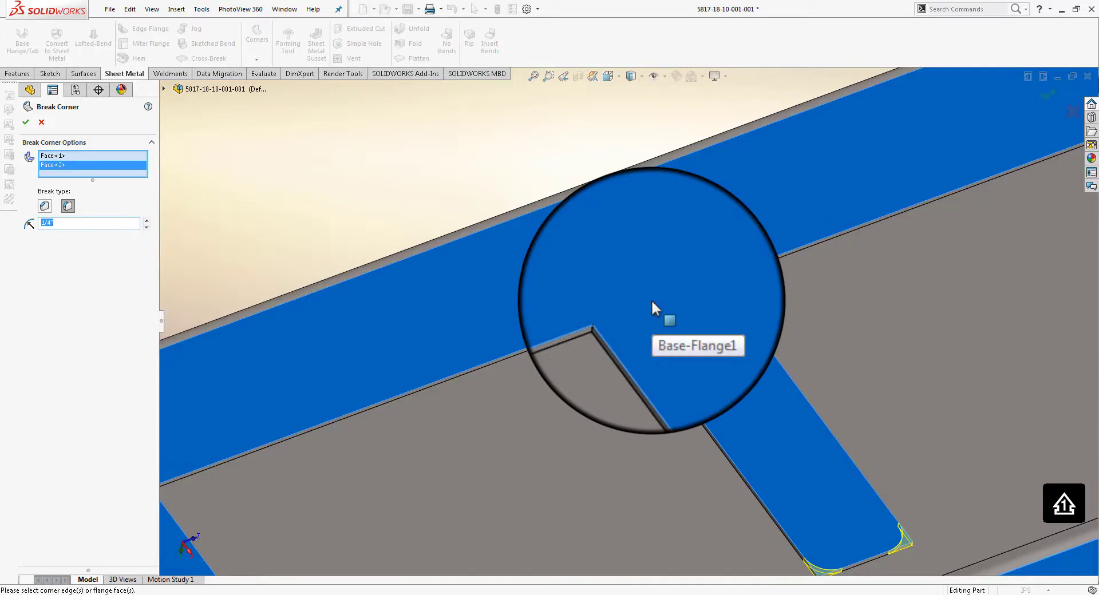
scroll(601, 280, "up", 4)
scroll(504, 481, "down", 5)
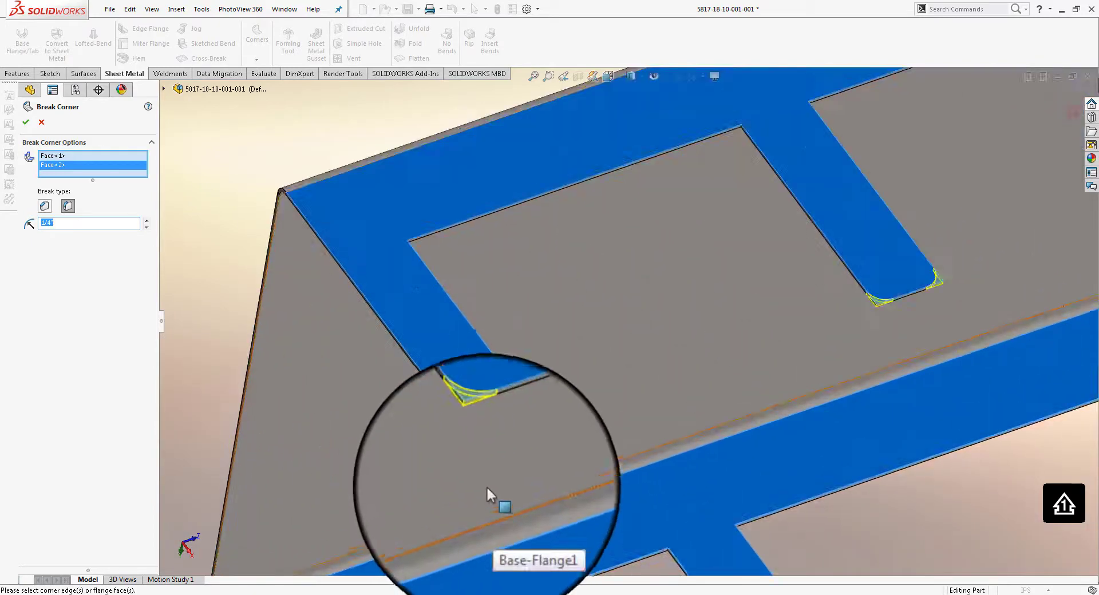
scroll(503, 407, "up", 5)
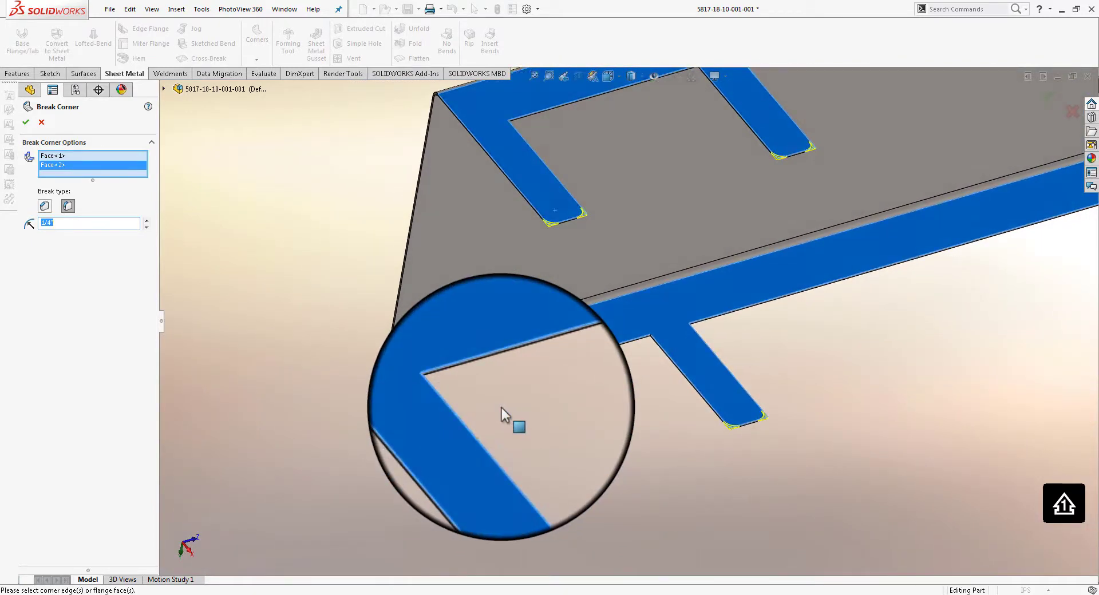
scroll(501, 407, "up", 4)
scroll(501, 407, "down", 4)
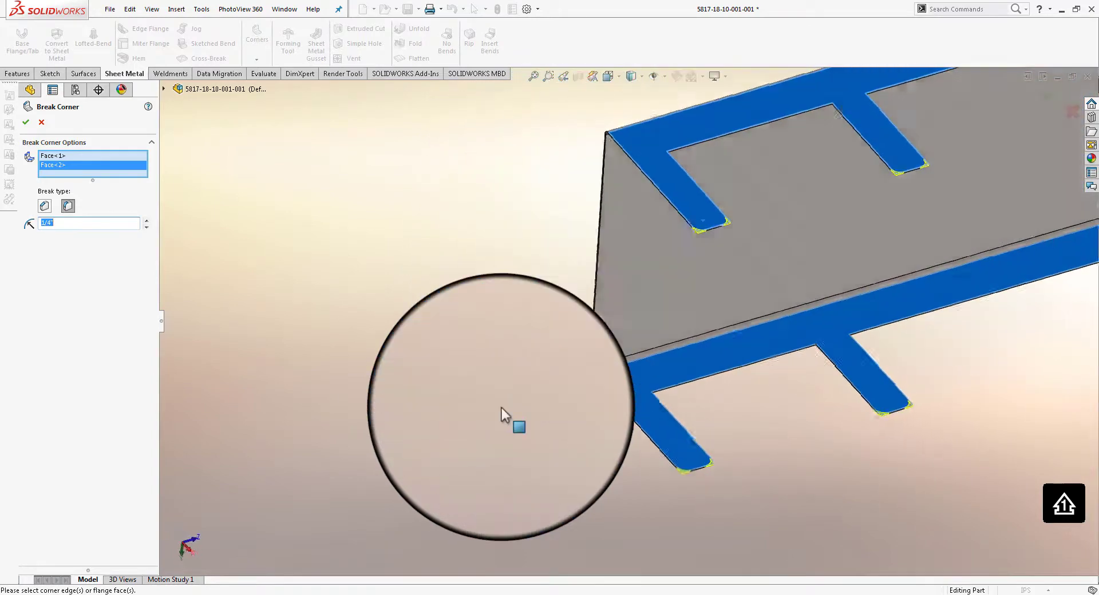
scroll(502, 407, "up", 3)
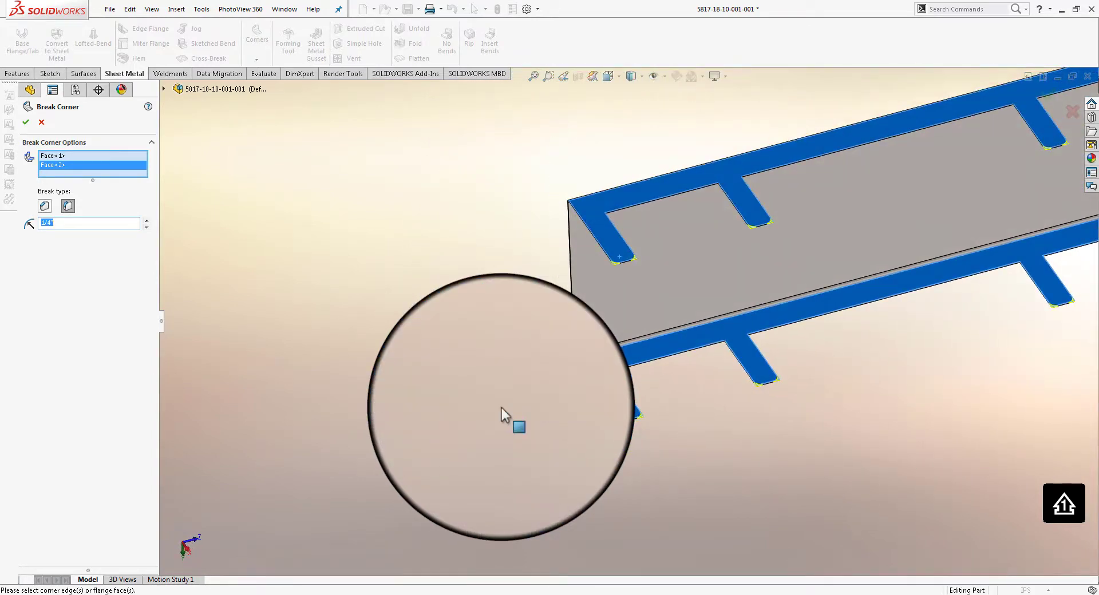
scroll(501, 408, "up", 2)
scroll(501, 407, "down", 5)
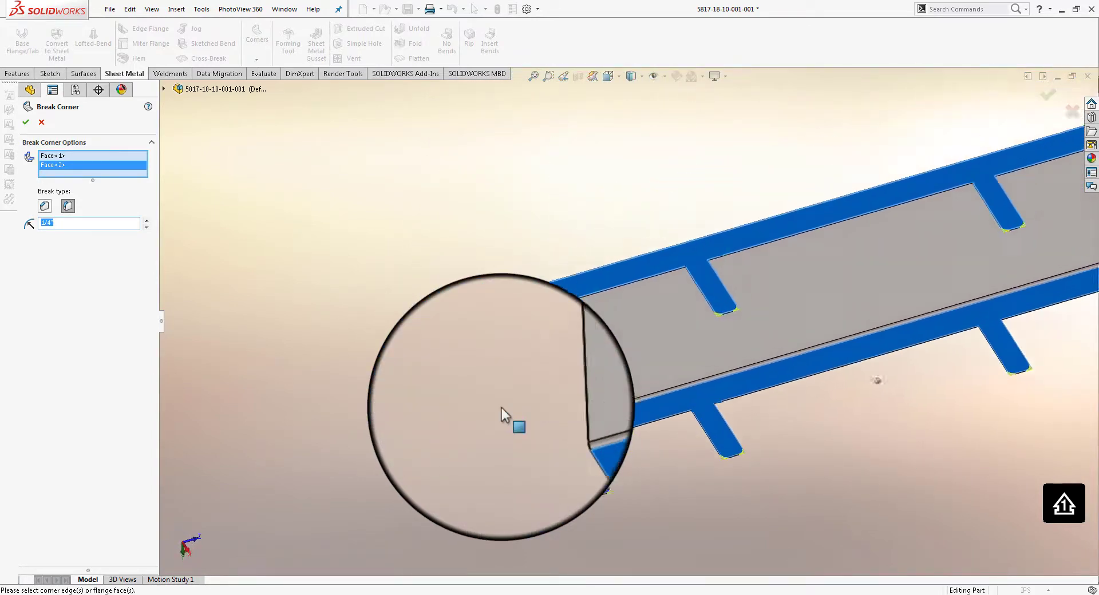
scroll(501, 408, "up", 4)
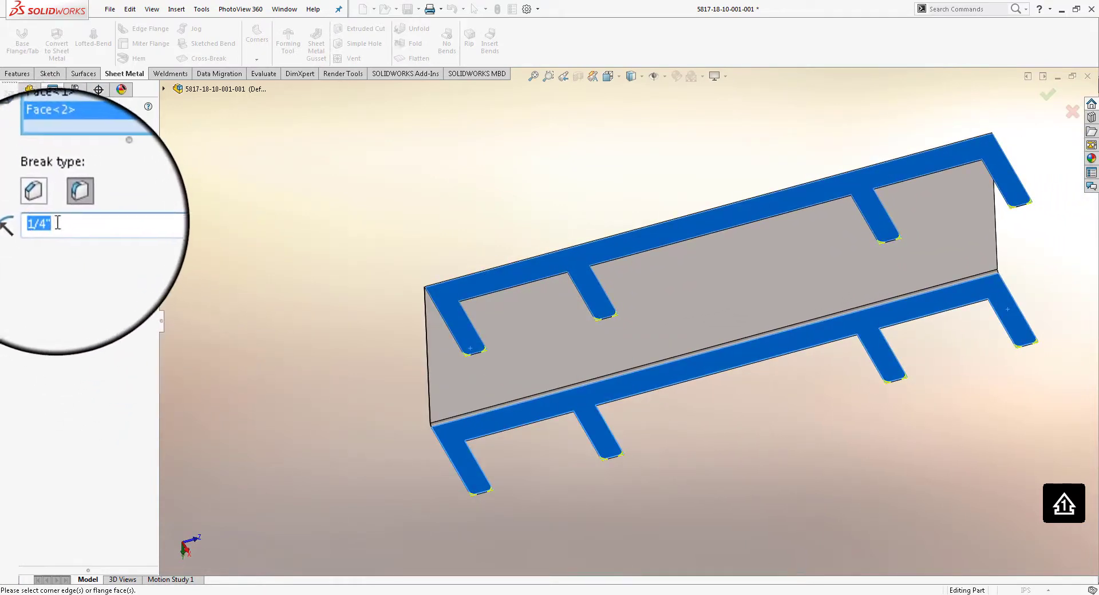
Apply the 1/4" corner break to both flanges and check a rounded tab end and an inner cutout corner up close
left_click(24, 116)
scroll(485, 347, "down", 8)
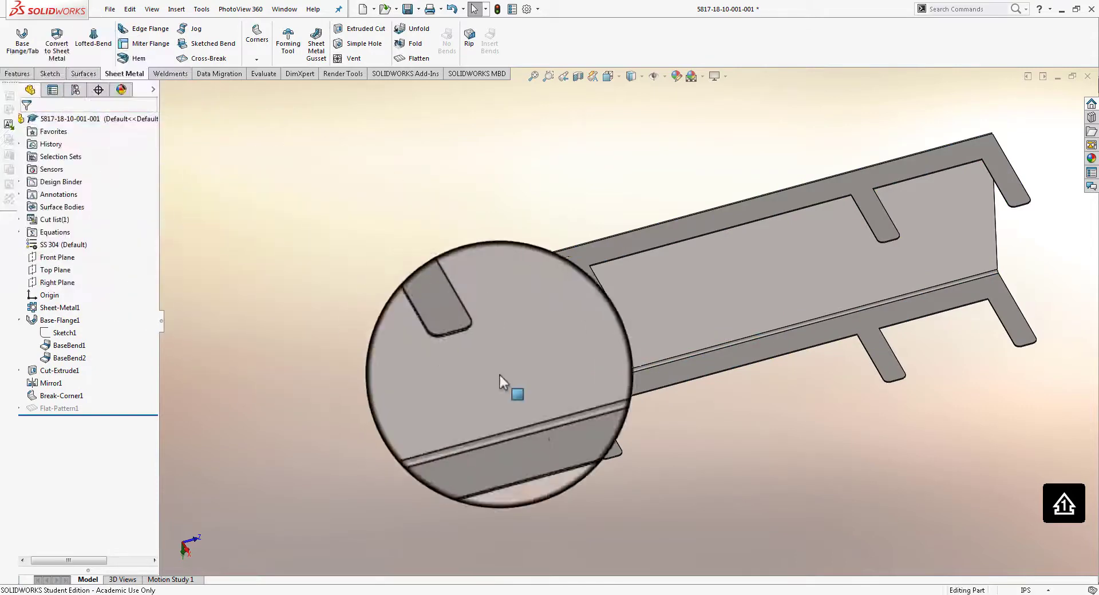
scroll(512, 327, "up", 10)
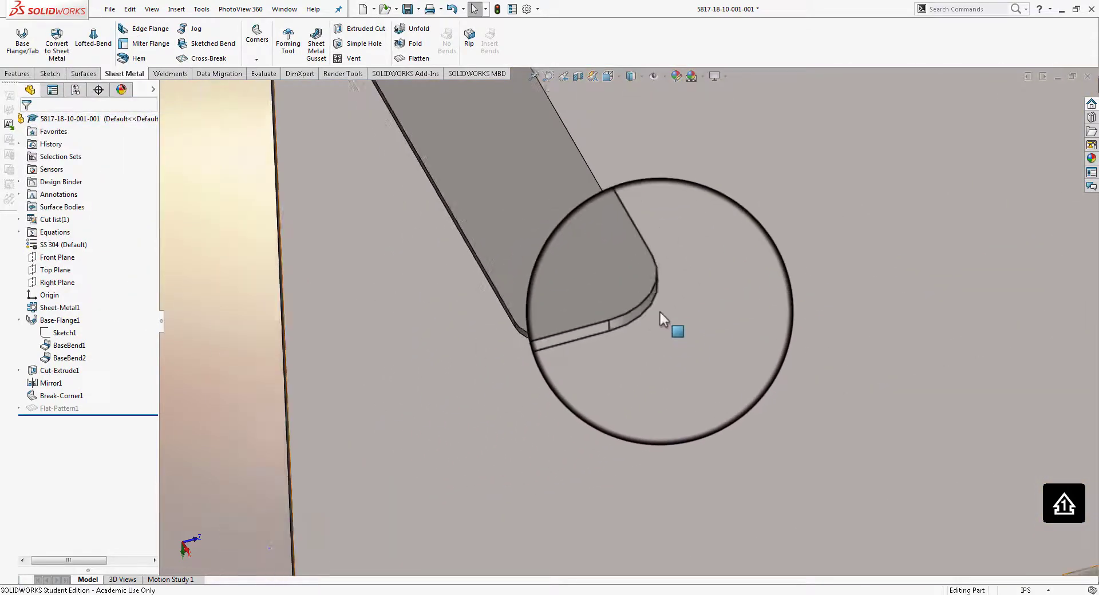
scroll(452, 281, "up", 3)
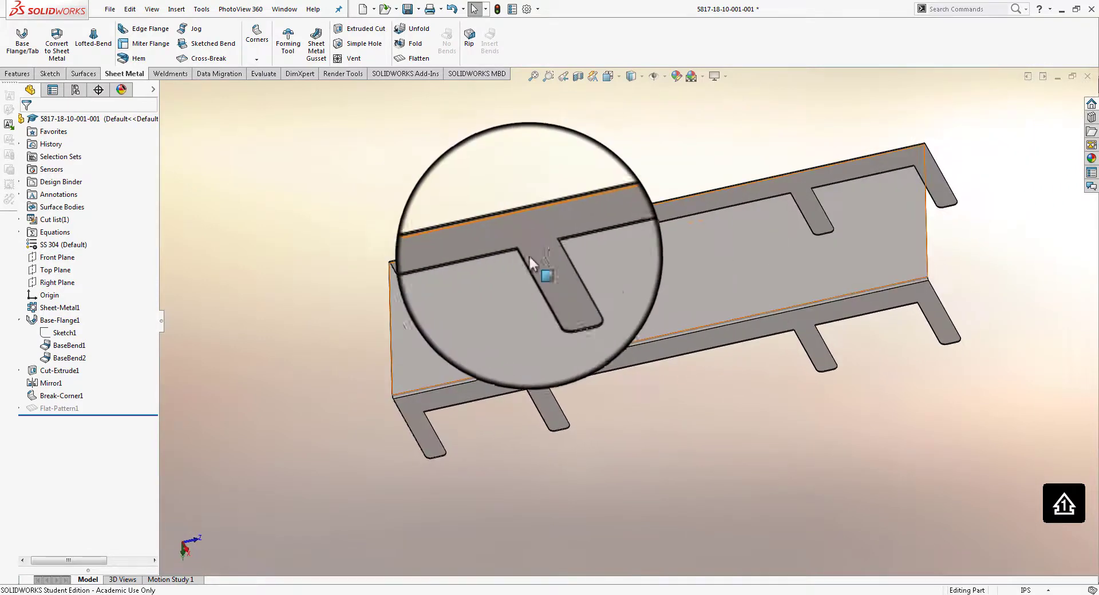
scroll(532, 259, "down", 8)
scroll(565, 260, "down", 5)
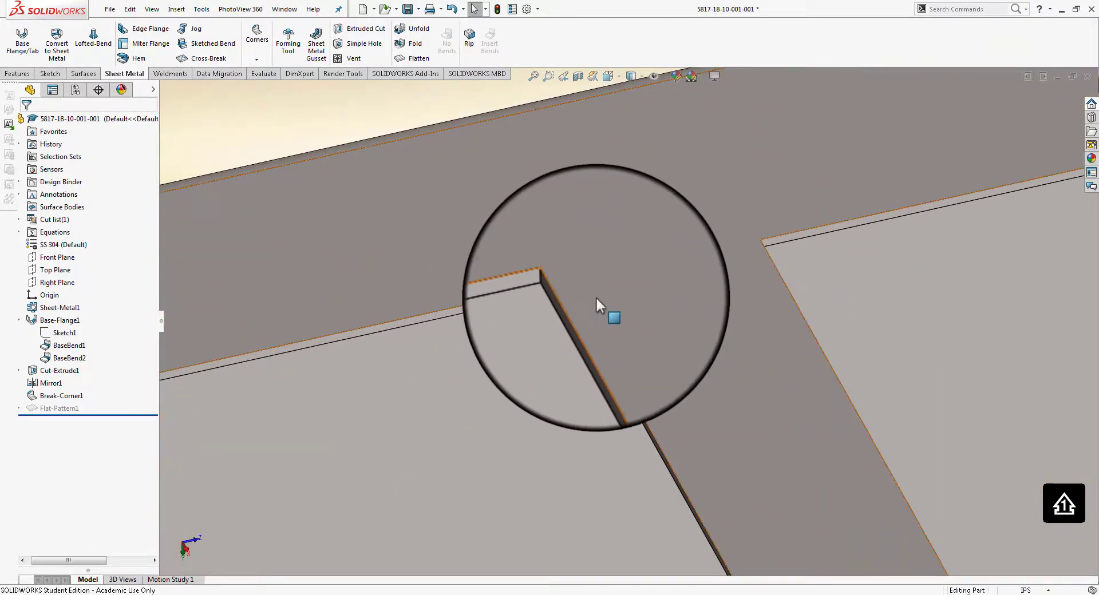
scroll(614, 291, "up", 3)
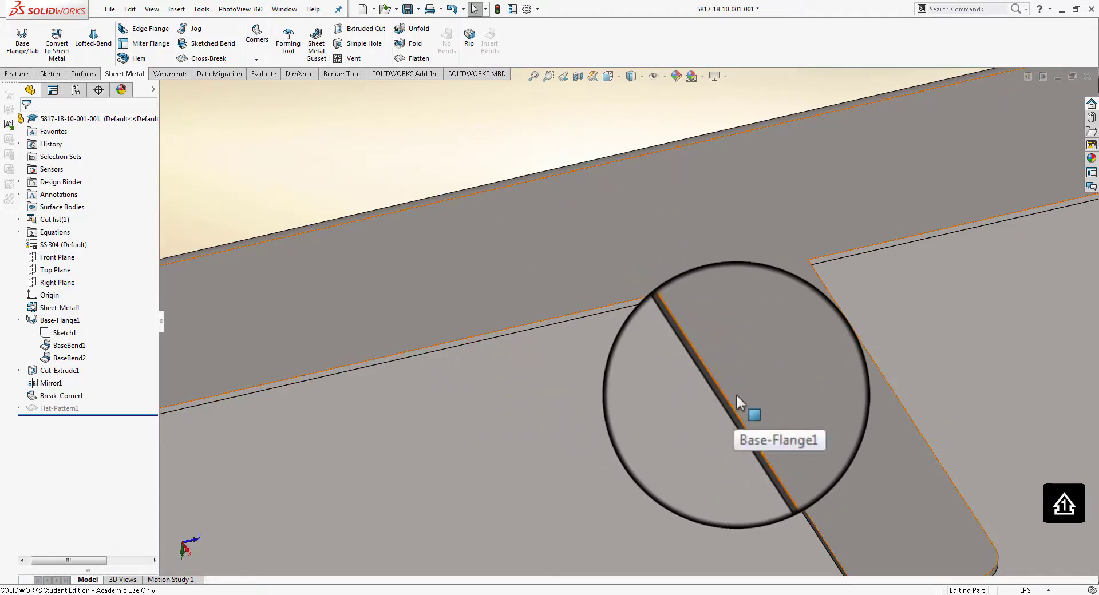
scroll(738, 390, "up", 4)
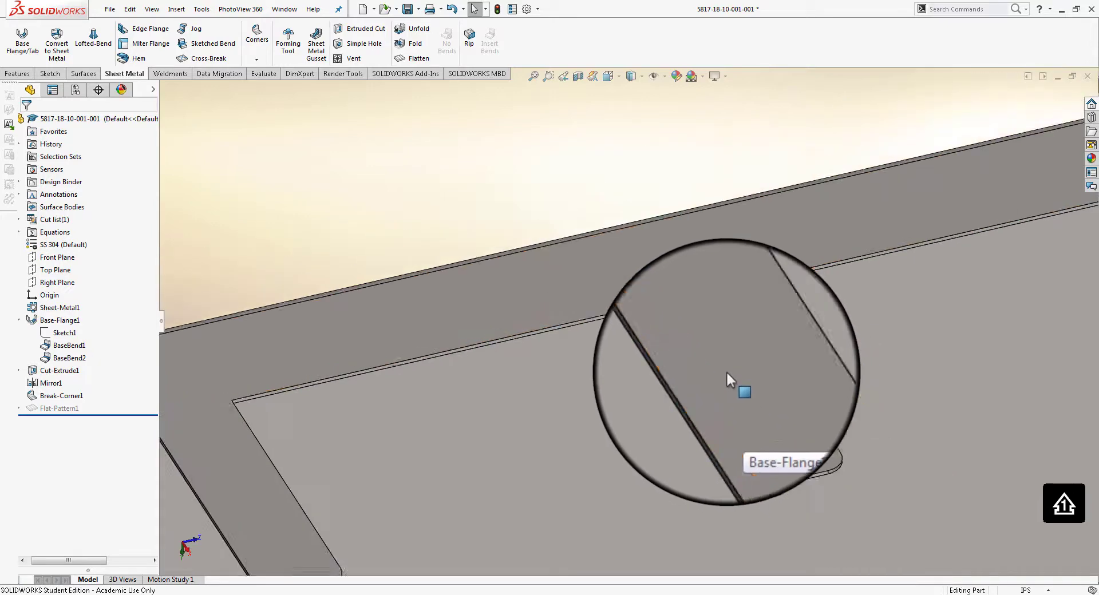
Examine the rounded tab ends and the cutout corners on both flanges
middle_click_drag(727, 371, 593, 190)
scroll(594, 191, "up", 4)
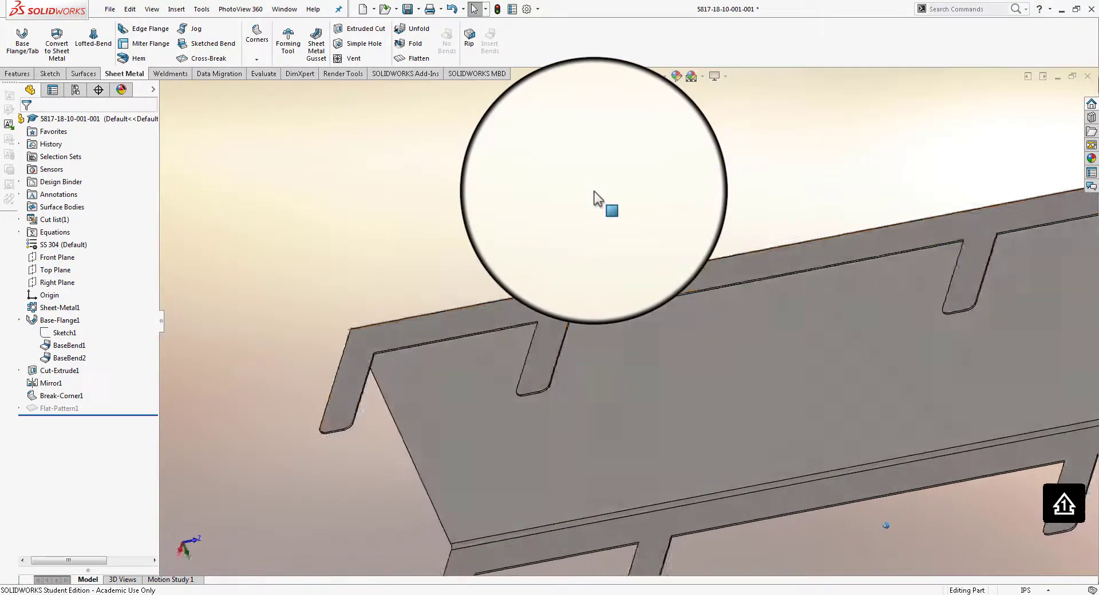
scroll(419, 310, "up", 6)
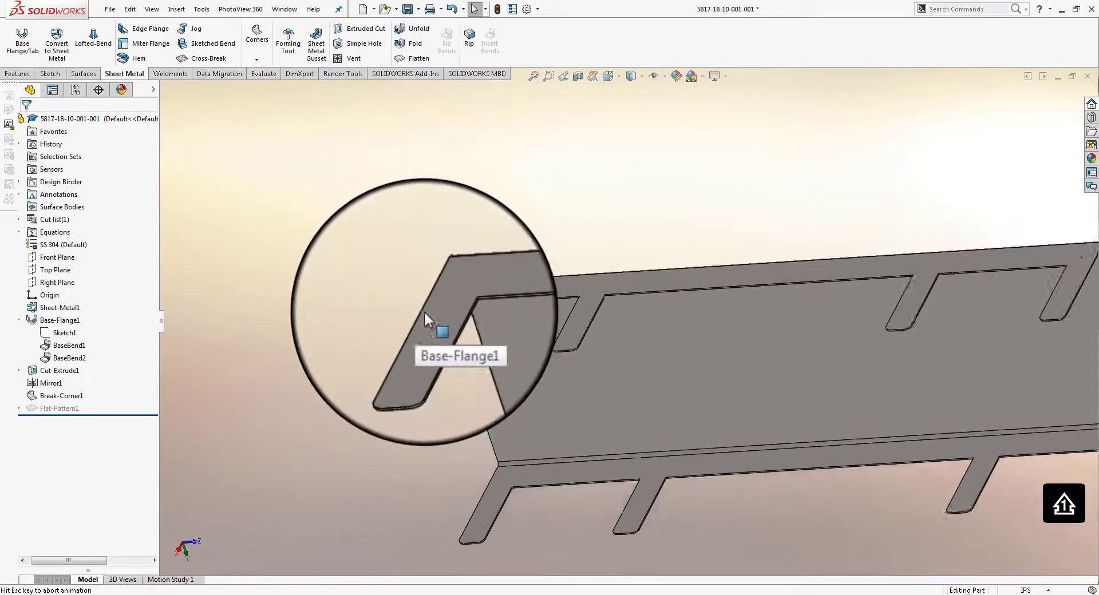
scroll(606, 332, "down", 6)
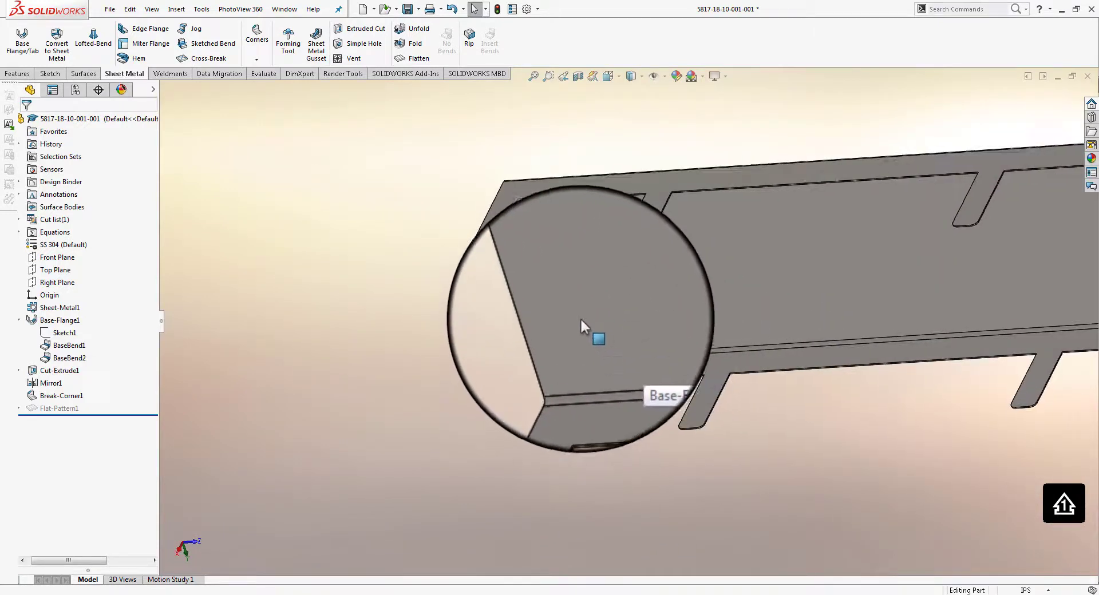
scroll(571, 326, "up", 4)
middle_click_drag(566, 330, 563, 270)
scroll(582, 293, "down", 5)
scroll(648, 304, "down", 3)
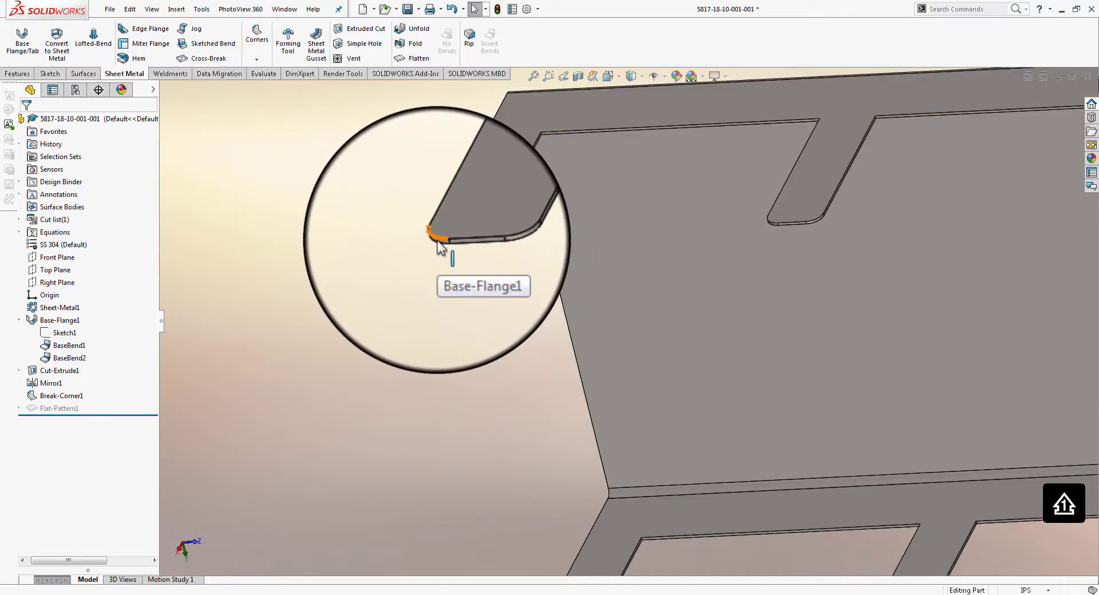
scroll(443, 242, "down", 3)
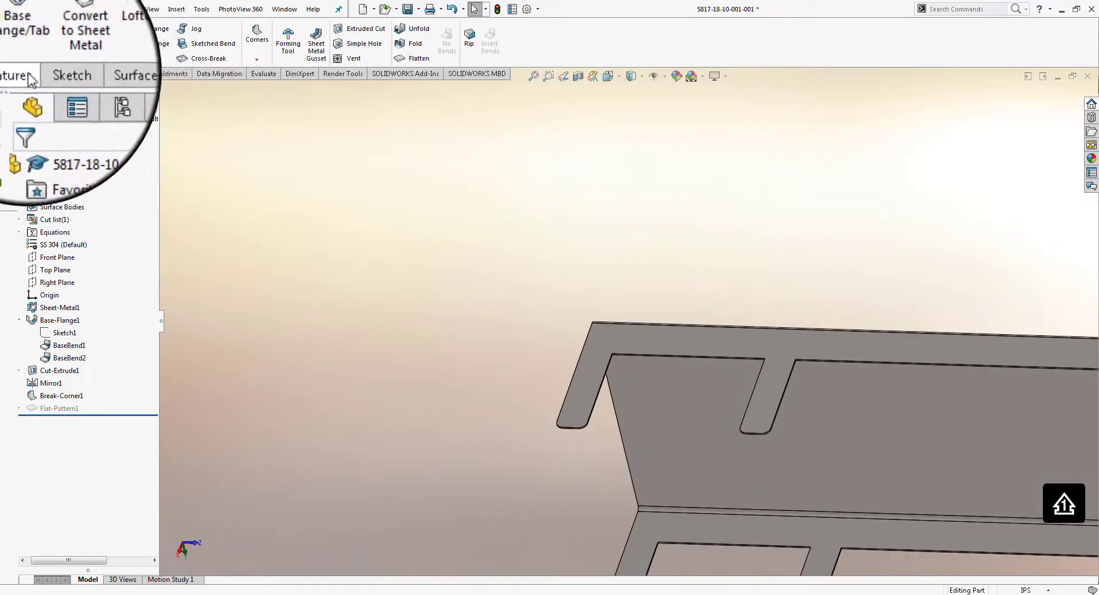
Start a symmetric Fillet with a 1" radius and select the inner corner edge beside the upper flange's first end tab
left_click(17, 73)
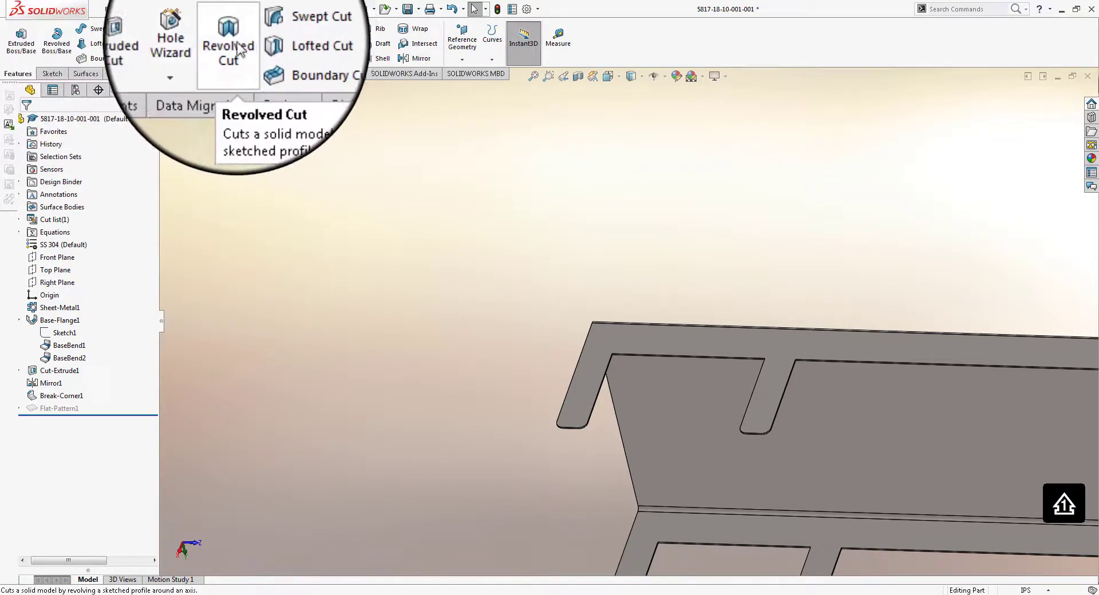
left_click(325, 41)
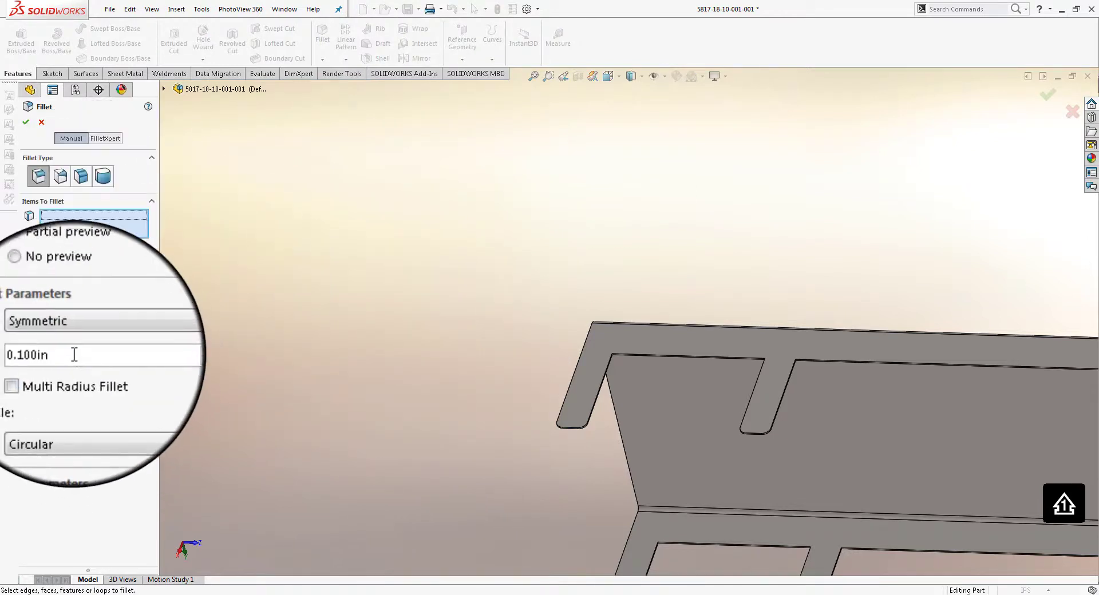
left_click_drag(70, 358, 15, 359)
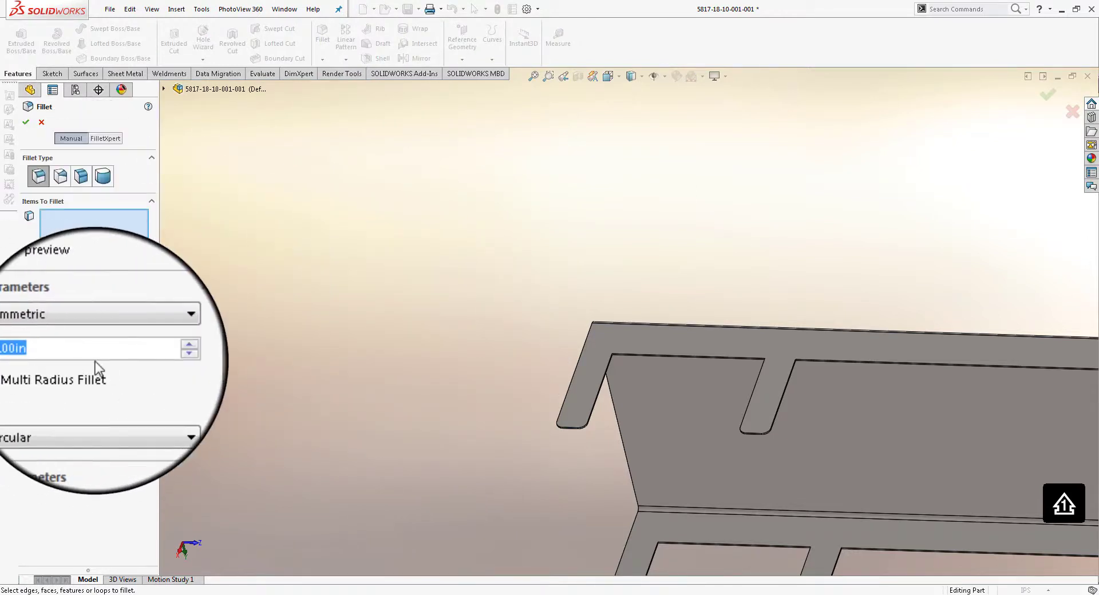
type("1")
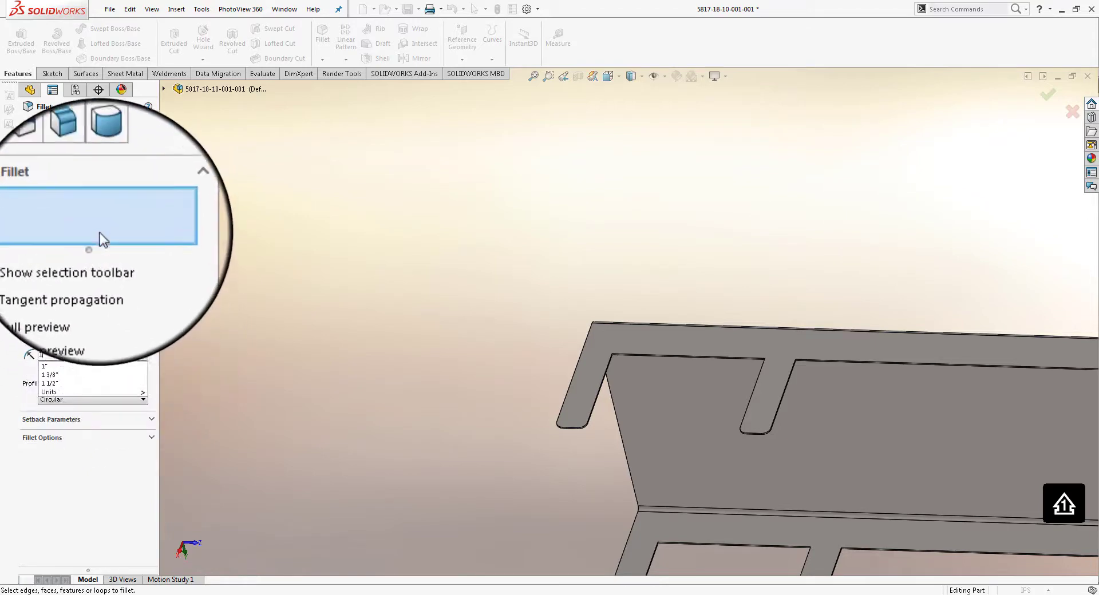
left_click(99, 229)
scroll(608, 343, "down", 10)
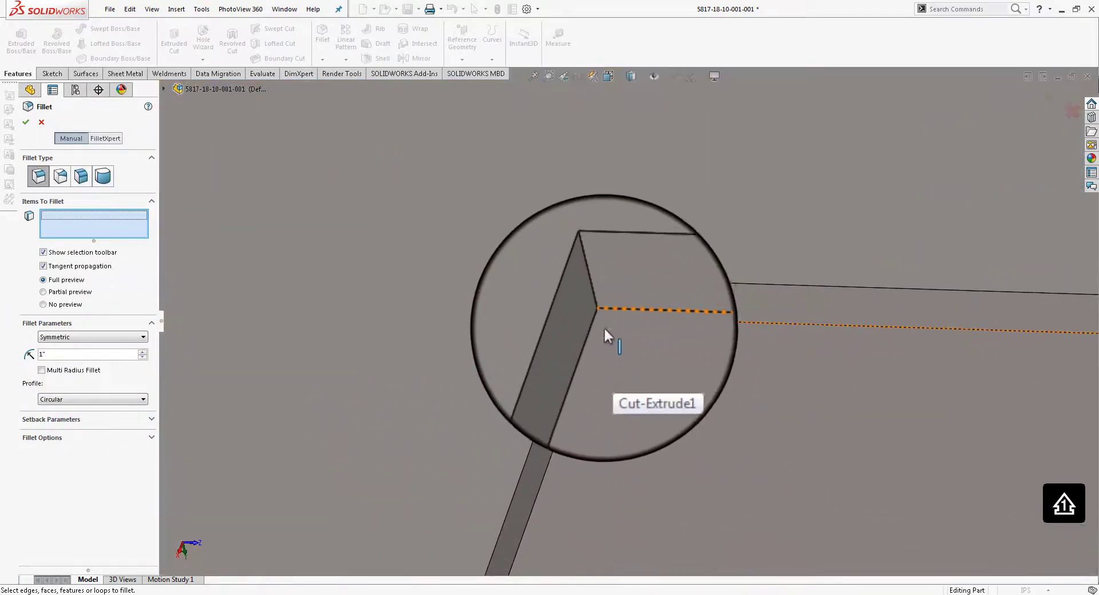
scroll(597, 304, "up", 12)
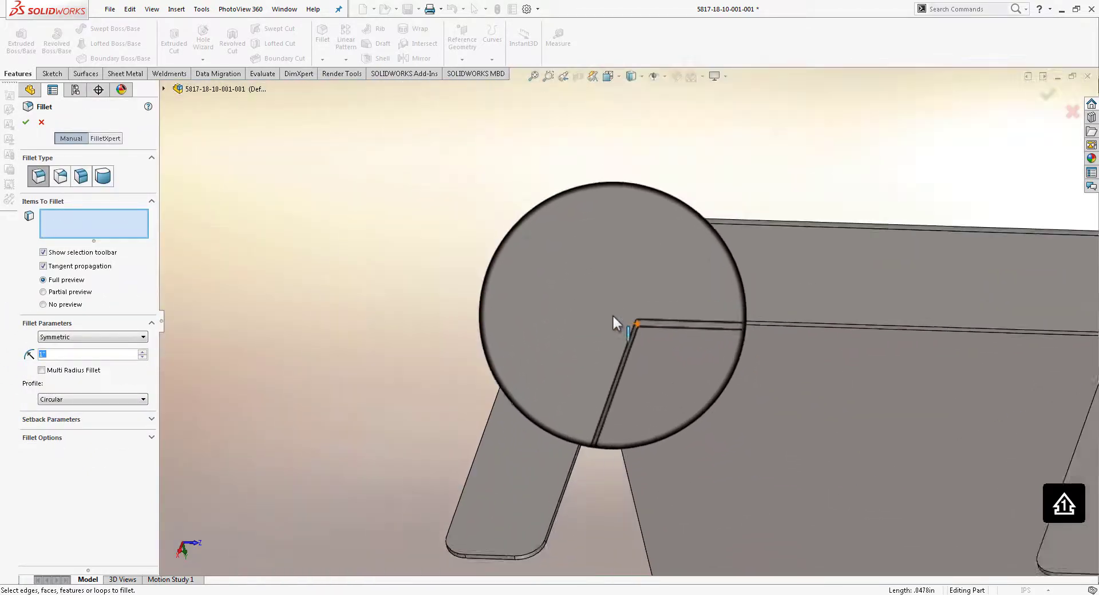
scroll(628, 306, "down", 10)
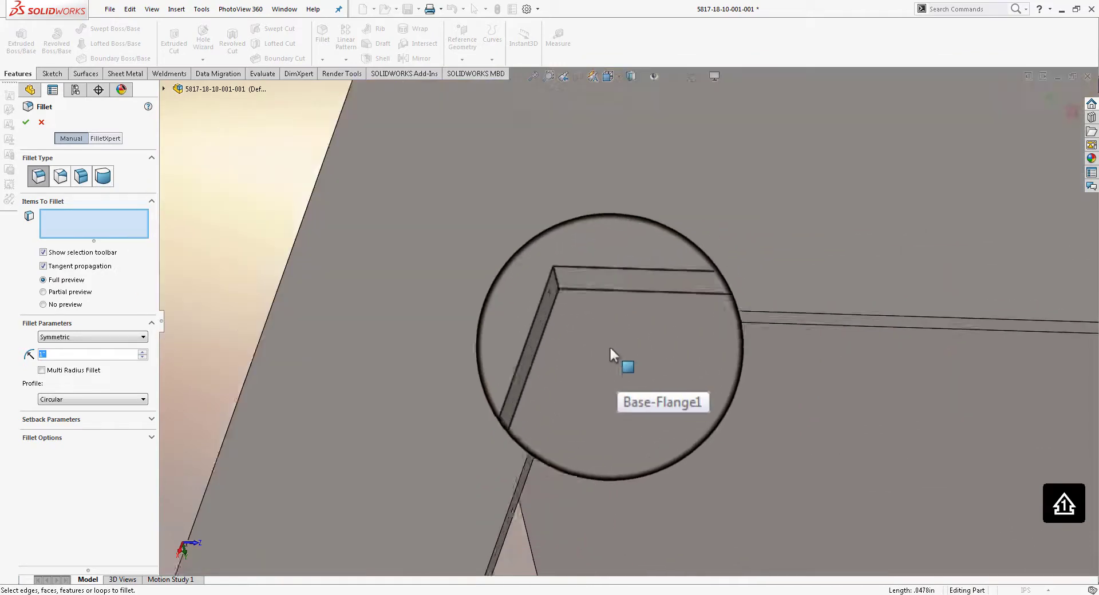
left_click(595, 303)
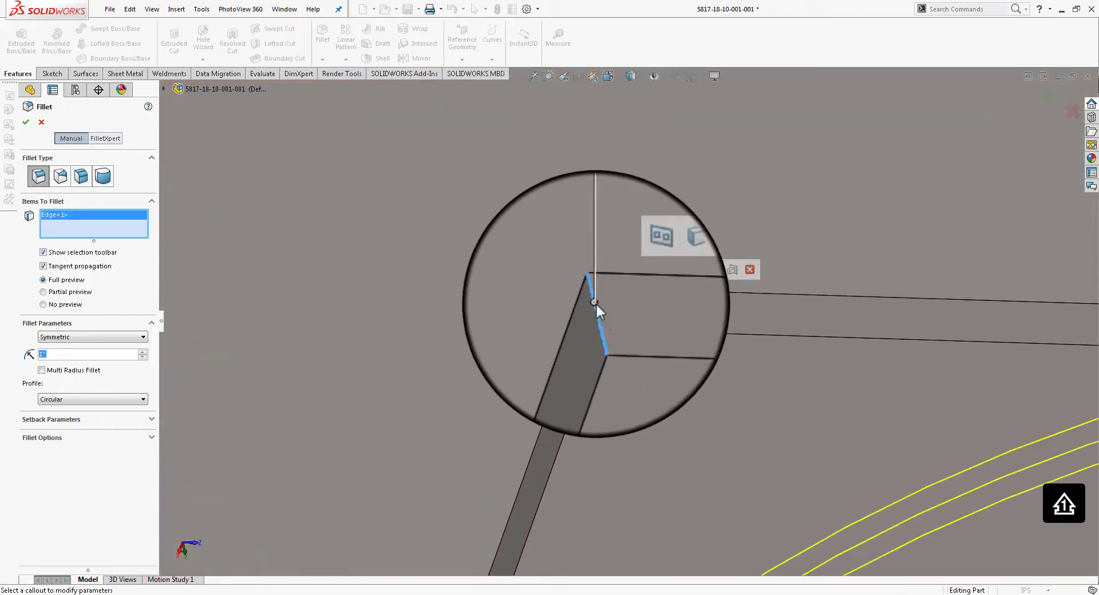
Add the other corner edge of the upper flange's first cutout and the adjacent corner edge of its long middle cutout to the fillet
scroll(583, 333, "up", 3)
scroll(578, 336, "up", 6)
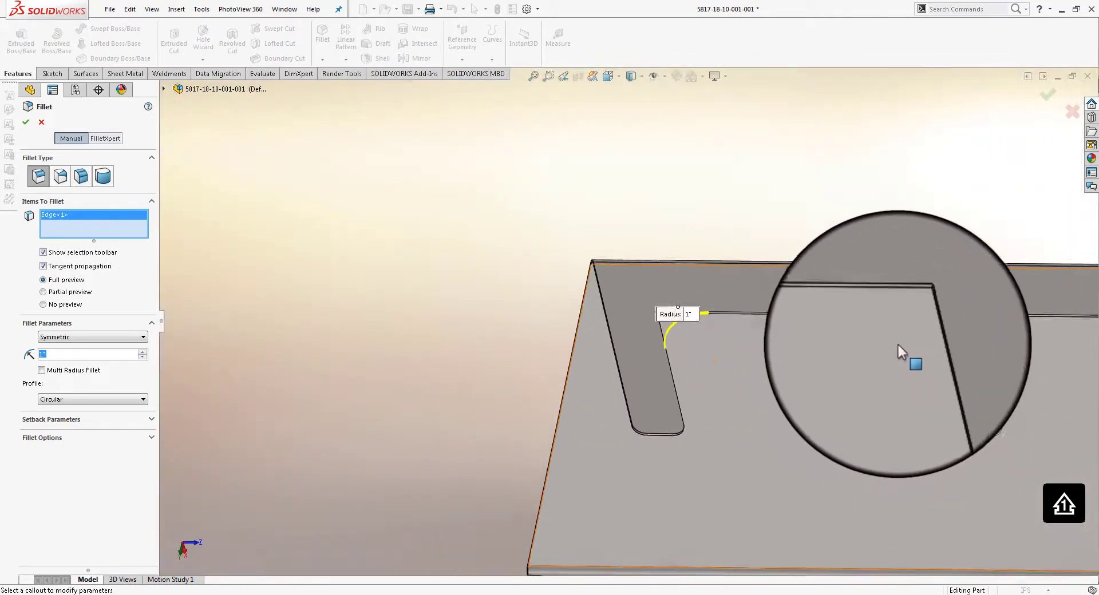
scroll(755, 322, "down", 8)
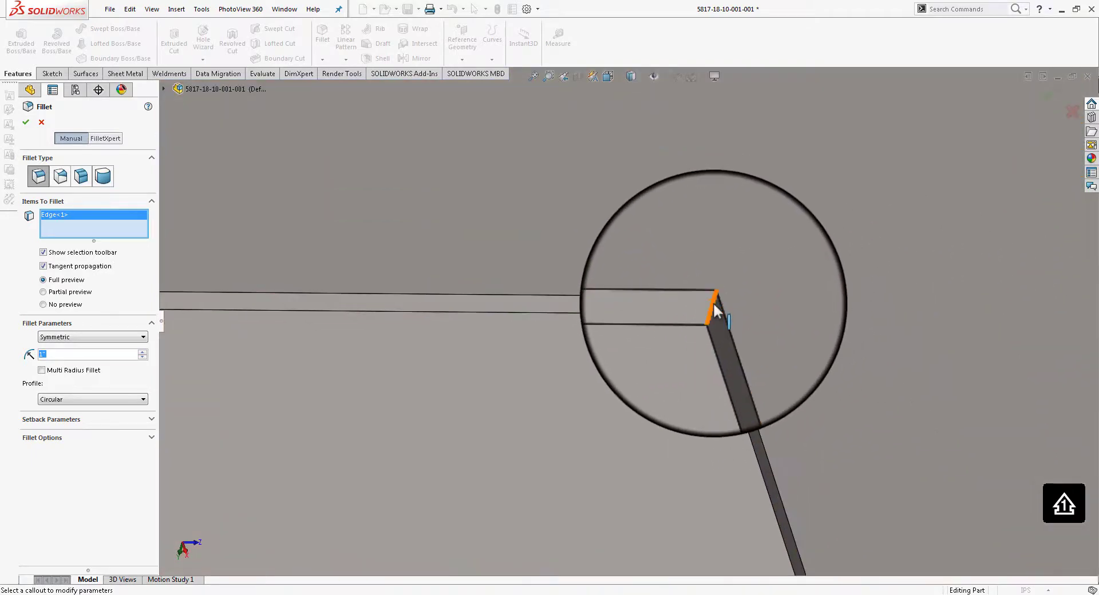
left_click(713, 303)
scroll(714, 305, "up", 8)
middle_click_drag(714, 306, 496, 323)
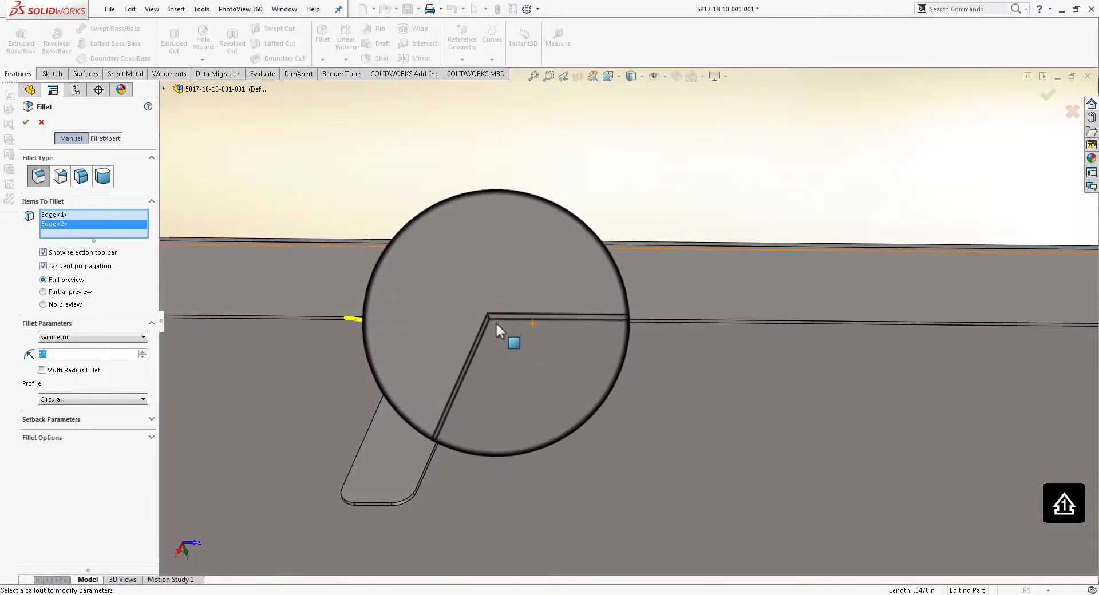
scroll(495, 324, "down", 5)
left_click(555, 315)
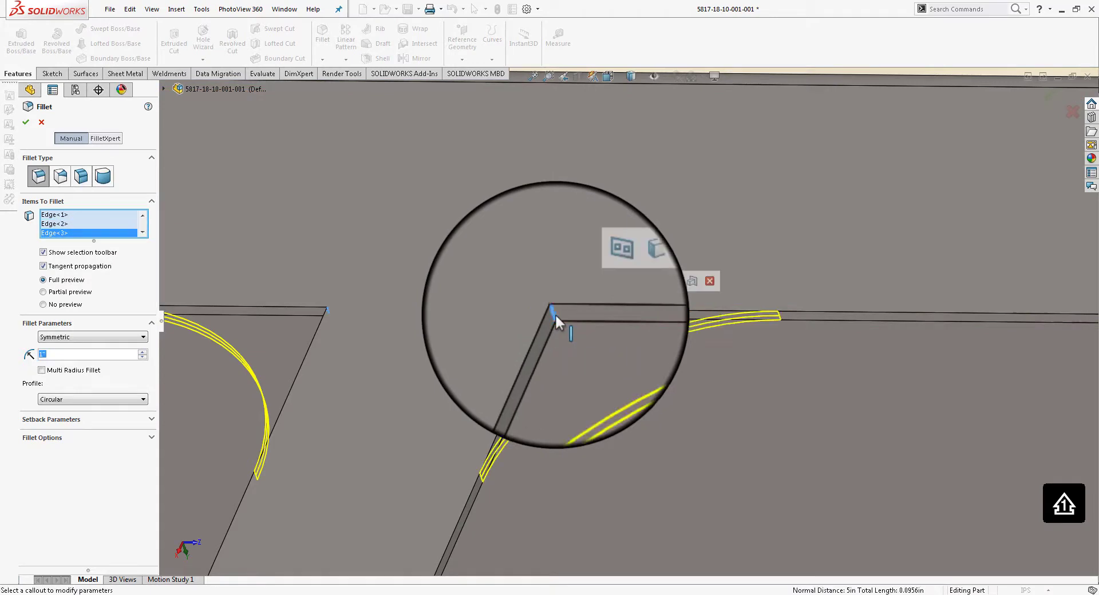
Add the corner edge at the far end of the upper flange's long middle cutout to the fillet, keeping the cutout face out
scroll(556, 315, "up", 5)
scroll(558, 314, "up", 5)
middle_click_drag(561, 316, 893, 332)
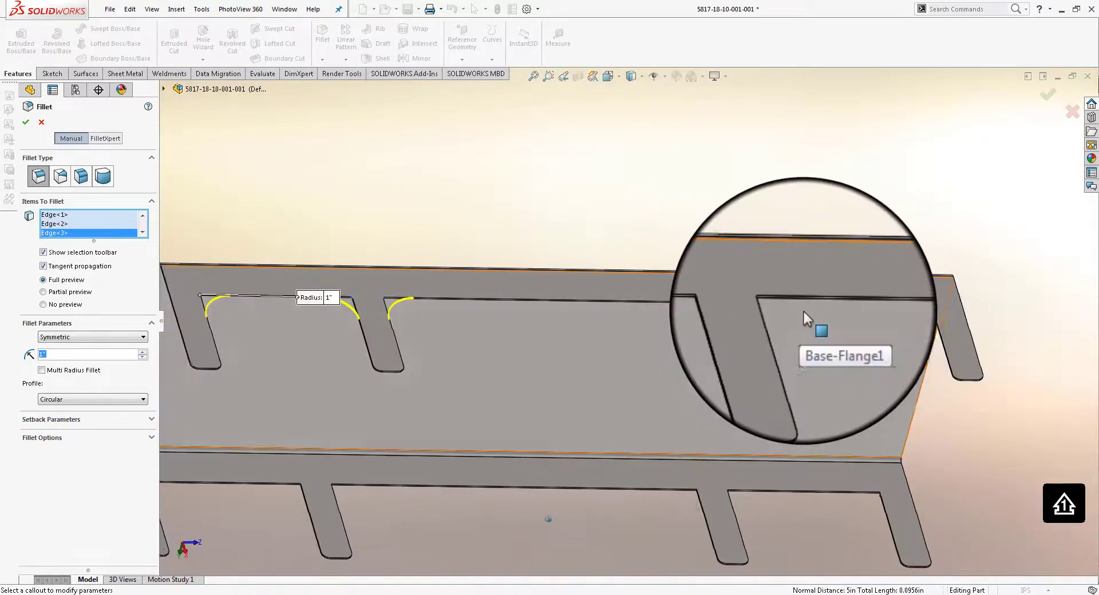
scroll(755, 309, "down", 5)
scroll(658, 298, "down", 3)
left_click(654, 292)
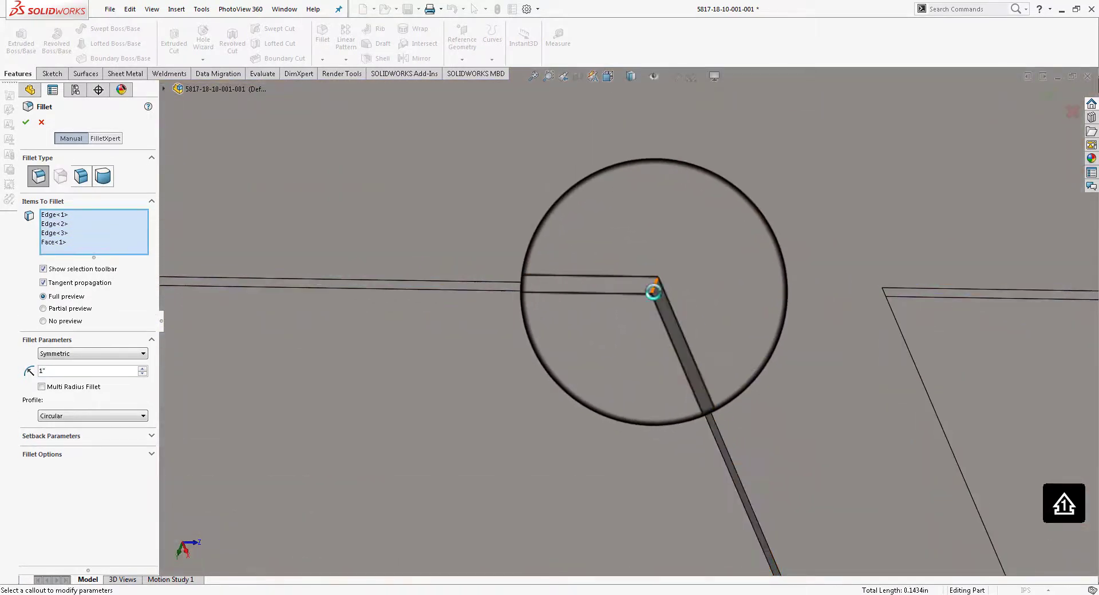
scroll(664, 293, "down", 3)
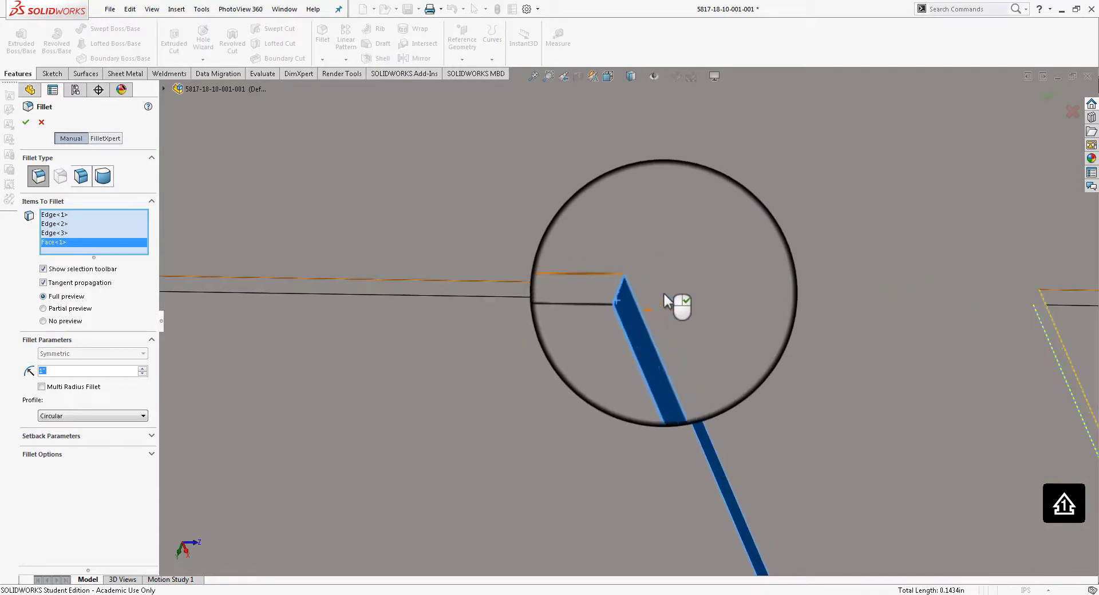
left_click(645, 306)
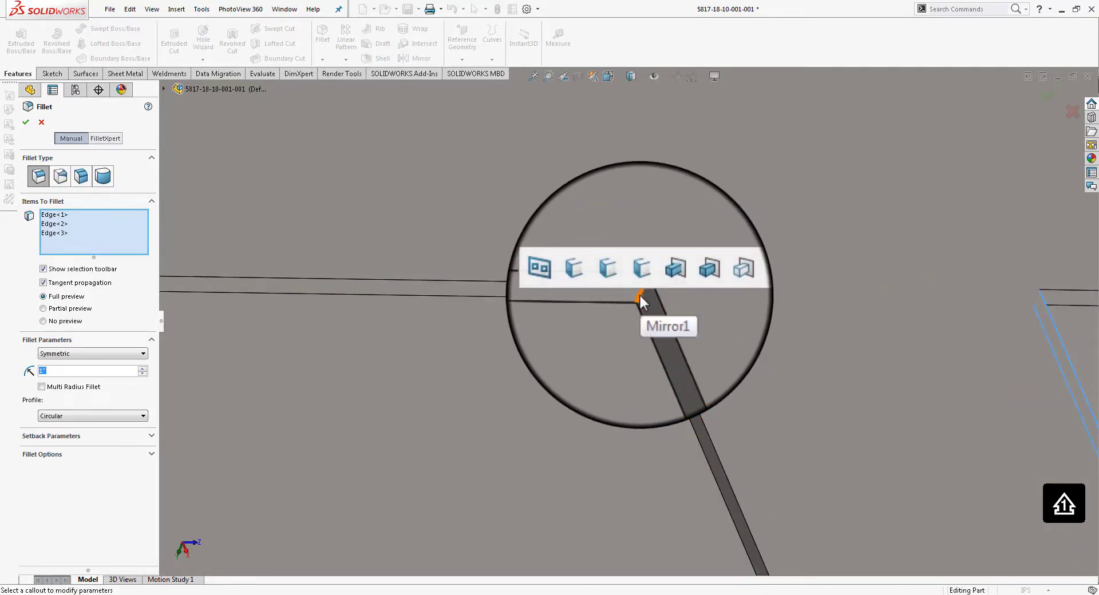
left_click(640, 294)
Add both corner edges of the upper flange's last end cutout to the 1" fillet
scroll(659, 304, "up", 8)
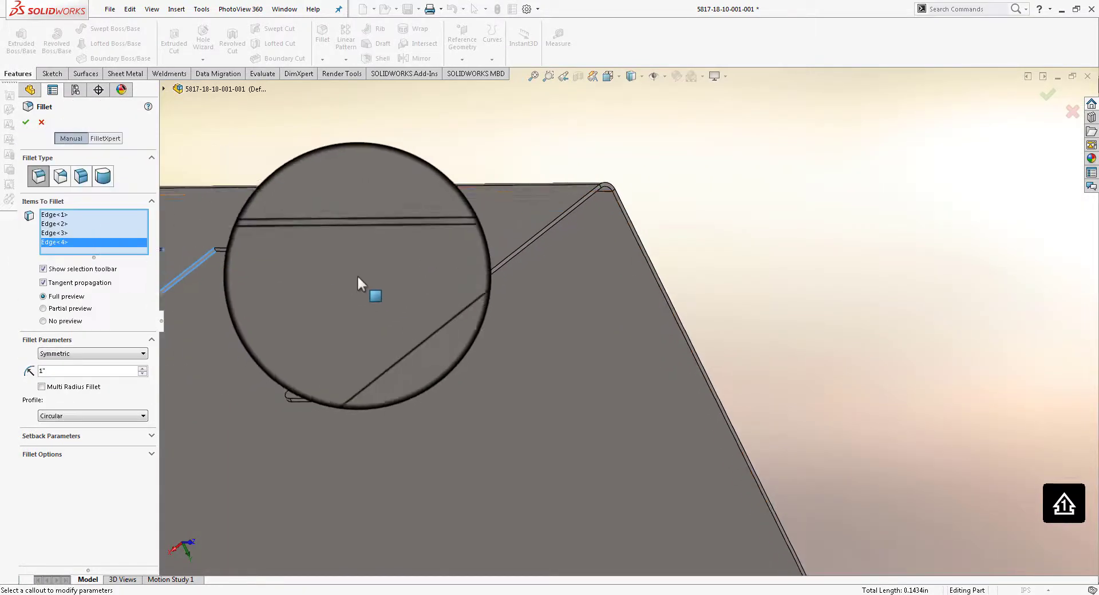
scroll(300, 253, "down", 3)
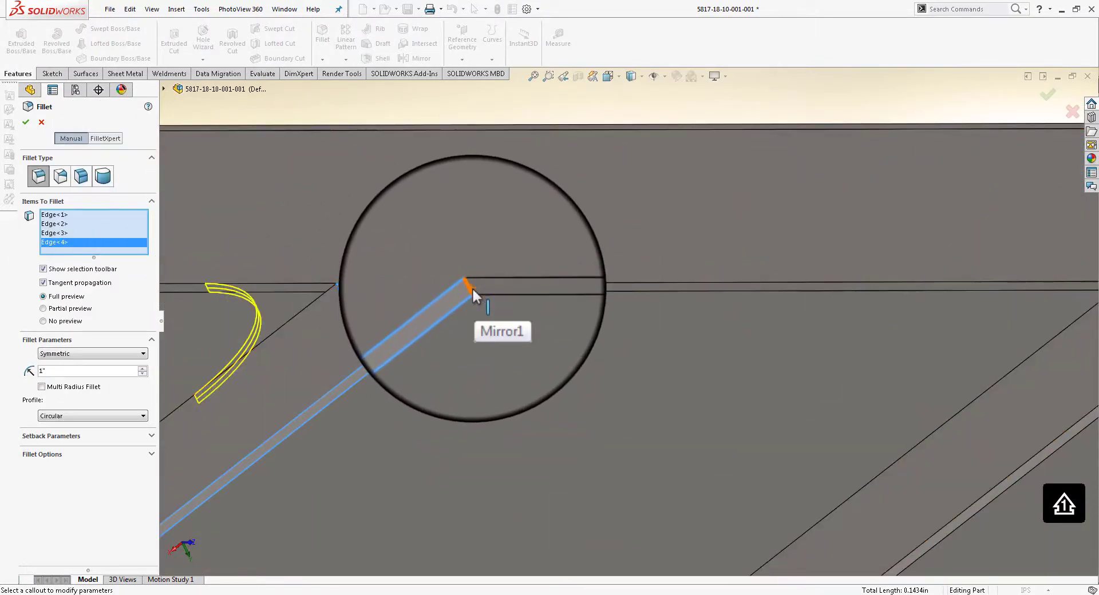
left_click(473, 287)
scroll(483, 292, "up", 5)
middle_click_drag(501, 304, 797, 246)
scroll(748, 265, "down", 5)
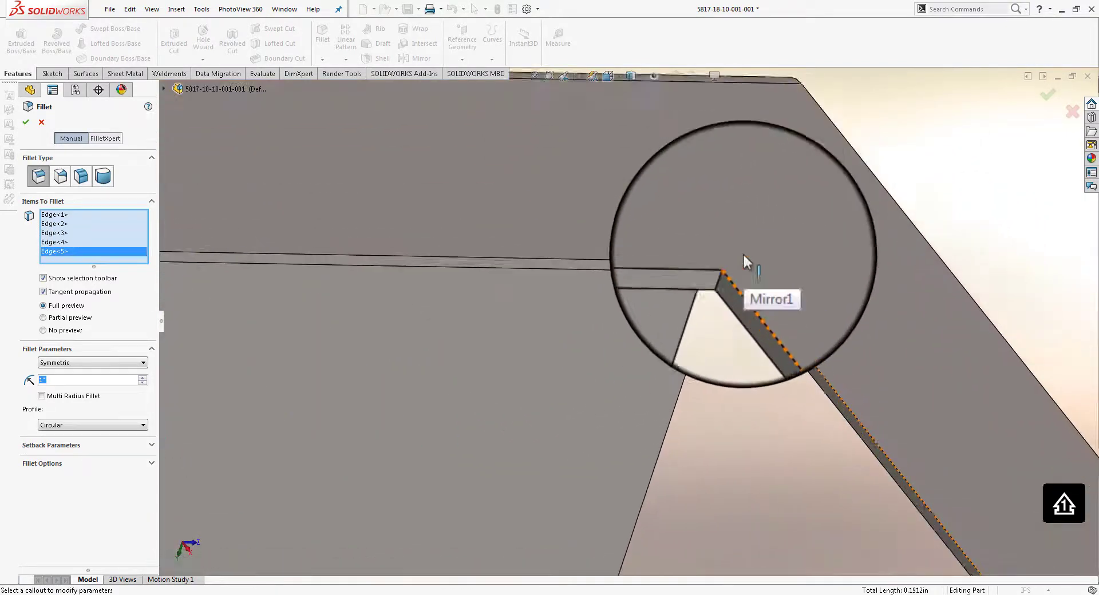
left_click(709, 285)
Add both corner edges of the lower flange's end cutout at the same end of the part to the fillet
middle_click_drag(710, 284, 661, 320)
scroll(659, 324, "up", 4)
scroll(582, 484, "down", 5)
scroll(591, 400, "down", 2)
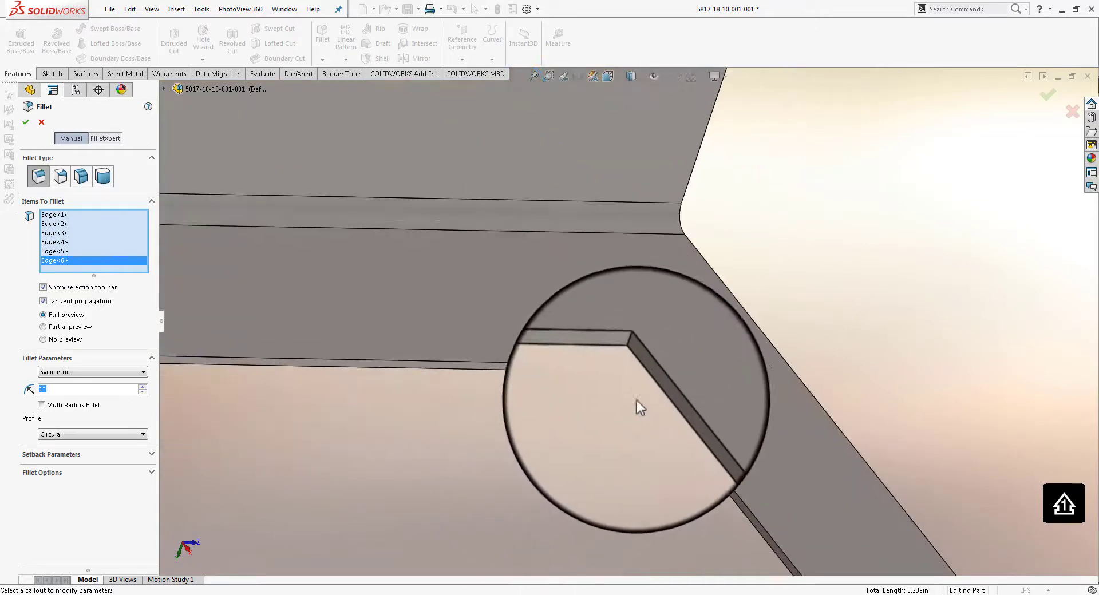
scroll(633, 366, "down", 2)
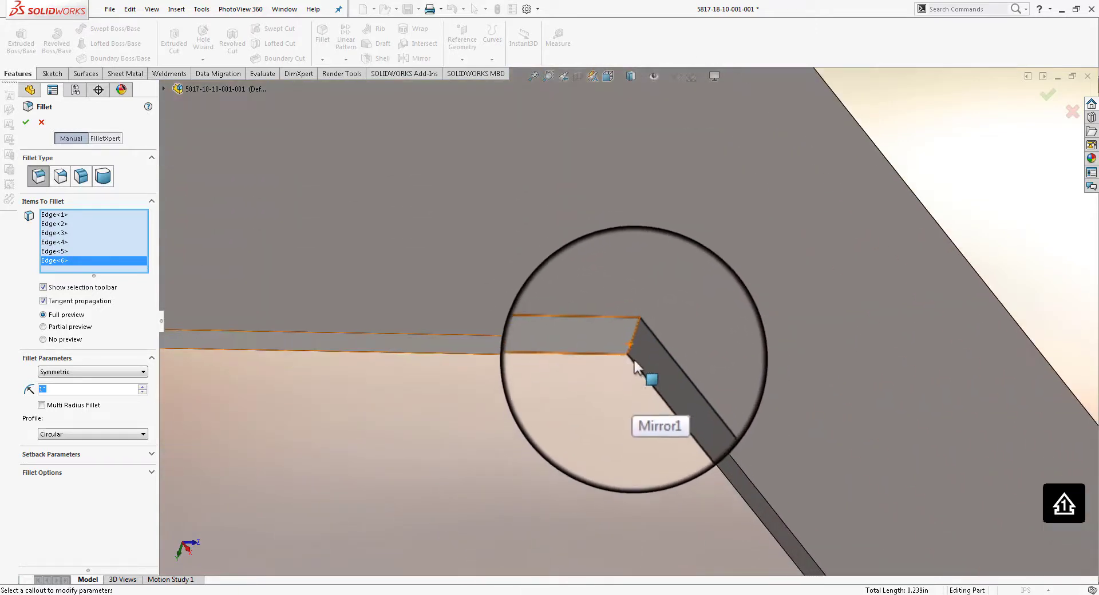
left_click(631, 353)
scroll(625, 393, "up", 8)
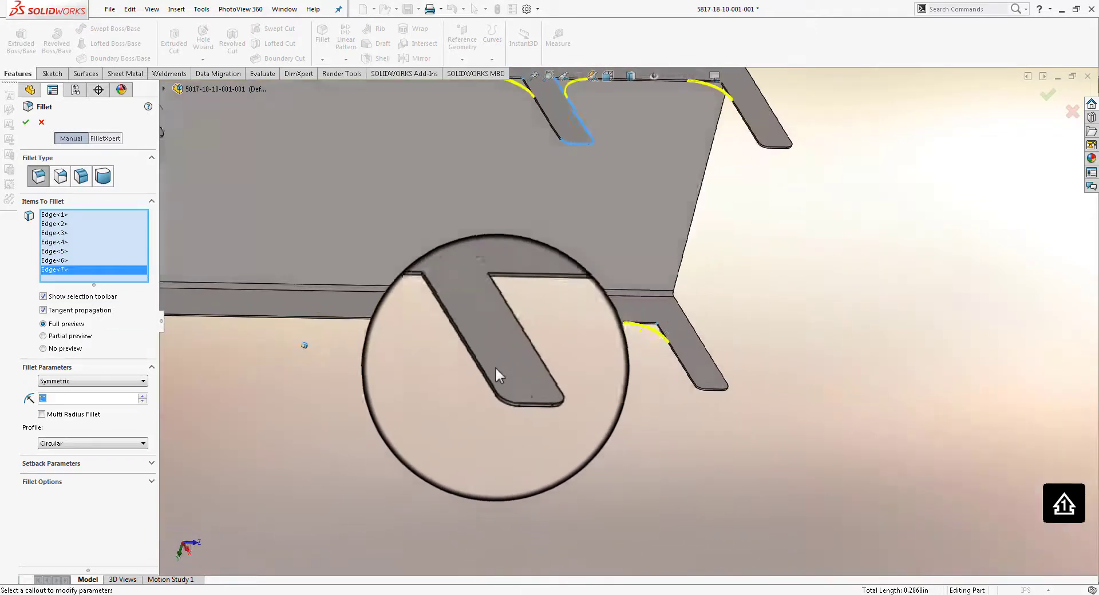
middle_click_drag(496, 366, 505, 318)
scroll(505, 319, "down", 4)
scroll(595, 304, "down", 5)
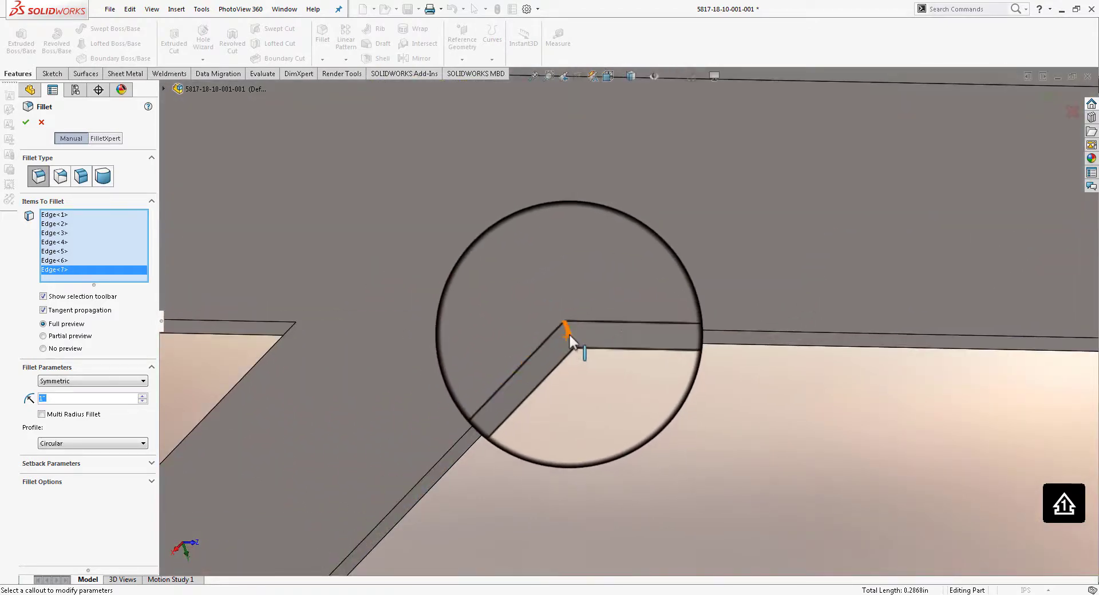
left_click(569, 334)
Add both corner edges of the lower flange's long middle cutout to the fillet
scroll(571, 346, "up", 4)
scroll(576, 345, "up", 4)
middle_click_drag(577, 346, 579, 329)
scroll(530, 328, "down", 4)
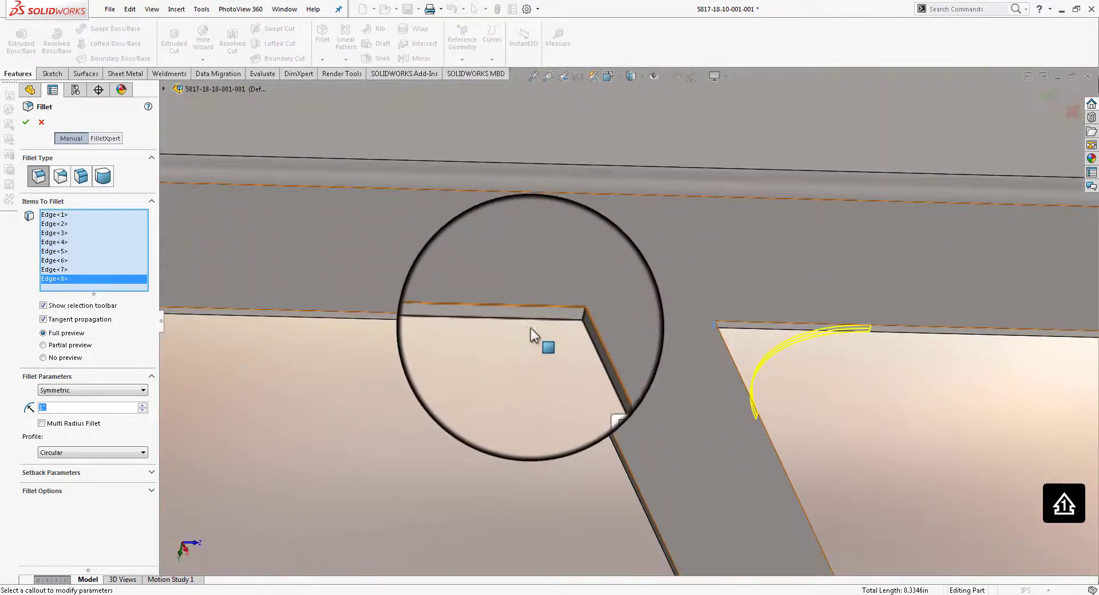
scroll(547, 328, "down", 5)
left_click(623, 324)
scroll(622, 325, "up", 4)
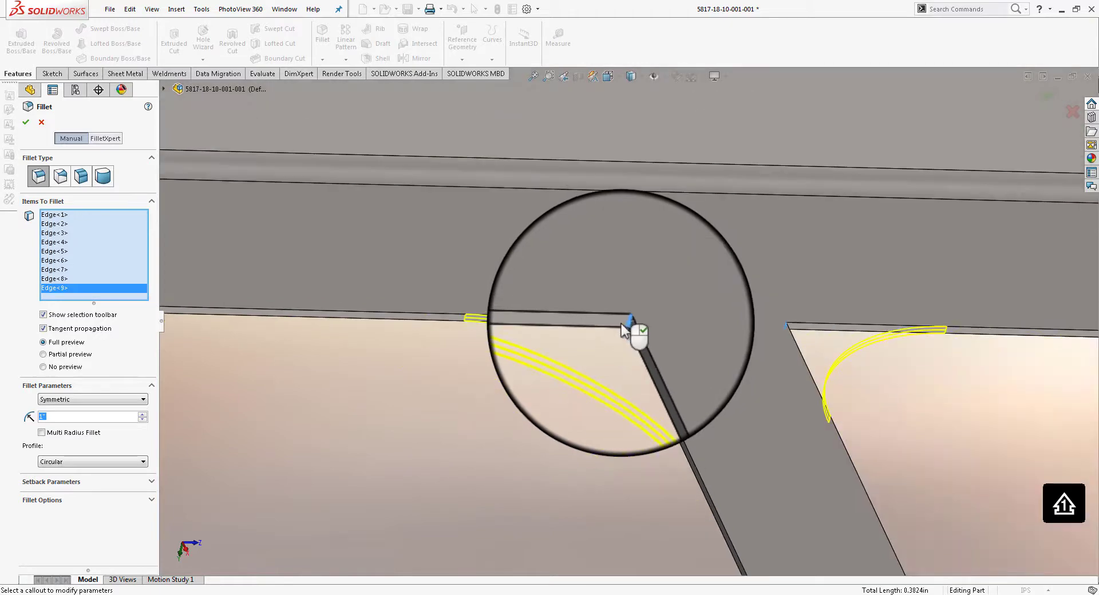
scroll(621, 324, "up", 4)
mouse_move(491, 314)
middle_mouse_down()
mouse_move(444, 310)
mouse_move(507, 303)
middle_mouse_up()
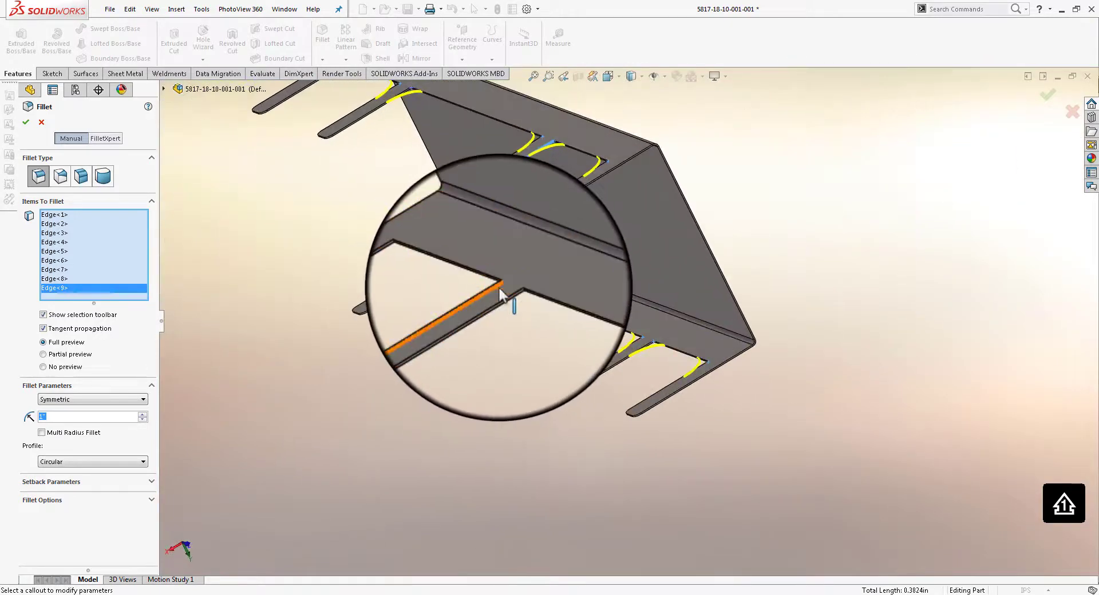
scroll(565, 306, "down", 5)
scroll(573, 309, "down", 4)
left_click(608, 317)
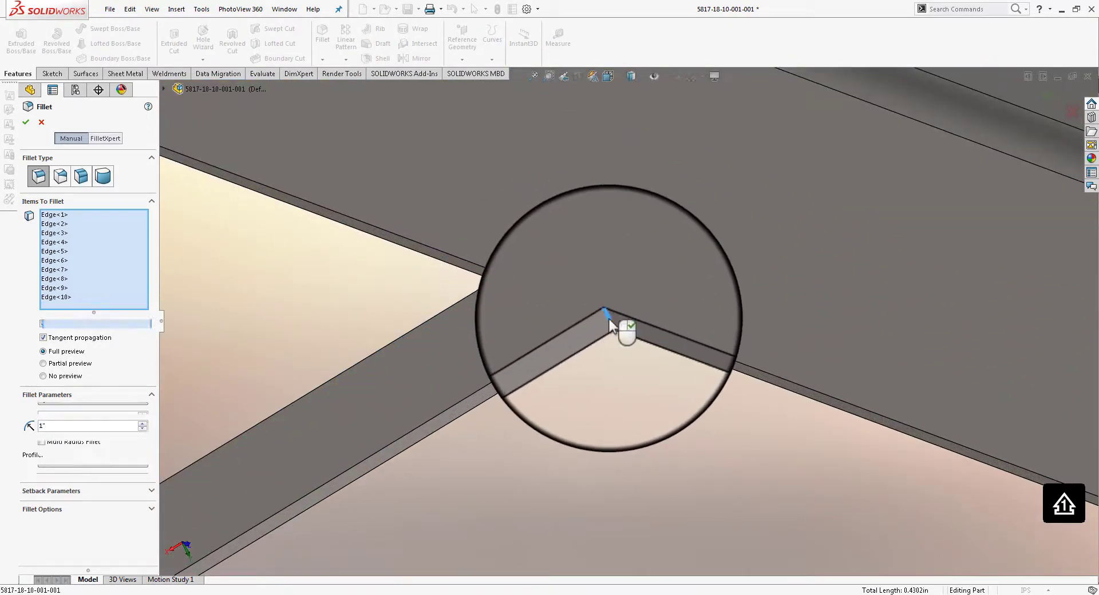
Add the two remaining corner edges of the lower flange's end cutout and apply the 1" fillet to all selected corners
scroll(607, 316, "up", 3)
scroll(505, 284, "up", 4)
middle_click_drag(505, 285, 499, 300)
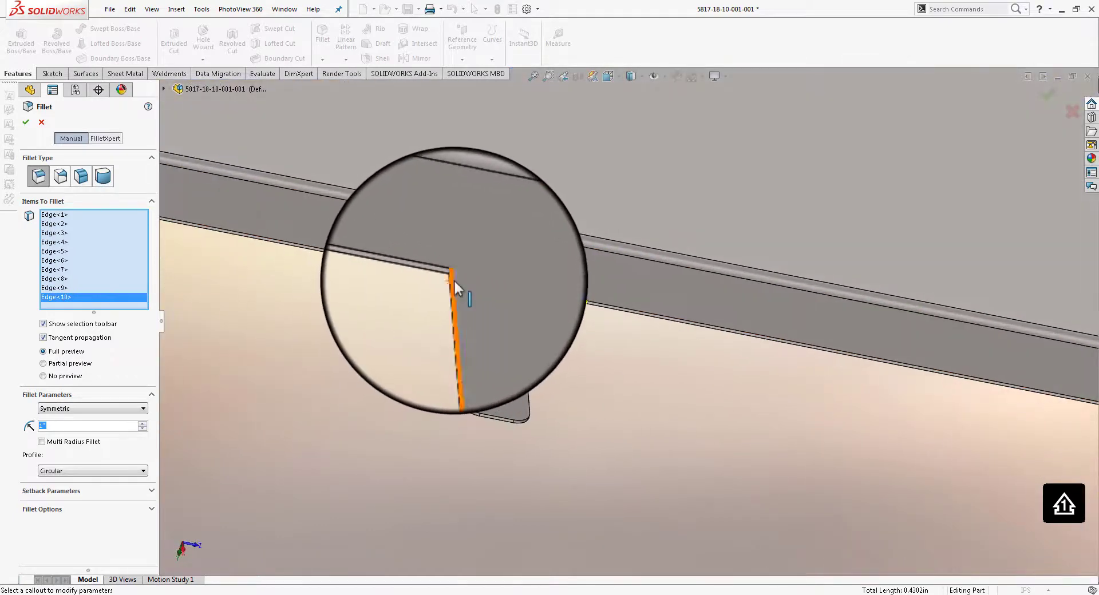
scroll(456, 280, "down", 4)
left_click(562, 303)
scroll(567, 309, "up", 3)
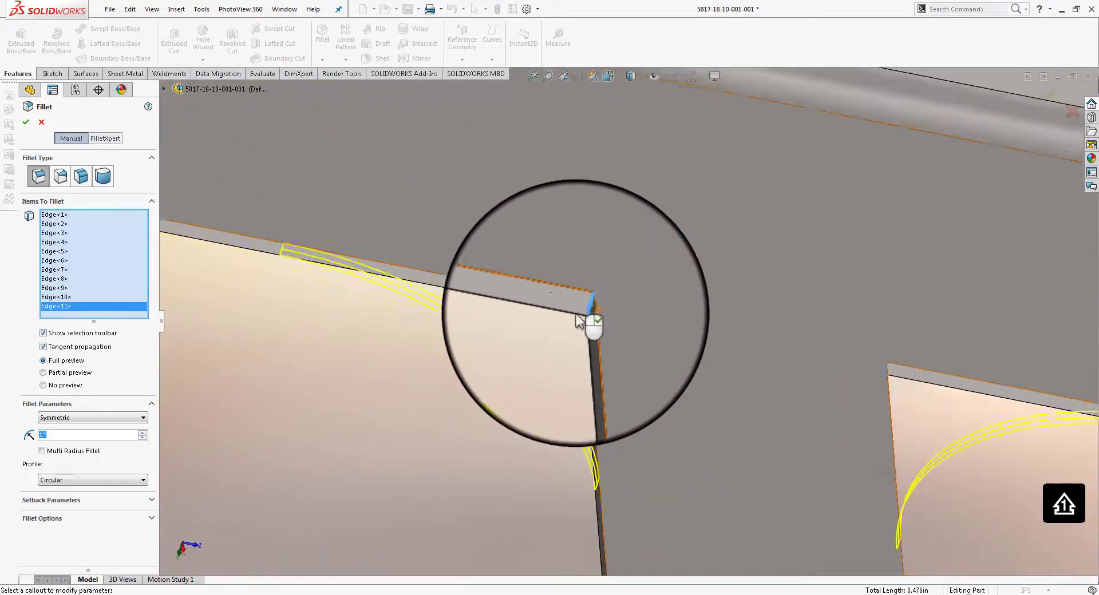
middle_click_drag(408, 304, 408, 267)
scroll(461, 274, "down", 6)
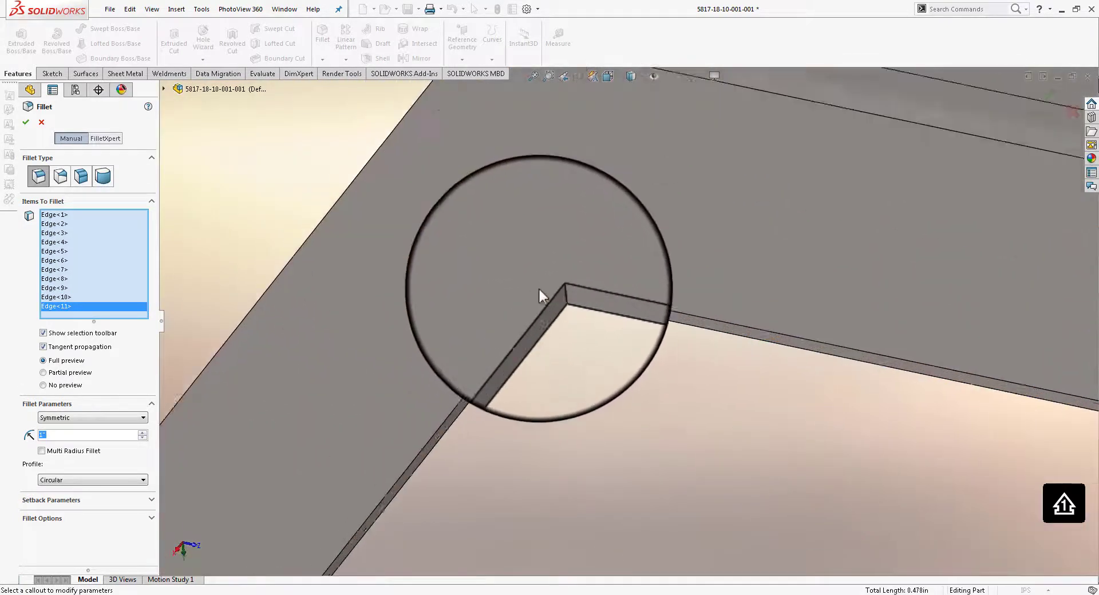
left_click(572, 292)
scroll(587, 320, "up", 5)
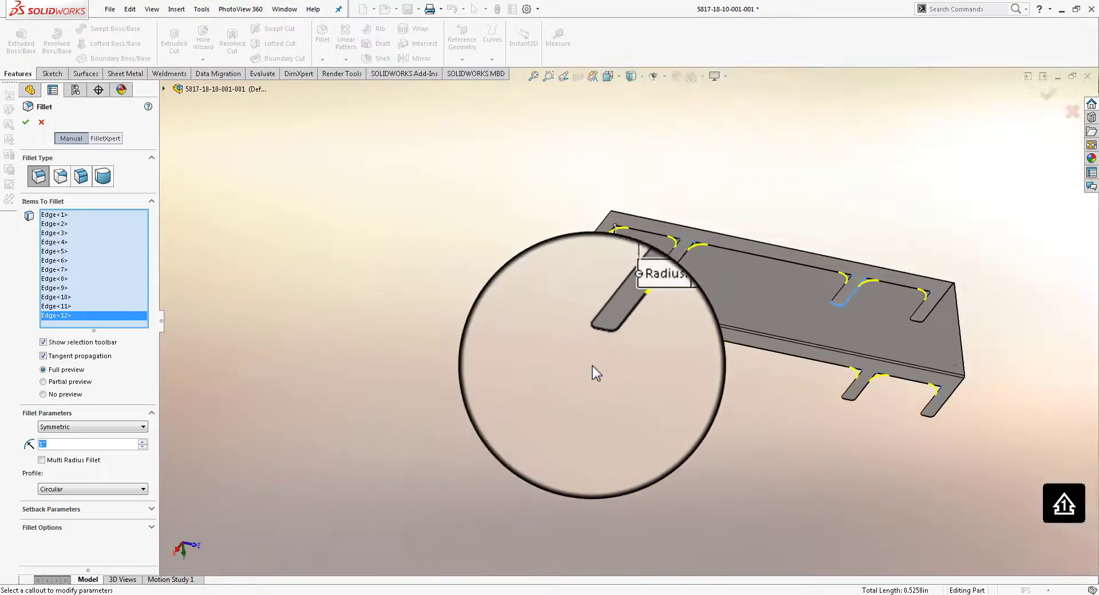
left_click(30, 126)
Save the filleted part and review its shape from several sides
middle_click_drag(363, 311, 840, 342)
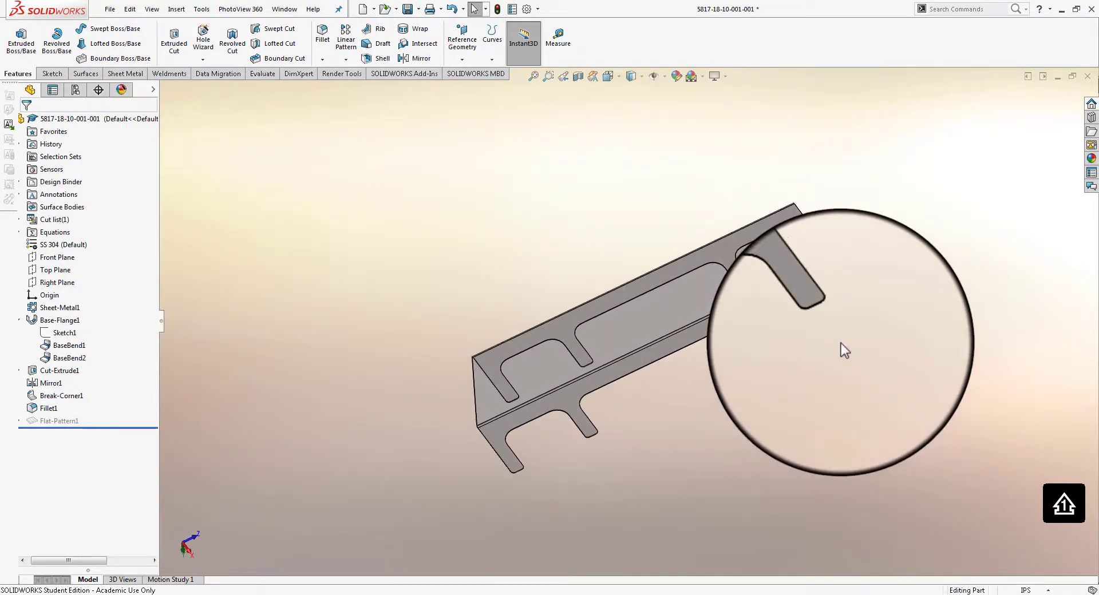
key("ctrl+s")
mouse_move(899, 363)
middle_mouse_down()
mouse_move(901, 340)
mouse_move(843, 343)
mouse_move(854, 336)
mouse_move(917, 478)
mouse_move(546, 527)
mouse_move(606, 438)
mouse_move(837, 300)
mouse_move(817, 327)
mouse_move(734, 365)
mouse_move(717, 418)
mouse_move(724, 411)
mouse_move(634, 442)
middle_mouse_up()
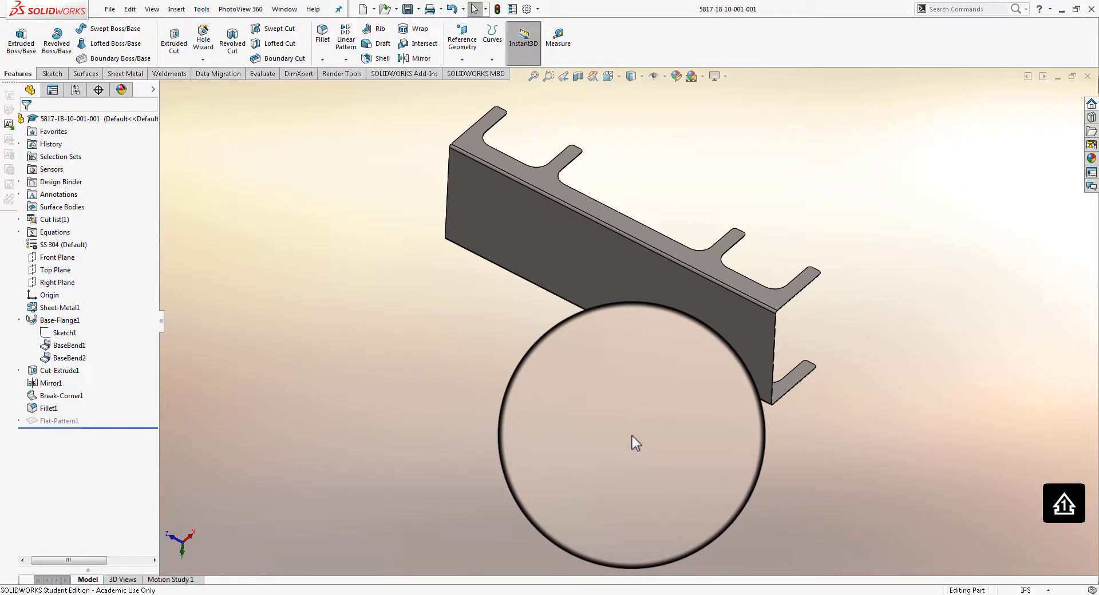
middle_click_drag(651, 436, 650, 431)
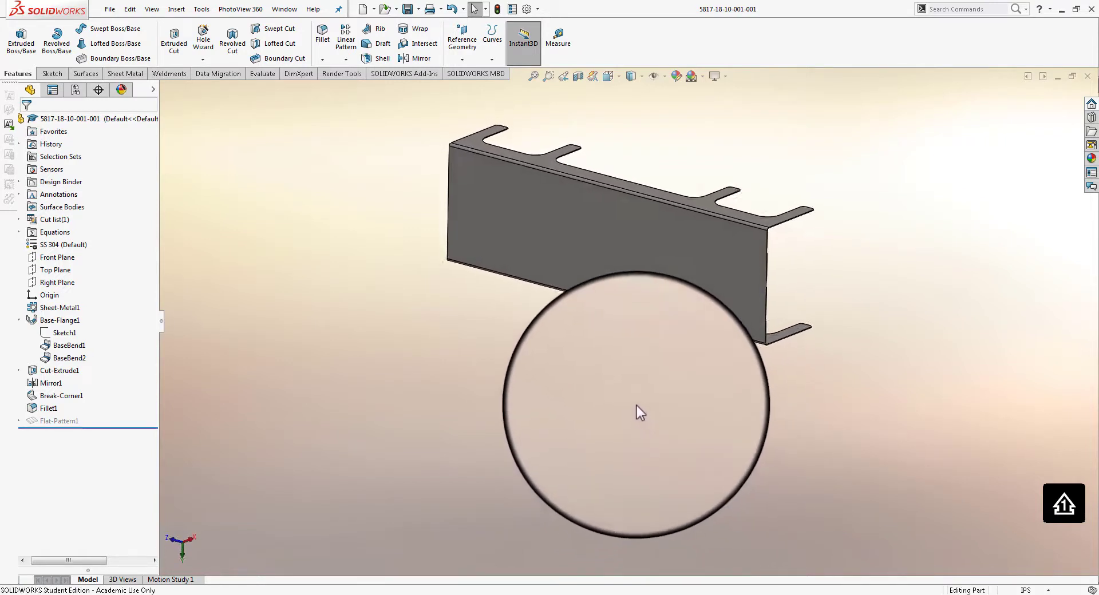
middle_click_drag(638, 410, 620, 319)
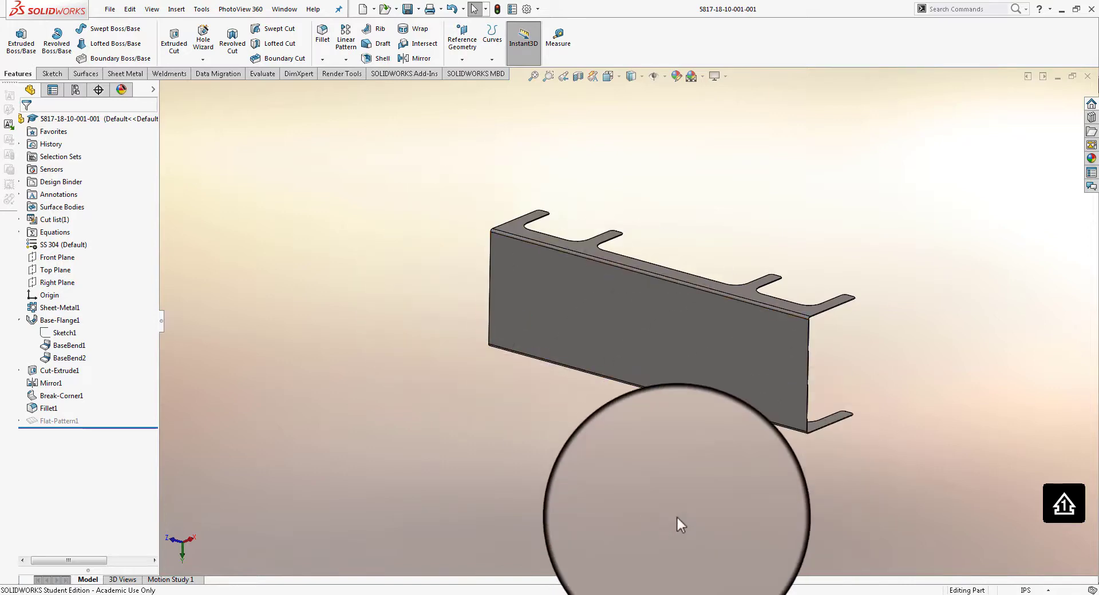
key("z")
key("z")
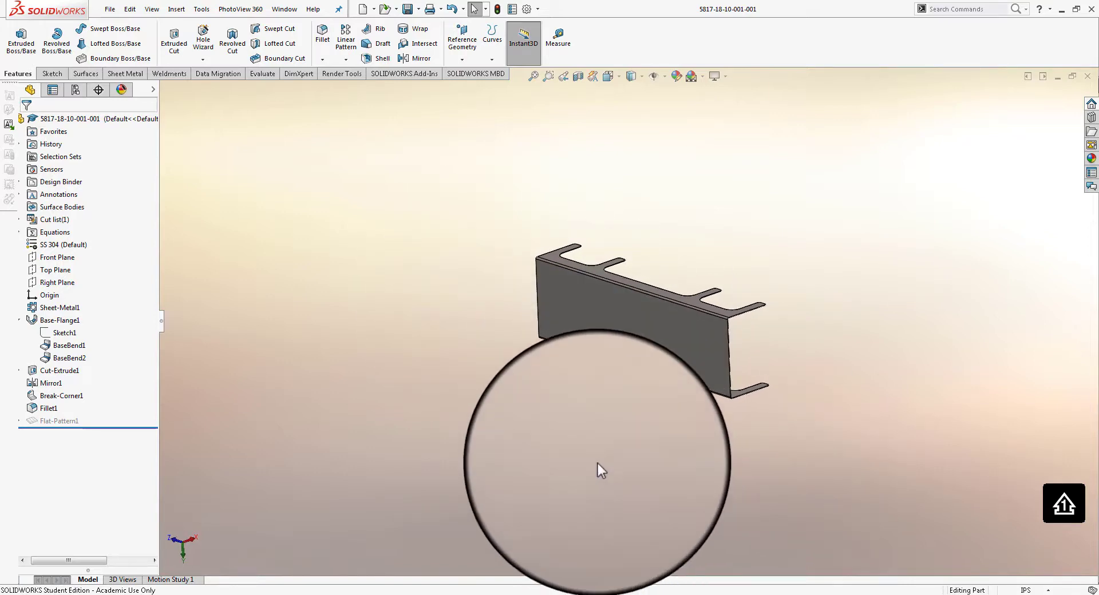
left_click(113, 14)
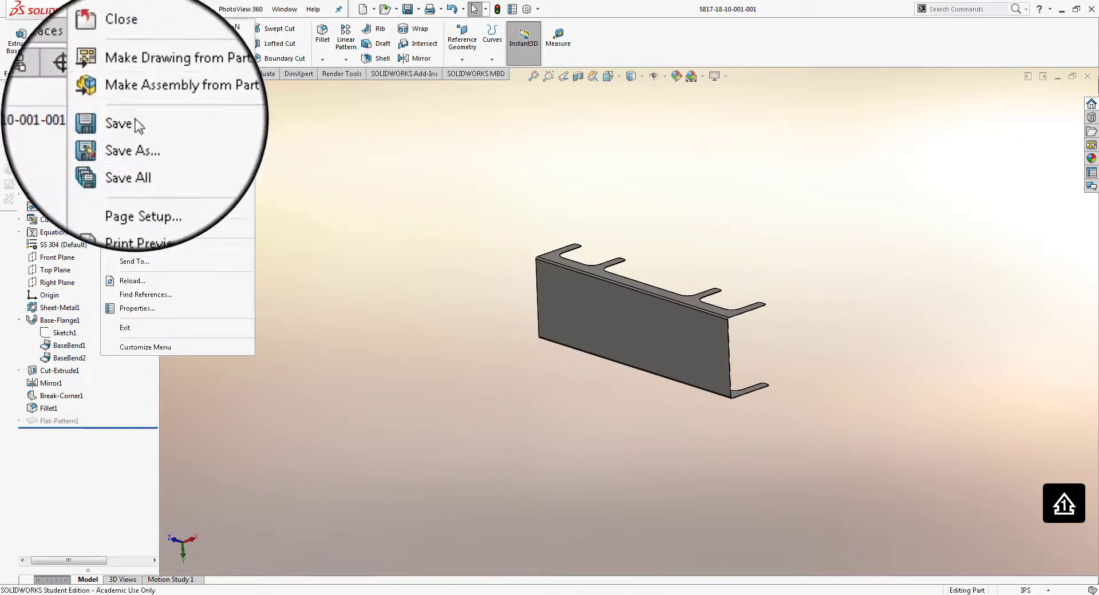
left_click(120, 137)
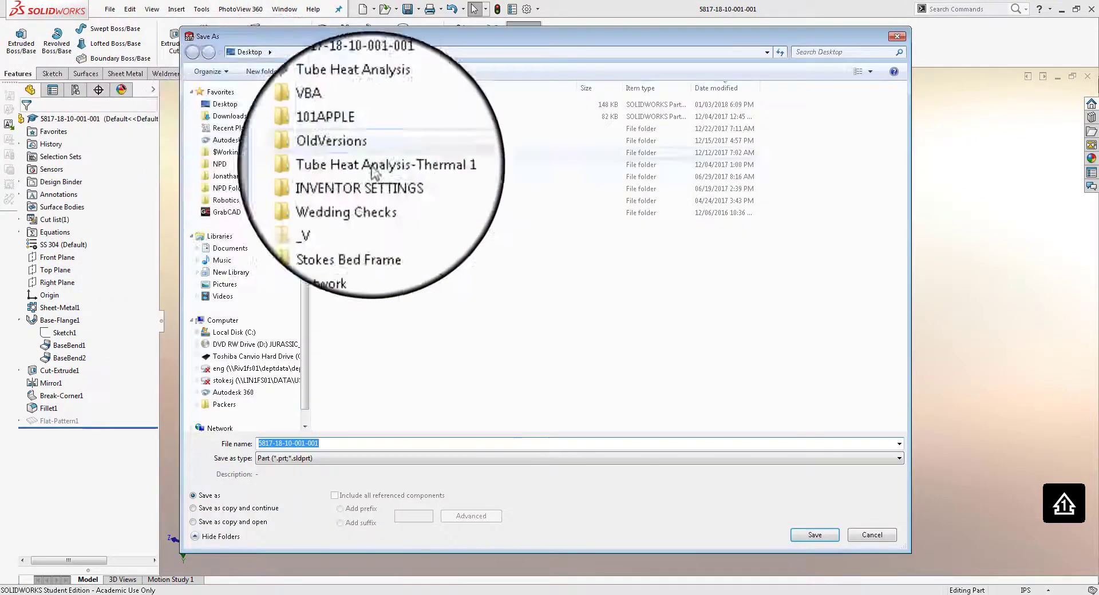
left_click(337, 445)
type("copy")
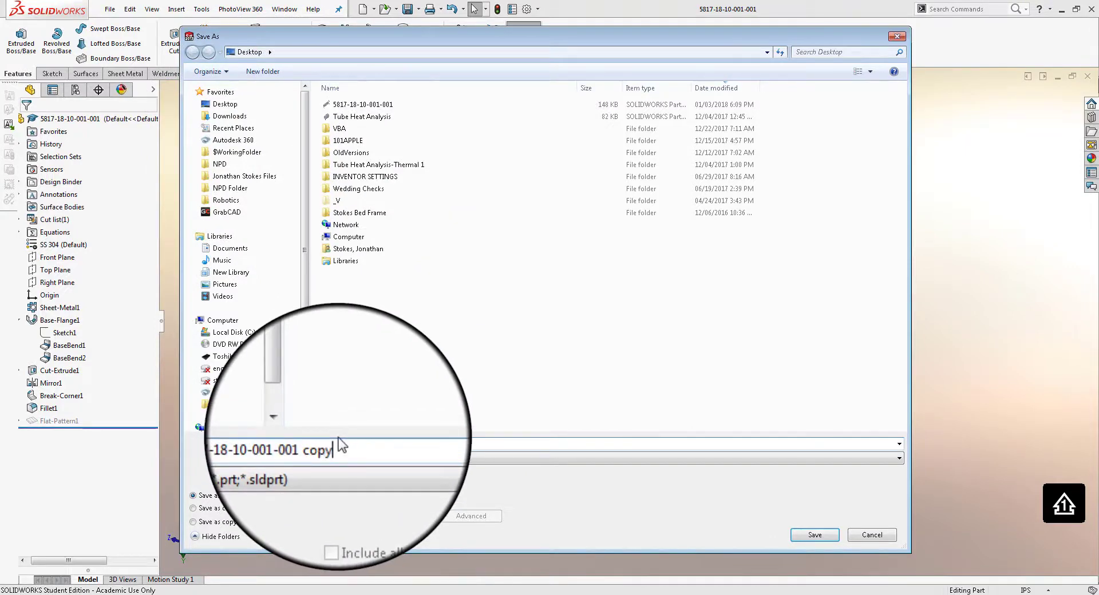
type(" tes")
left_click(254, 523)
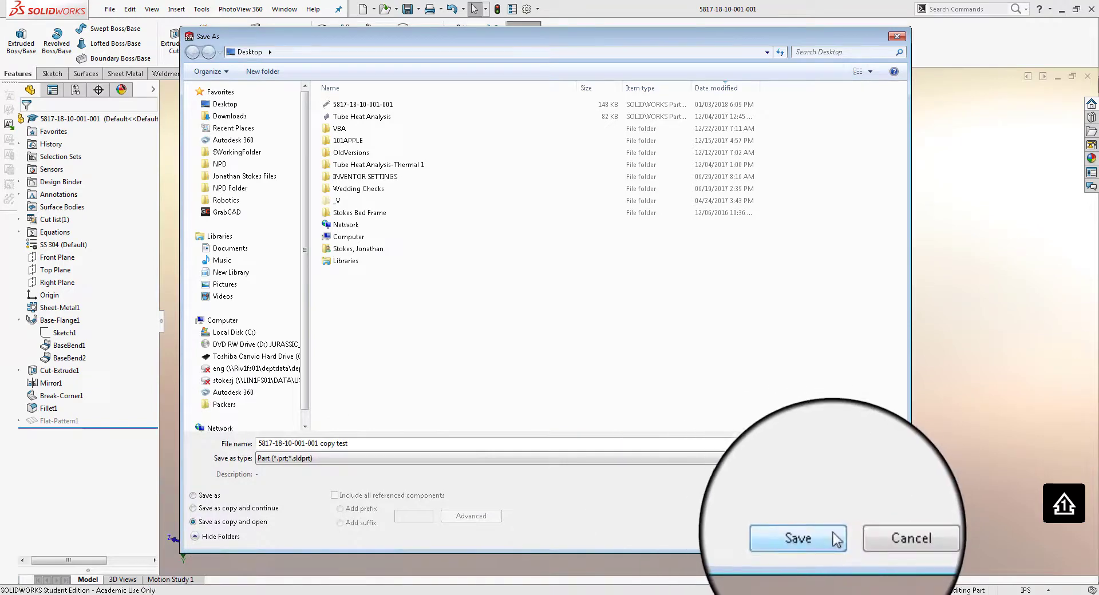
left_click(835, 538)
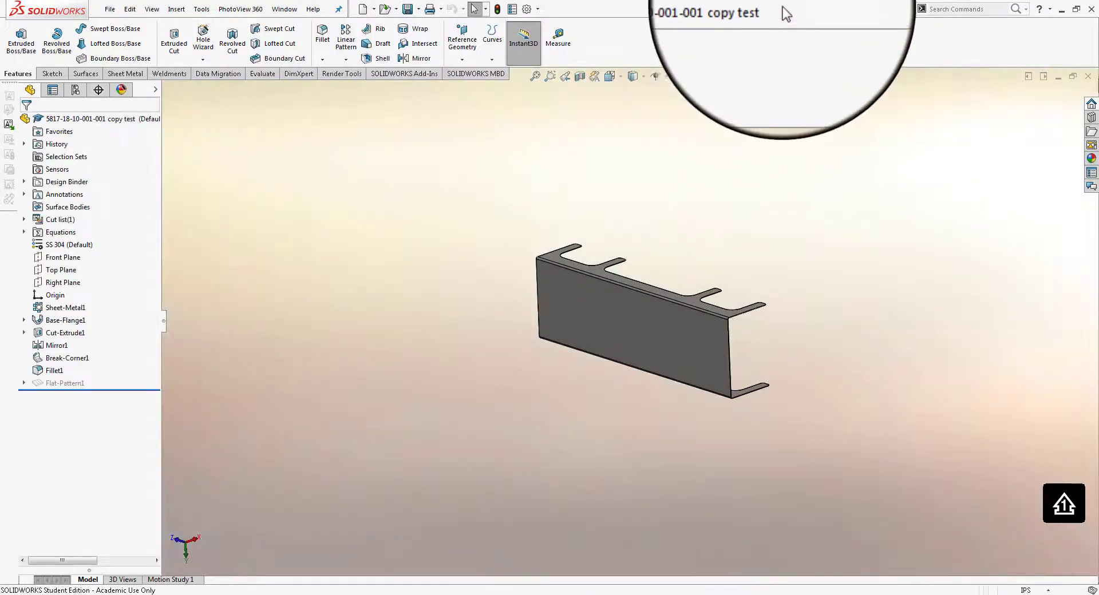
Create a new assembly document
left_click(364, 11)
left_click(342, 156)
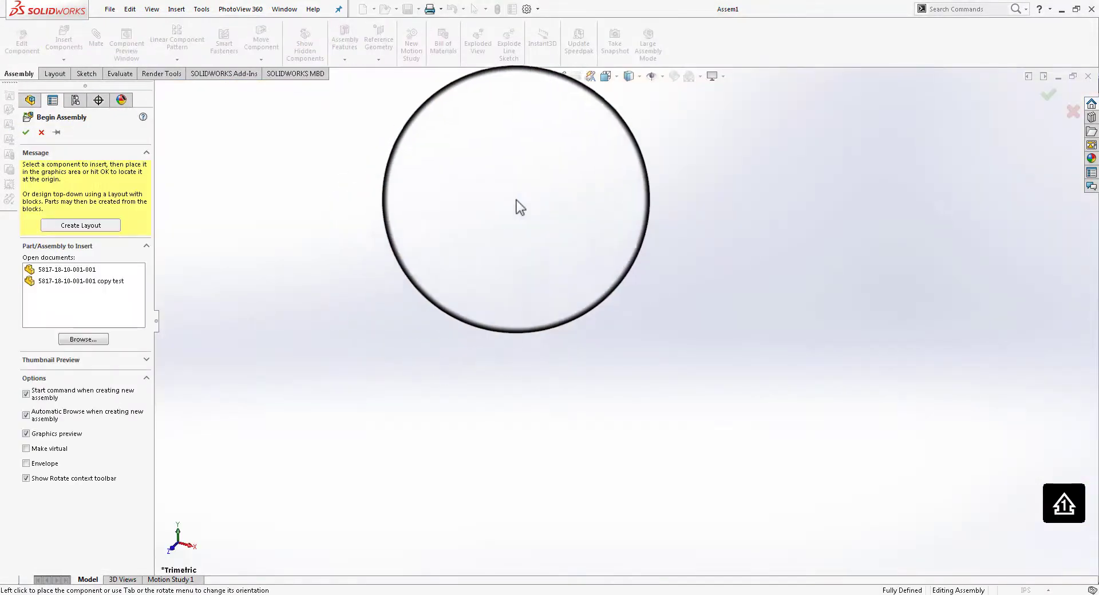
left_click(71, 270)
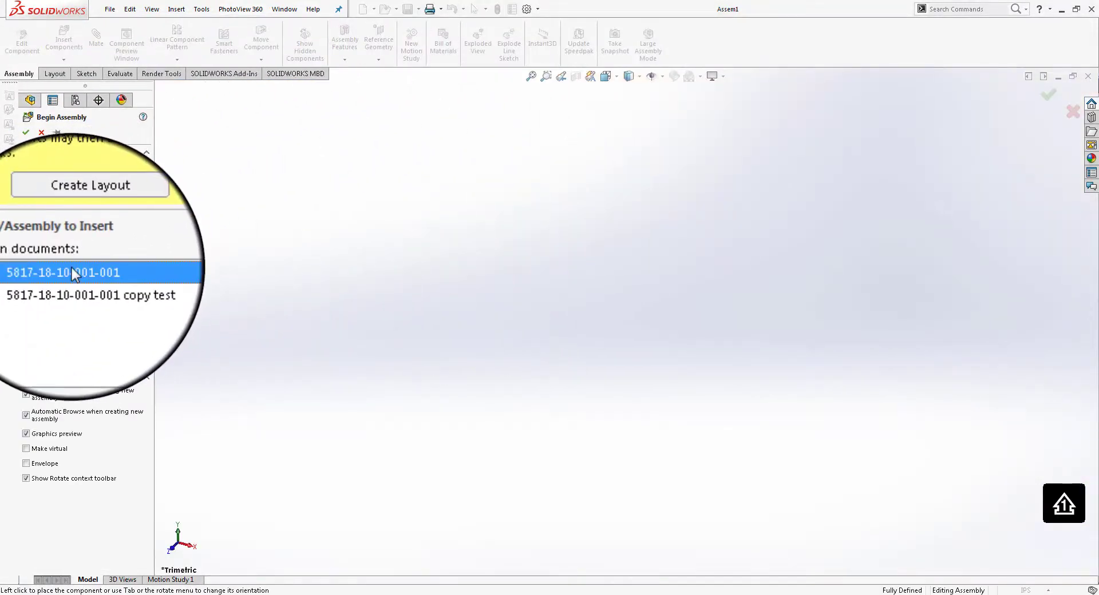
left_click(27, 136)
middle_click_drag(422, 196, 572, 217)
key("ctrl+z")
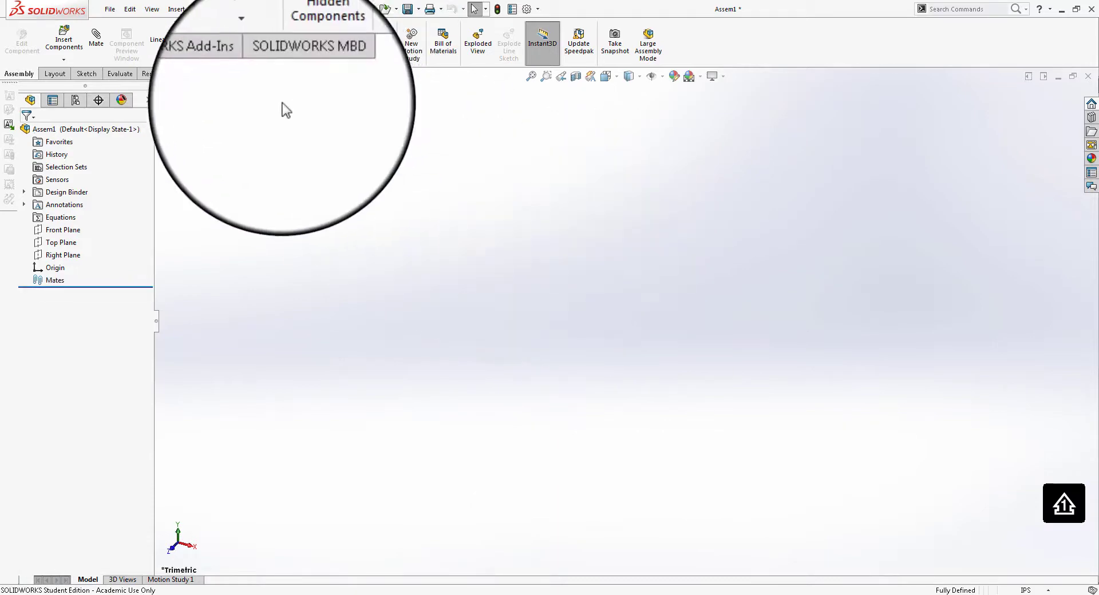
left_click(64, 41)
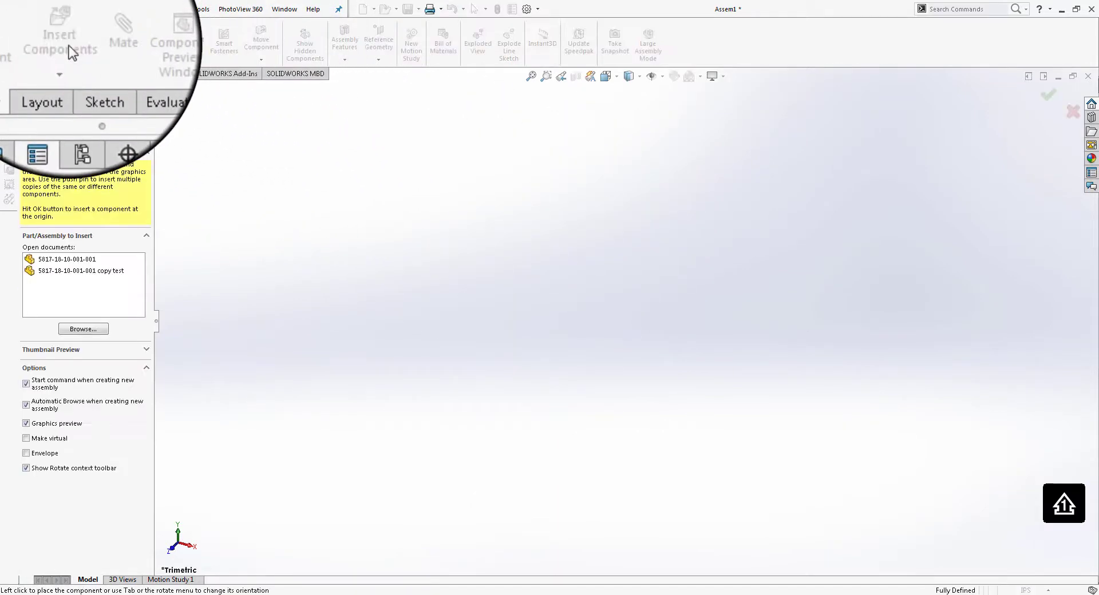
left_click(67, 262)
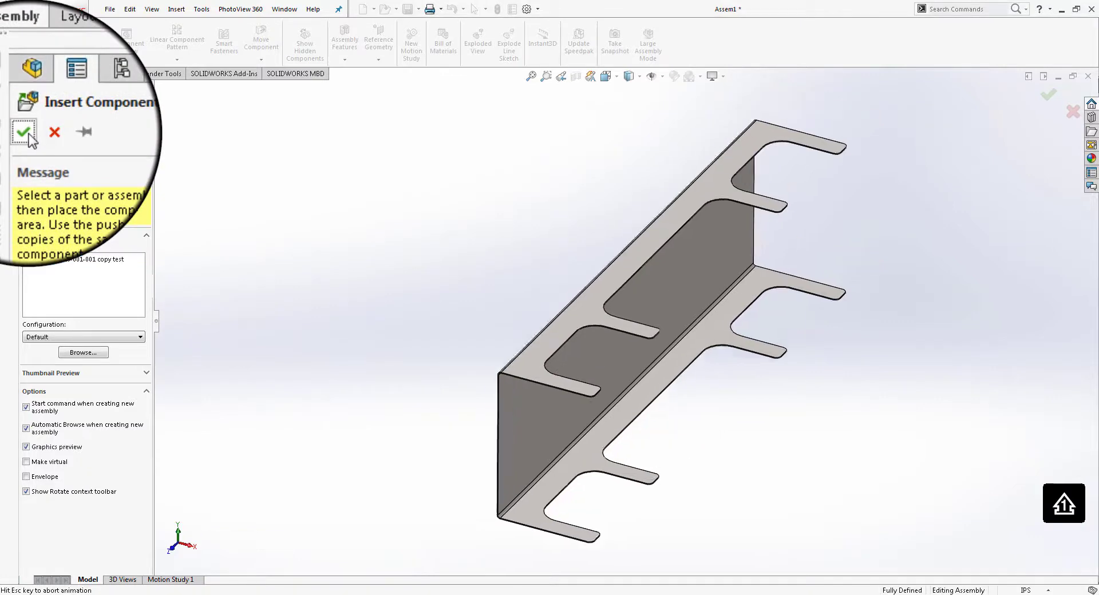
left_click(15, 105)
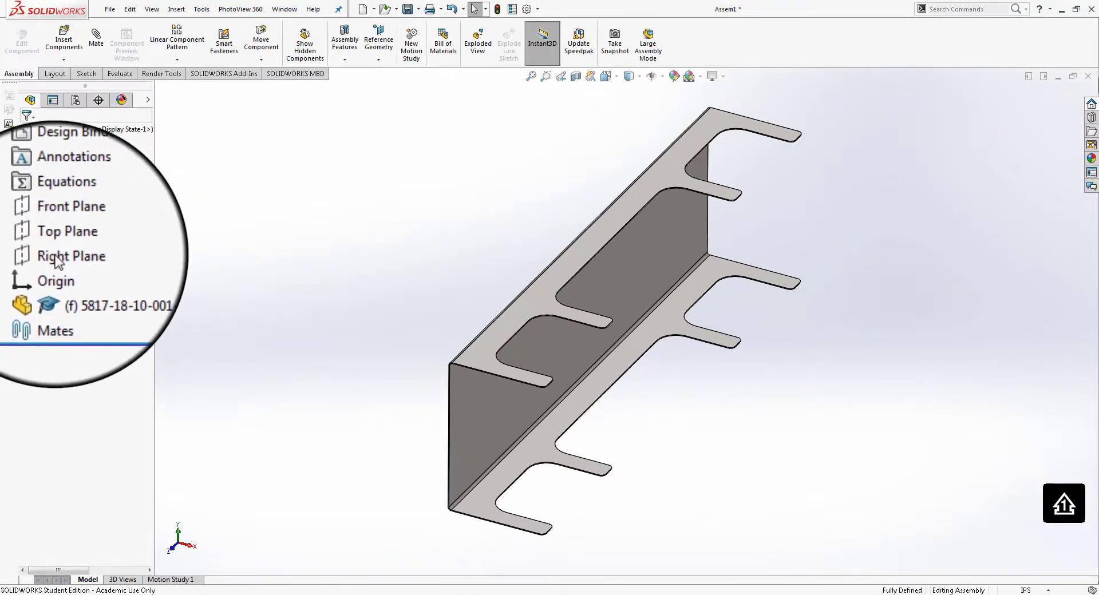
Check the inserted part's placement against the assembly's reference planes and origin, and test whether the part can be moved
left_click(49, 241)
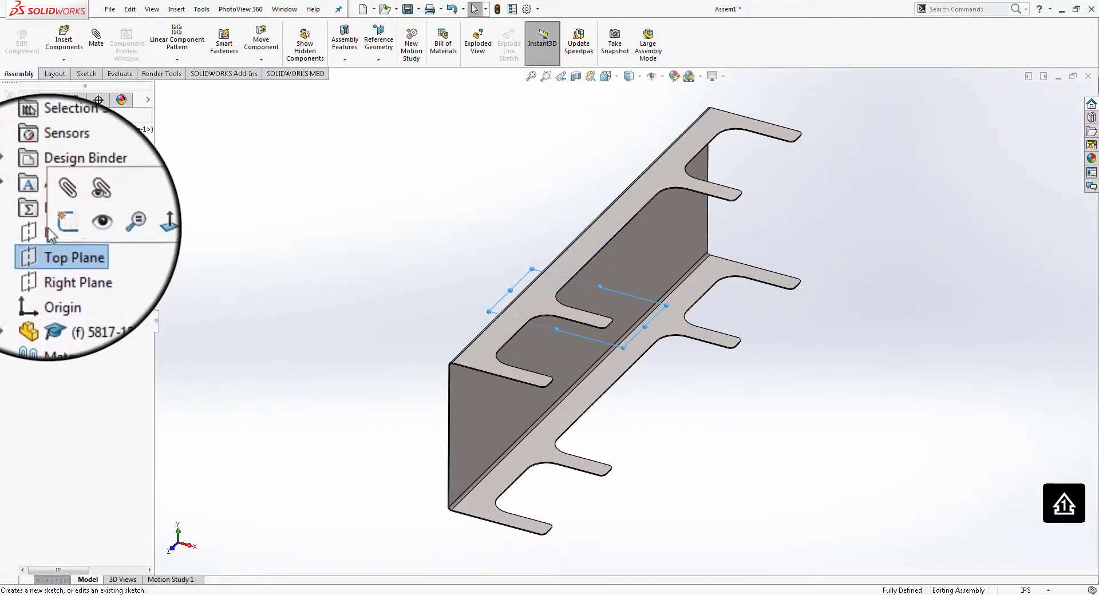
left_click(109, 225)
left_click(51, 267)
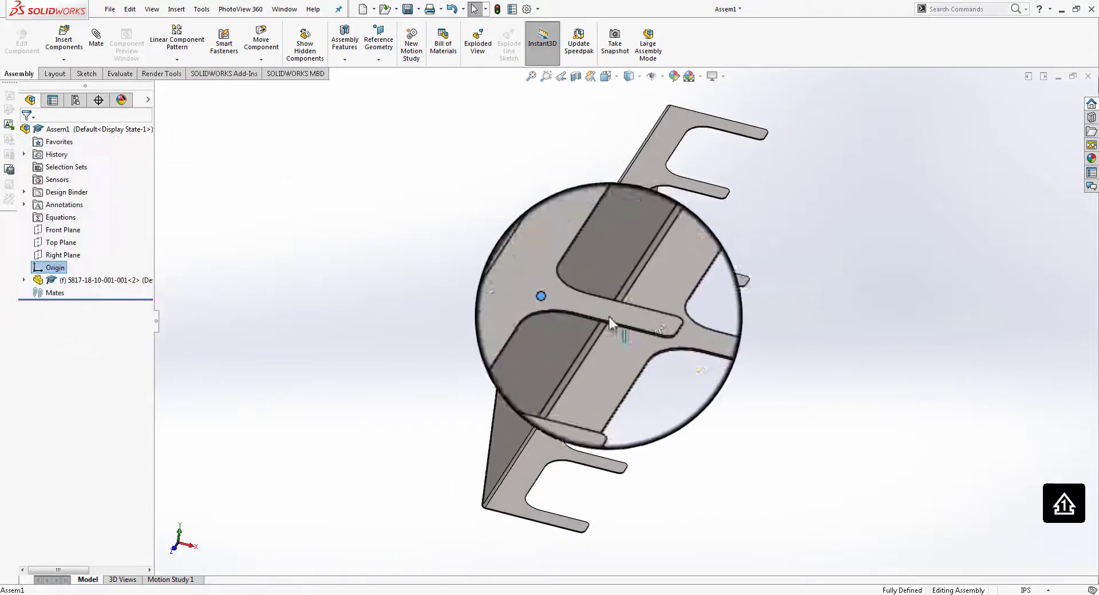
middle_click_drag(464, 292, 333, 231)
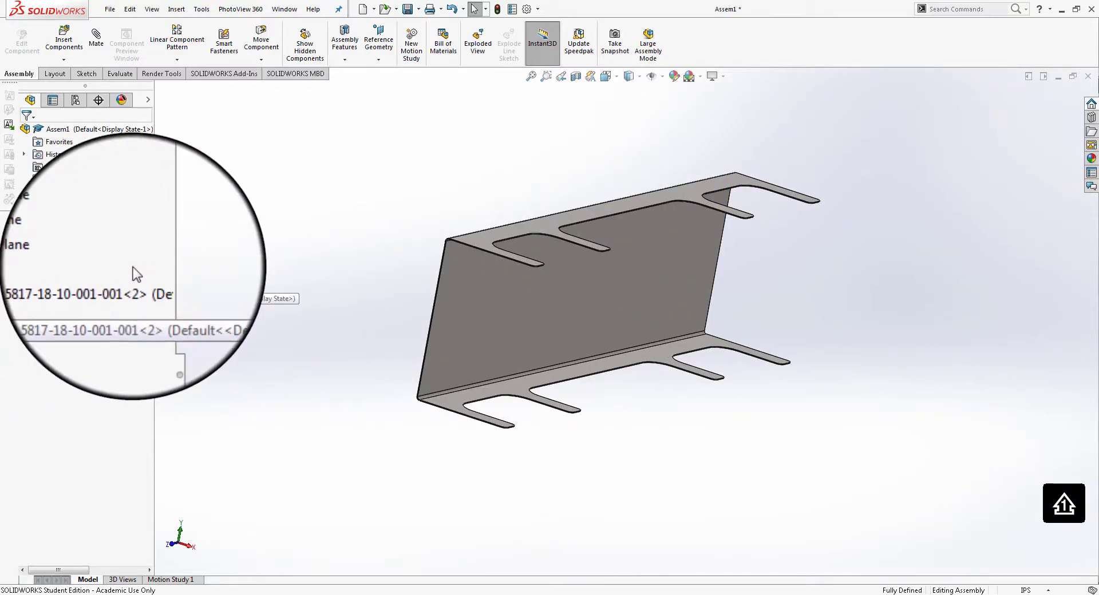
left_click(575, 300)
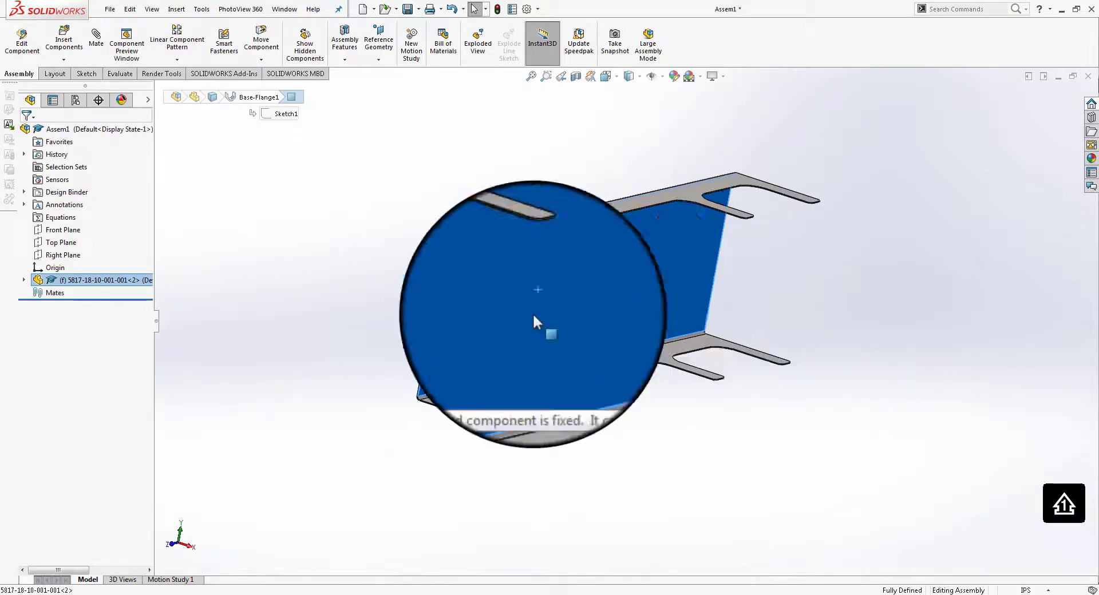
left_click(821, 451)
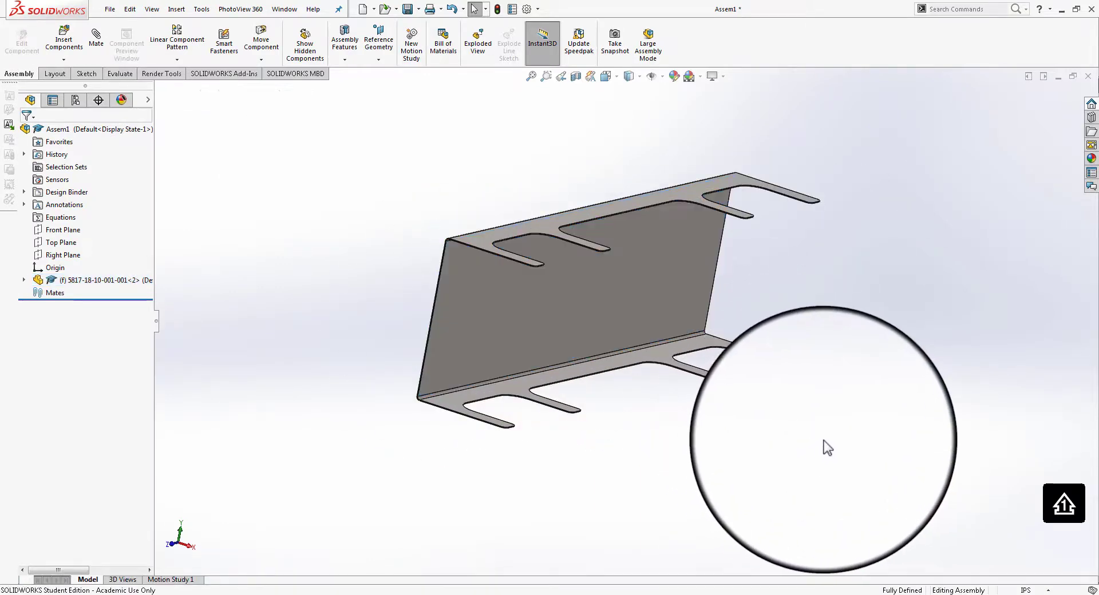
Save the assembly on the Desktop under its default name Assem1
middle_click_drag(777, 455, 932, 313)
key("ctrl+s")
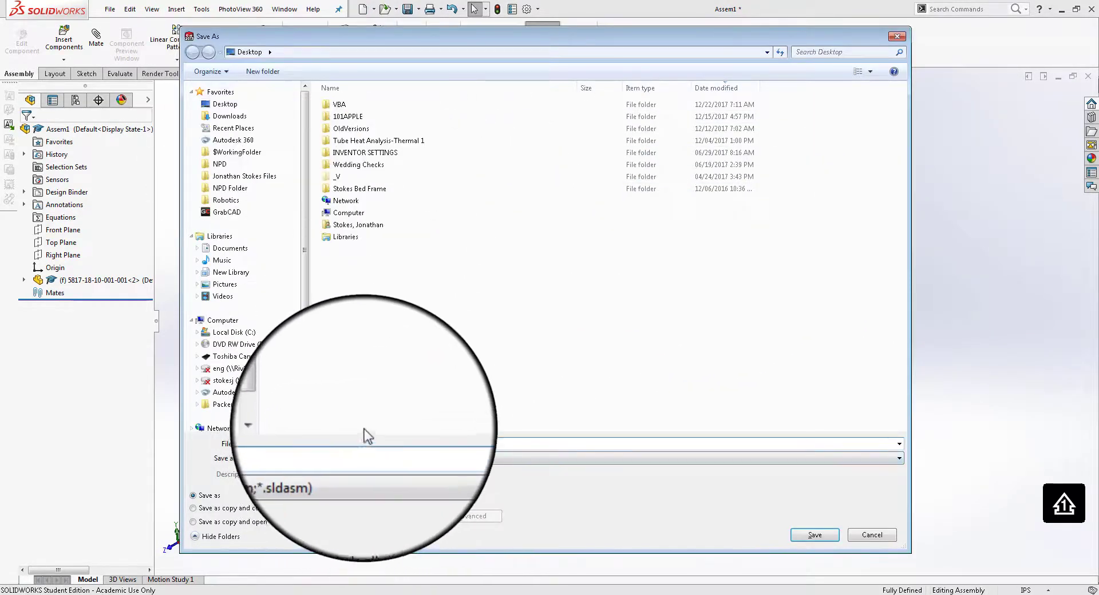
left_click(818, 535)
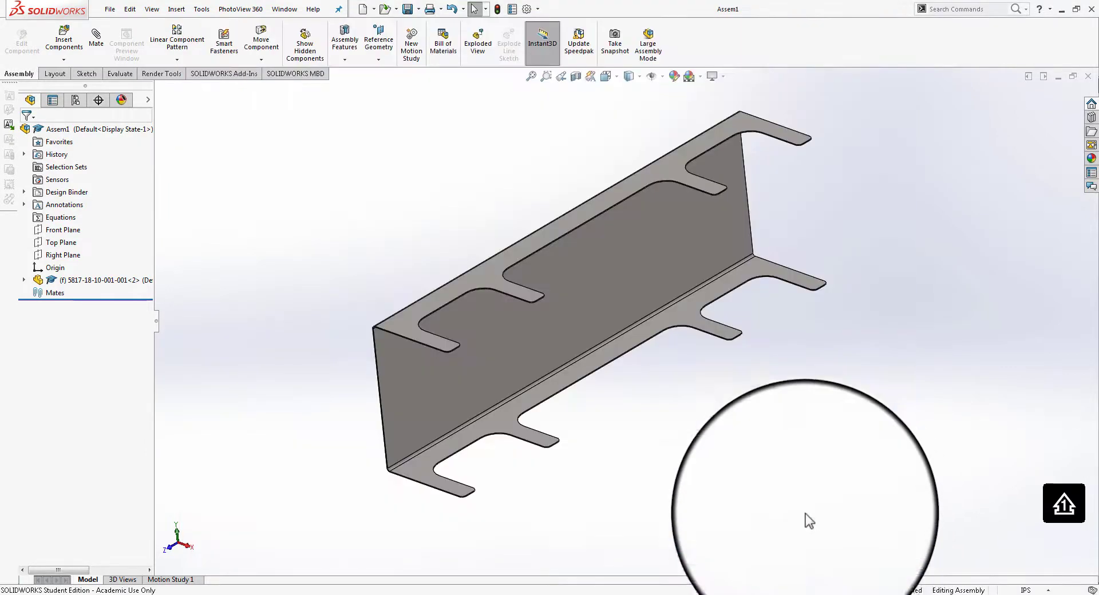
left_click(64, 40)
left_click(97, 270)
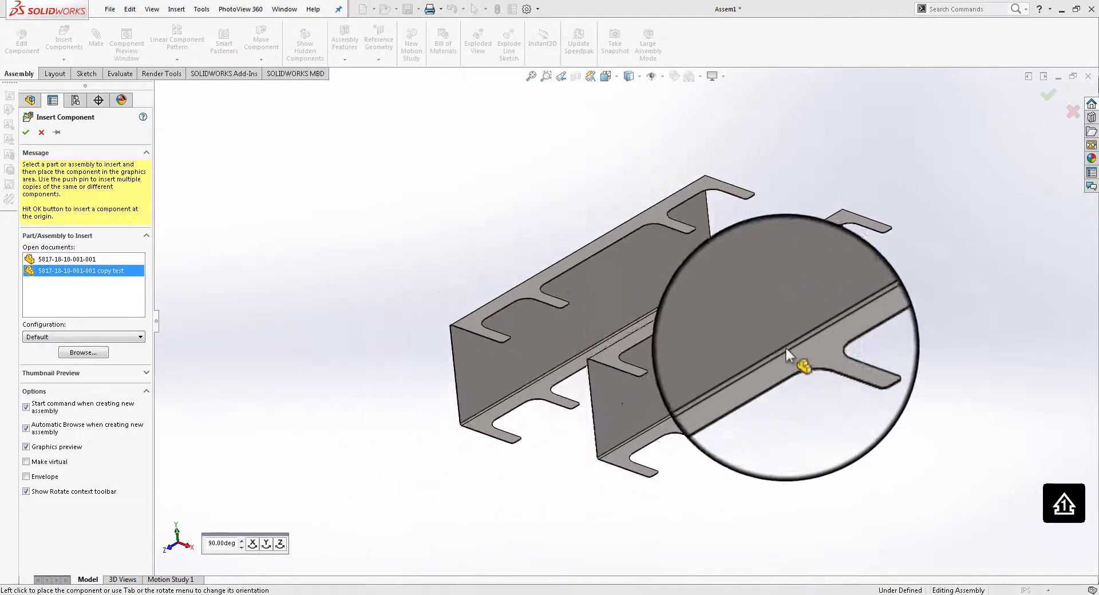
left_click(786, 356)
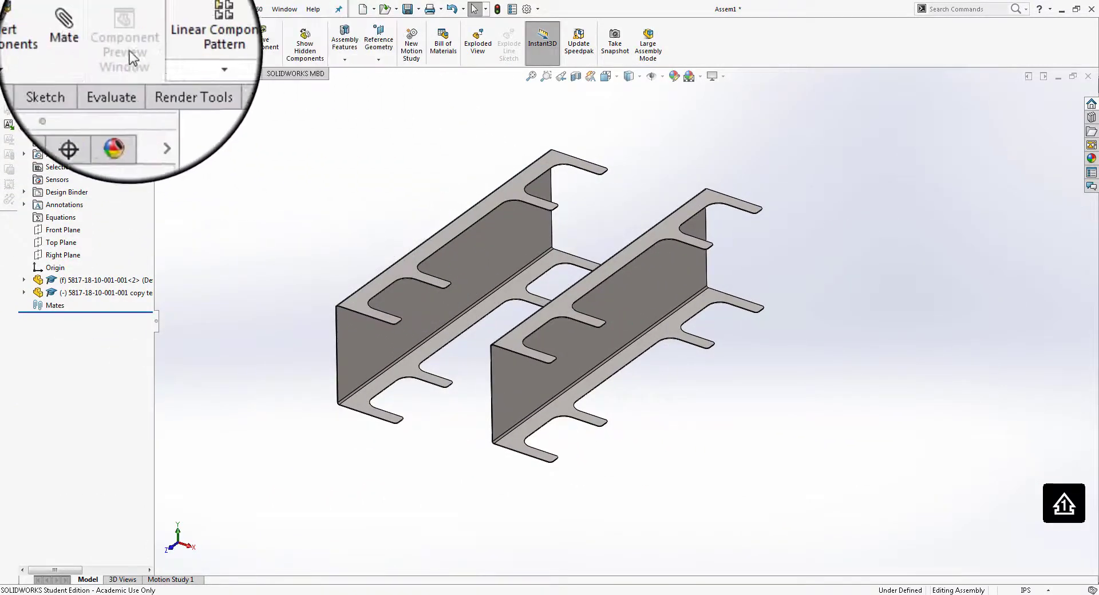
Try a coincident mate between the end face of one part's flange tab and the other part's long bend edge
left_click(96, 35)
scroll(546, 364, "down", 10)
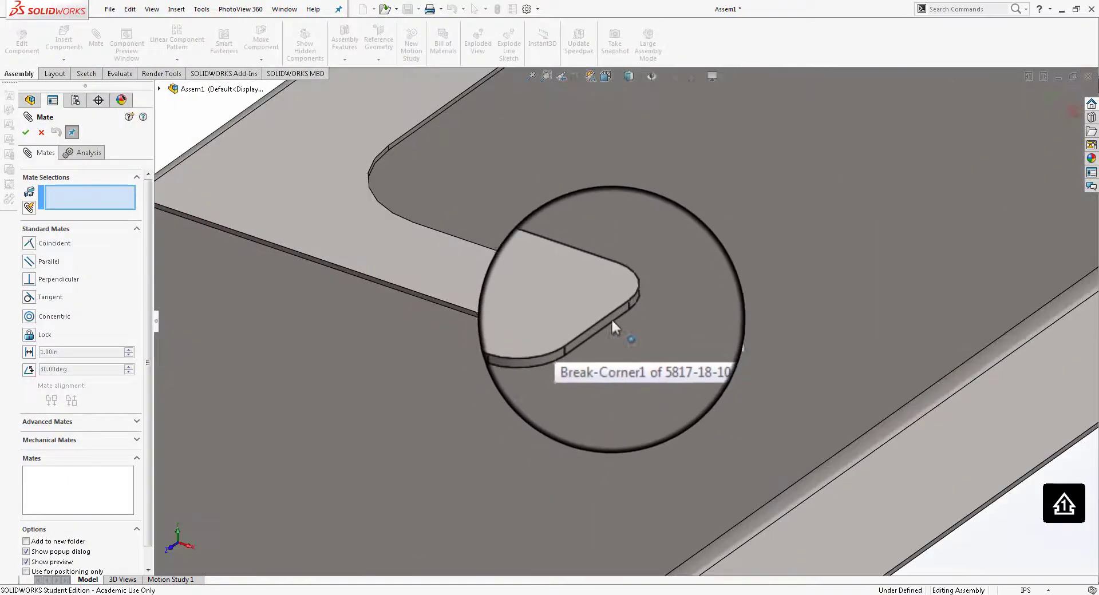
left_click(612, 322)
scroll(610, 322, "up", 10)
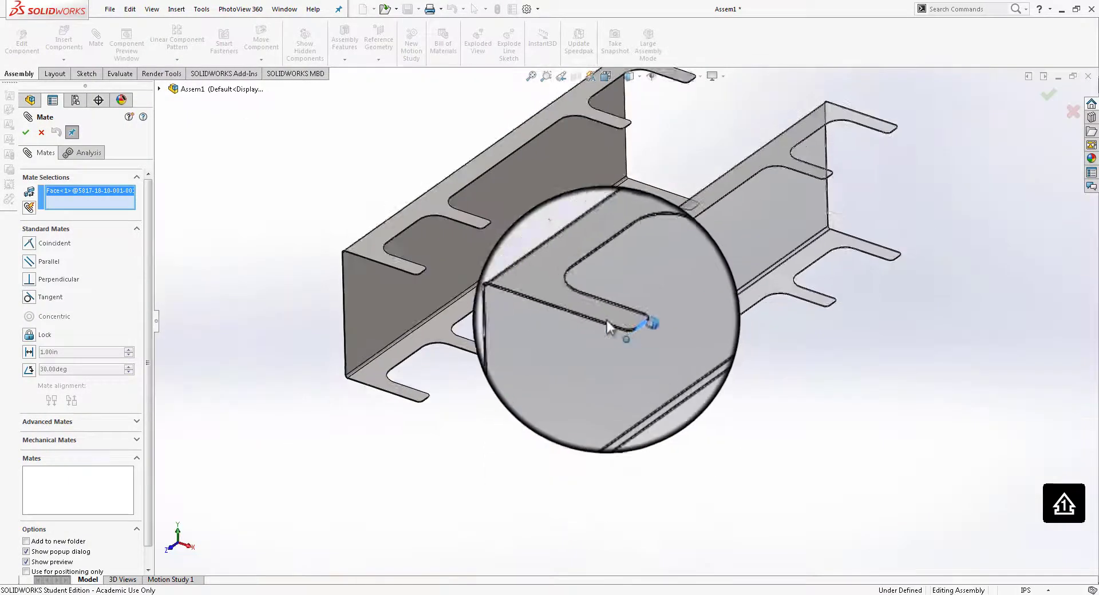
scroll(403, 226, "down", 8)
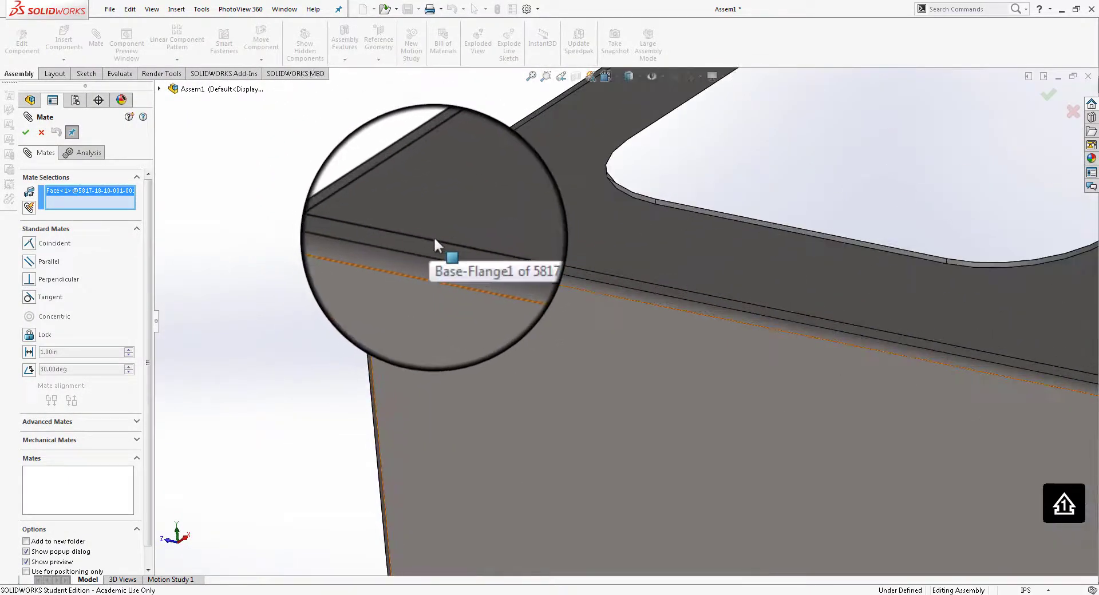
left_click(434, 236)
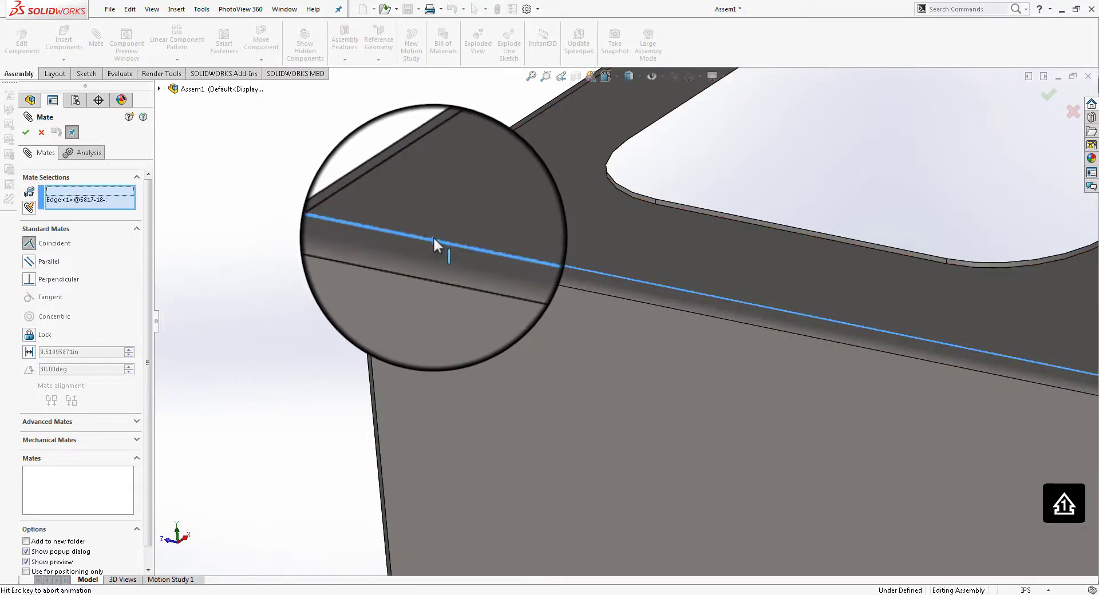
scroll(433, 237, "up", 3)
scroll(434, 239, "up", 5)
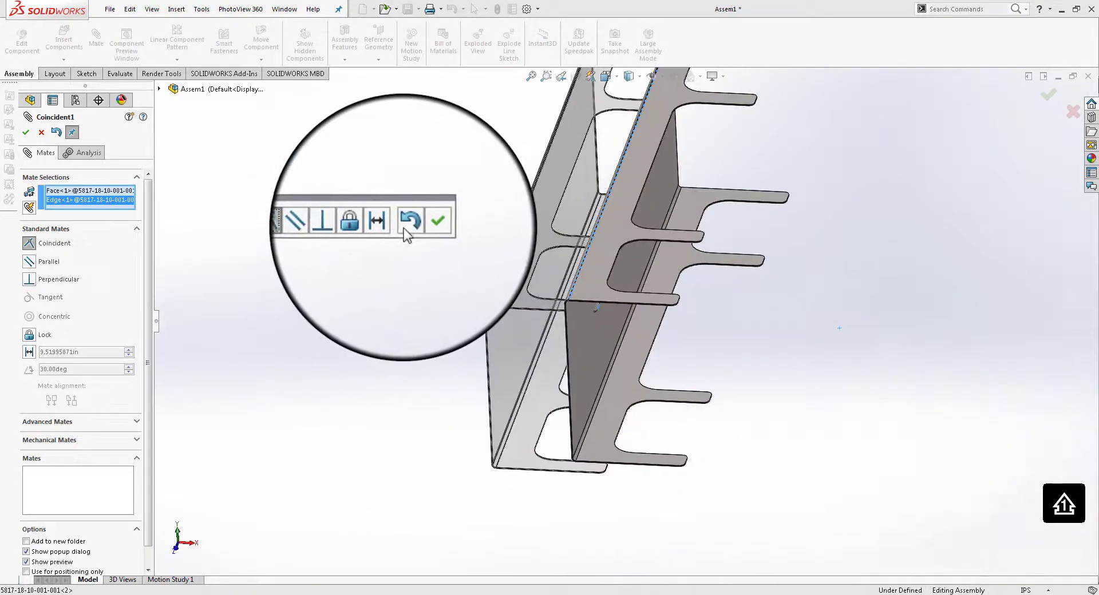
left_click(404, 226)
Try a distance mate between one part's long bend edge and the end face of the other part's flange tab, testing the flipped direction
scroll(404, 227, "down", 8)
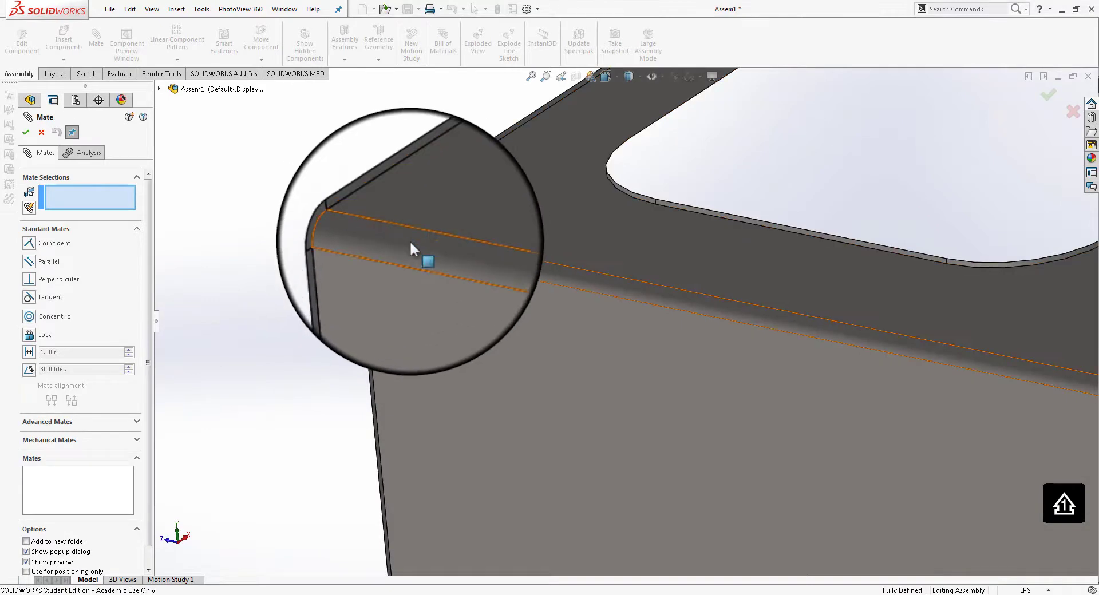
left_click(416, 236)
scroll(456, 257, "up", 6)
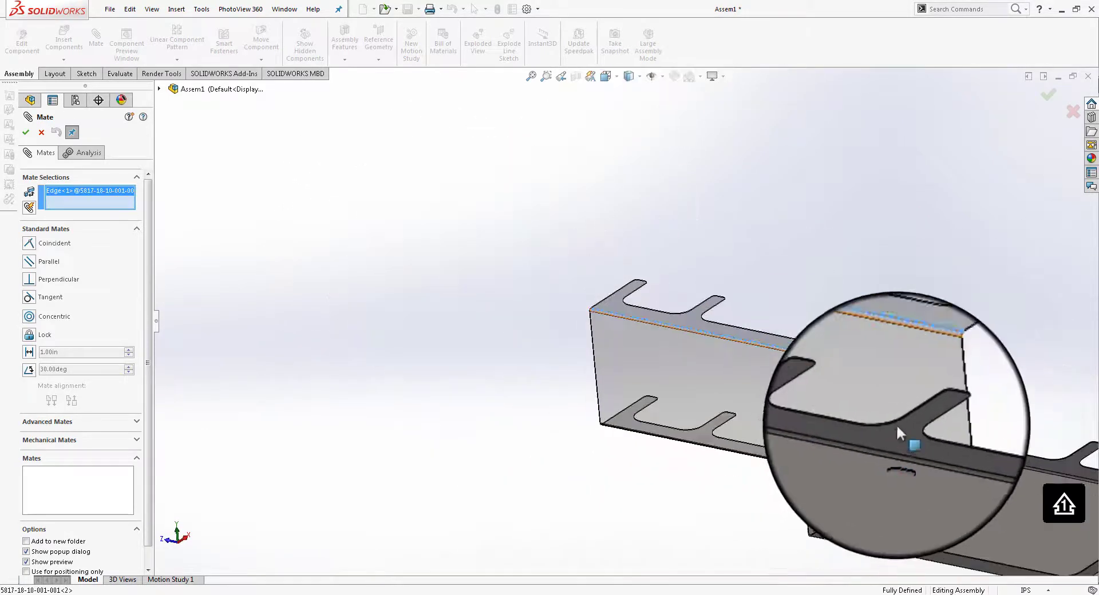
scroll(686, 341, "down", 5)
scroll(686, 341, "down", 3)
scroll(589, 270, "down", 4)
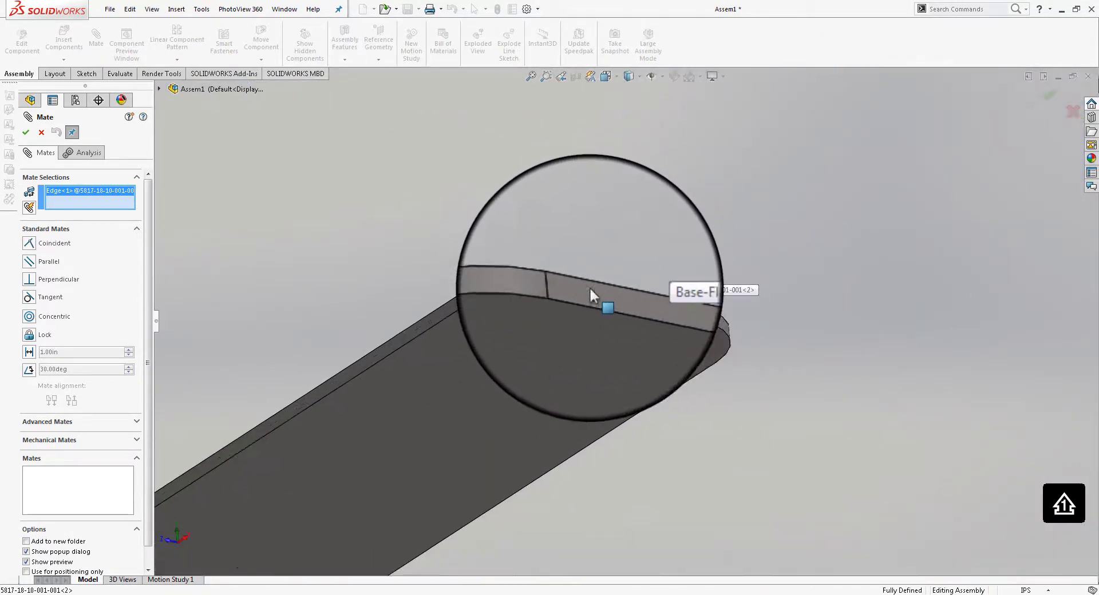
left_click(589, 291)
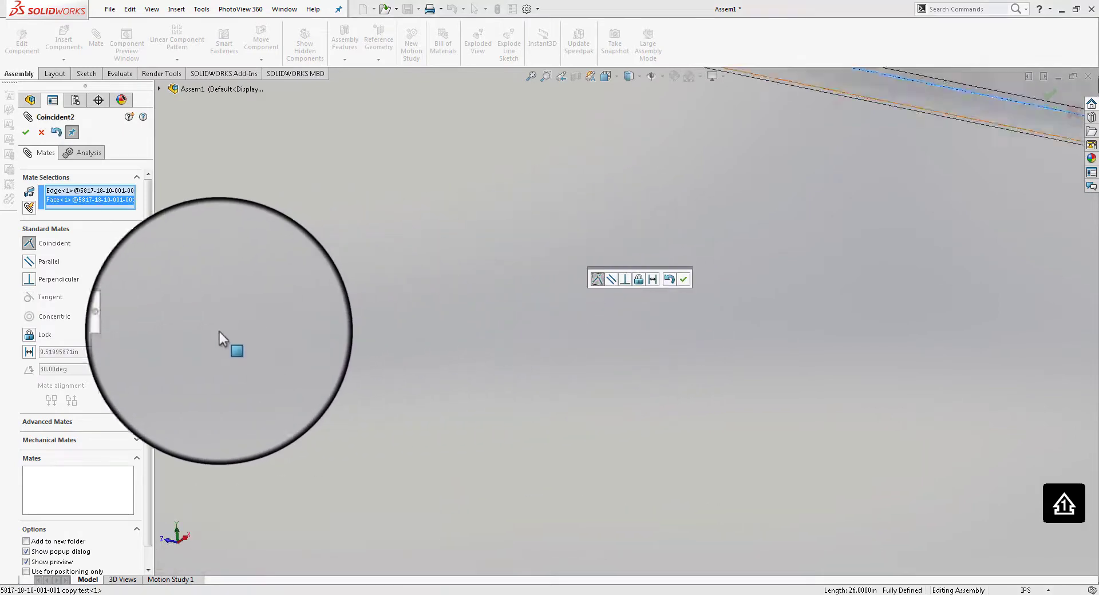
left_click(32, 356)
left_click(69, 375)
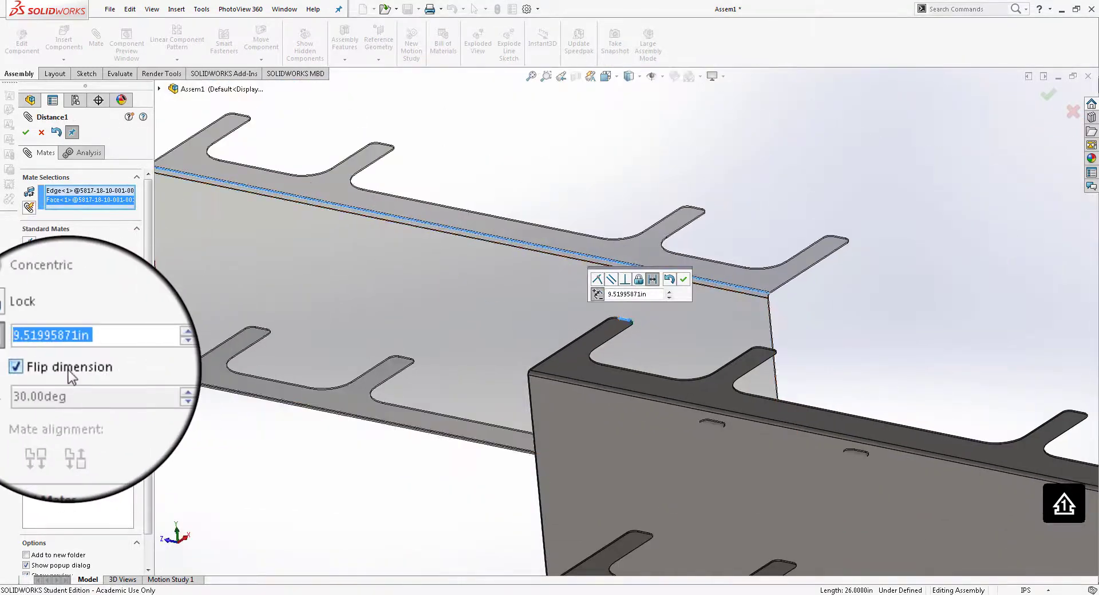
left_click(69, 371)
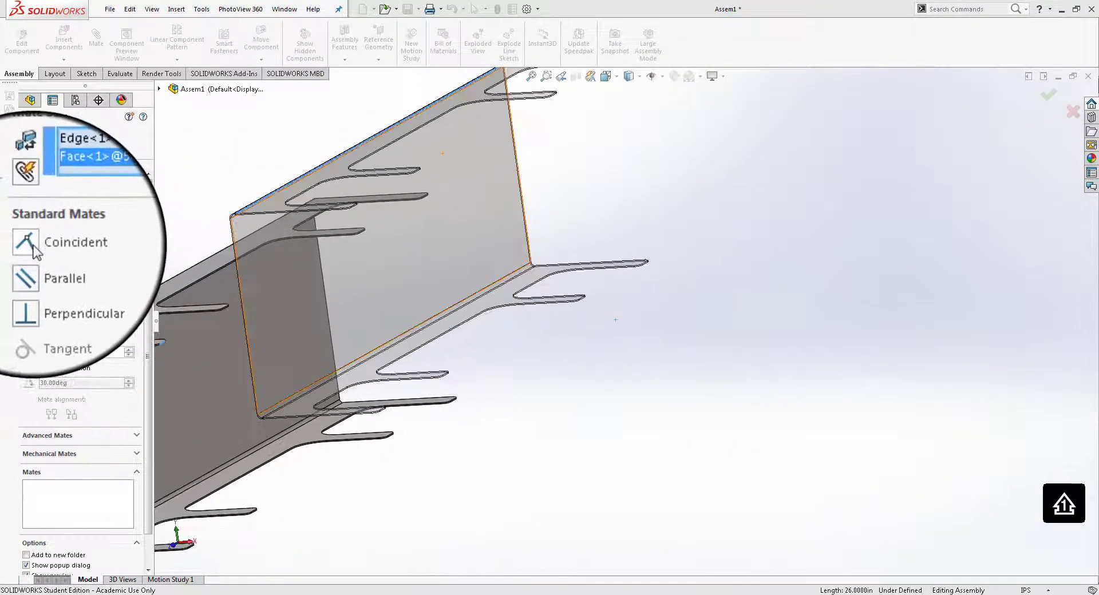
Apply the mate between the bend edge and tab end face as coincident, and move the copy to test its remaining freedom
left_click(34, 247)
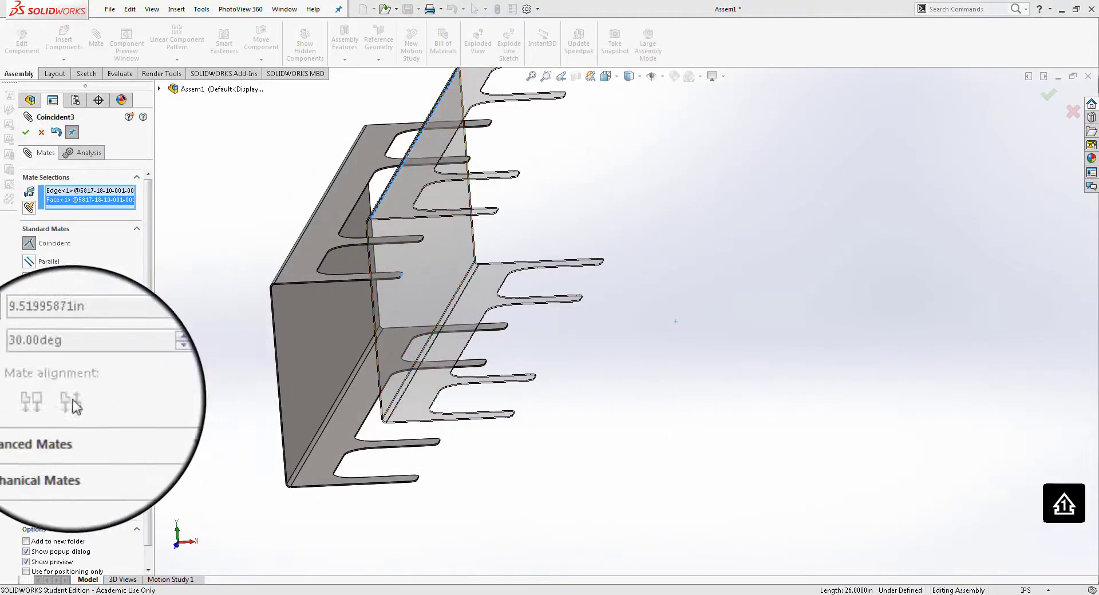
left_click(26, 127)
left_click(42, 130)
middle_click_drag(166, 202, 281, 298)
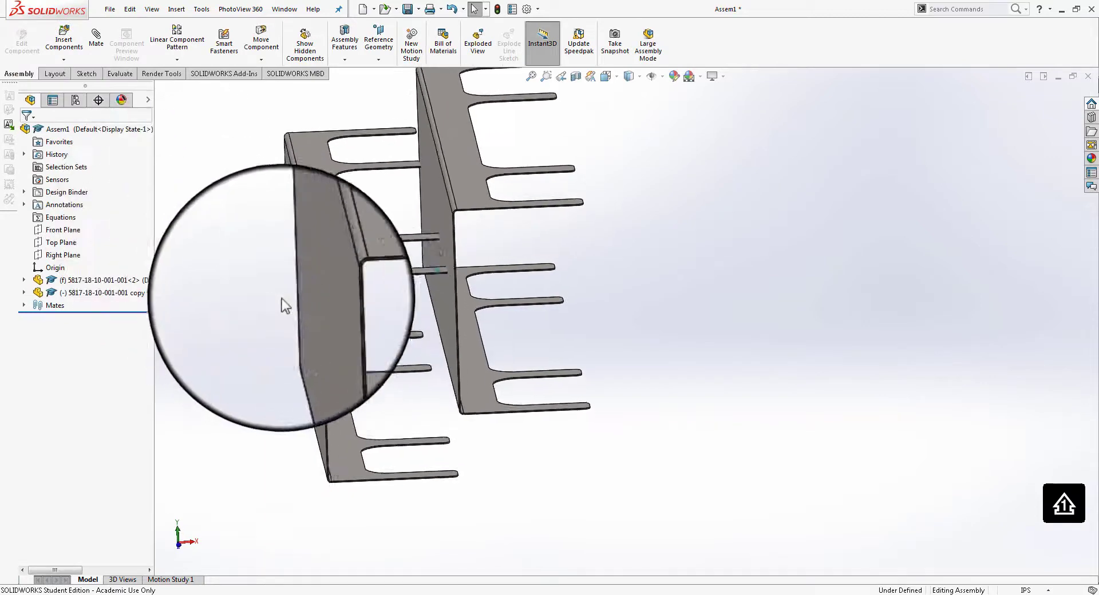
left_click_drag(282, 298, 448, 177)
left_click(654, 276)
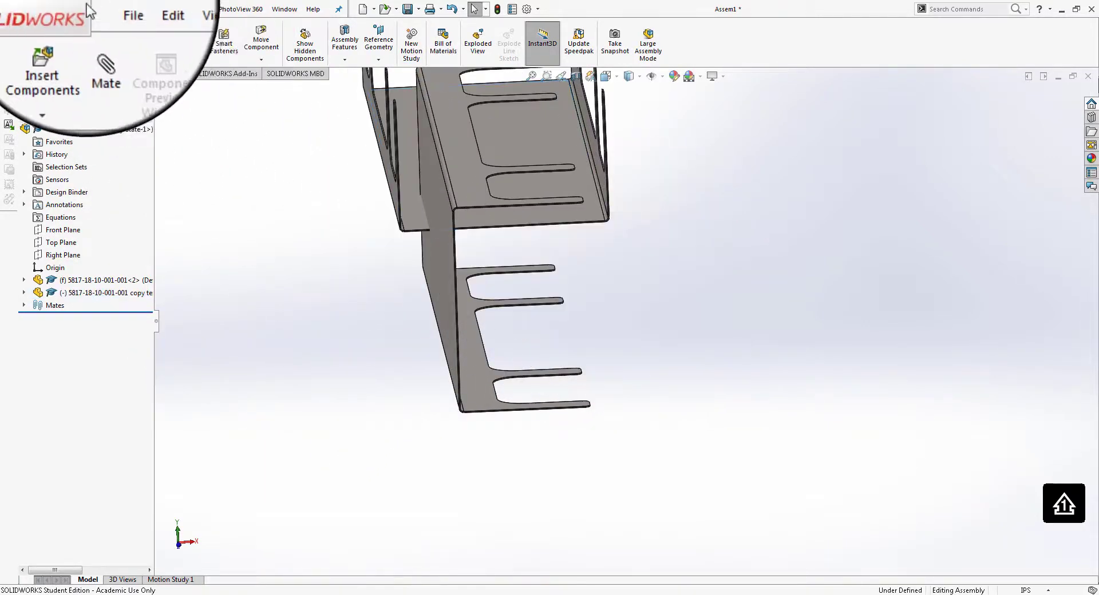
Try a coincident mate between the copy's web face and the first part's upper flange face
left_click(96, 36)
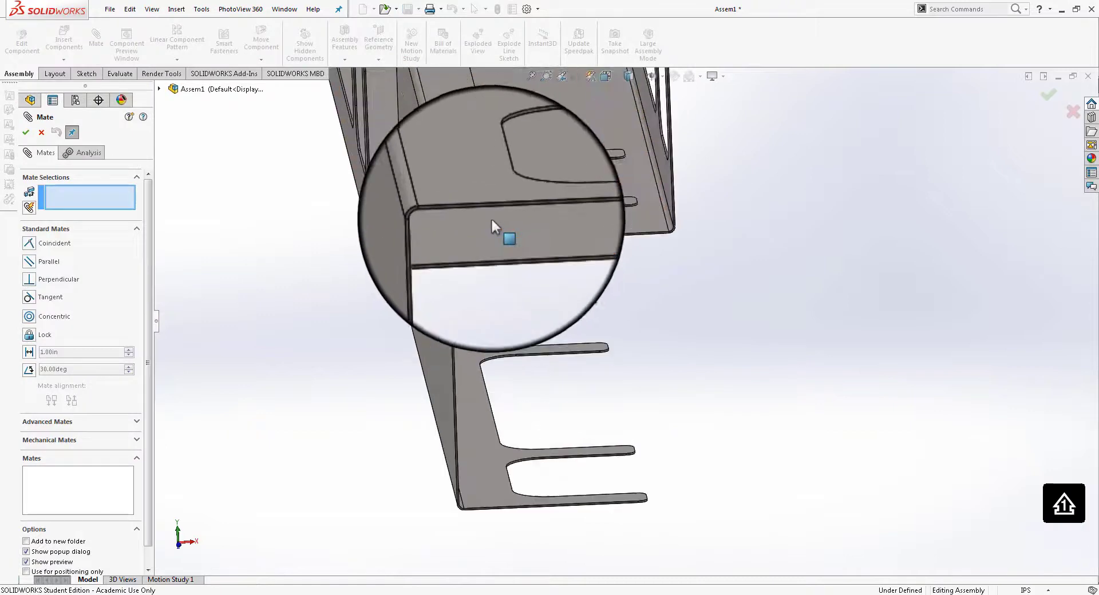
left_click(491, 219)
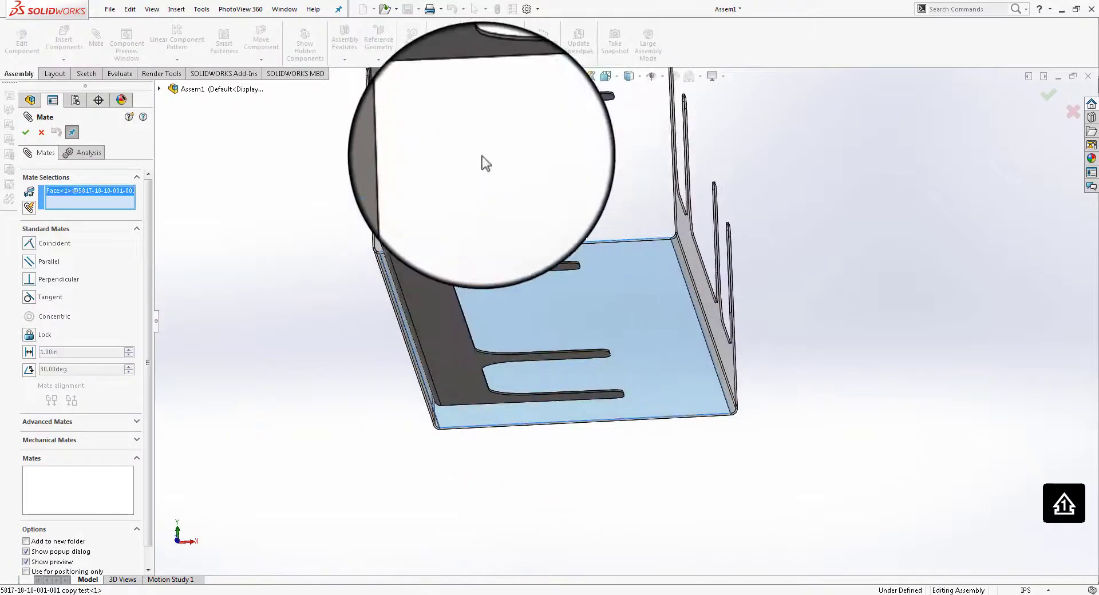
left_click(446, 146)
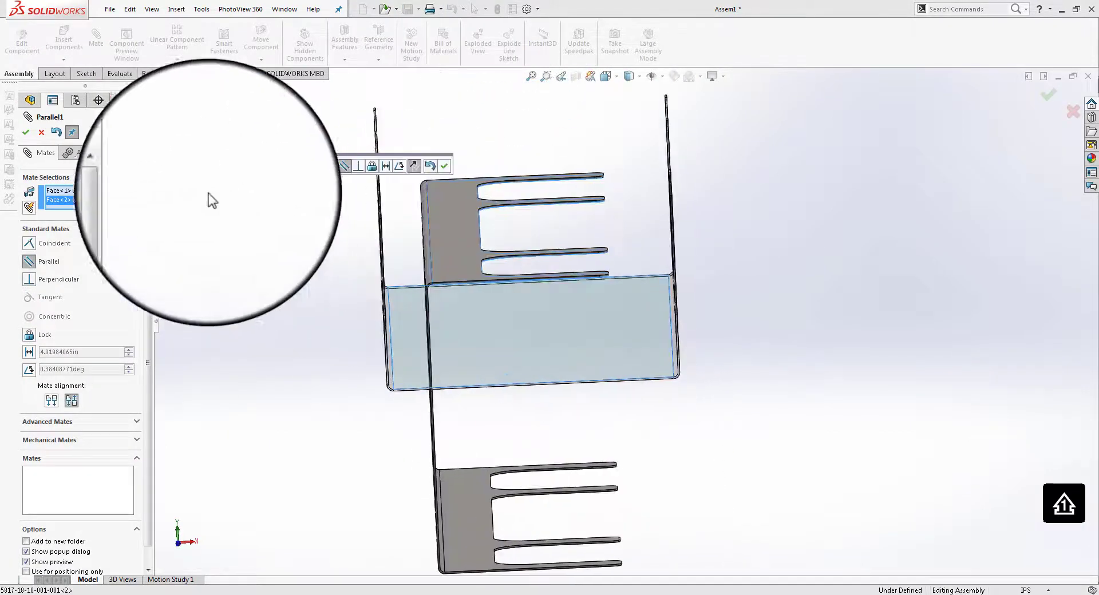
left_click(28, 244)
left_click(25, 132)
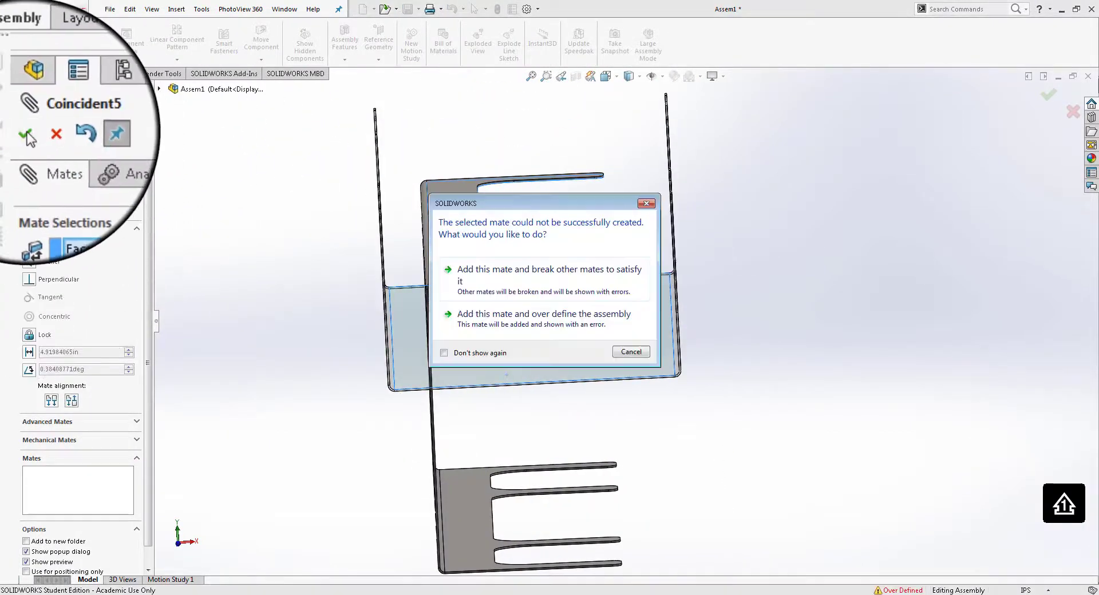
left_click(631, 352)
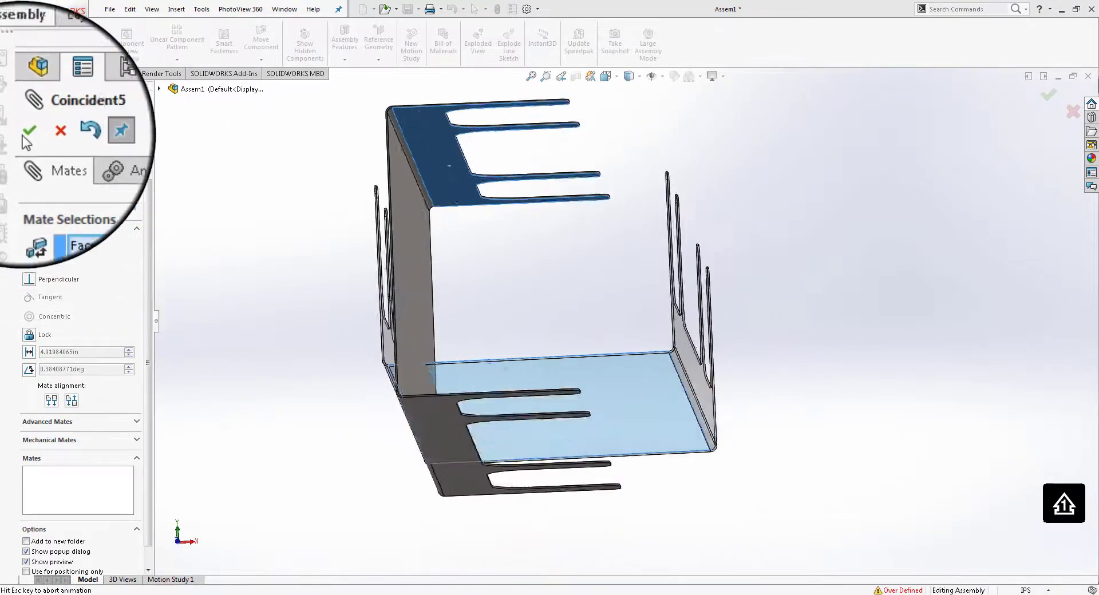
left_click(44, 133)
left_click(44, 133)
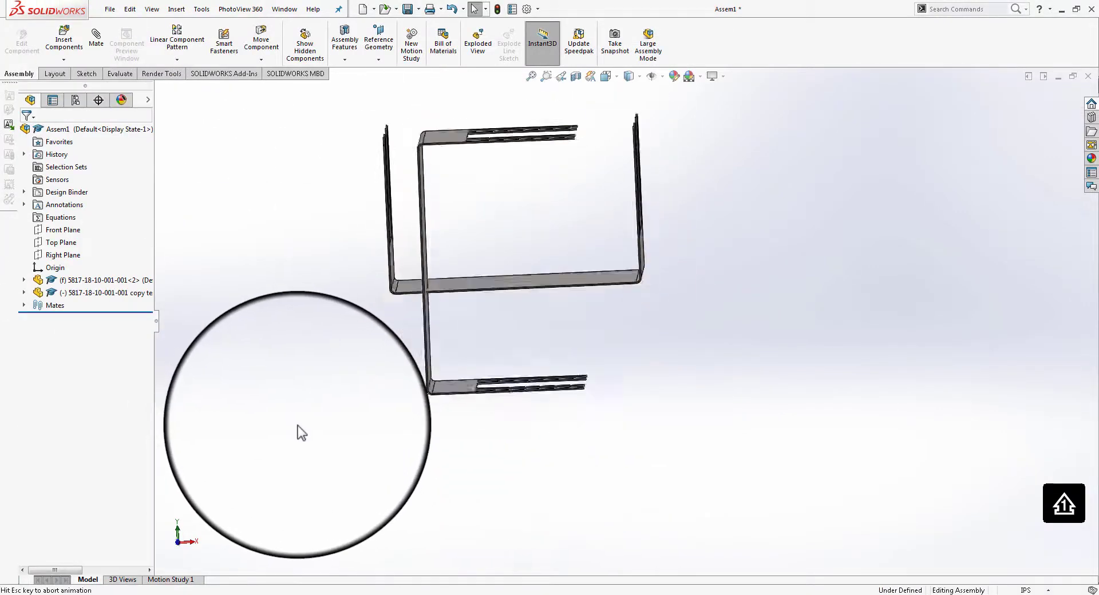
Undo the coincident mate and the insertion of the copied part
key("ctrl+z")
scroll(731, 265, "up", 8)
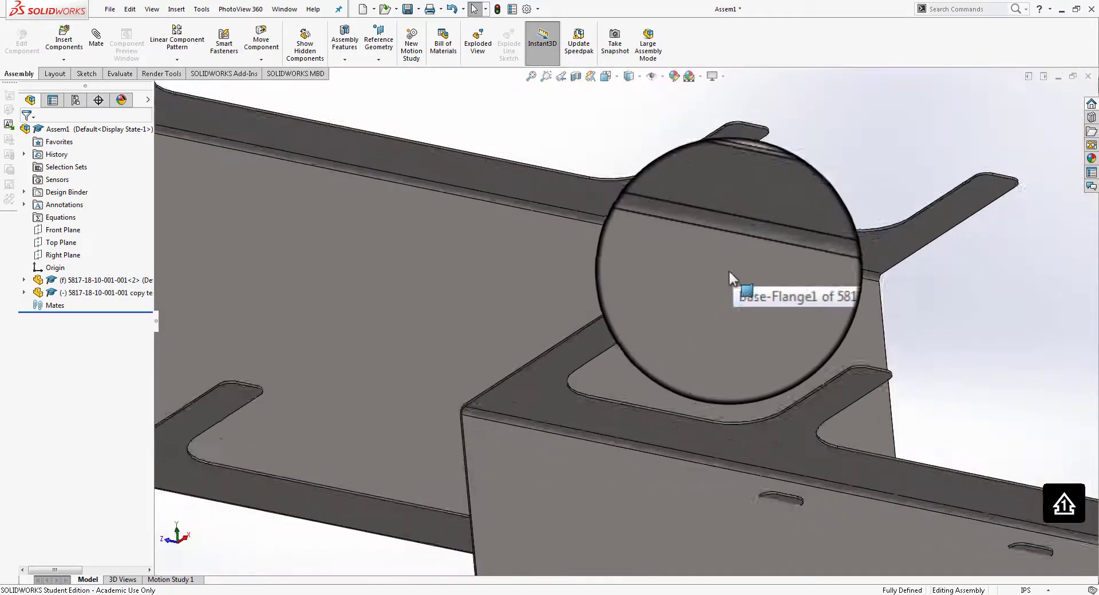
scroll(729, 272, "up", 4)
key("ctrl+z")
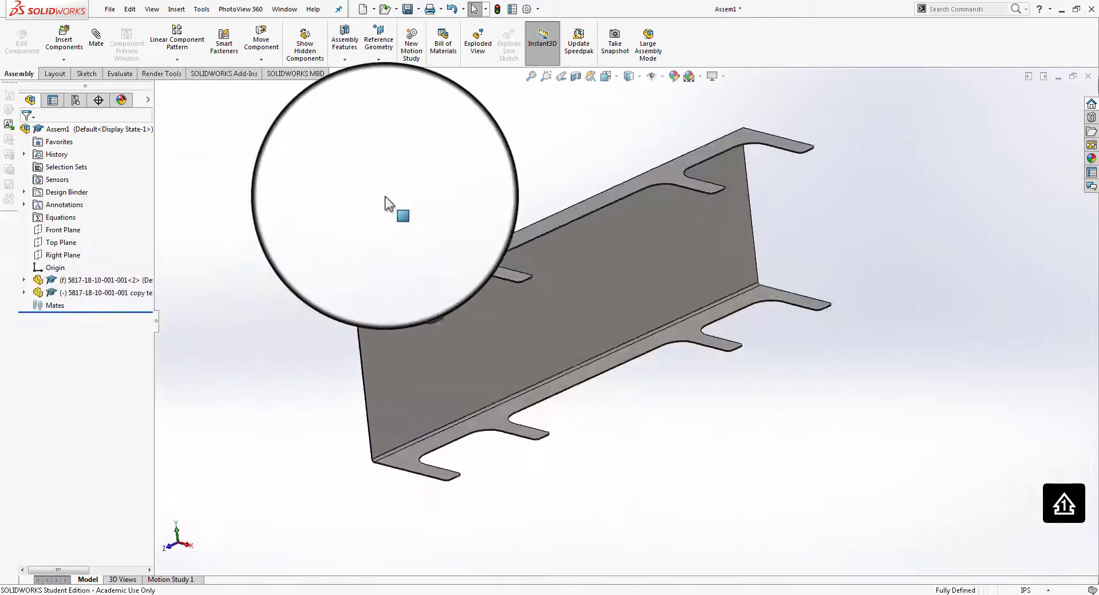
left_click(63, 36)
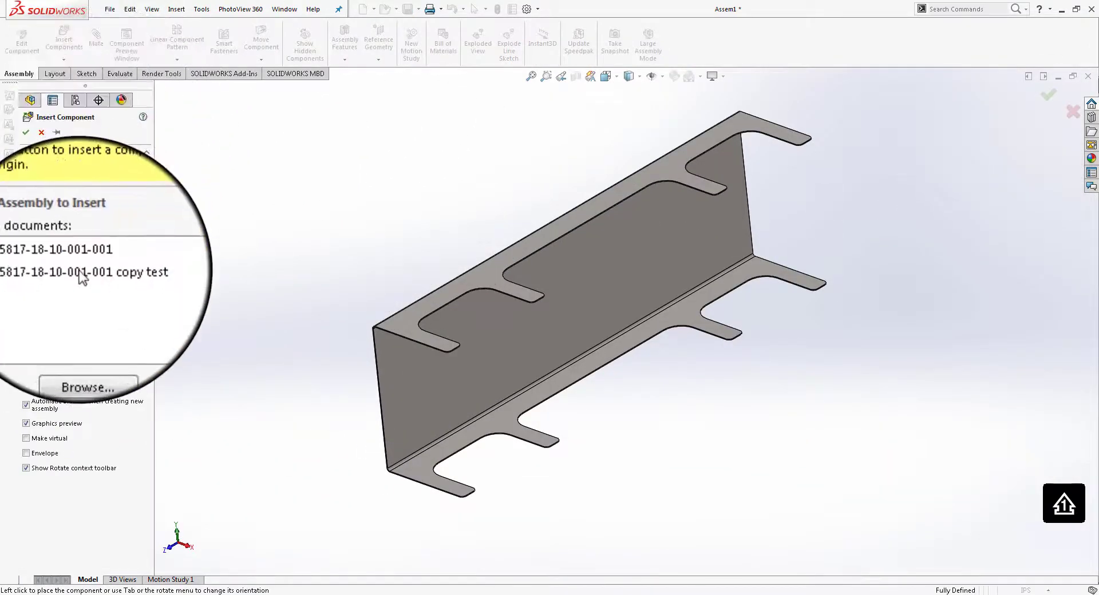
left_click(69, 241)
left_click(498, 304)
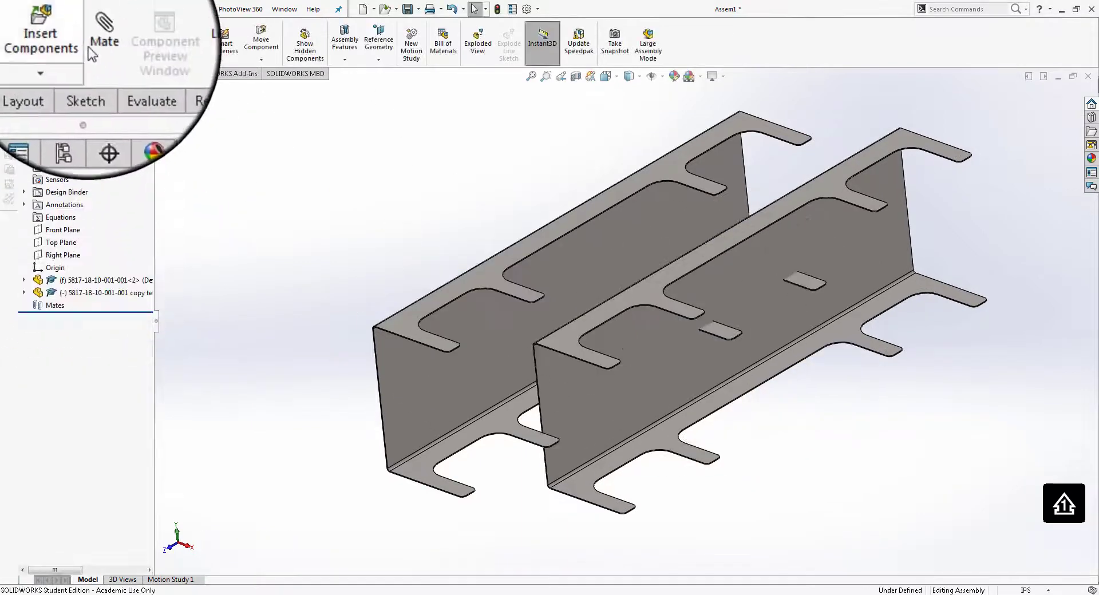
Mate the top flange face of the copy coincident with the top flange face of the first part
left_click(91, 44)
left_click(579, 321)
middle_click_drag(579, 322, 510, 214)
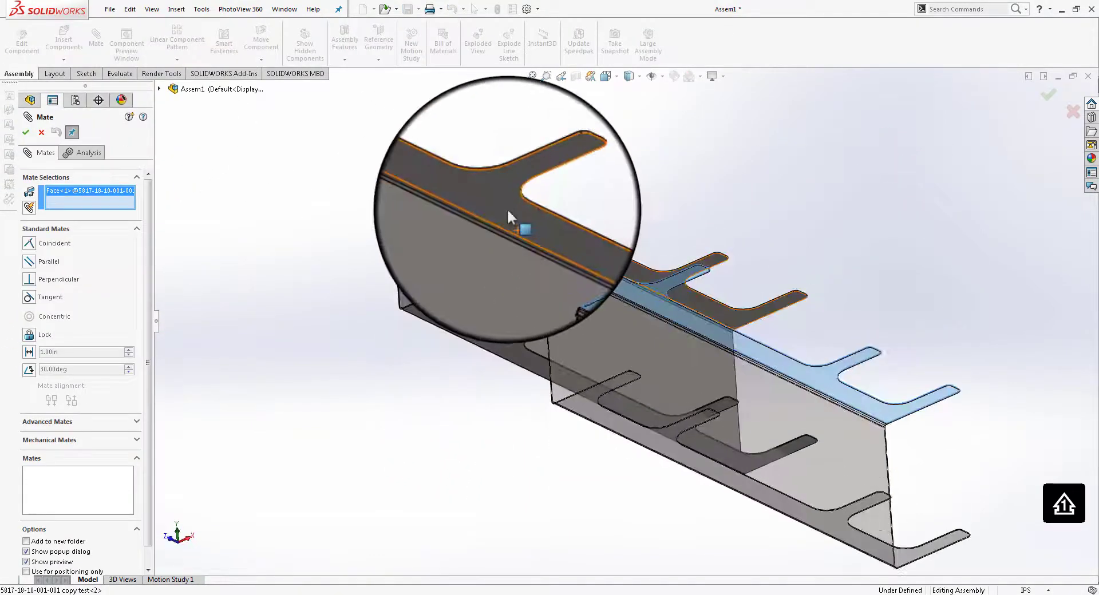
left_click(507, 209)
left_click(489, 208)
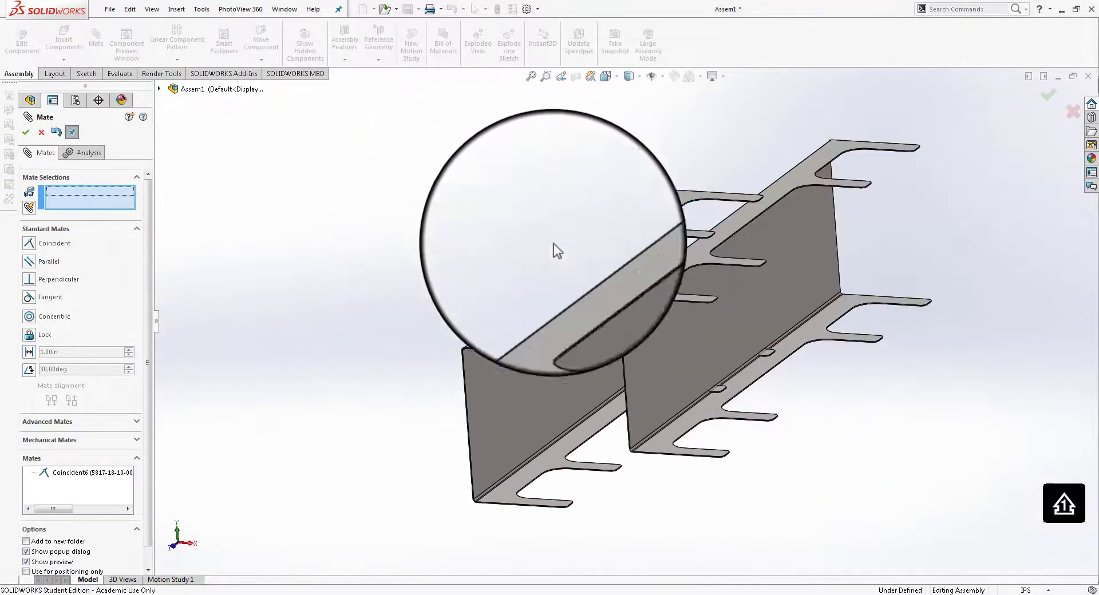
middle_click_drag(554, 243, 636, 315)
left_click(41, 132)
Move the copy so that it overlaps the first part with a lengthwise offset, and fix it in place
left_click_drag(684, 289, 580, 338)
left_click(916, 379)
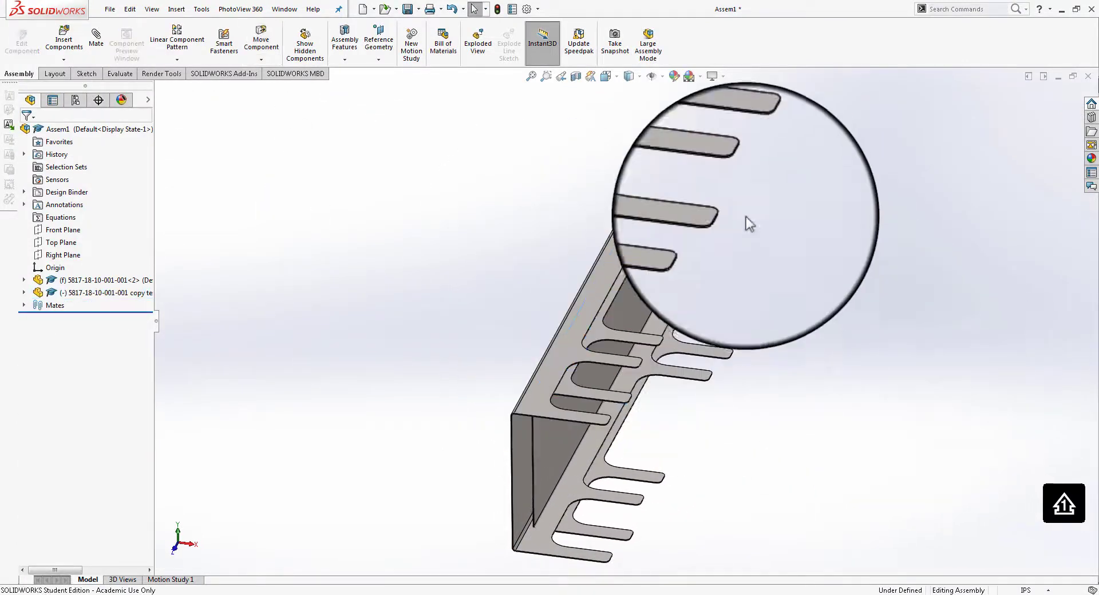
left_click(681, 218)
right_click(681, 218)
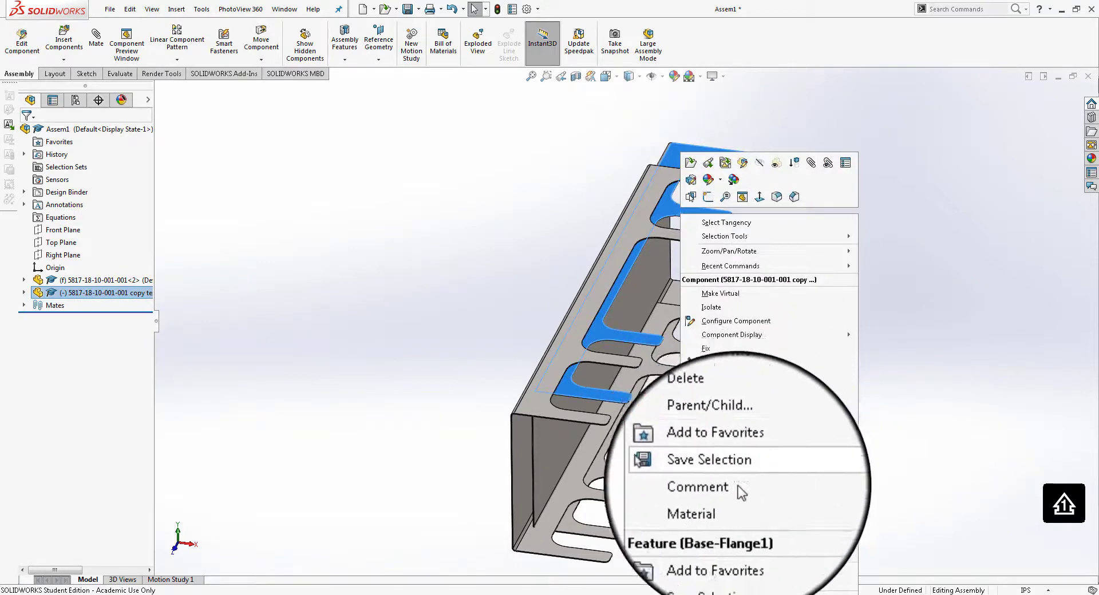
left_click(745, 348)
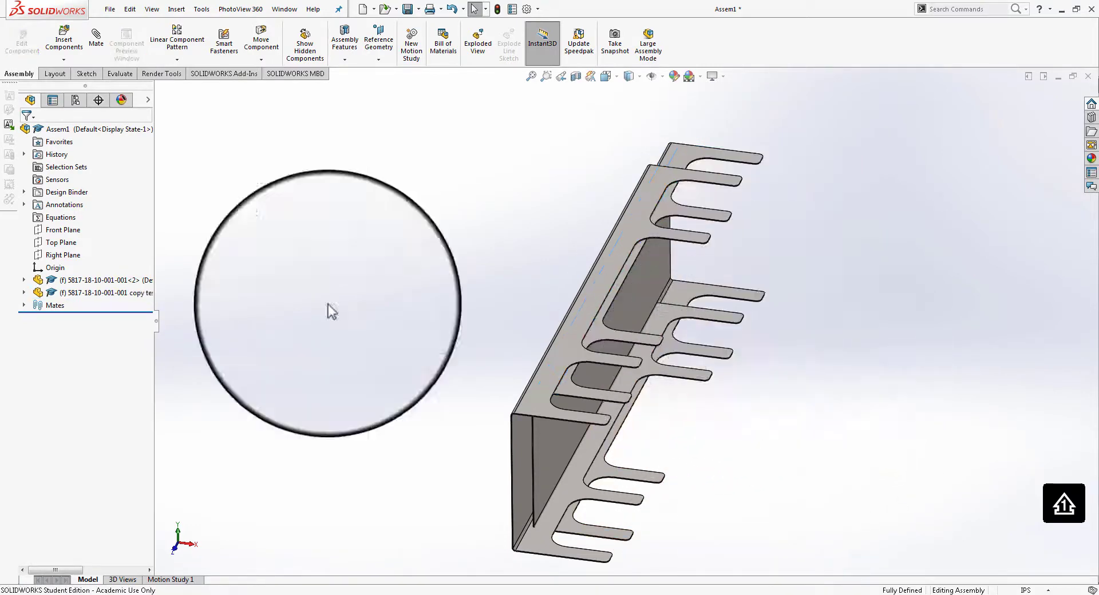
Examine the overlapping flanges of both parts and test whether the fixed copy can still be moved
mouse_move(582, 294)
middle_mouse_down()
mouse_move(800, 275)
mouse_move(785, 208)
middle_mouse_up()
left_click(814, 199)
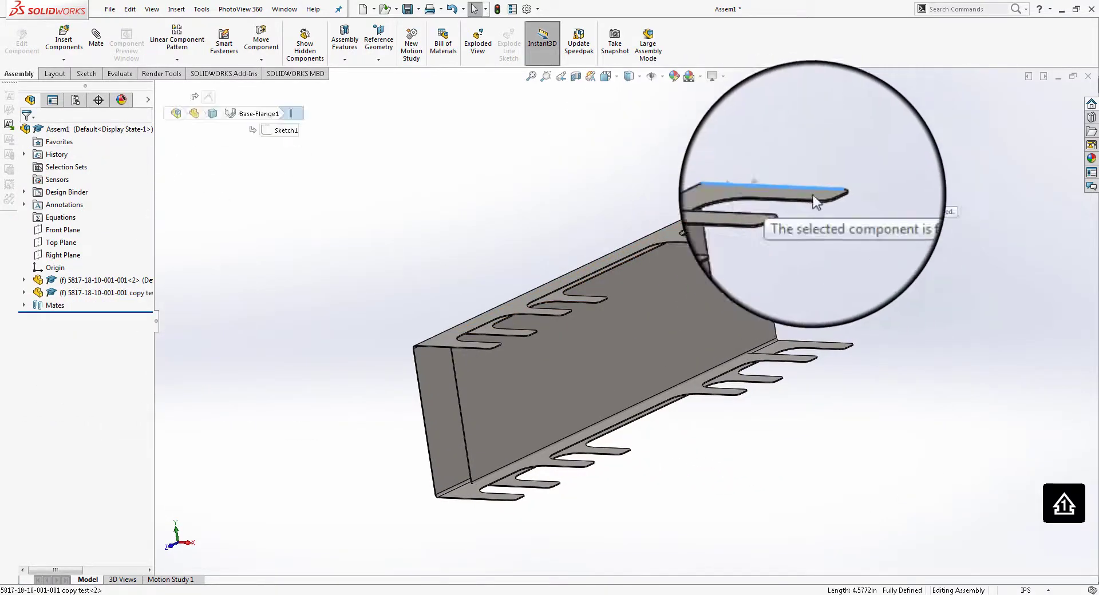
middle_click_drag(889, 246, 822, 207)
left_click(905, 266)
scroll(678, 134, "down", 3)
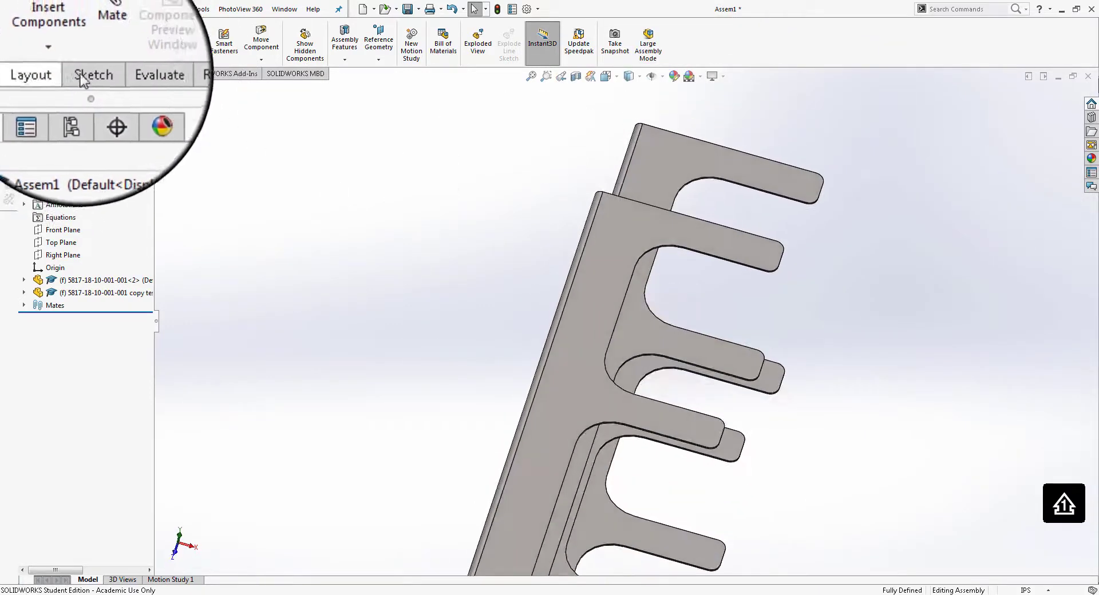
Start an assembly-level Extruded Cut on the top flange face and sketch a circle about 0.18 in in radius near the flange's end
left_click(351, 57)
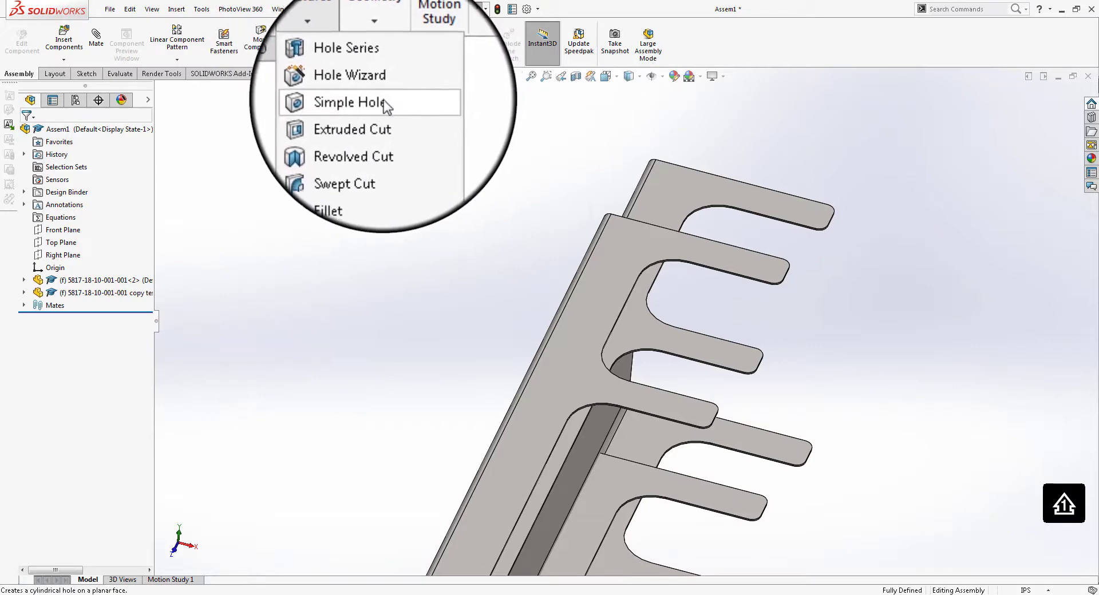
left_click(376, 114)
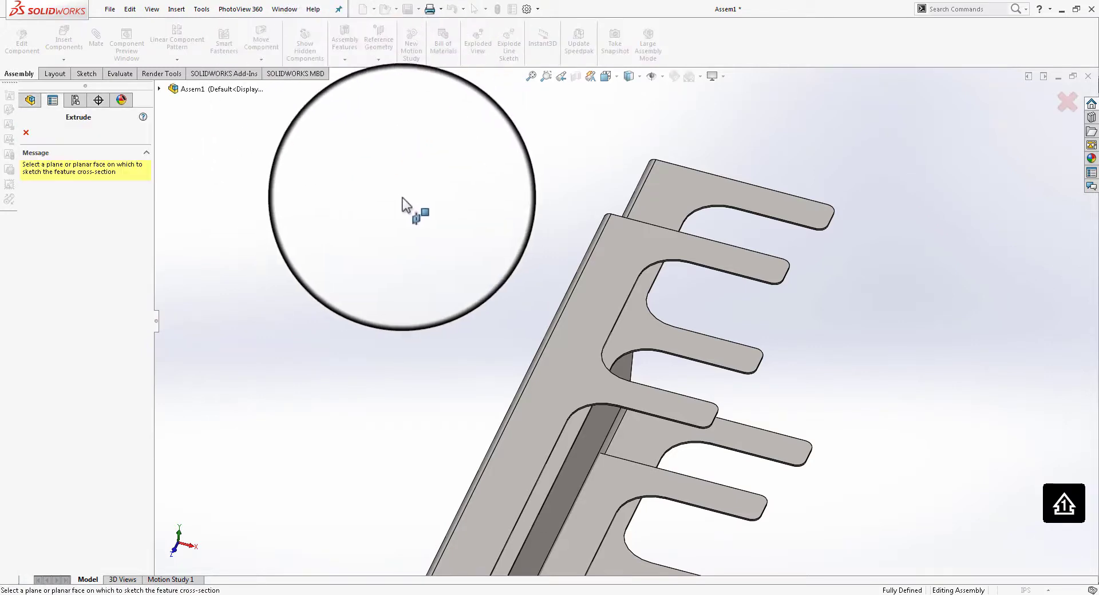
left_click(634, 239)
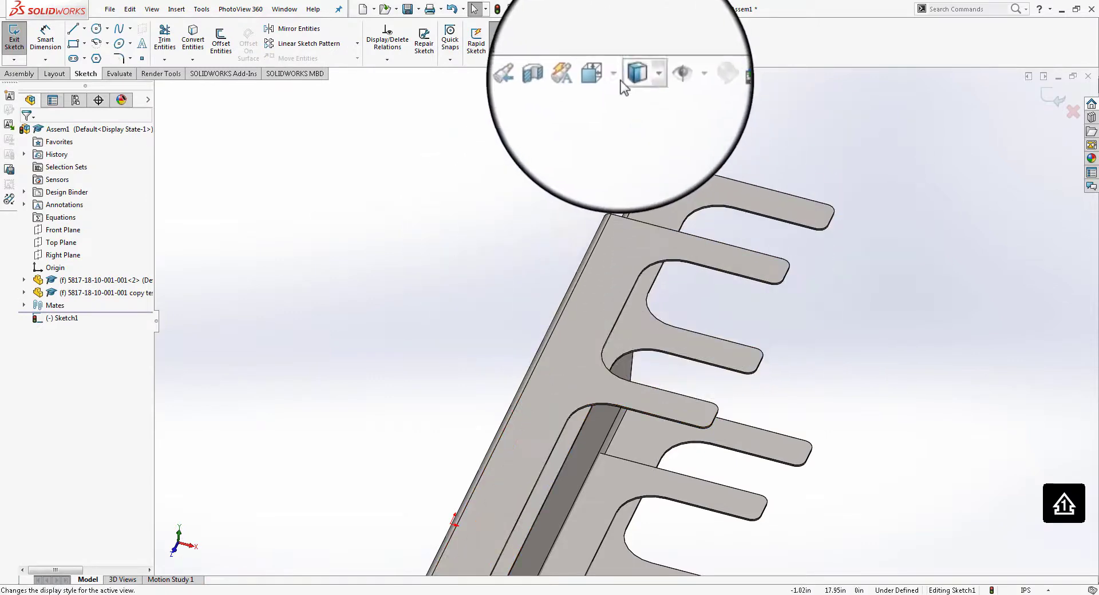
key("ctrl+8")
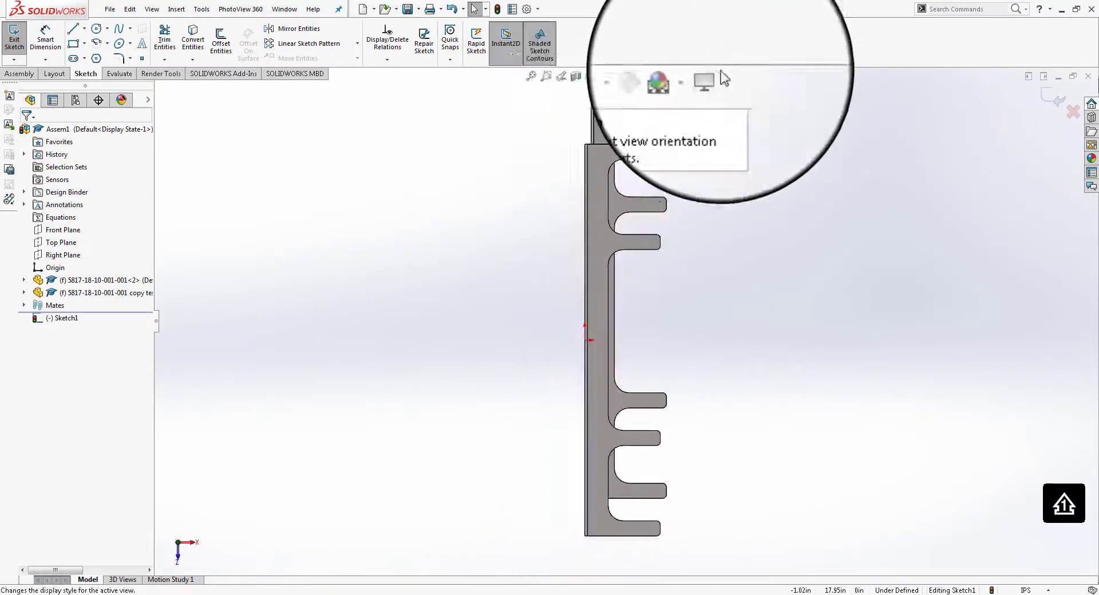
scroll(626, 161, "down", 6)
scroll(617, 223, "down", 3)
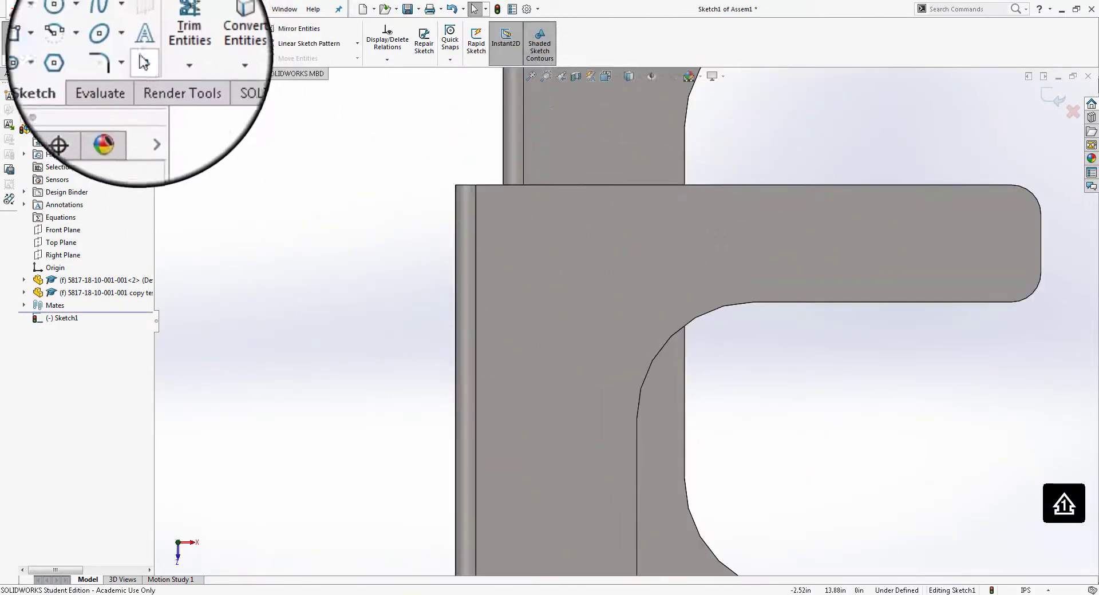
left_click(97, 28)
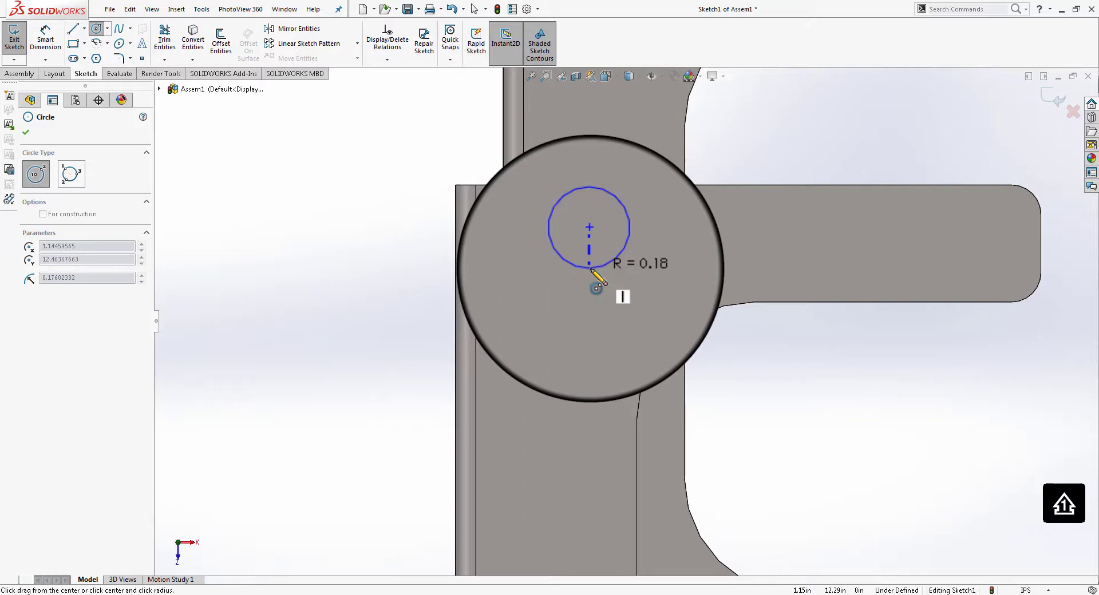
left_click(591, 269)
Dimension the circle's diameter at 0.196 in and shift the circle closer to the flange's end edge
left_click(45, 40)
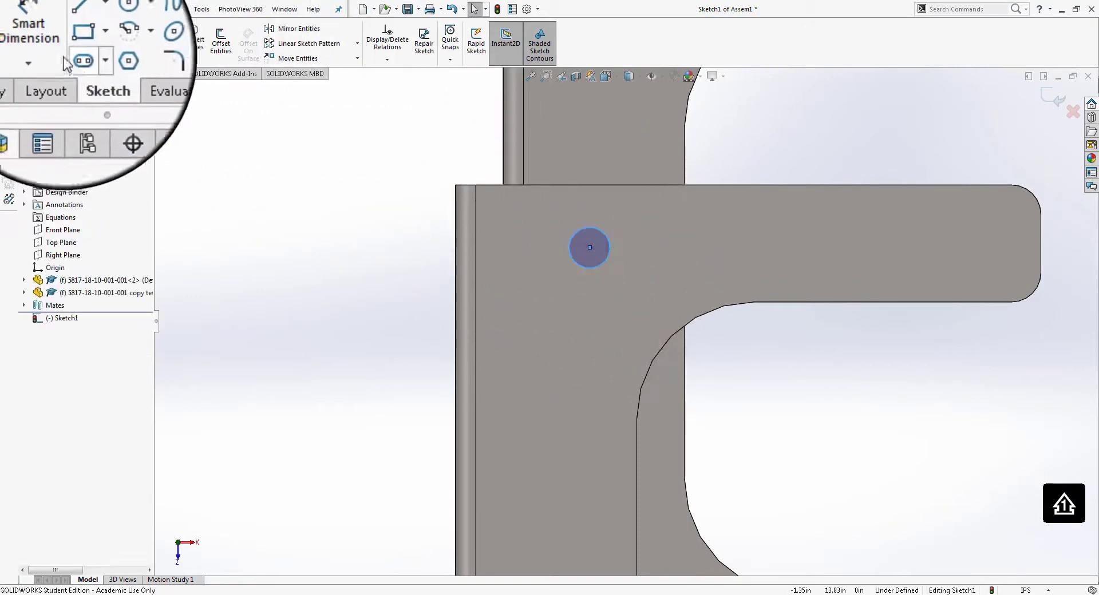
left_click(572, 235)
left_click(392, 127)
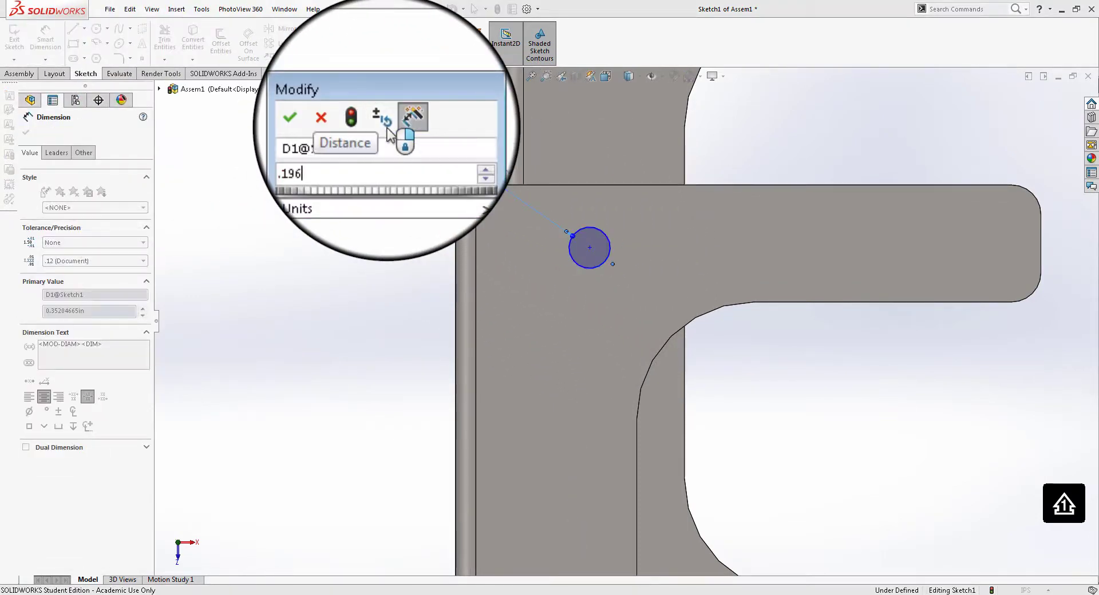
type(".196")
key("Return")
key("Escape")
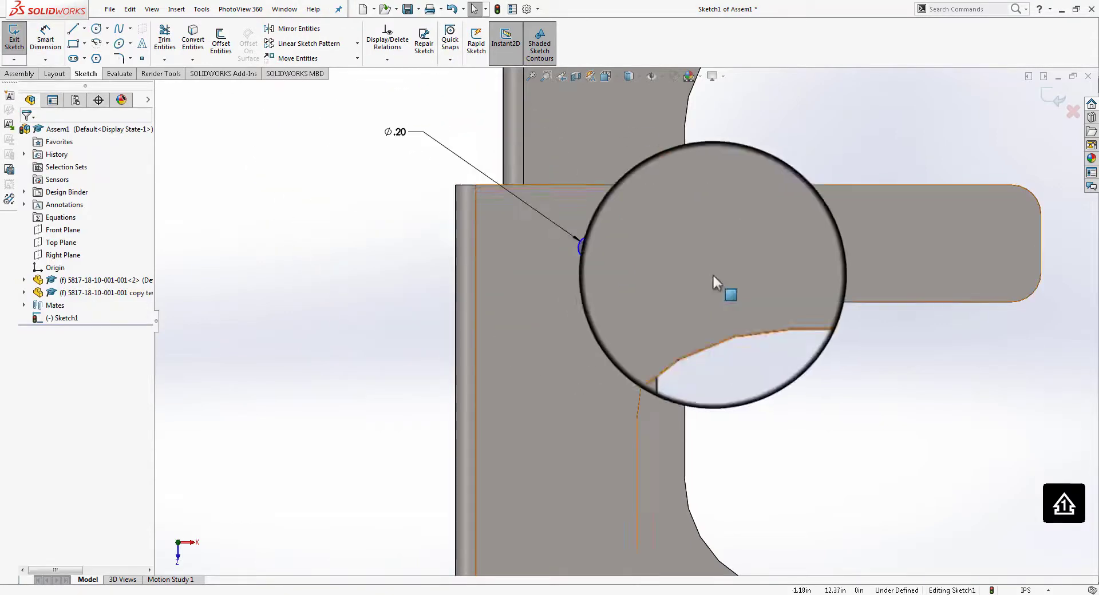
mouse_move(590, 249)
left_mouse_down()
mouse_move(572, 231)
mouse_move(583, 222)
left_mouse_up()
left_click(785, 134)
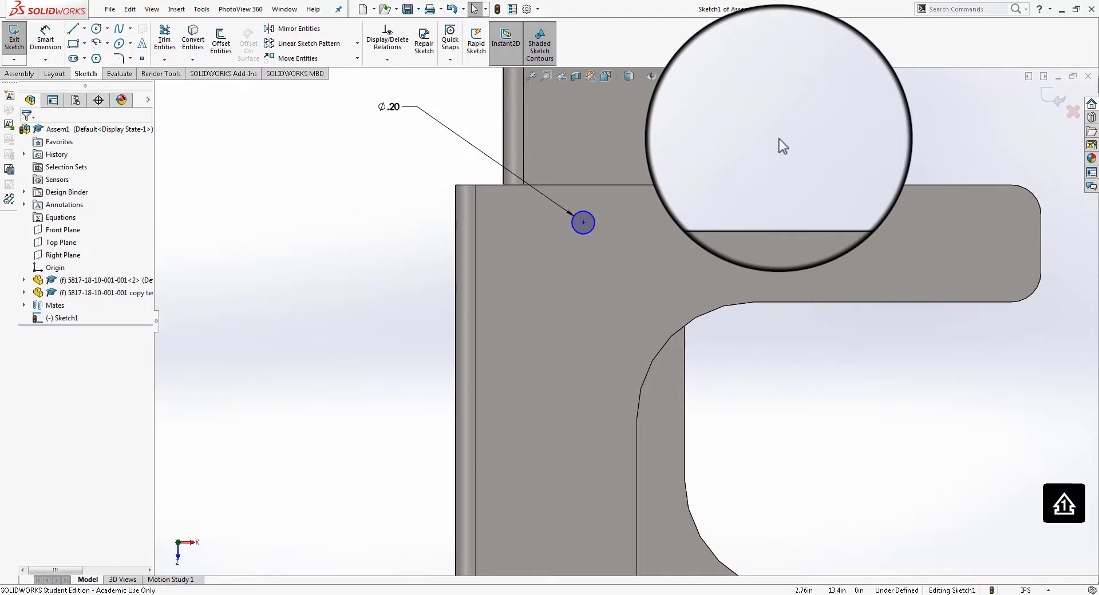
scroll(792, 145, "up", 3)
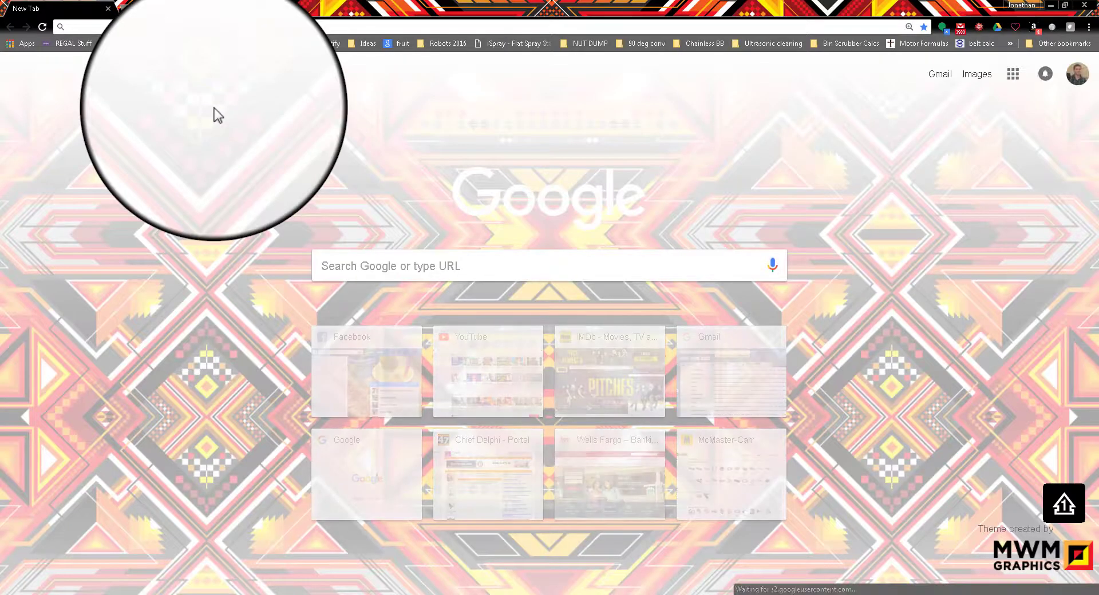
Switch to the web browser, search for "clearance hole chart" and look up the #10 close-fit clearance drill size on LittleMachineShop.com
type("clear")
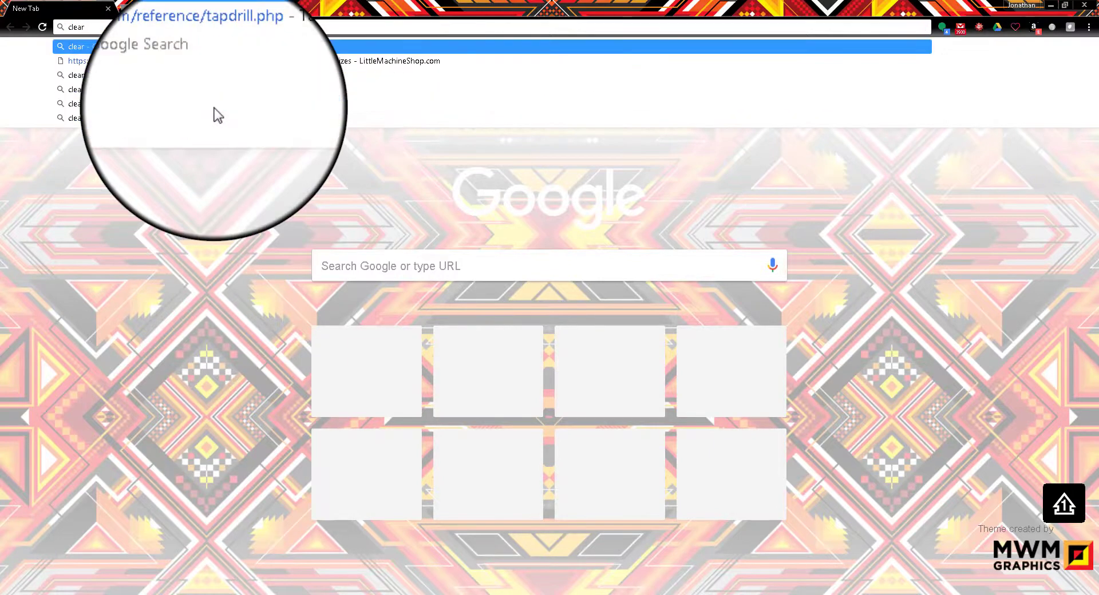
left_click(206, 89)
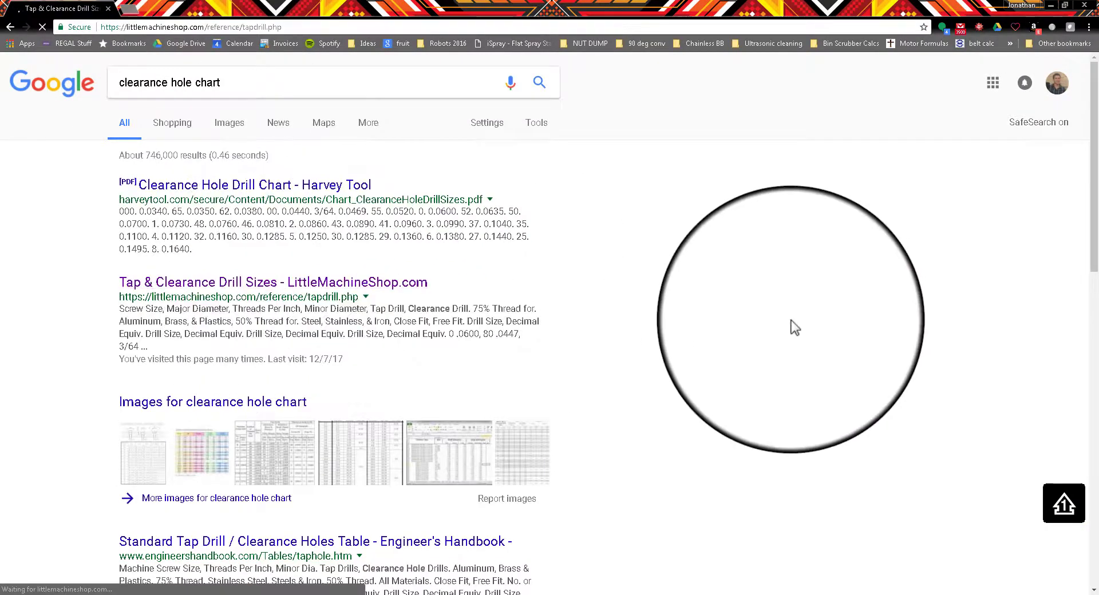
scroll(379, 360, "down", 1)
scroll(380, 366, "down", 1)
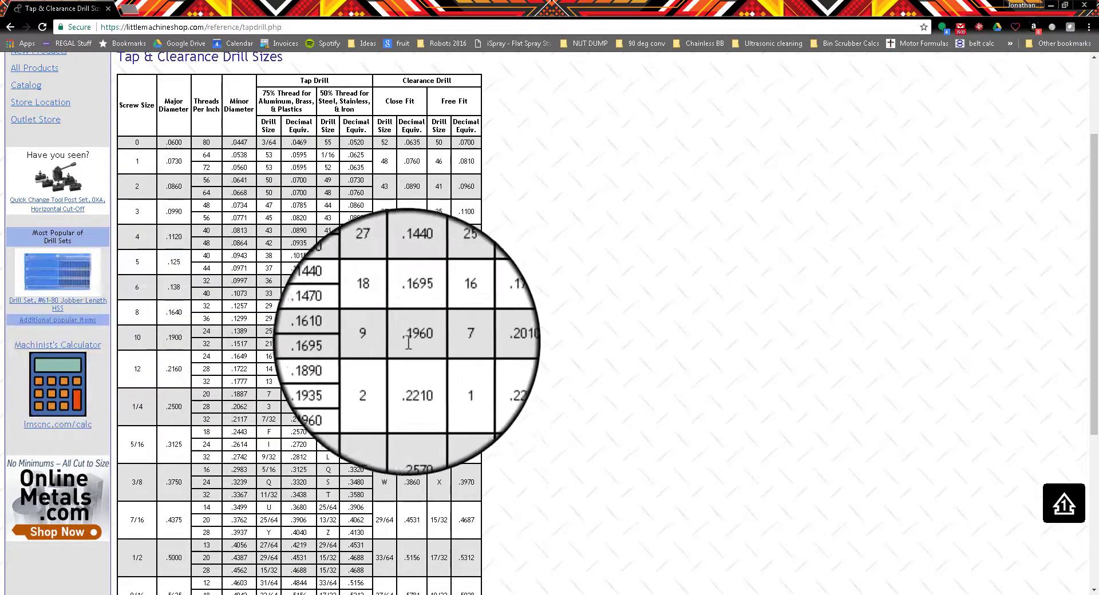
scroll(419, 341, "up", 4, "ctrl")
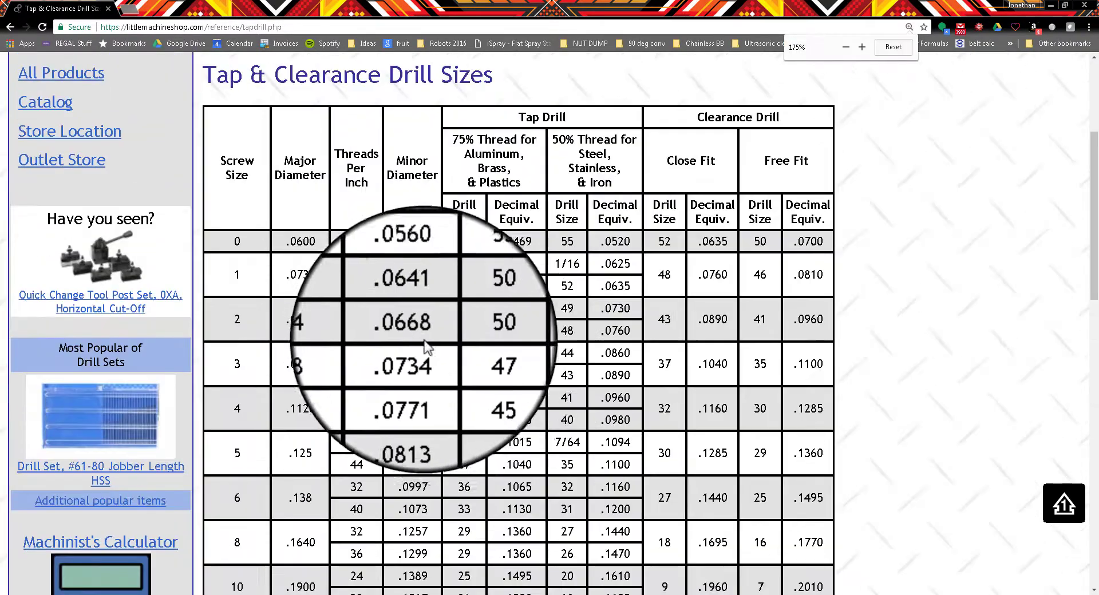
scroll(466, 331, "down", 4)
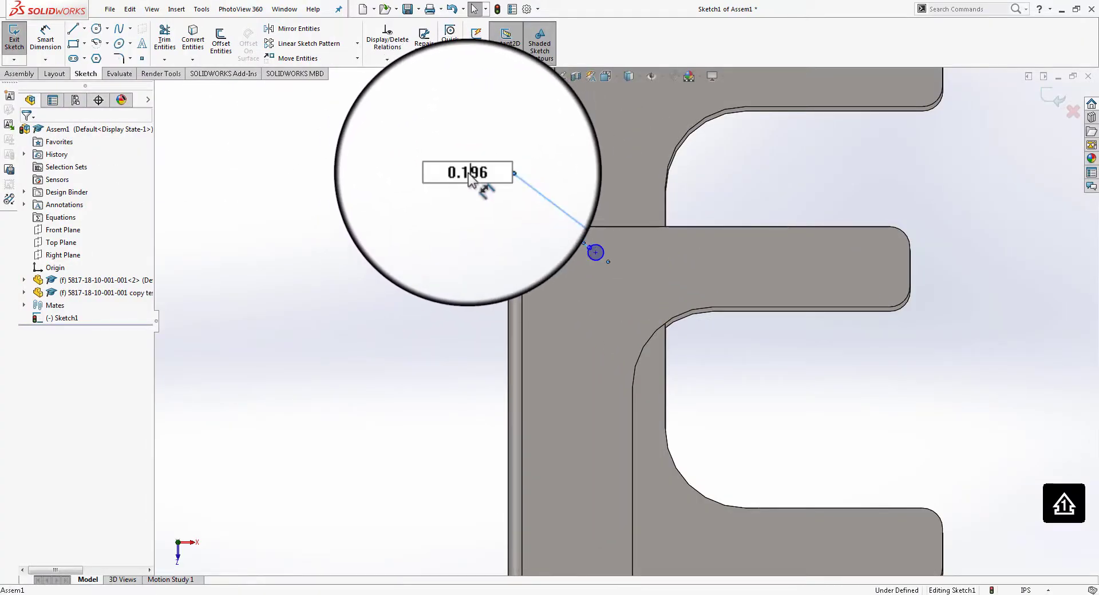
Back in SOLIDWORKS, check the circle's diameter dimension, move the circle farther from the flange's end edge and finish the sketch
left_click(481, 174)
left_click(496, 167)
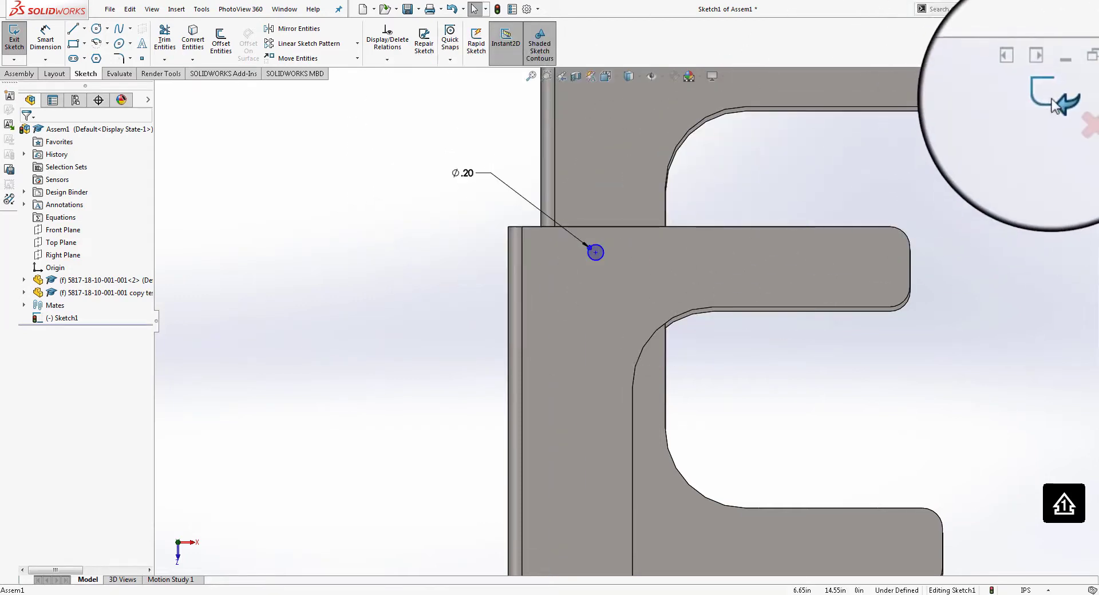
left_click_drag(596, 253, 604, 280)
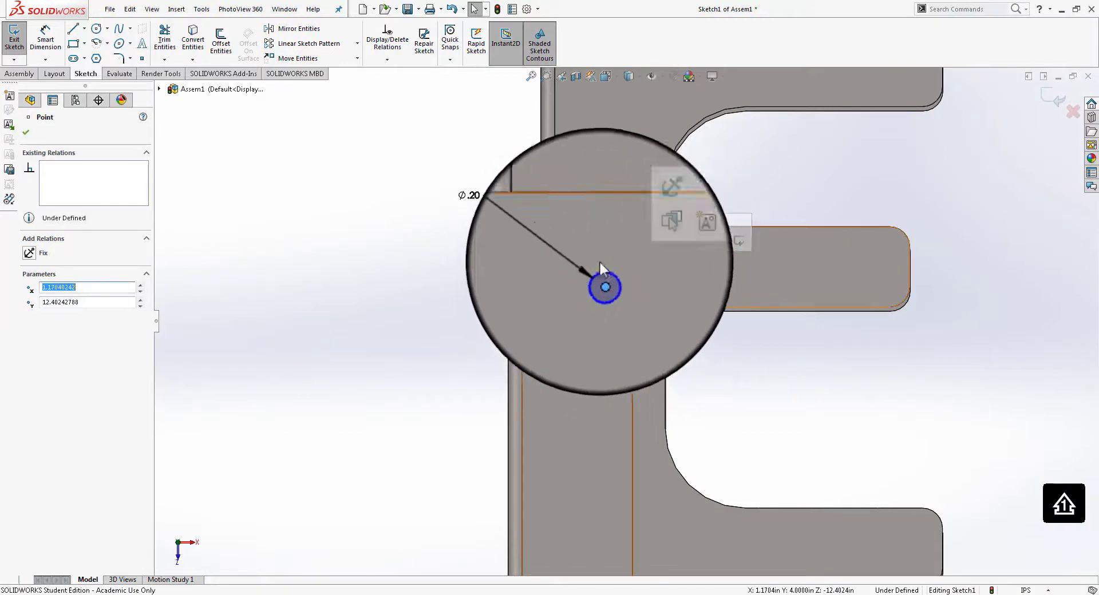
left_click(848, 195)
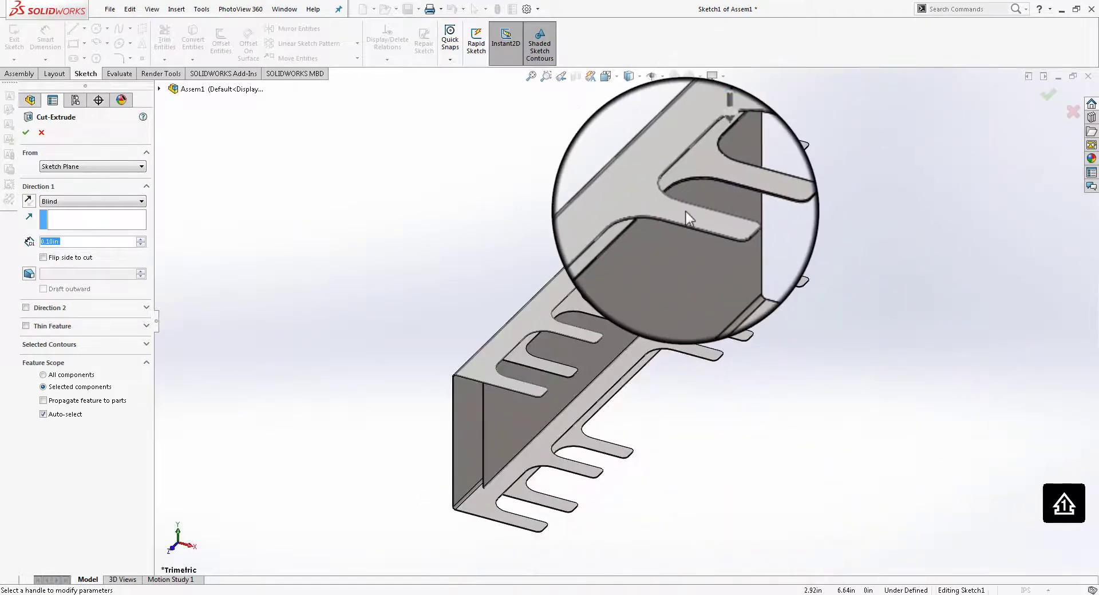
Set the cut's end condition to Through All so that it runs through both the upper and lower flanges
left_click(92, 201)
left_click(69, 216)
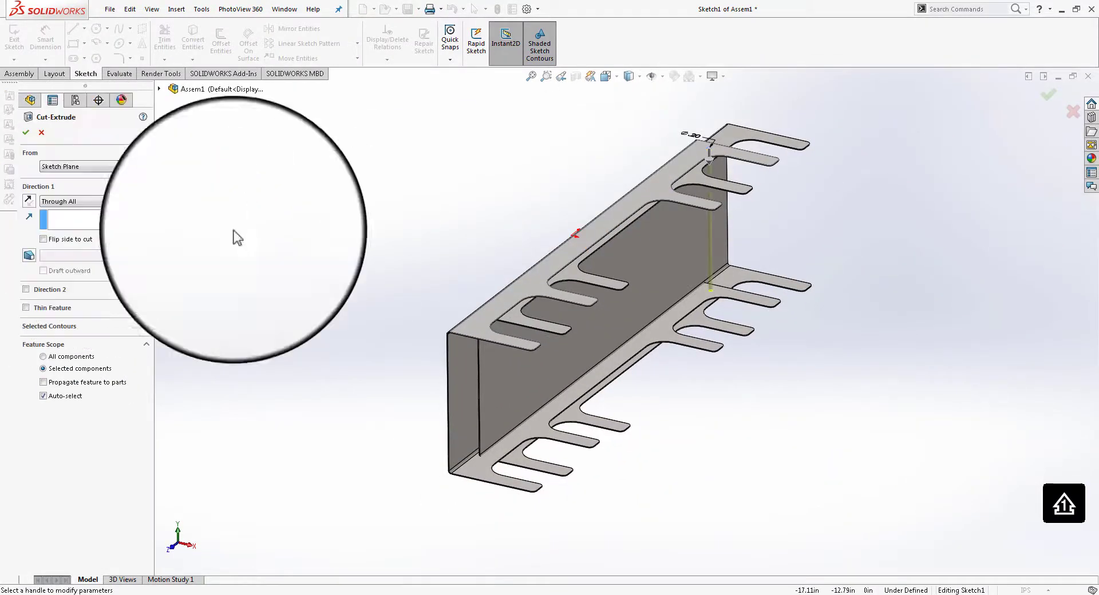
scroll(750, 292, "down", 3)
middle_click_drag(725, 302, 628, 300)
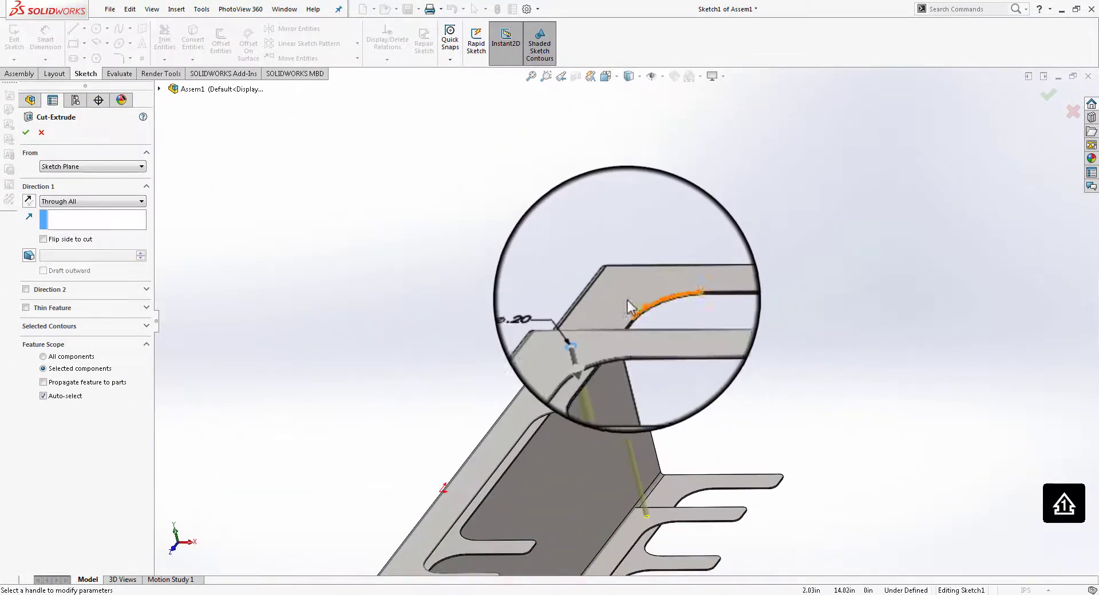
scroll(606, 345, "down", 5)
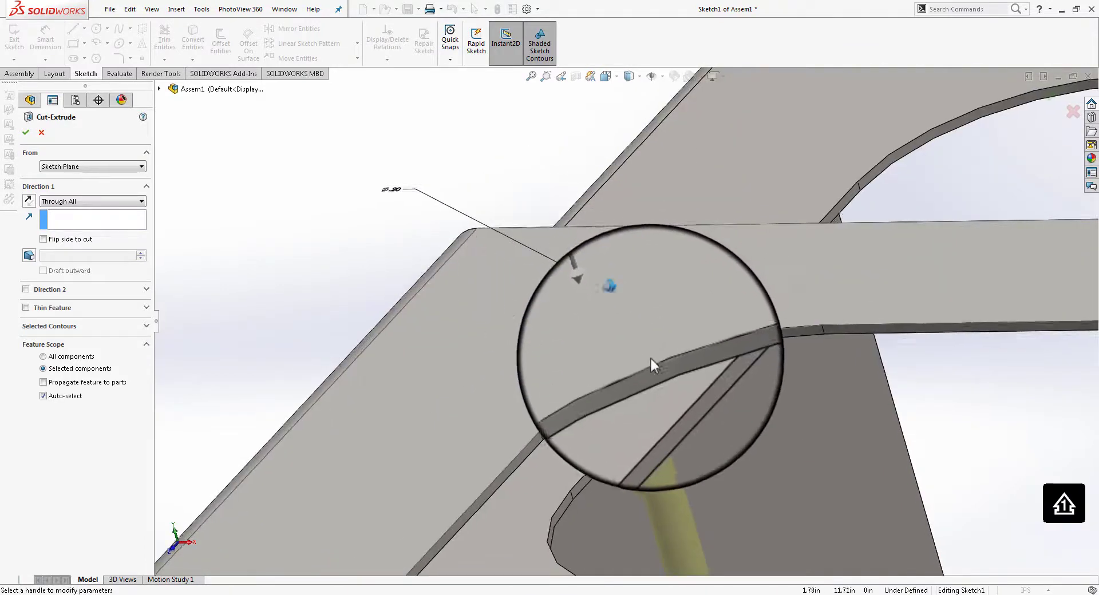
scroll(651, 359, "up", 10)
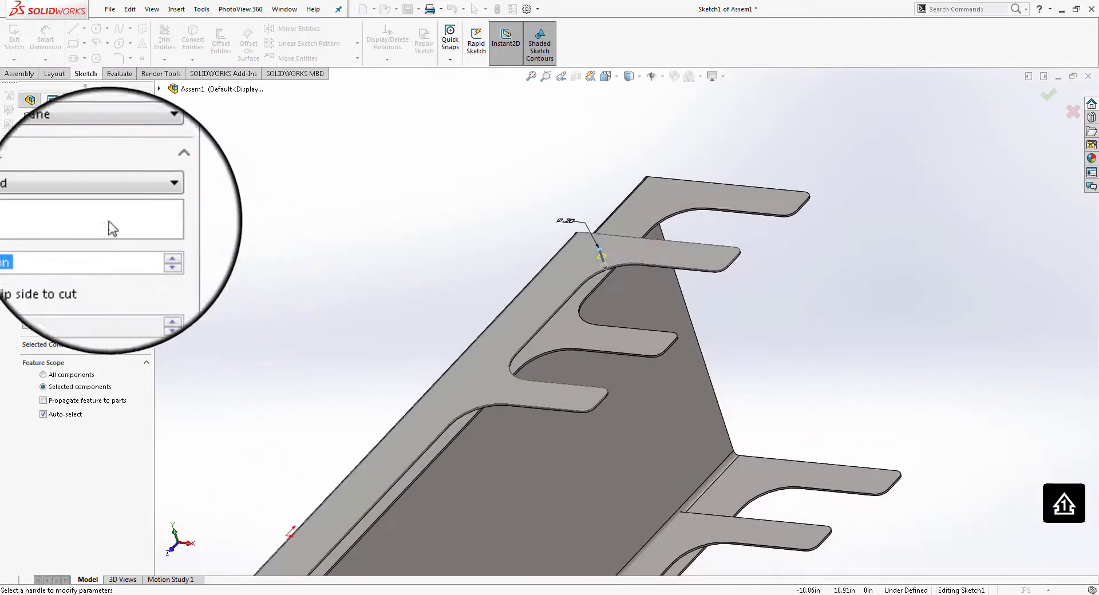
left_click(100, 204)
left_click(92, 221)
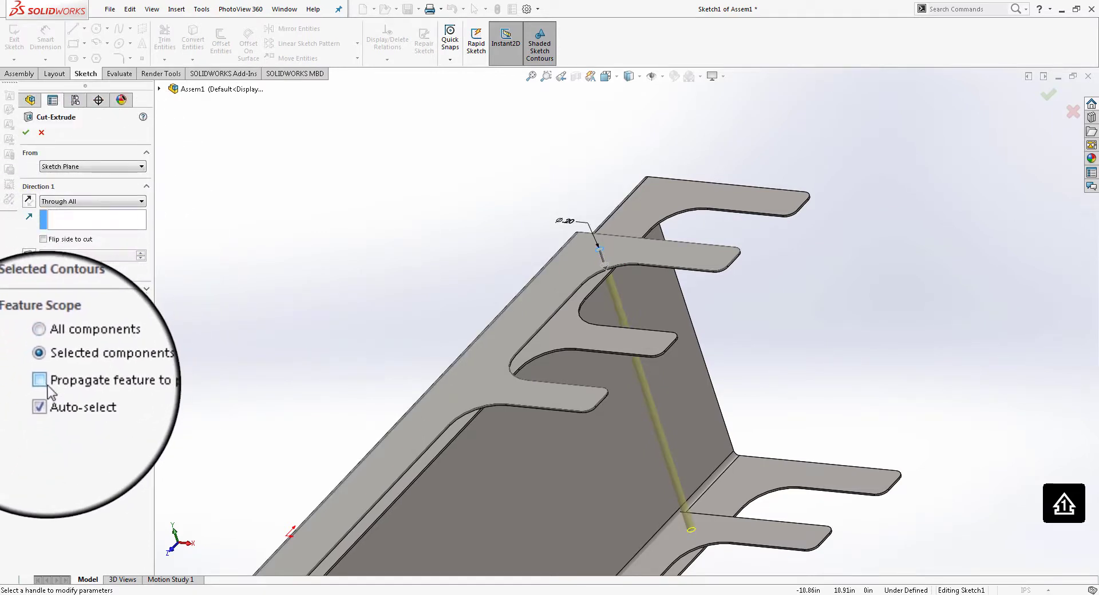
Enable Propagate feature to parts, disable Auto-select, choose both overlapping parts as the feature scope, and complete the cut
left_click(46, 385)
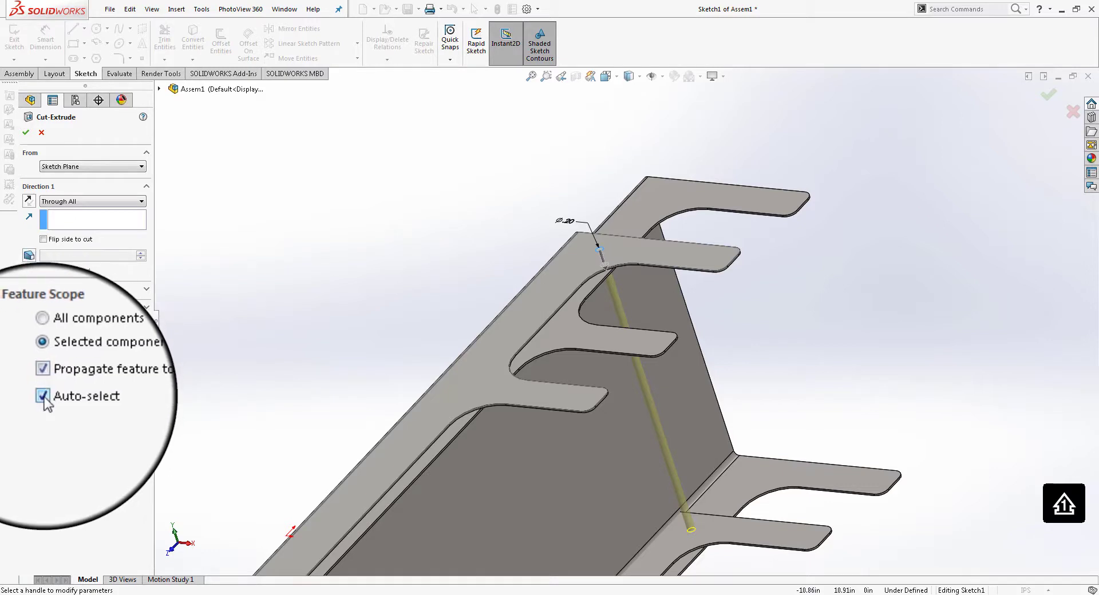
left_click(43, 396)
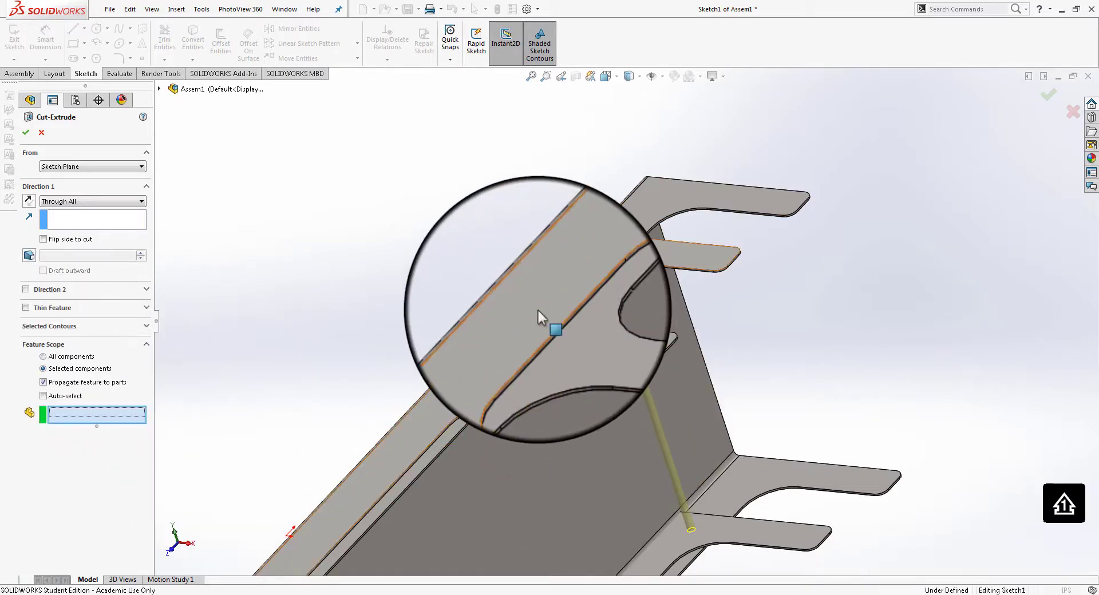
left_click(574, 328)
left_click(574, 327)
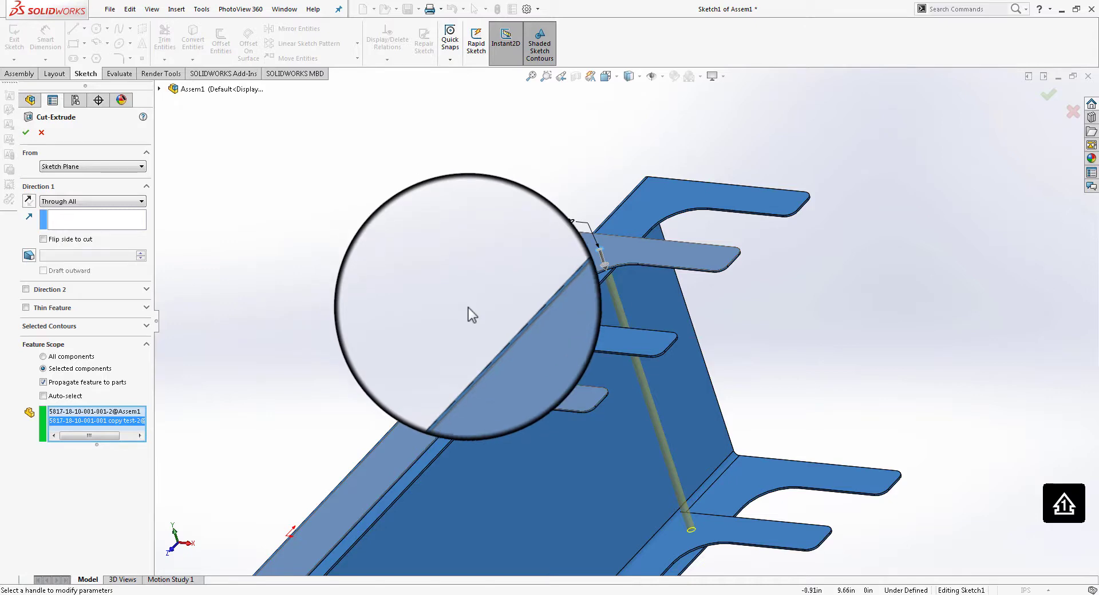
left_click(26, 133)
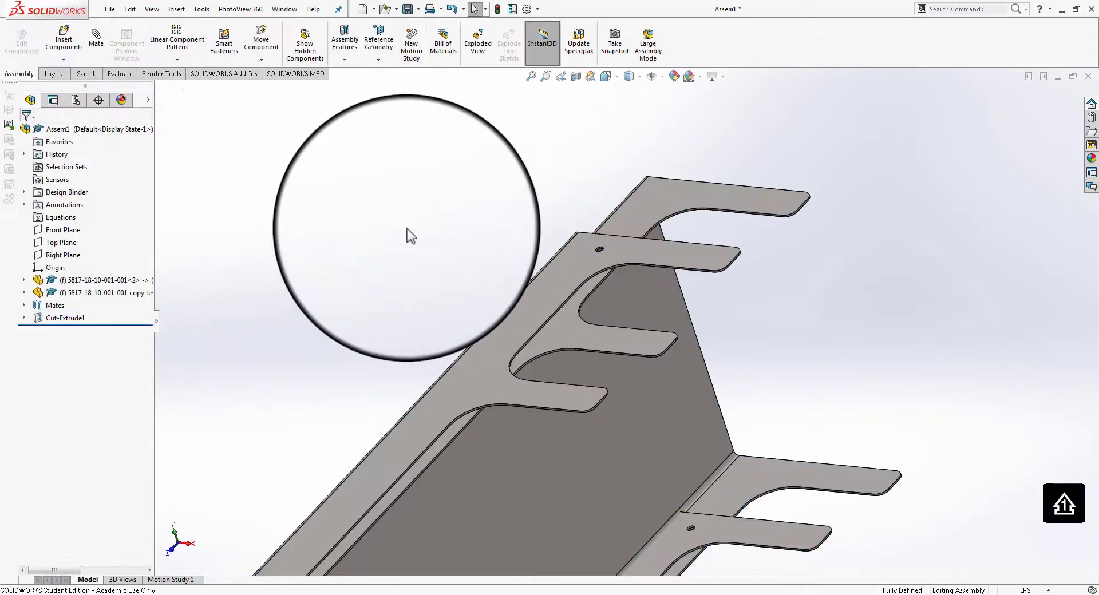
Examine the new hole through the overlapping top flanges of both parts
scroll(405, 236, "down", 10)
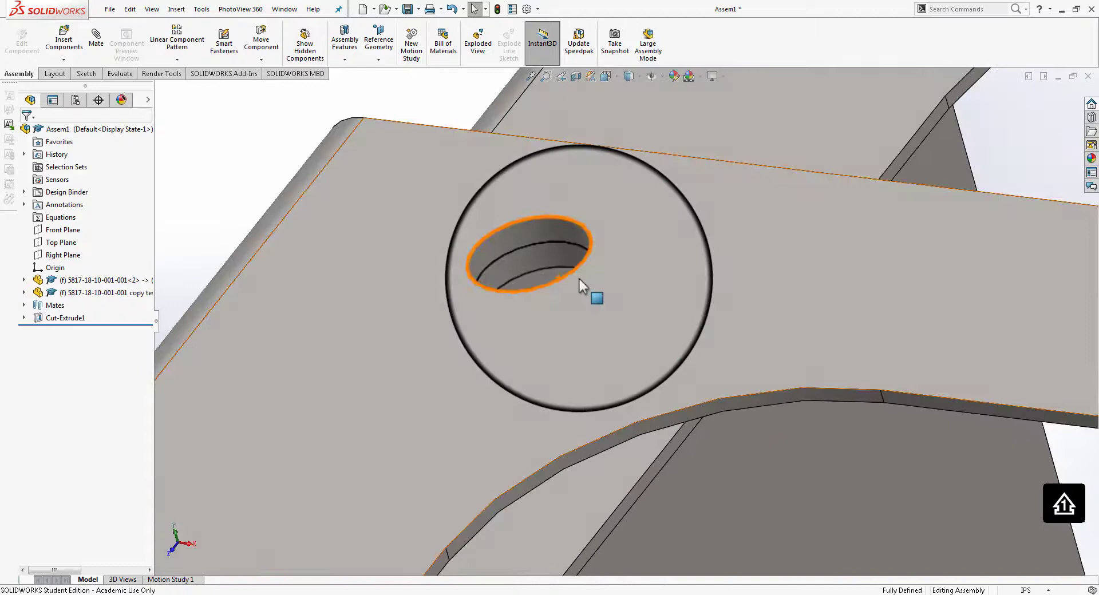
middle_click_drag(575, 252, 567, 314)
scroll(565, 296, "up", 9)
left_click(567, 313)
left_click(601, 257)
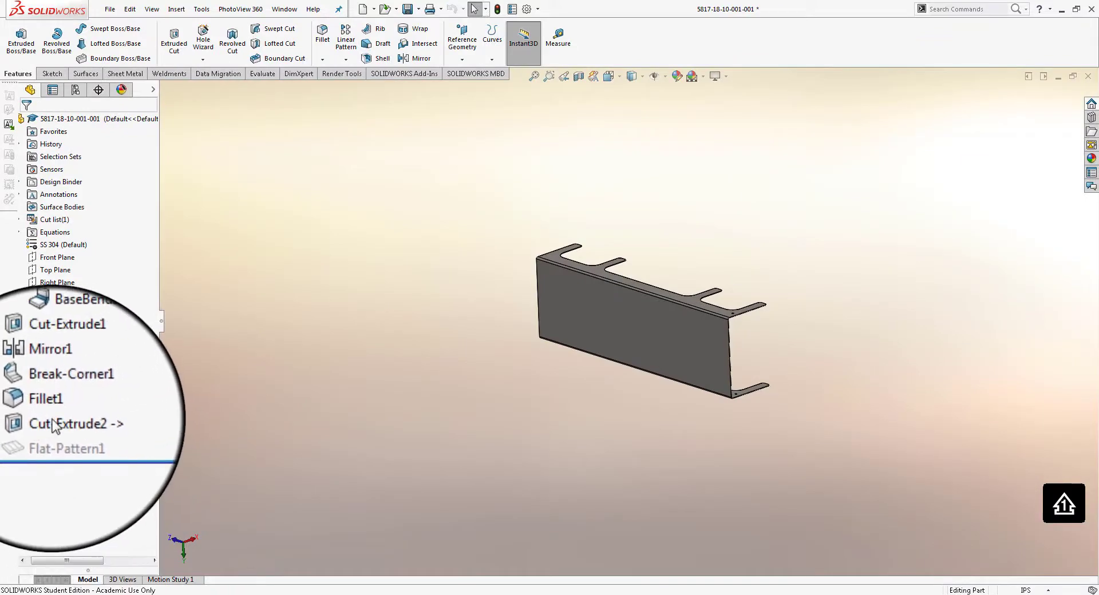
scroll(695, 352, "down", 10)
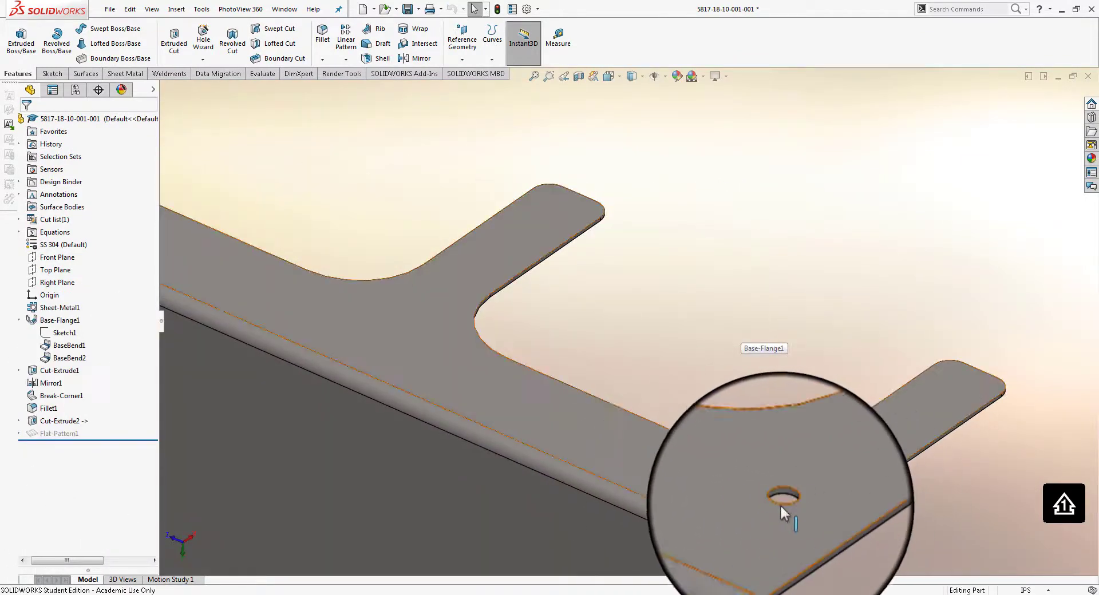
left_click(779, 509)
scroll(793, 509, "down", 3)
scroll(601, 486, "up", 6)
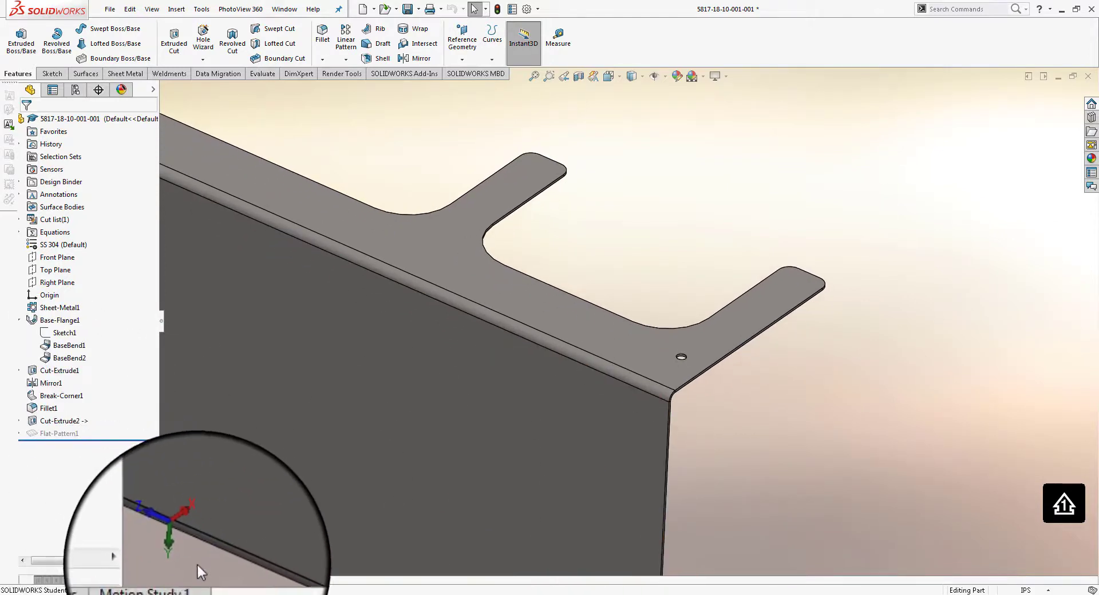
key("ctrl+Tab")
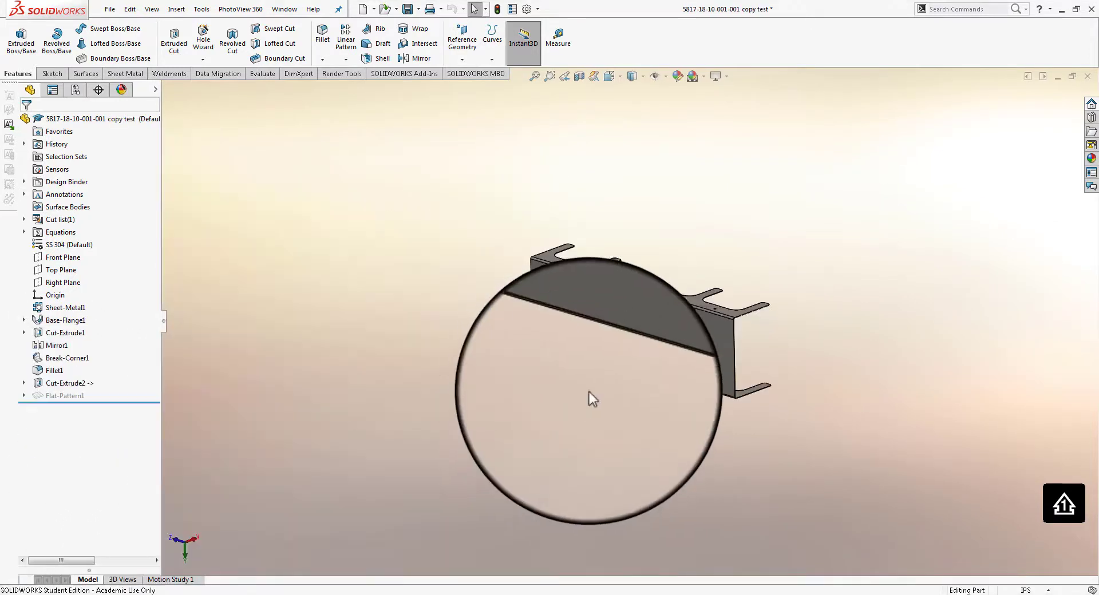
scroll(749, 337, "down", 10)
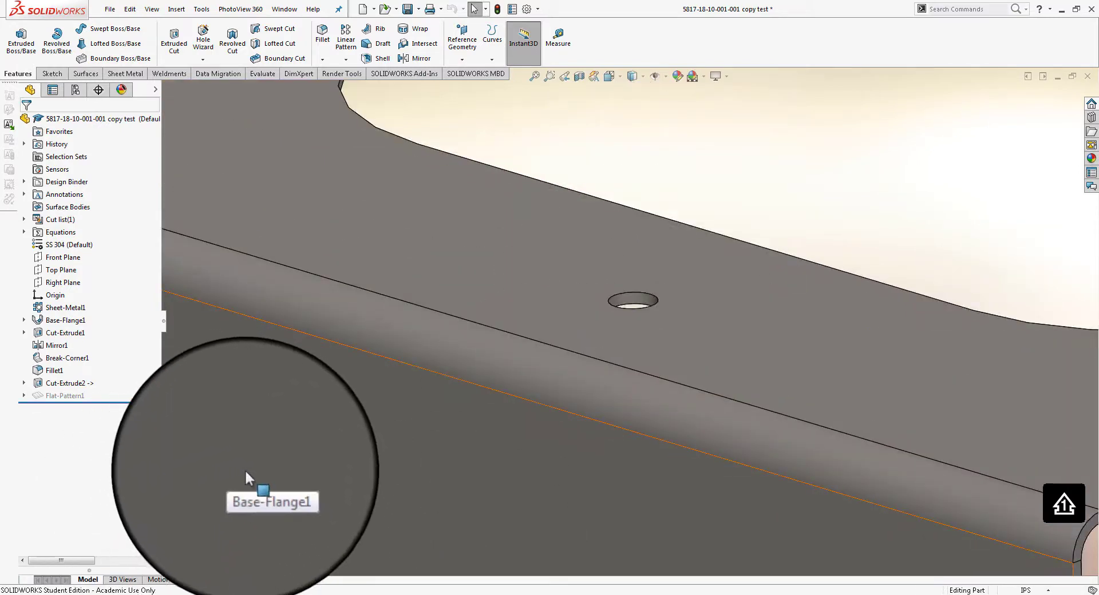
left_click(24, 383)
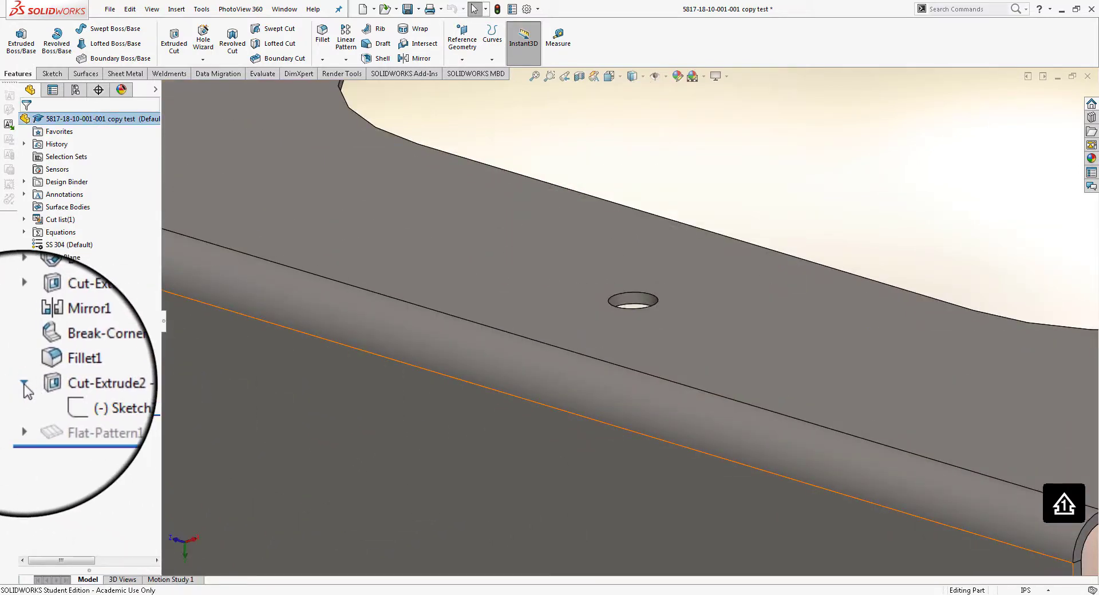
left_click(23, 384)
left_click(24, 384)
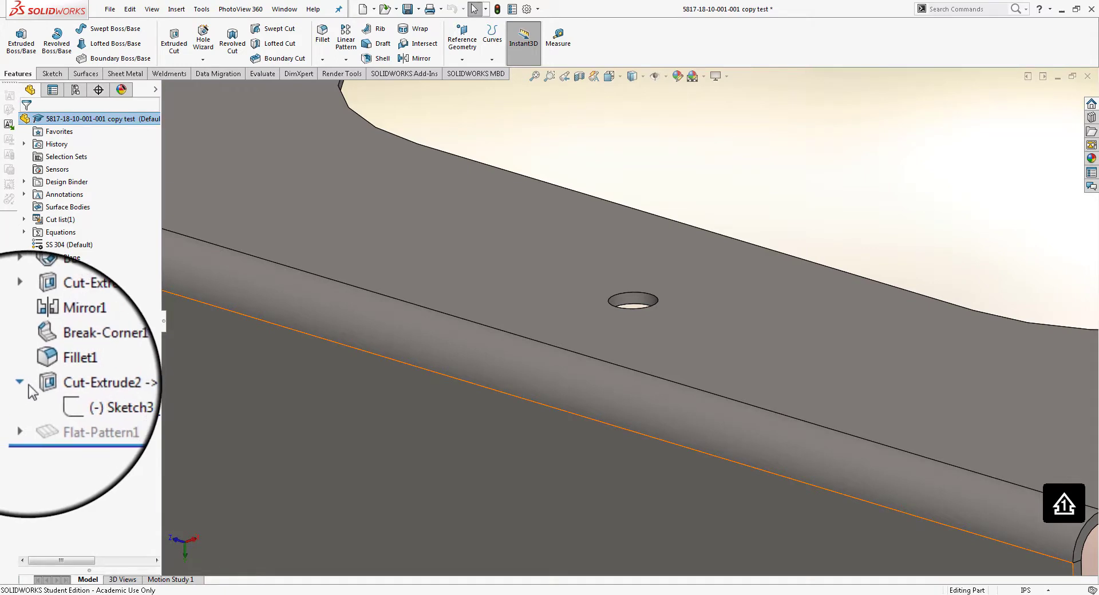
left_click(25, 384)
key("ctrl+Tab")
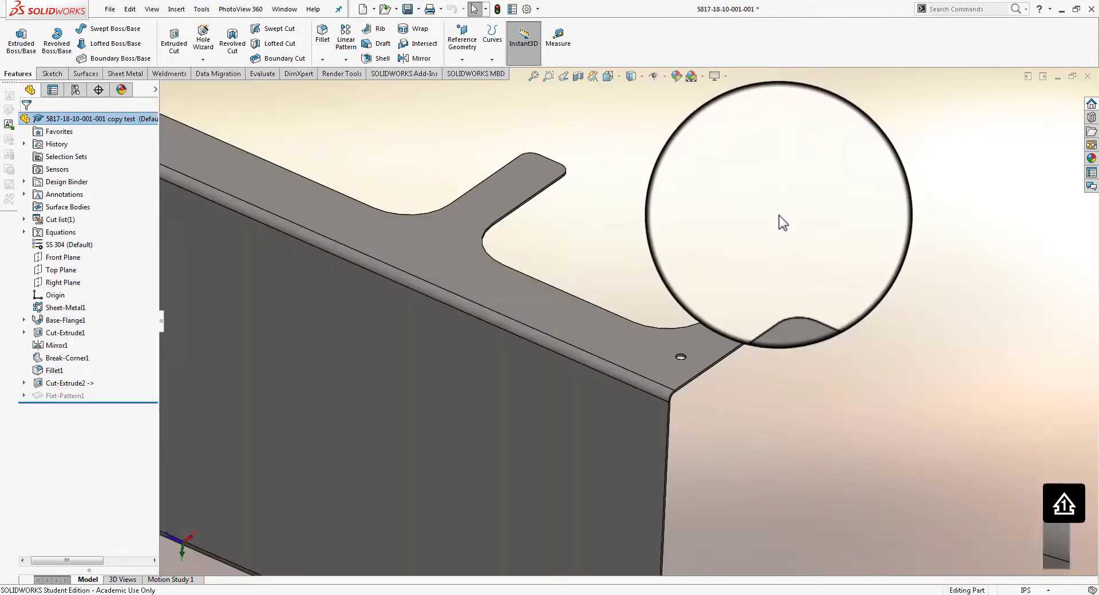
key("ctrl+Tab")
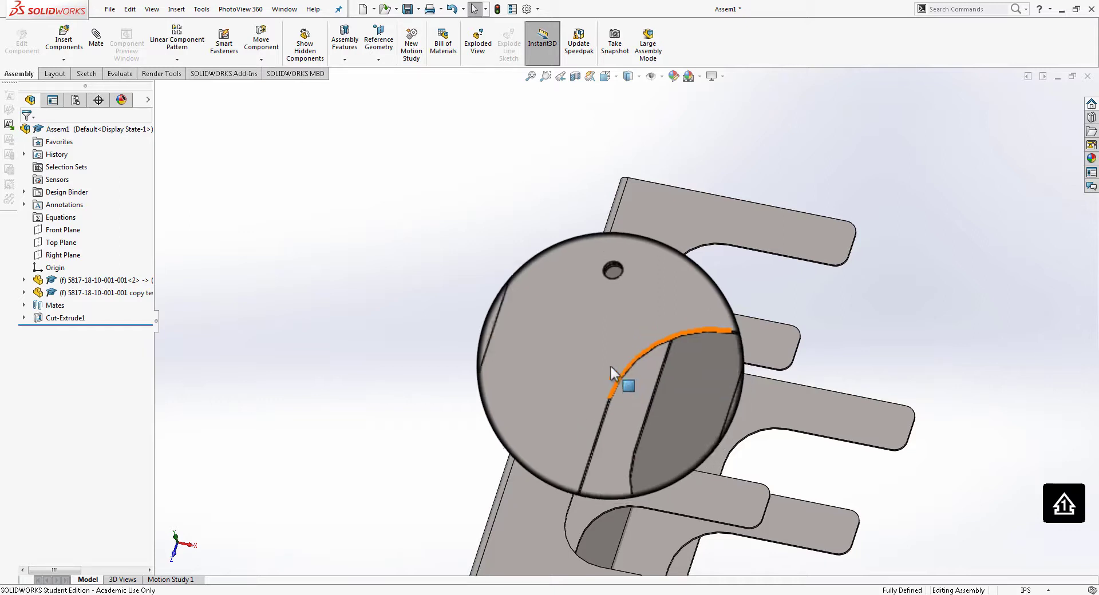
left_click(633, 321)
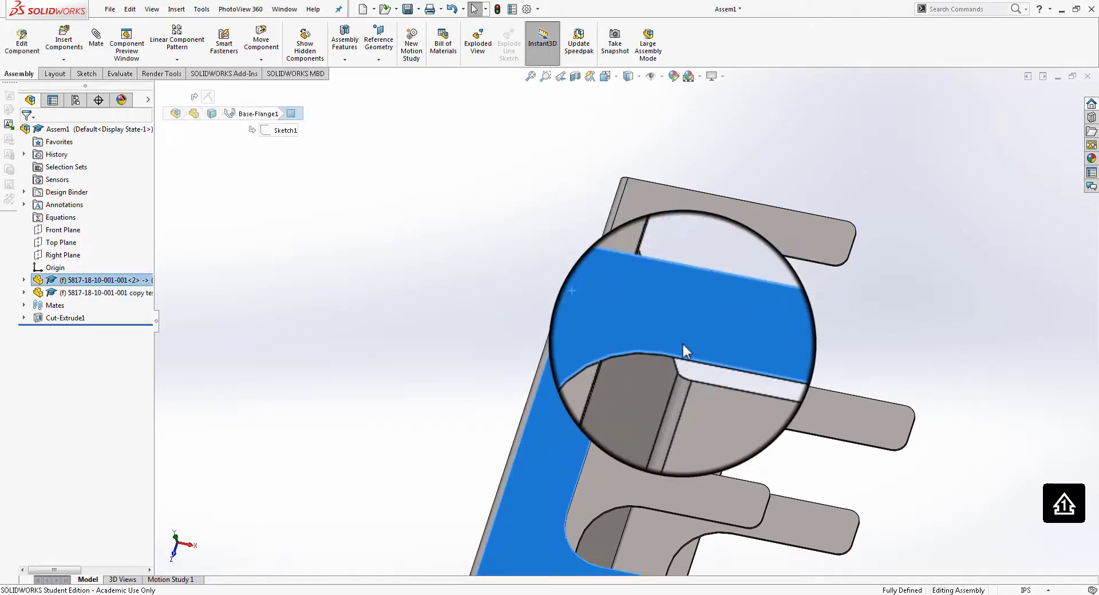
key("Delete")
left_click(631, 247)
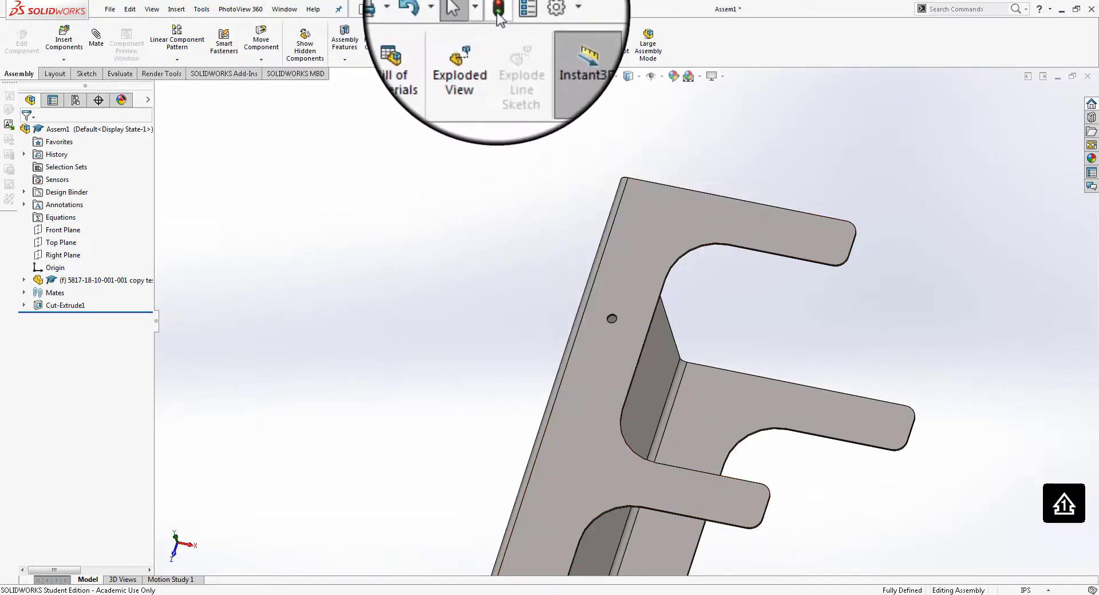
right_click(602, 268)
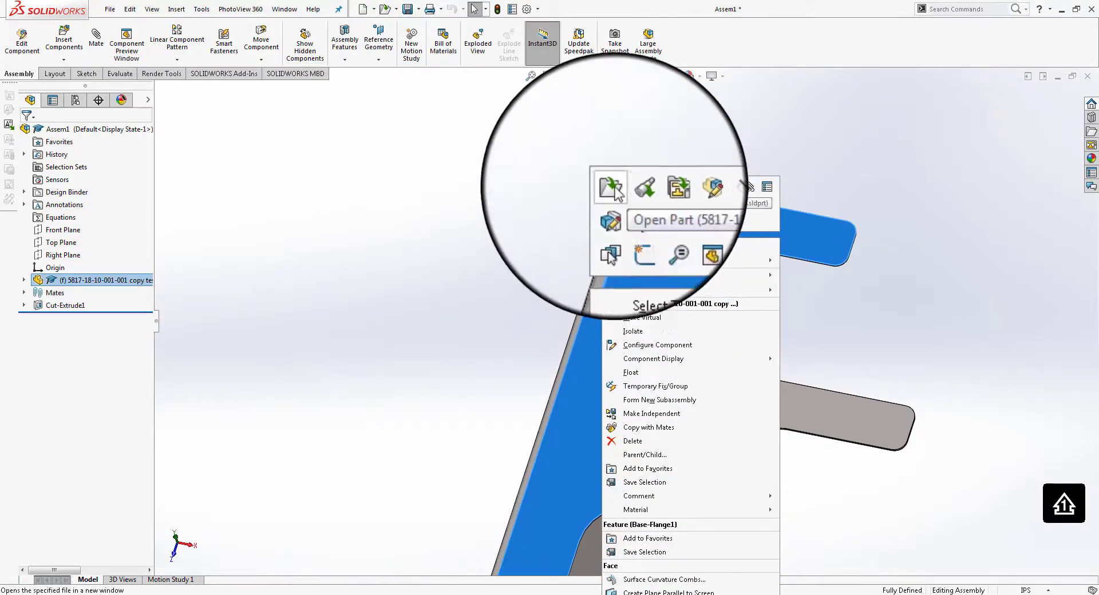
left_click(609, 190)
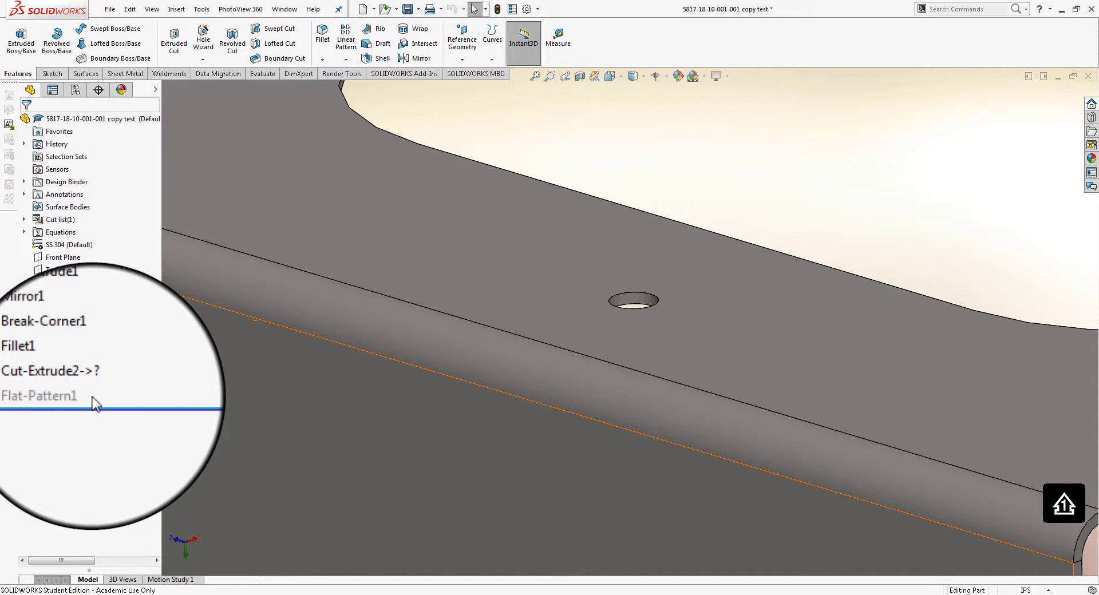
left_click(23, 394)
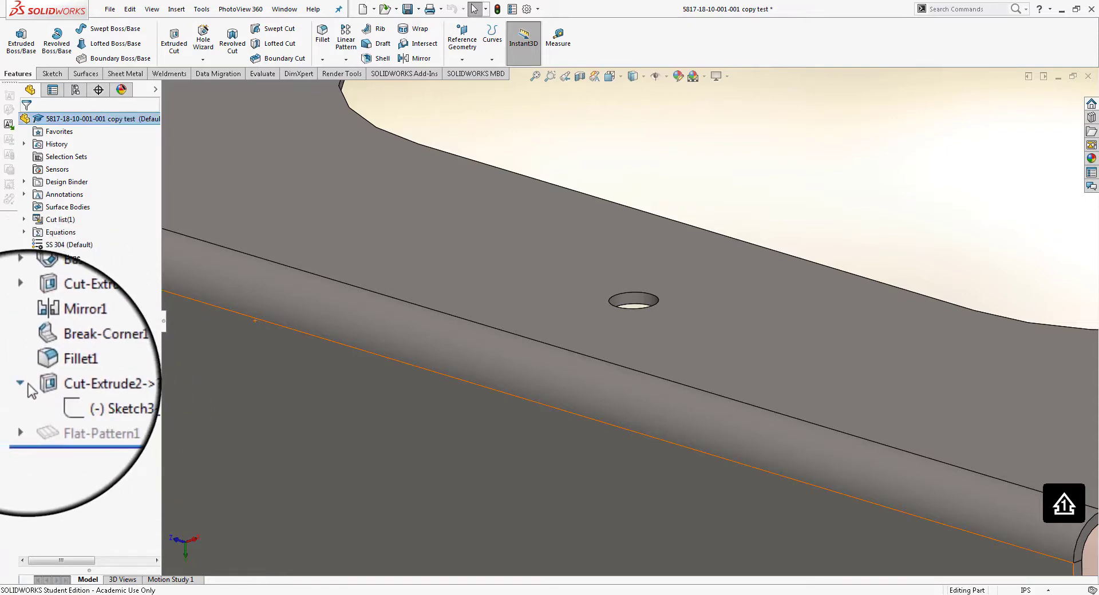
right_click(56, 399)
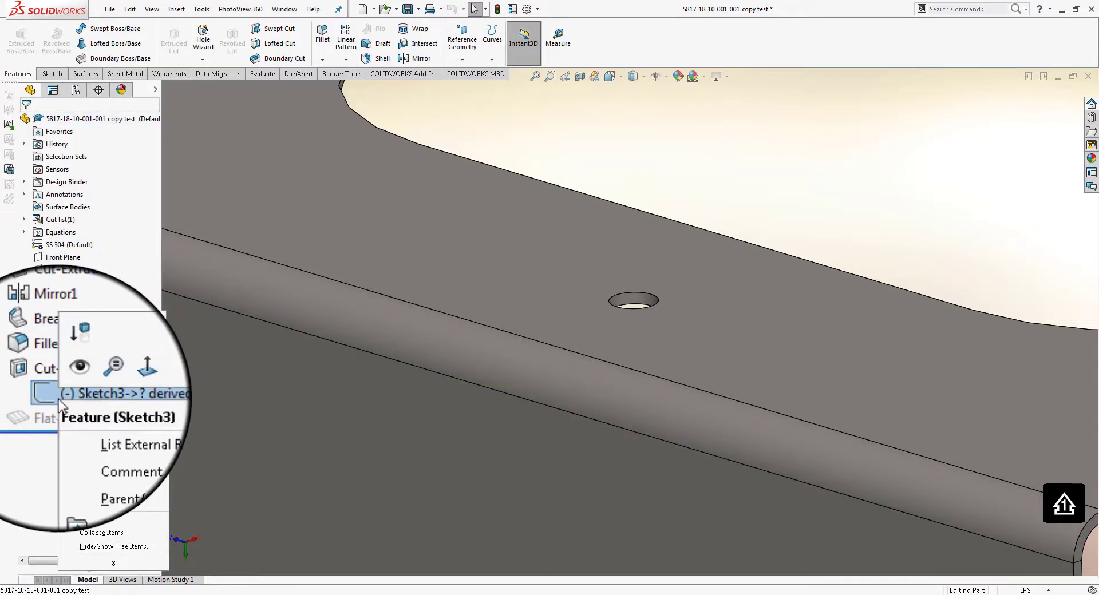
left_click(688, 187)
Return to the assembly Assem1 and try to undo the component deletion
key("ctrl+Tab")
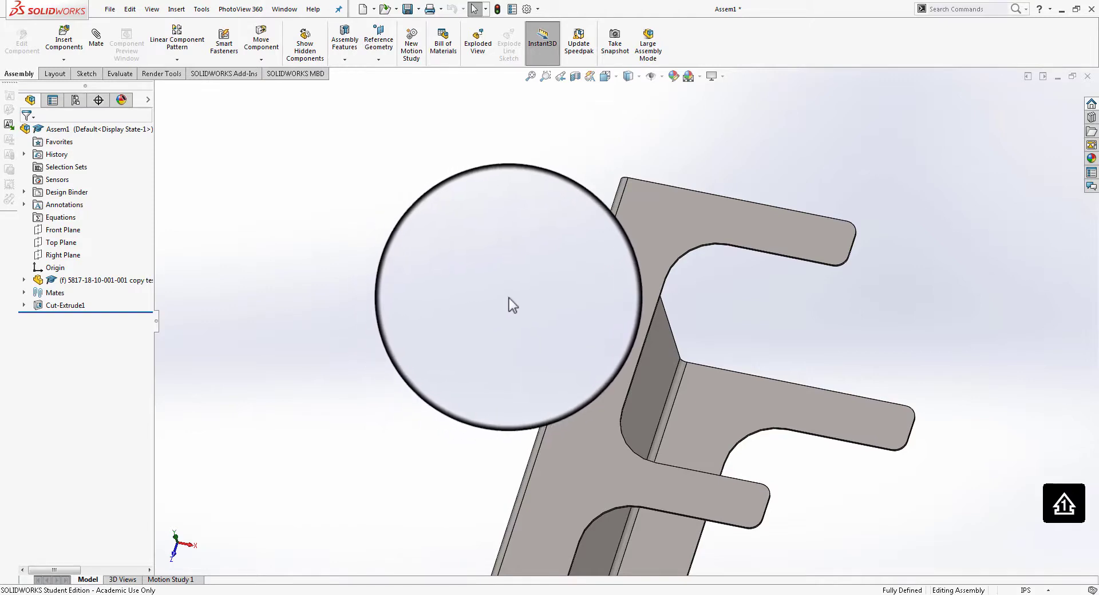
key("z")
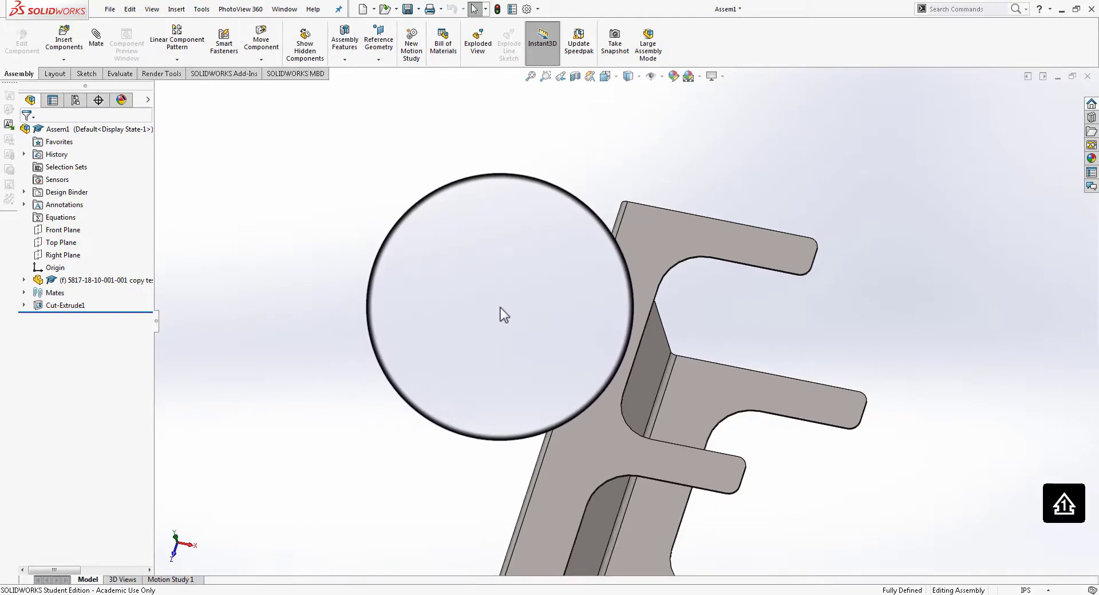
left_click(110, 10)
left_click(112, 12)
left_click(133, 14)
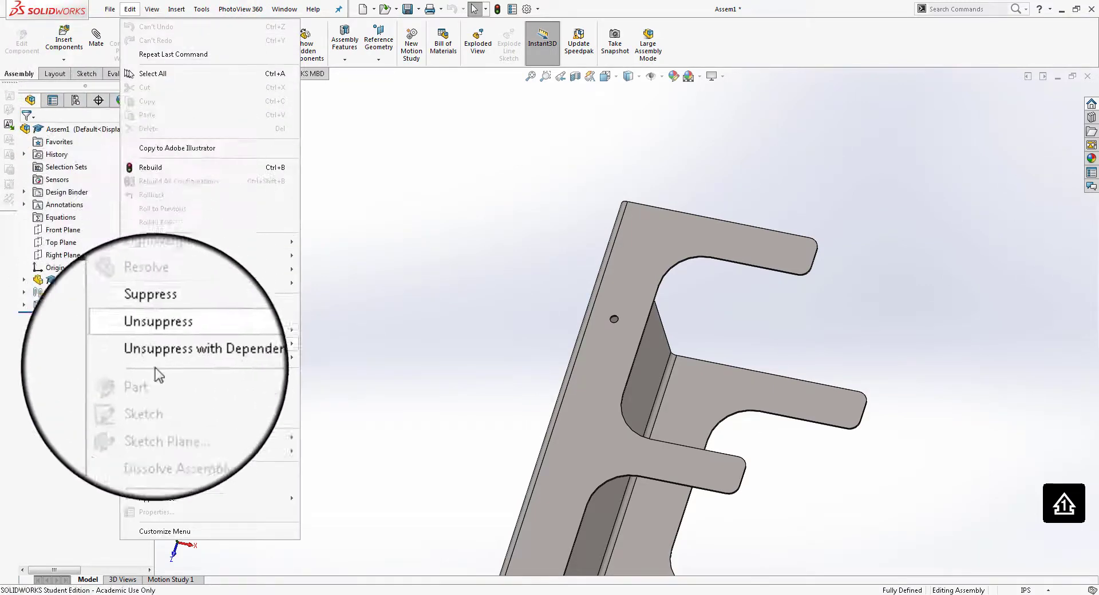
left_click(487, 373)
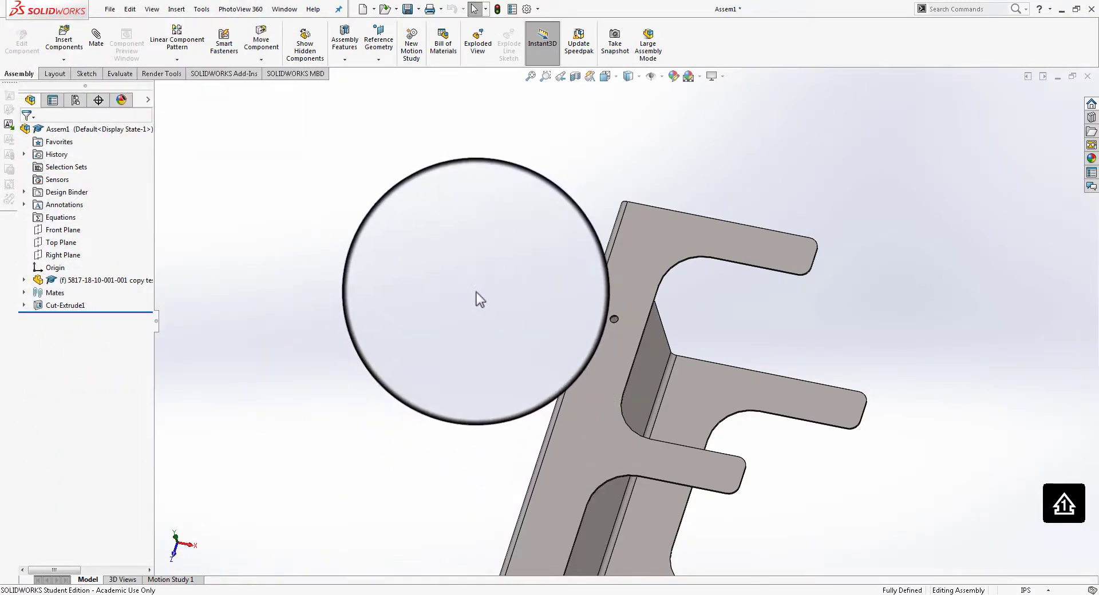
middle_click_drag(444, 303, 790, 254)
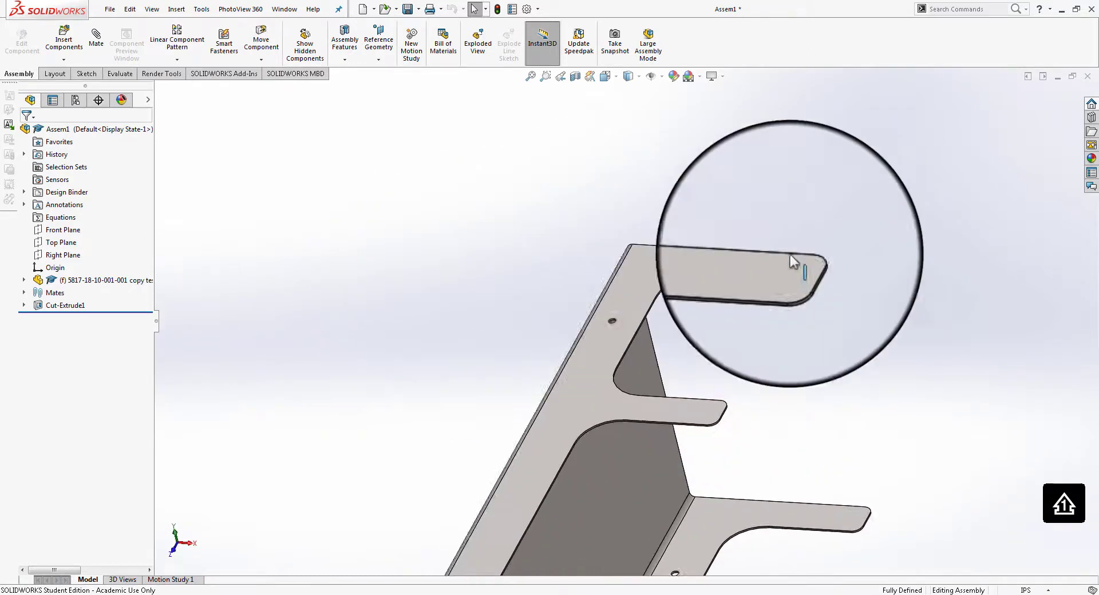
scroll(863, 304, "up", 3)
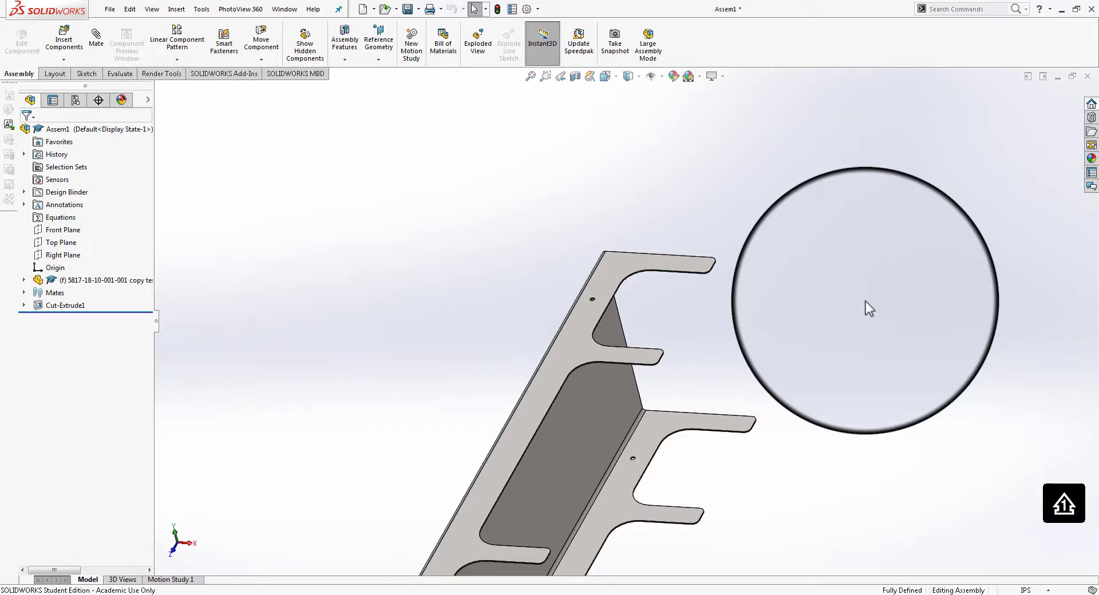
right_click(590, 329)
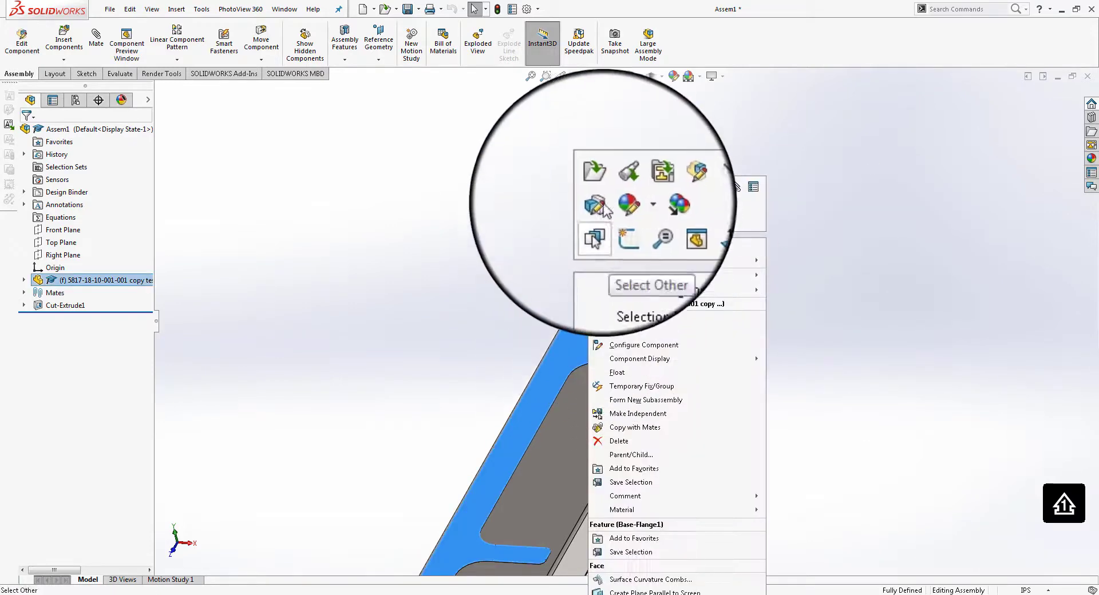
left_click(599, 189)
right_click(72, 397)
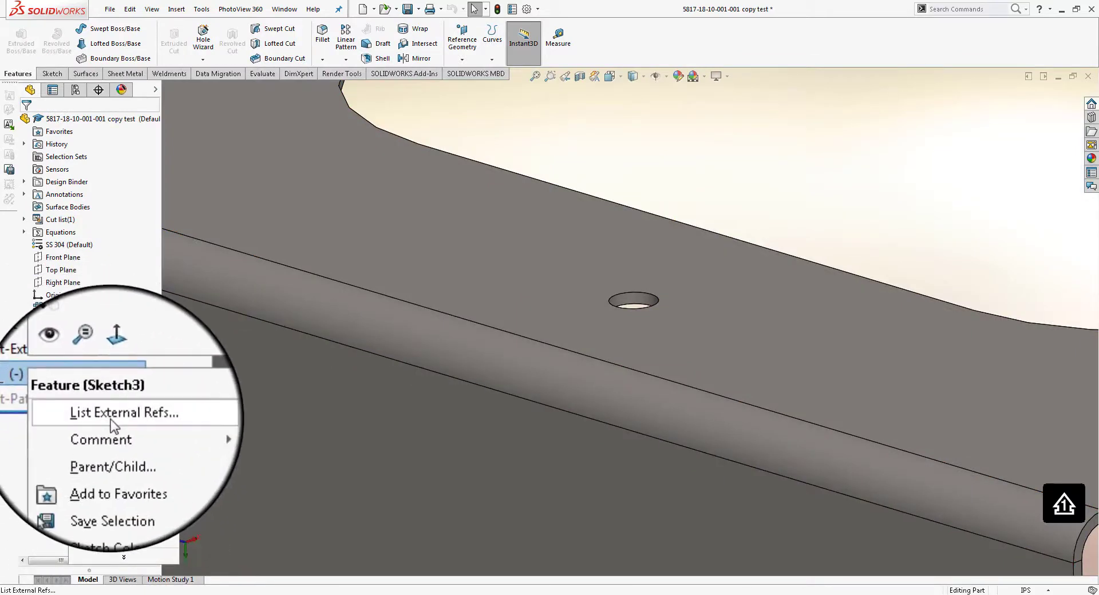
left_click(109, 417)
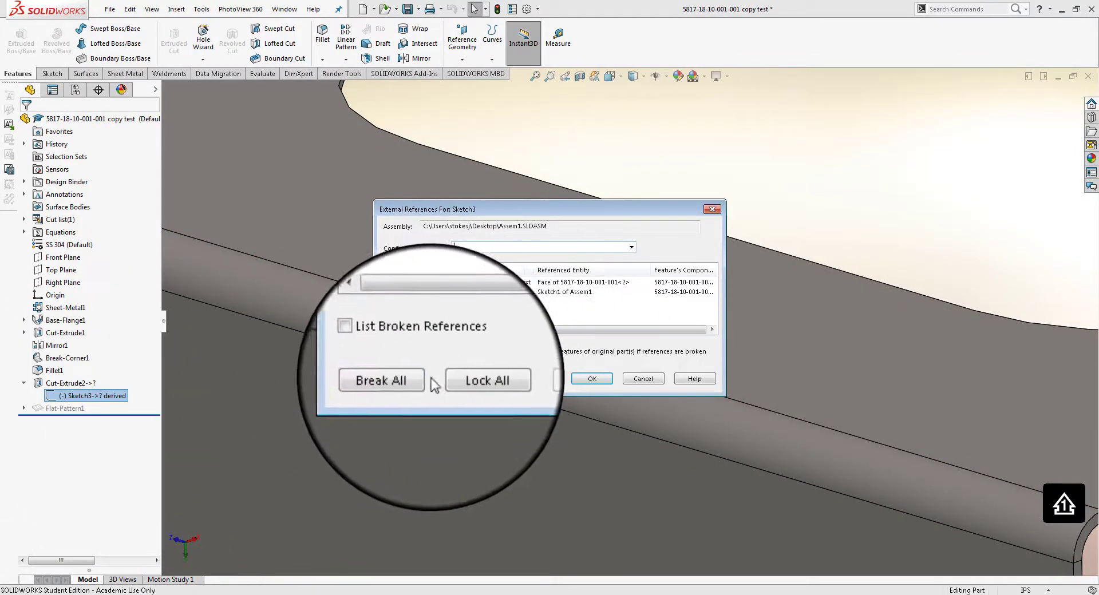
left_click(407, 380)
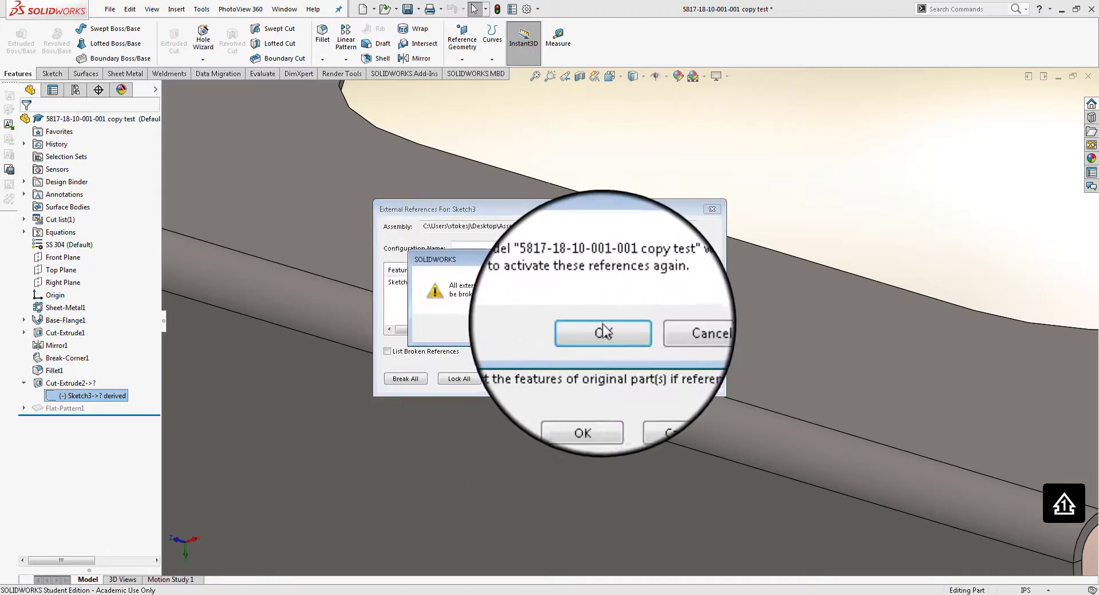
left_click(604, 331)
left_click(594, 379)
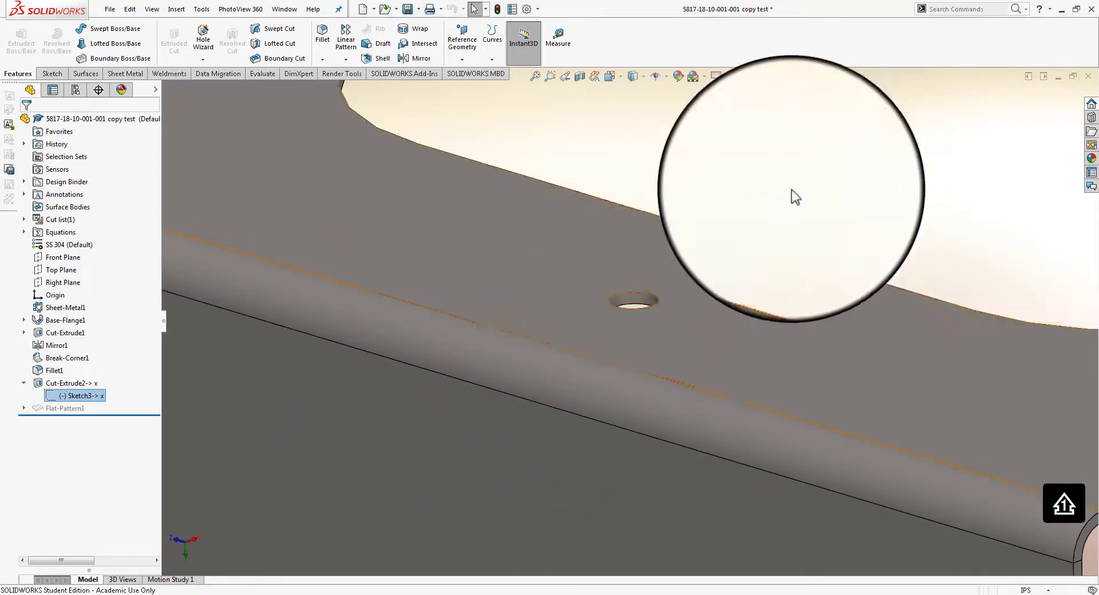
Open Sketch3 of Cut-Extrude2 for editing, examine its hole circle and leave the sketch
right_click(96, 397)
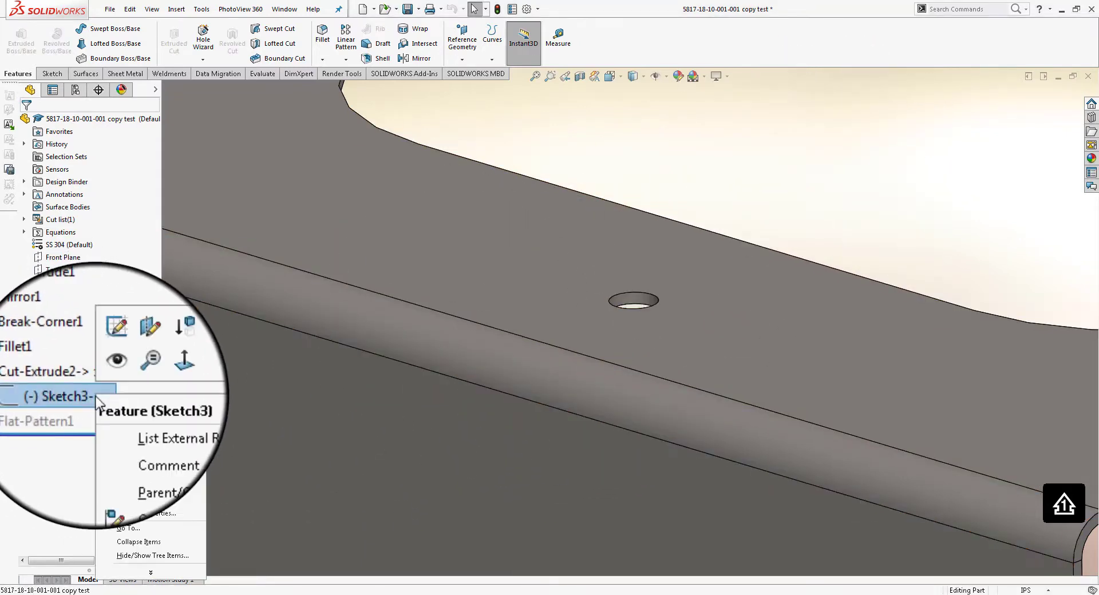
left_click(105, 361)
scroll(686, 283, "up", 2)
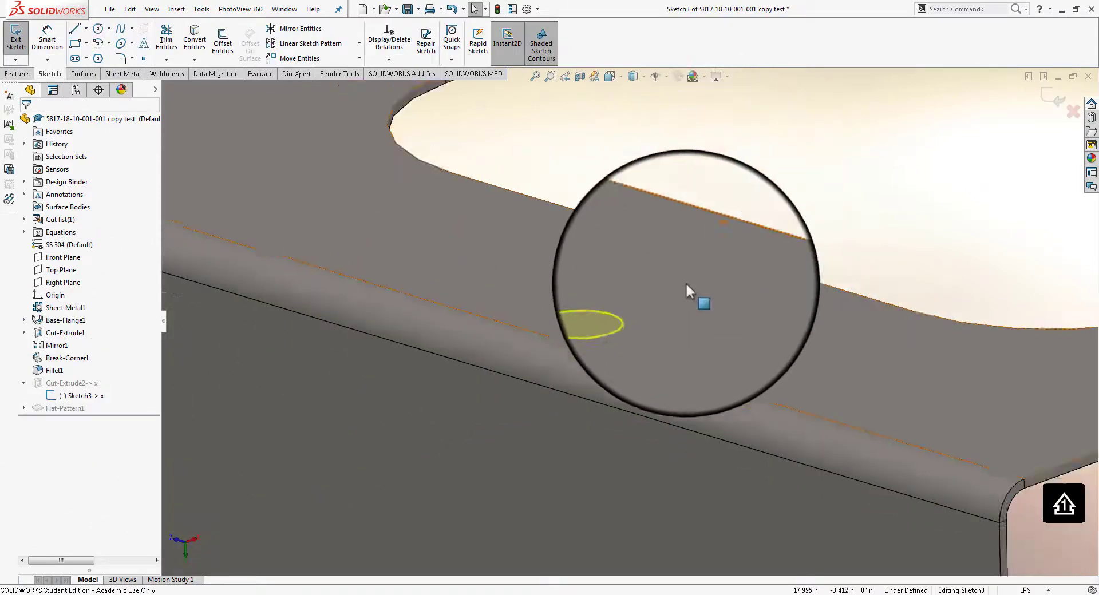
left_click(1055, 98)
Edit Sketch3 and apply a Fix relation to the hole circle together with its centre point
right_click(86, 396)
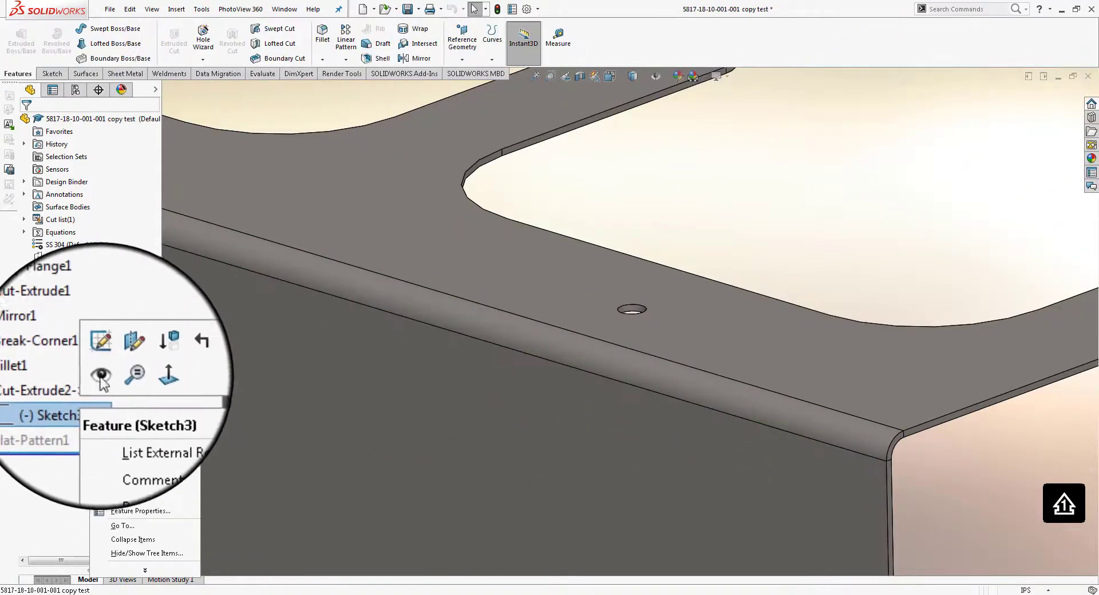
left_click(101, 363)
scroll(500, 372, "up", 5)
mouse_move(520, 377)
middle_mouse_down()
mouse_move(607, 338)
mouse_move(627, 352)
mouse_move(616, 329)
mouse_move(640, 393)
mouse_move(736, 397)
mouse_move(719, 392)
middle_mouse_up()
scroll(718, 389, "down", 3)
middle_click_drag(671, 350, 678, 343)
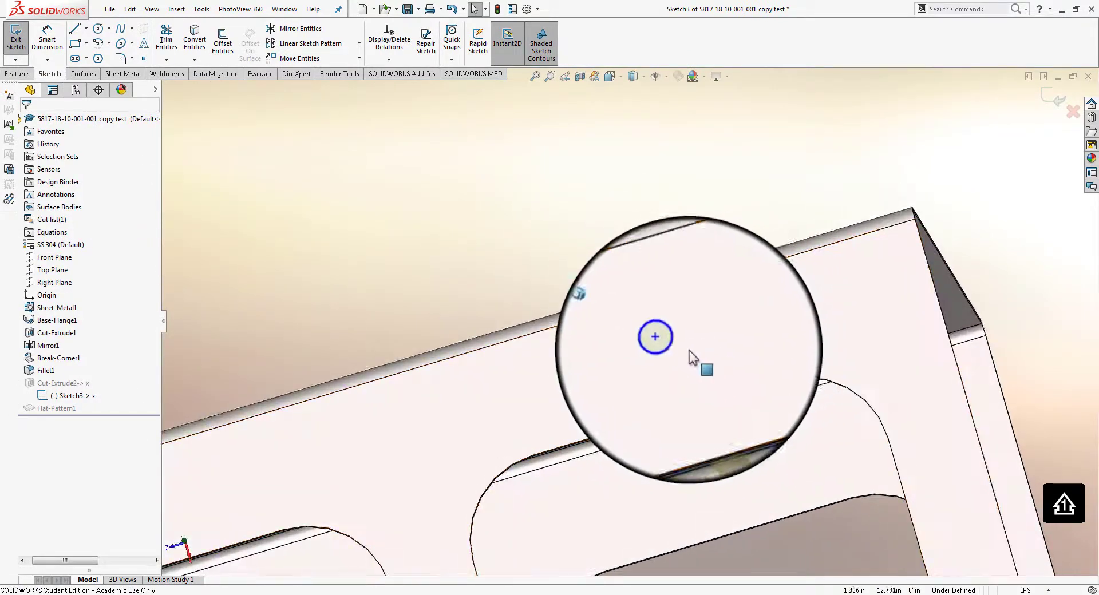
left_click(675, 345)
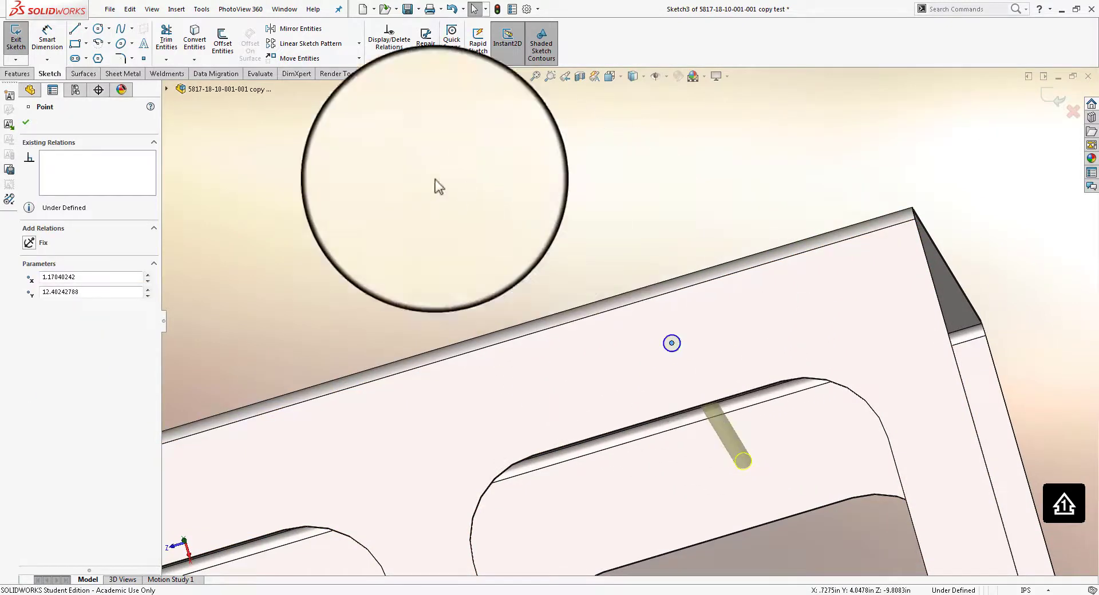
left_click_drag(566, 260, 790, 433)
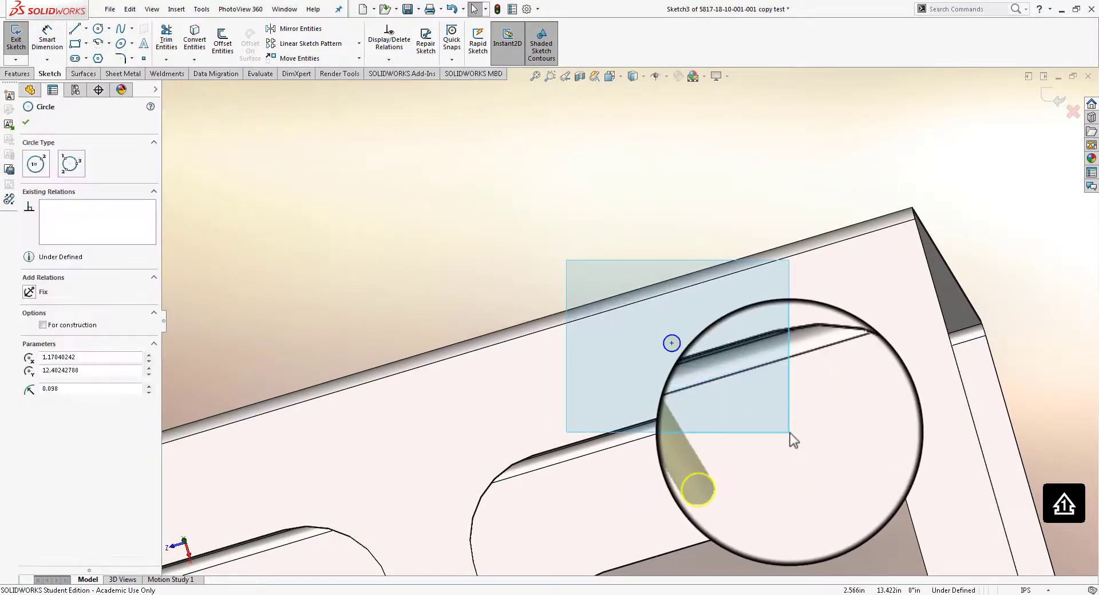
left_click(824, 373)
left_click(658, 242)
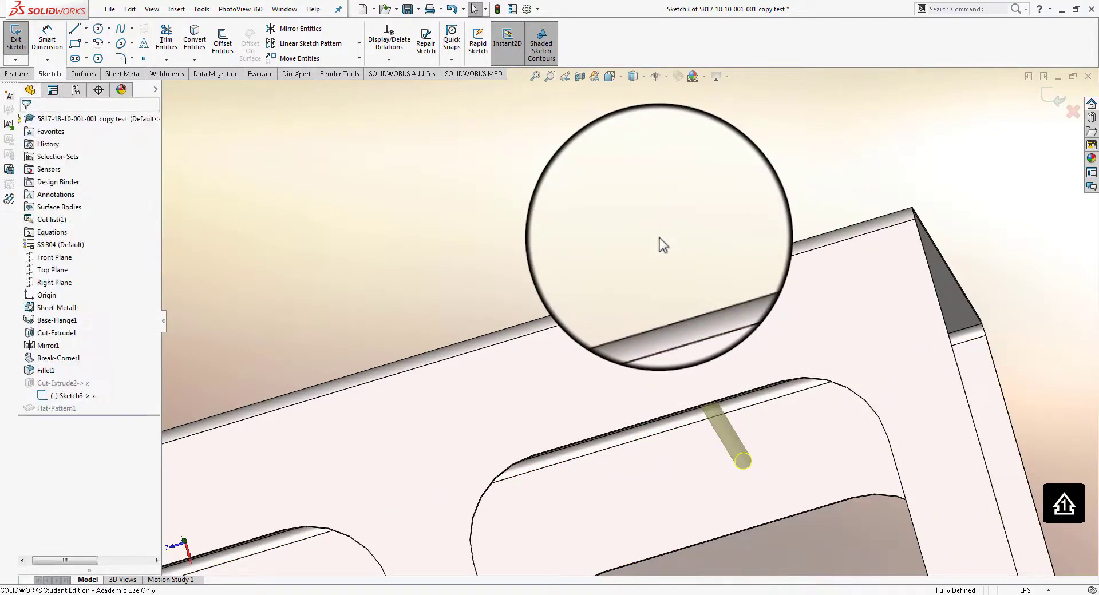
Try to move the fixed circle's centre point, and exit Sketch3 keeping the changes
left_click(671, 343)
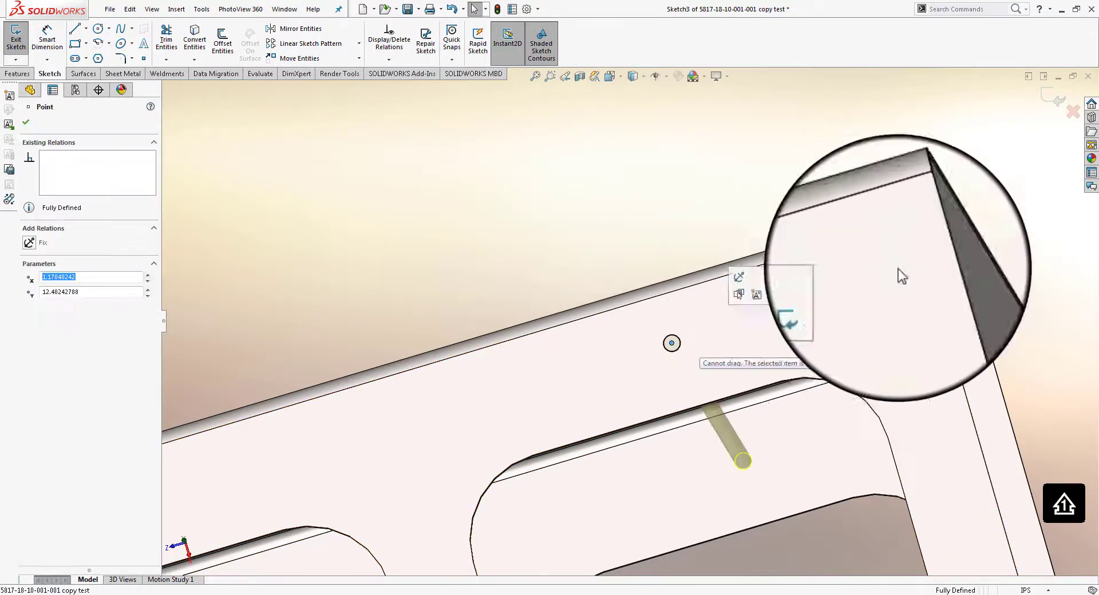
mouse_move(898, 269)
middle_mouse_down()
mouse_move(788, 259)
mouse_move(701, 286)
mouse_move(563, 438)
middle_mouse_up()
scroll(606, 379, "up", 3)
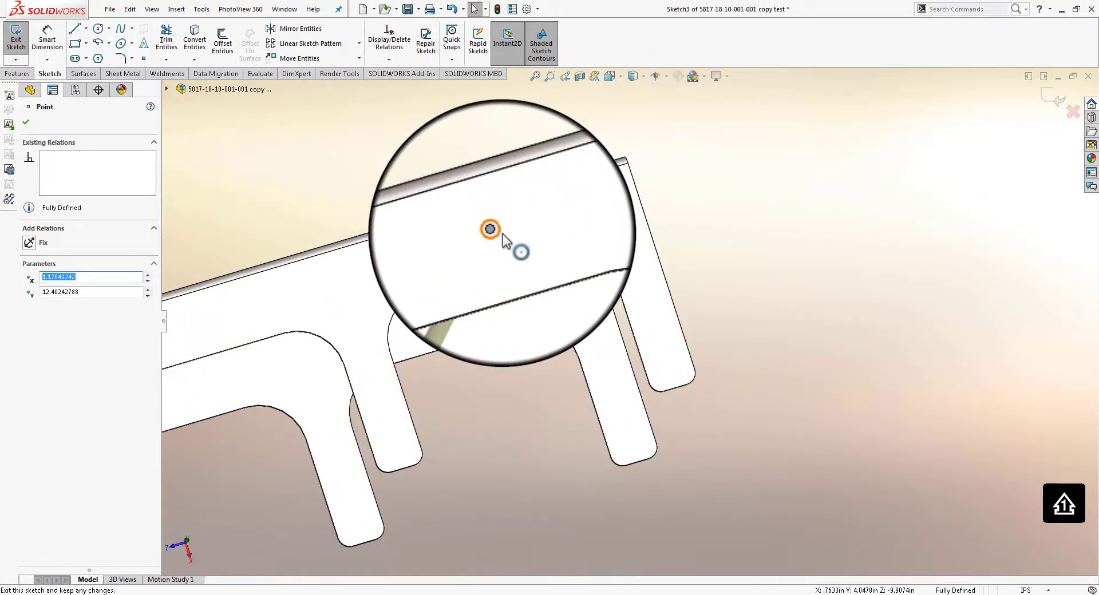
left_click(1053, 98)
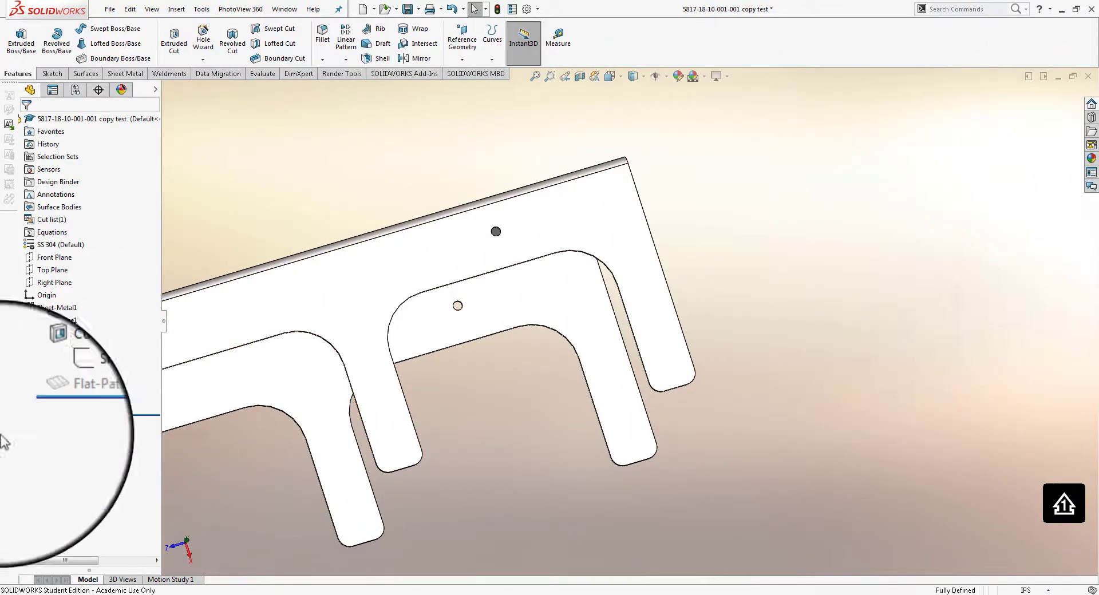
Highlight Cut-Extrude2 and examine its holes through the upper and lower flanges of the part
left_click(36, 383)
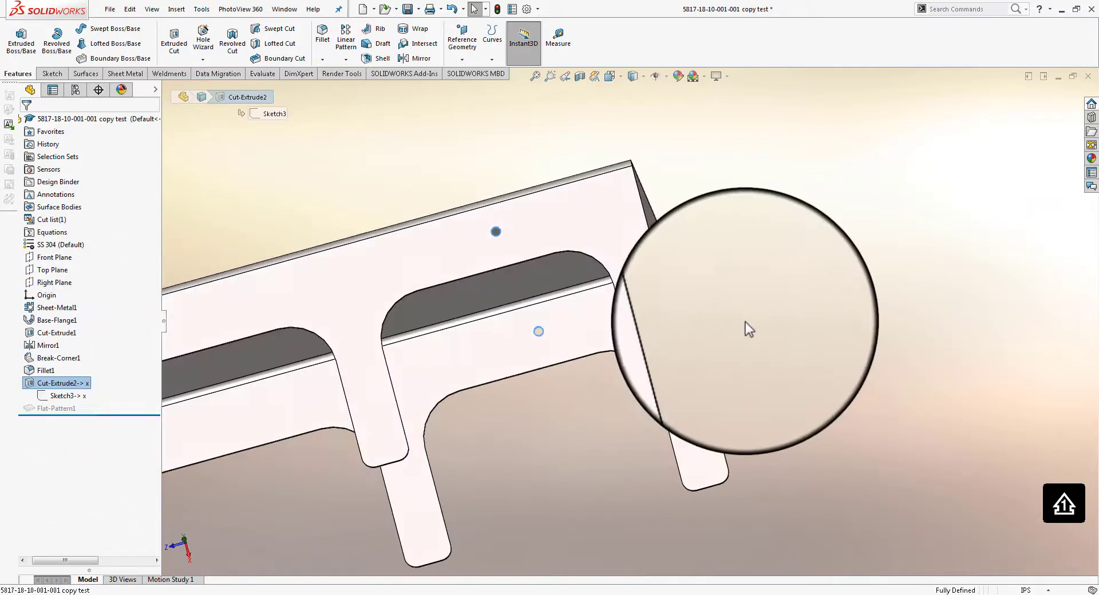
left_click(825, 331)
middle_click_drag(825, 331, 747, 379)
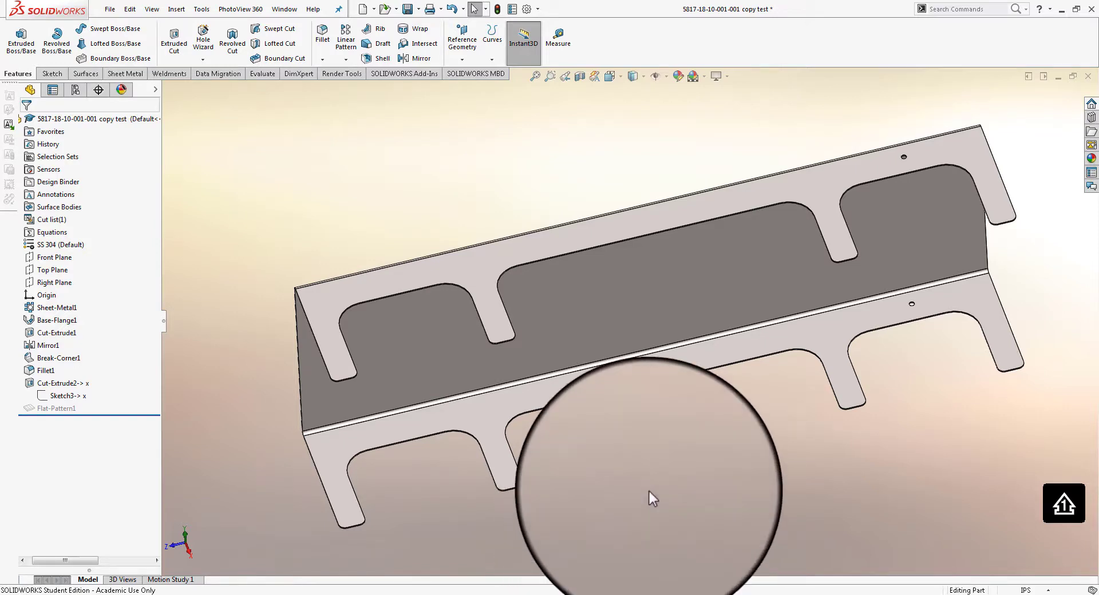
middle_click_drag(703, 137, 691, 152)
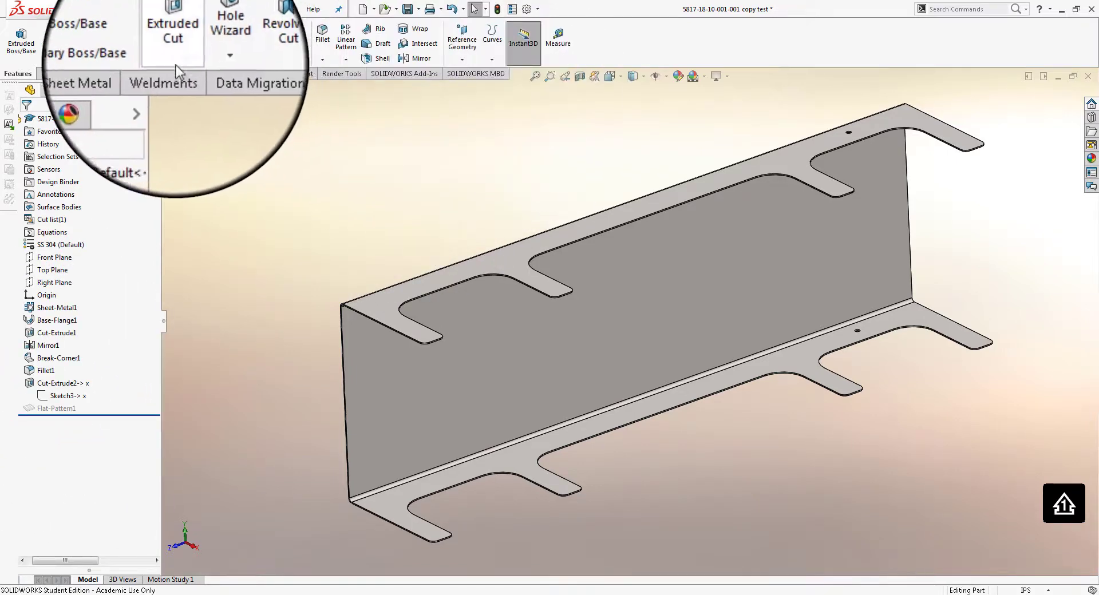
Flatten the sheet metal part to examine the holes in its flat pattern, and return it to the folded state
left_click(125, 73)
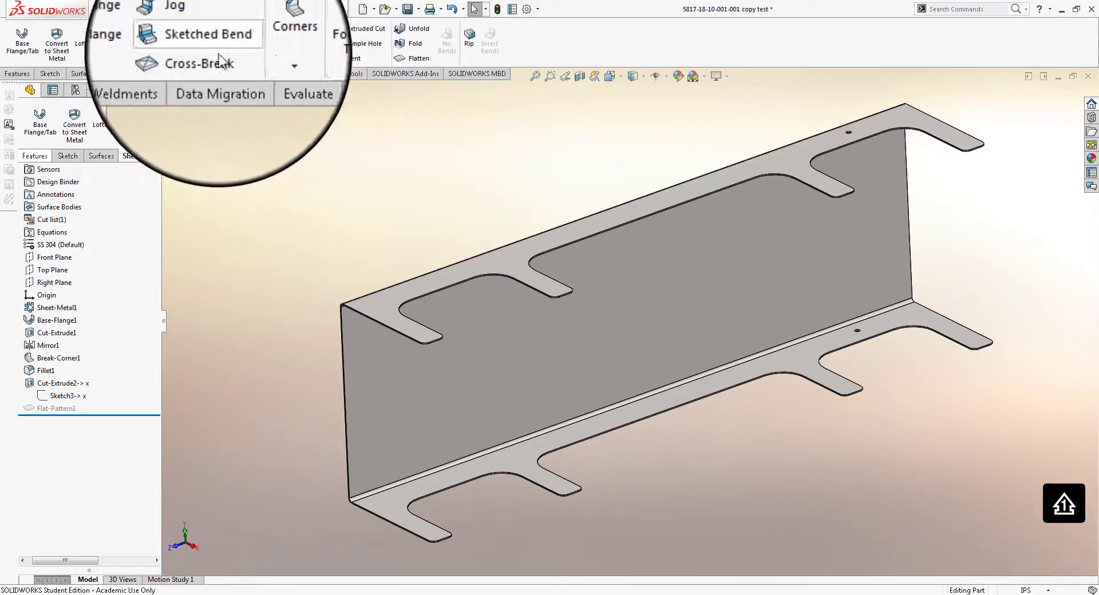
left_click(405, 61)
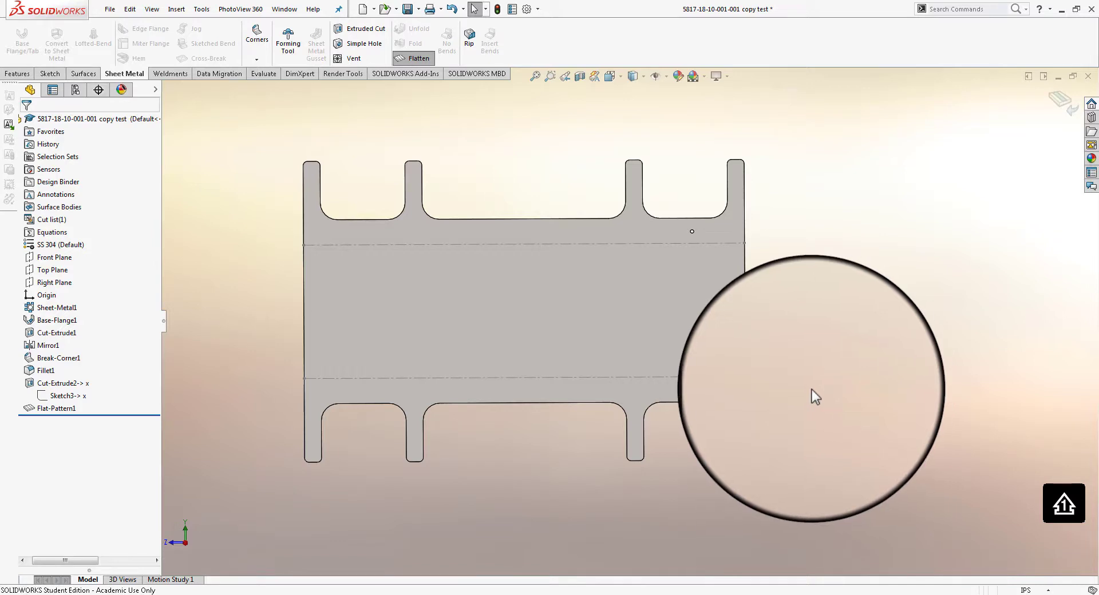
left_click(412, 57)
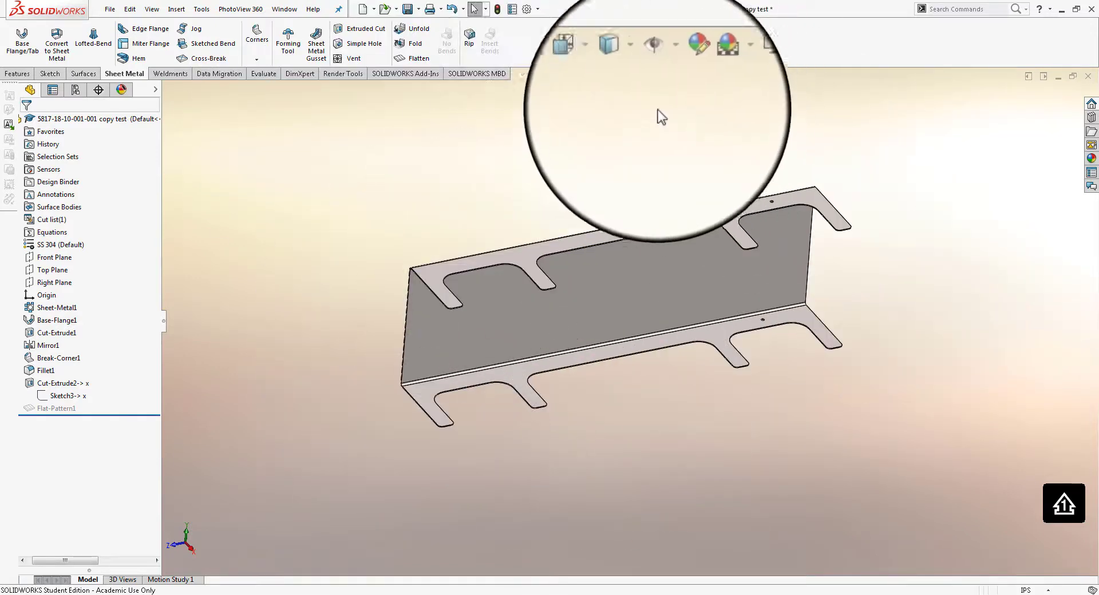
left_click(418, 58)
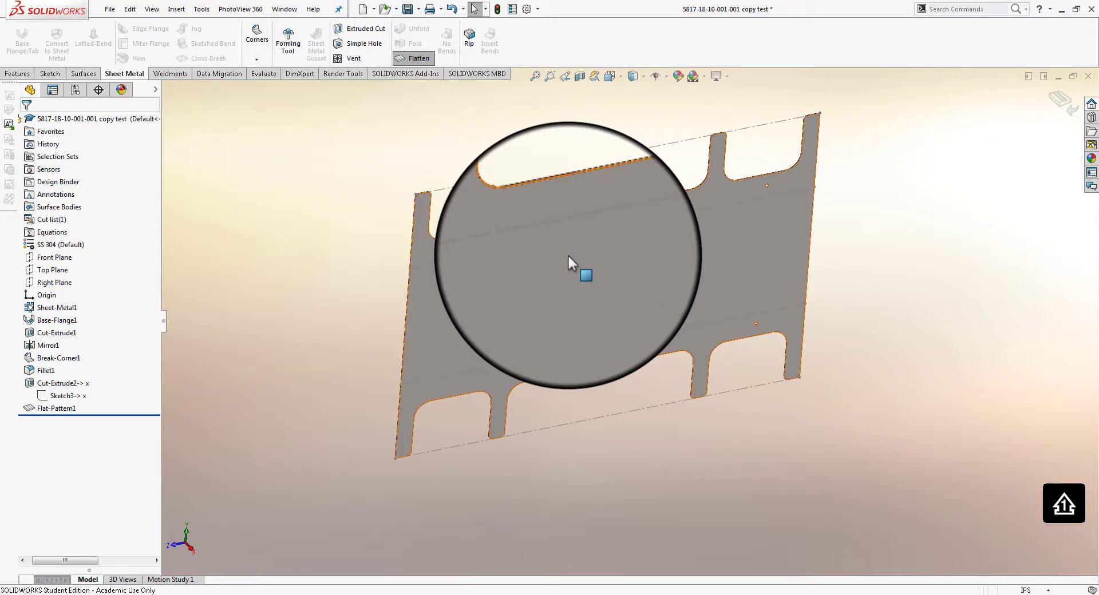
left_click(1059, 99)
middle_click_drag(963, 253, 938, 263)
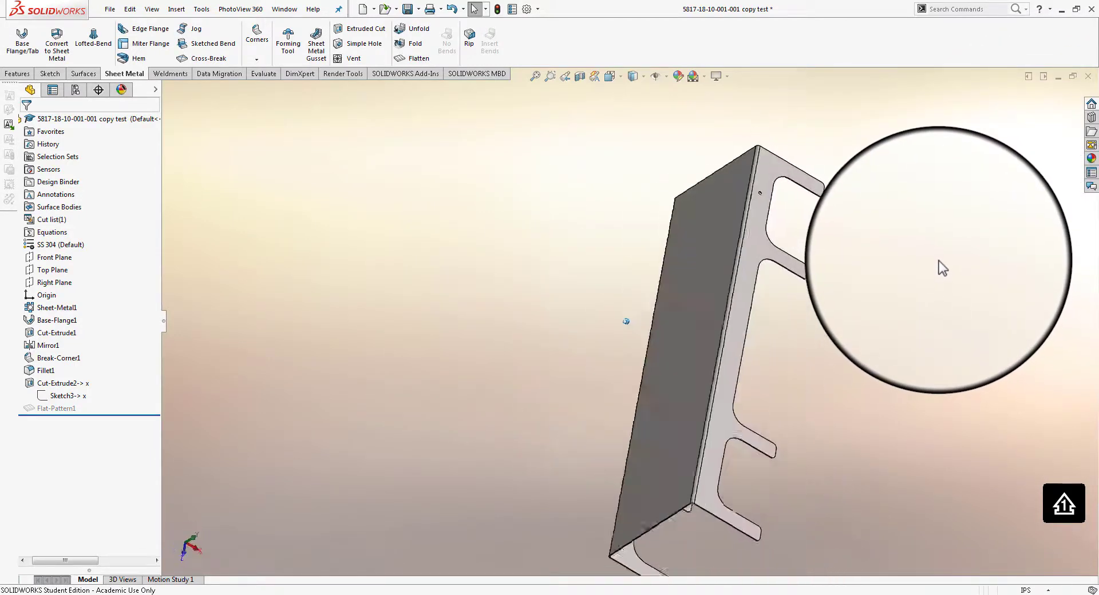